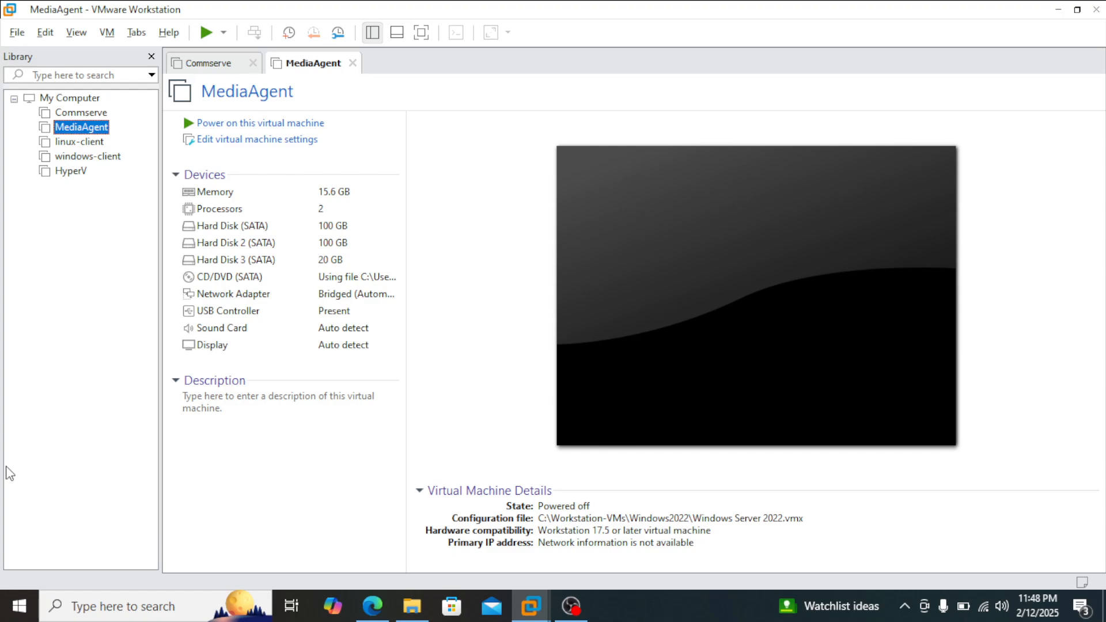
# Step: Start creating a new virtual machine with the Custom (advanced) configuration
pyautogui.press('XF86AudioRaiseVolume')
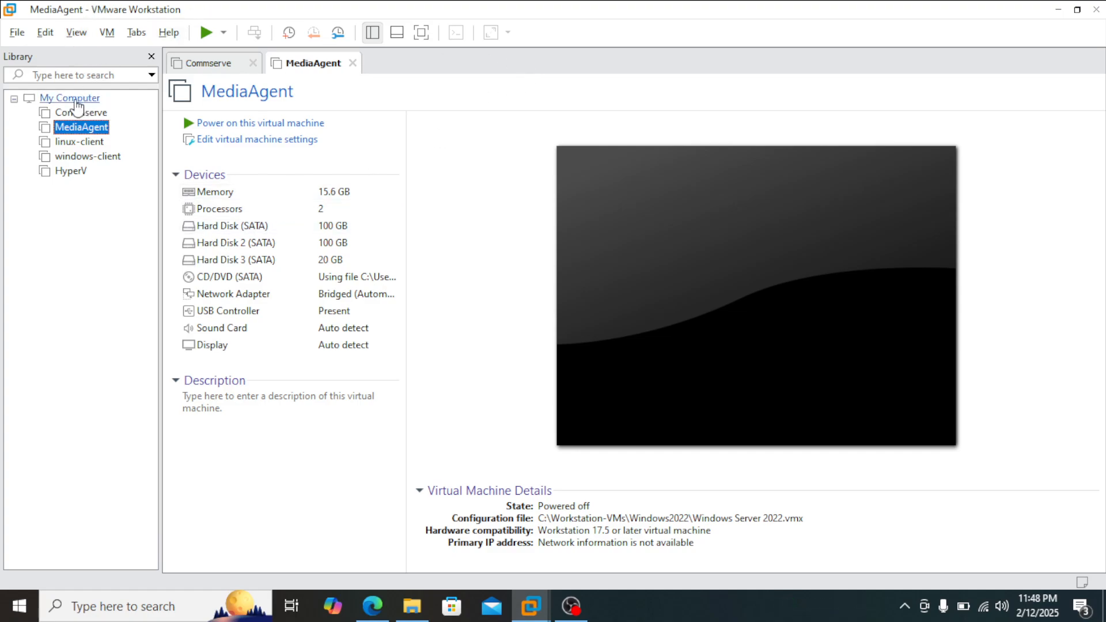
pyautogui.click(107, 33)
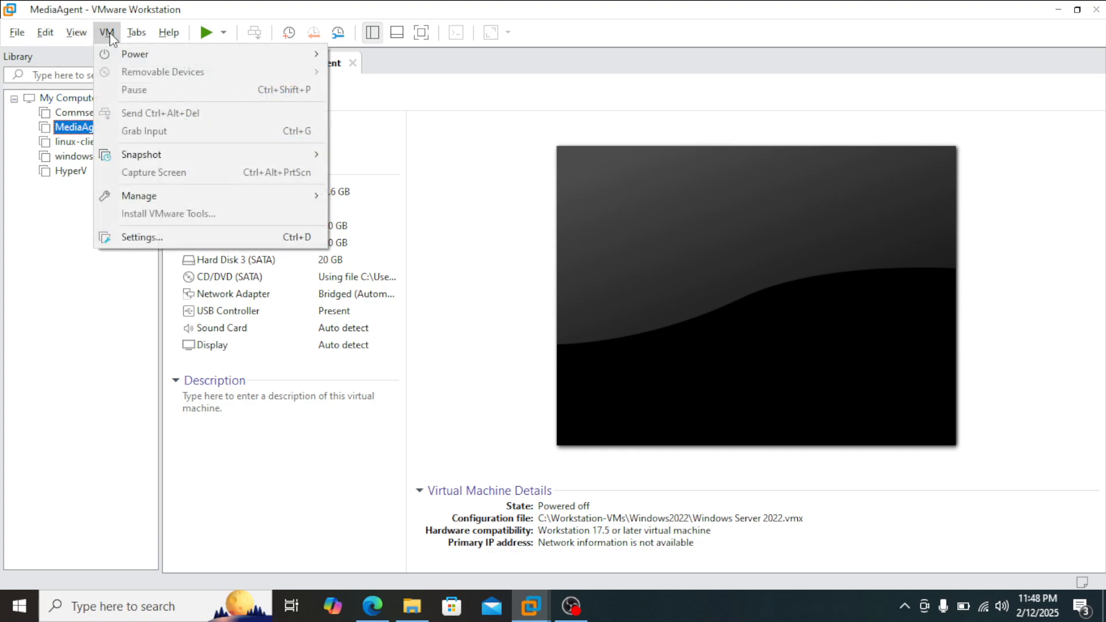
pyautogui.click(110, 32)
pyautogui.click(11, 33)
pyautogui.moveTo(46, 35)
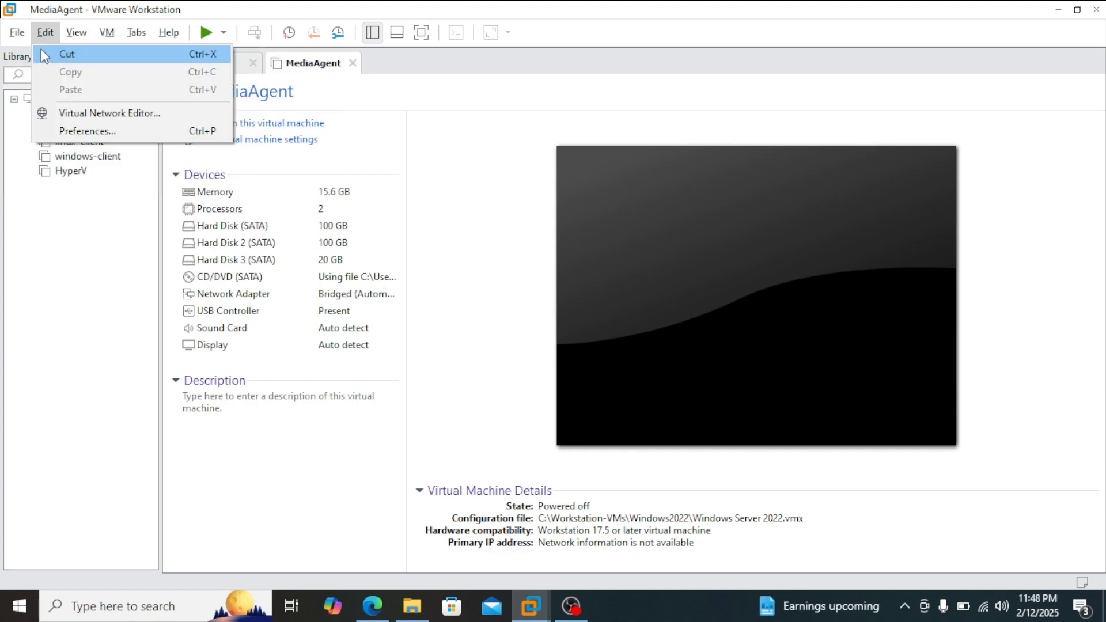
pyautogui.click(51, 56)
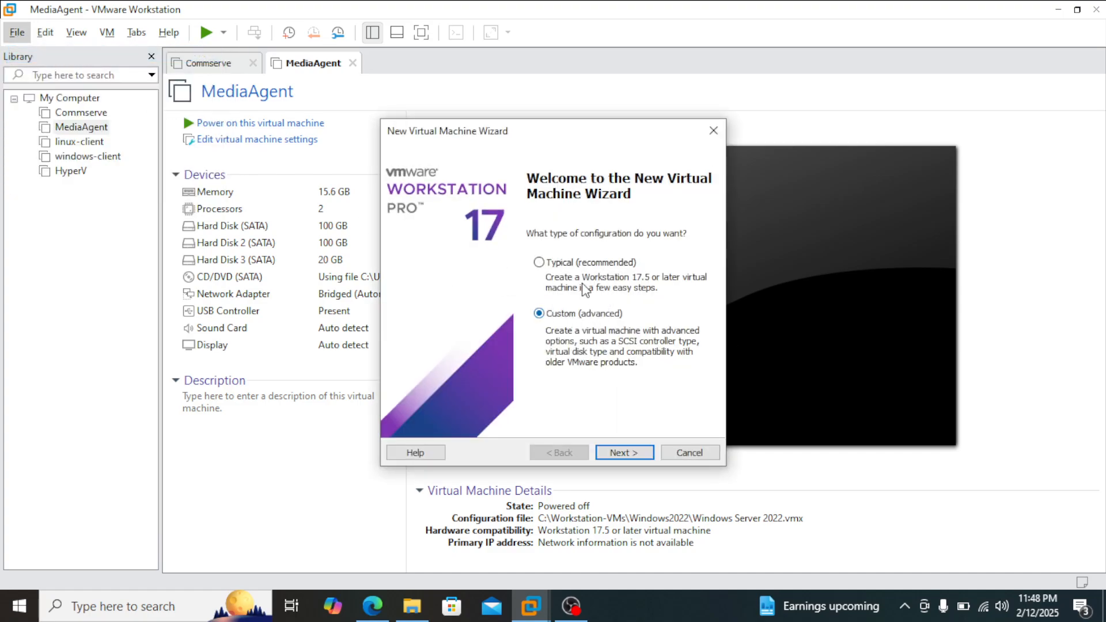
pyautogui.click(632, 453)
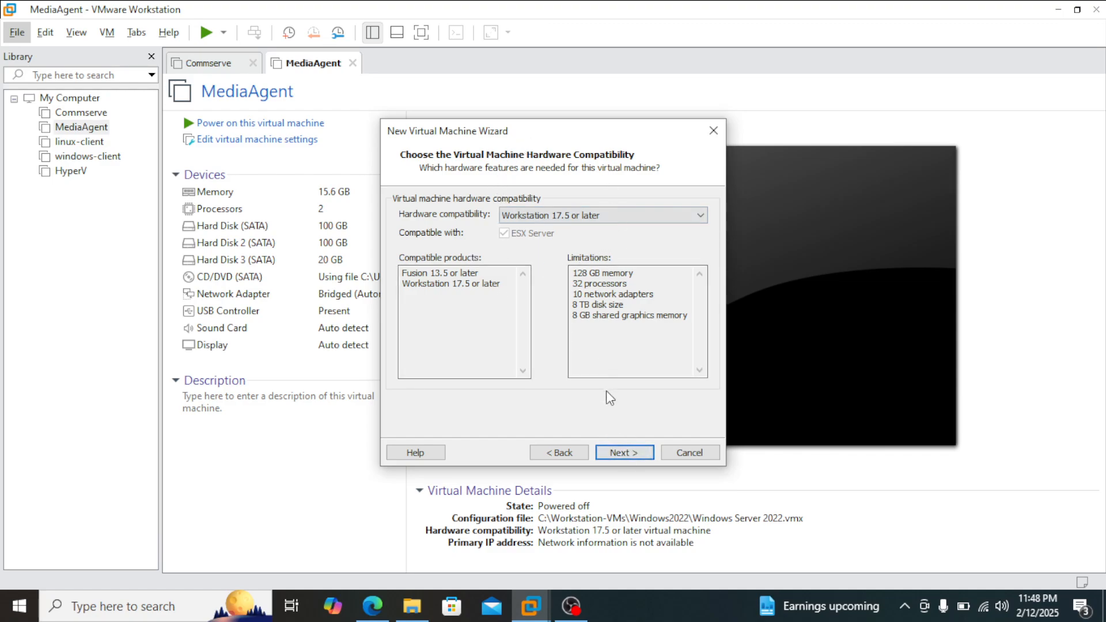
# Step: Accept Workstation 17.5 or later compatibility, defer the operating system installation, and keep Microsoft Windows with Windows Server 2019 as the guest
pyautogui.click(633, 454)
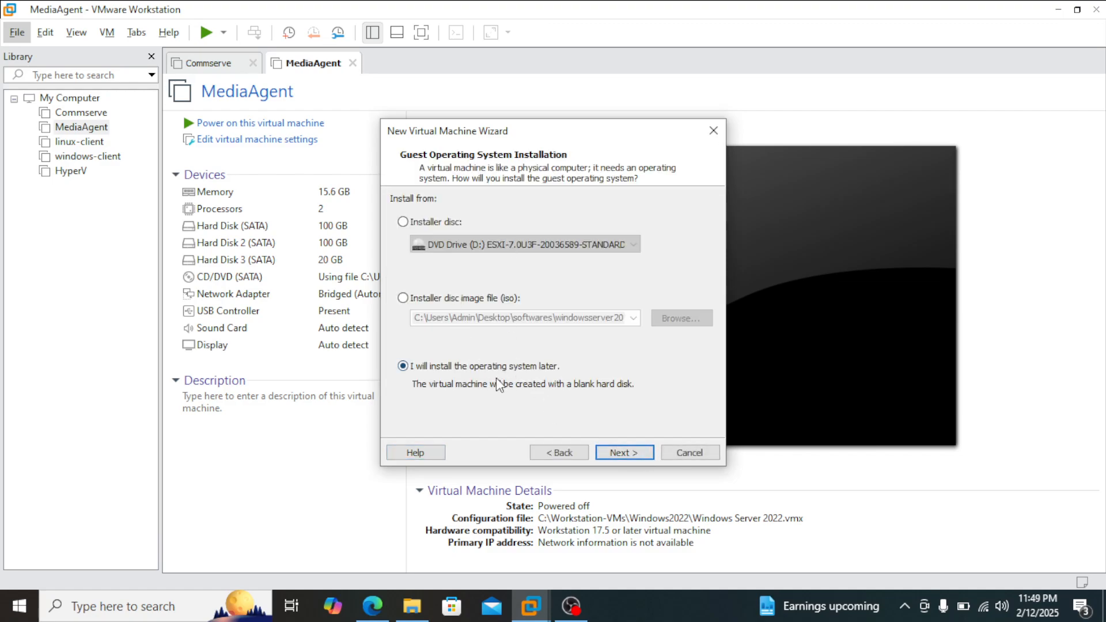
pyautogui.click(624, 453)
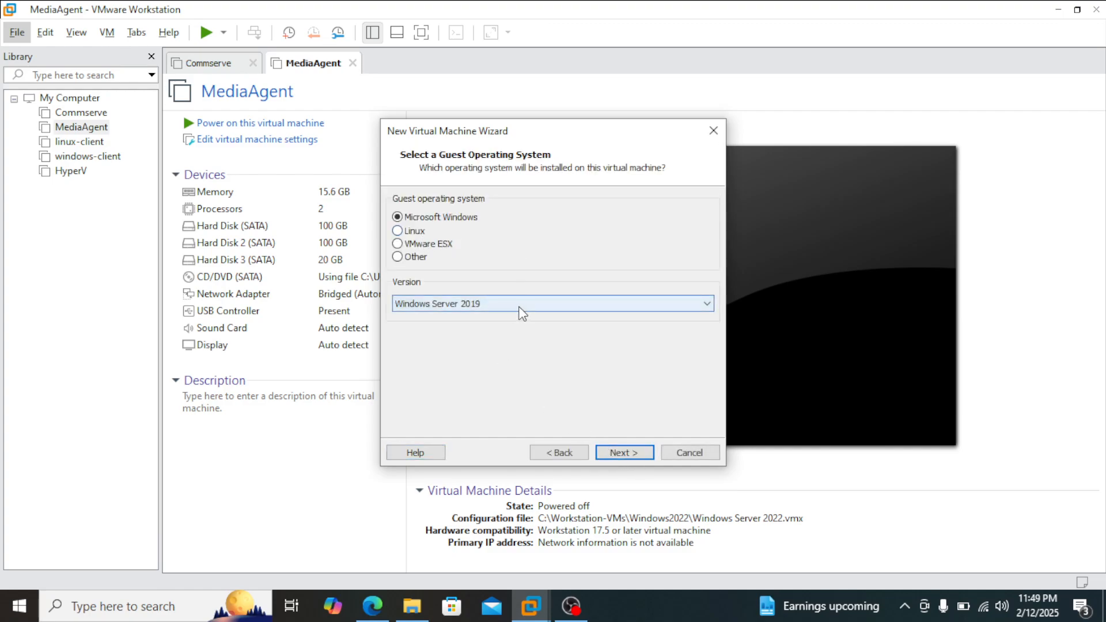
pyautogui.click(634, 448)
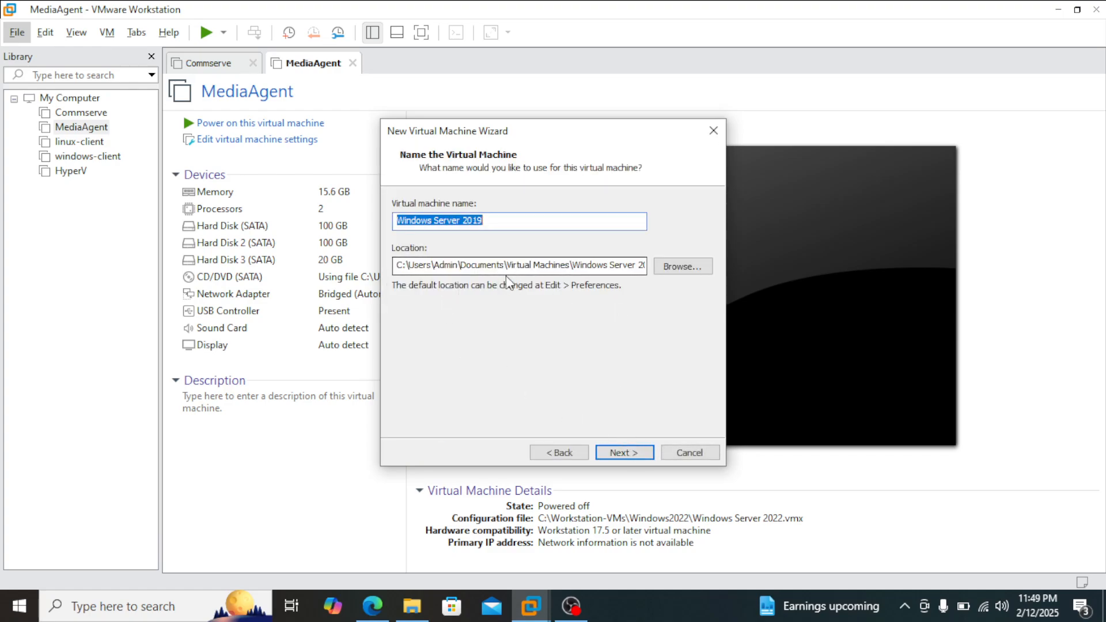
# Step: Browse for the virtual machine location and select the Workstation-VMs folder on Local Disk (C:)
pyautogui.click(668, 266)
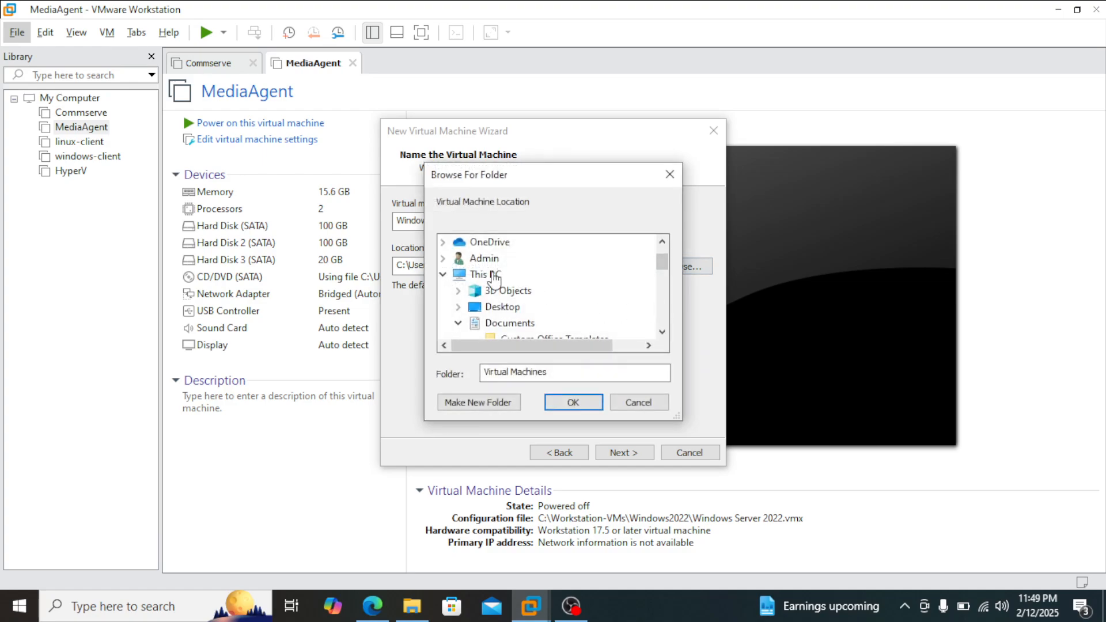
pyautogui.scroll(-3, 501, 296)
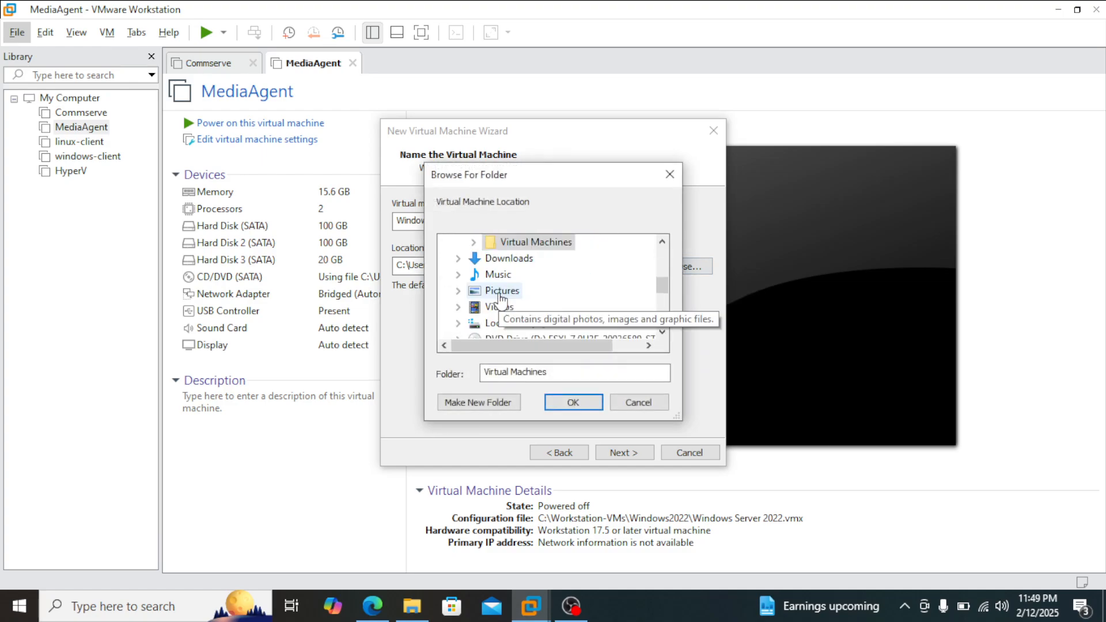
pyautogui.scroll(3, 501, 297)
pyautogui.scroll(1, 500, 296)
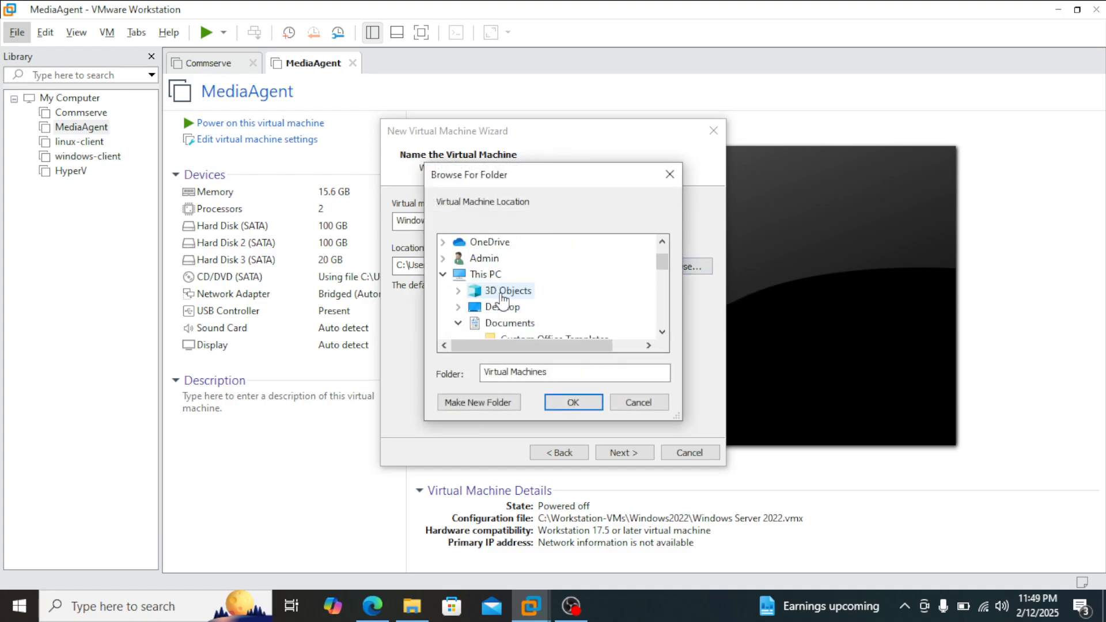
pyautogui.click(474, 275)
pyautogui.scroll(-2, 587, 307)
pyautogui.scroll(-1, 587, 306)
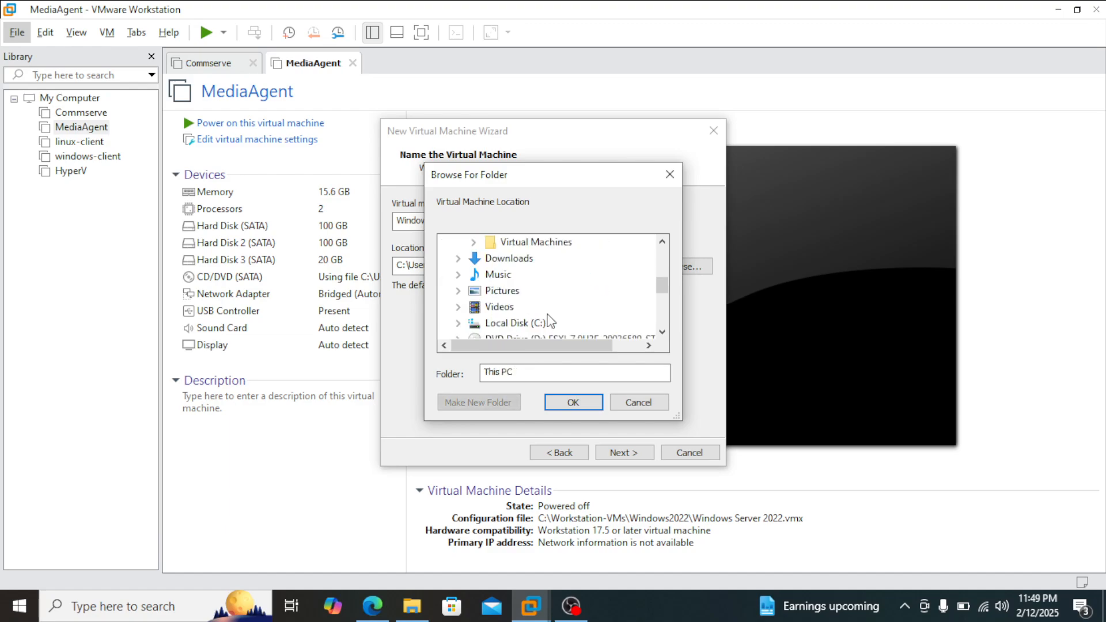
pyautogui.click(507, 306)
pyautogui.scroll(1, 478, 294)
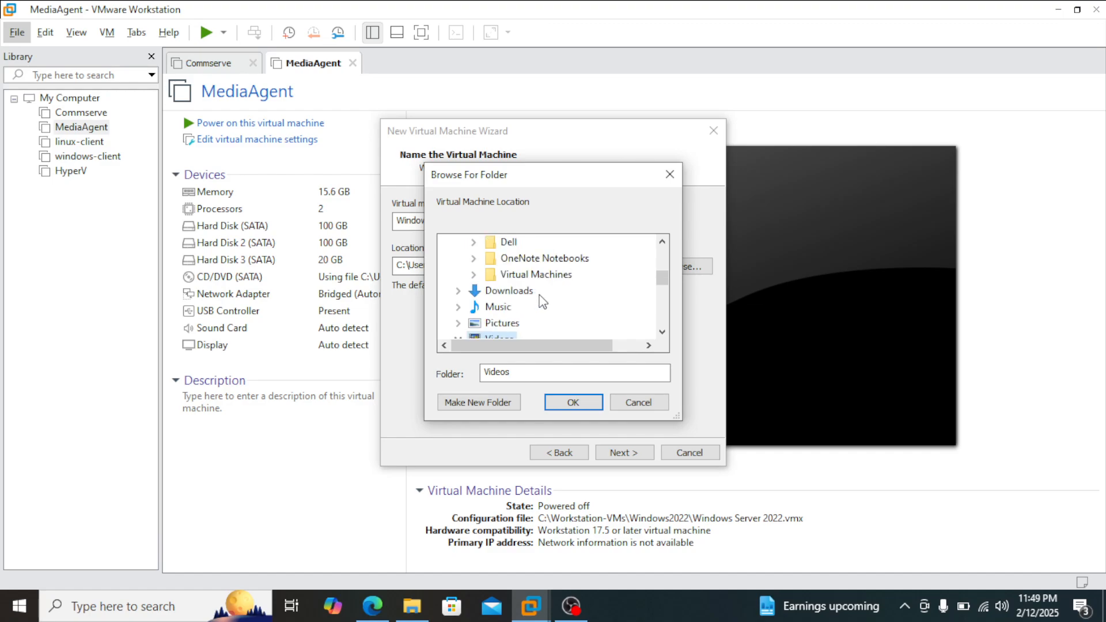
pyautogui.scroll(-2, 460, 294)
pyautogui.click(458, 291)
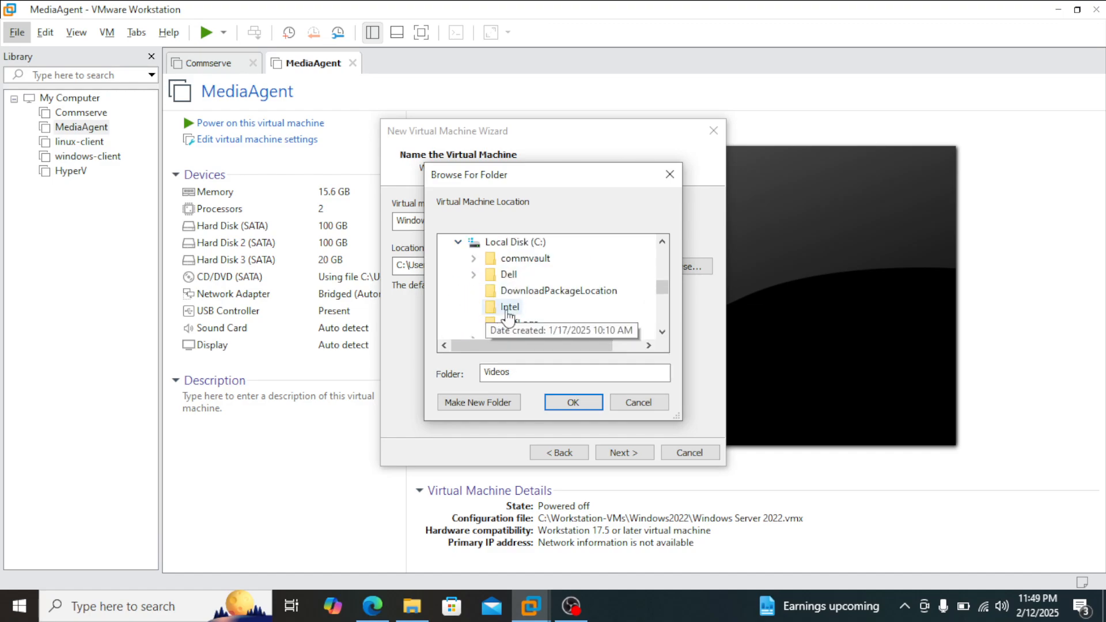
pyautogui.scroll(-3, 563, 312)
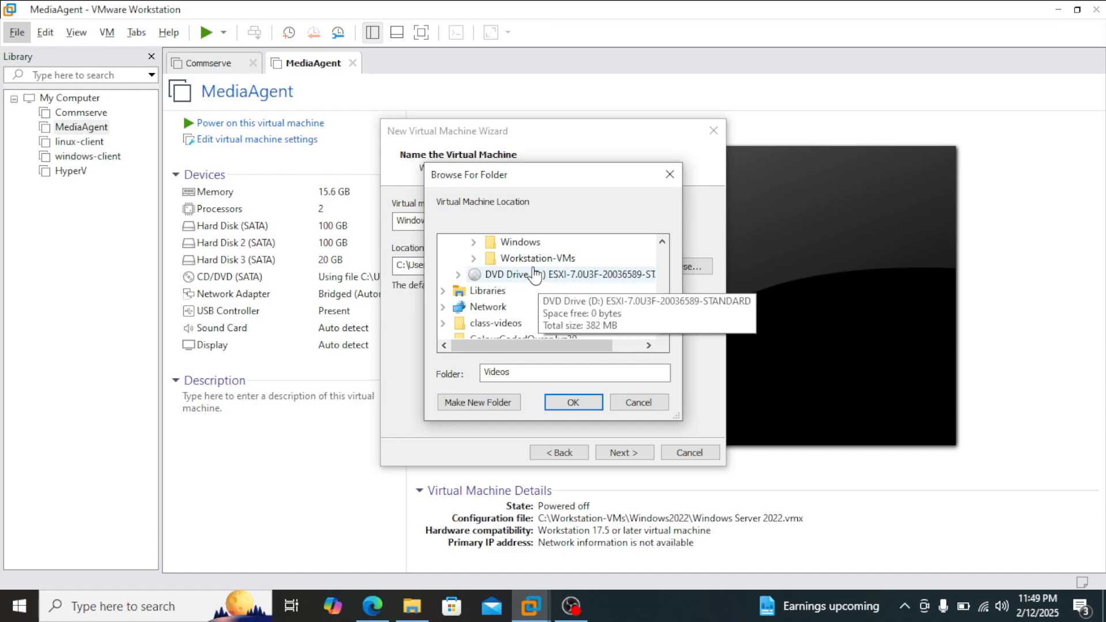
pyautogui.click(474, 259)
pyautogui.click(541, 243)
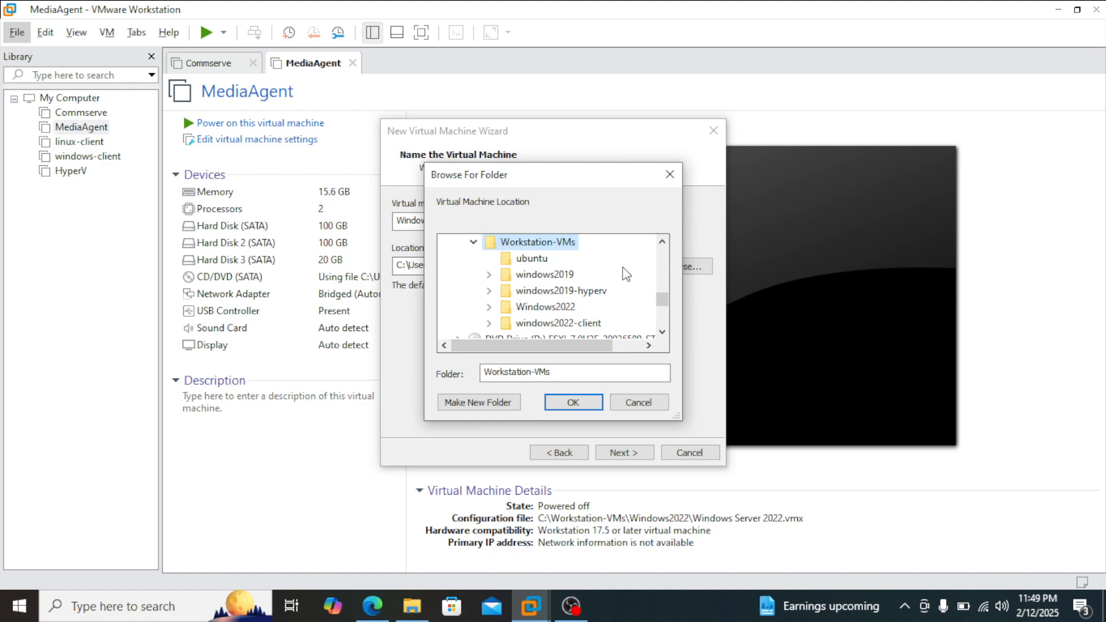
pyautogui.scroll(-1, 593, 321)
pyautogui.scroll(1, 563, 288)
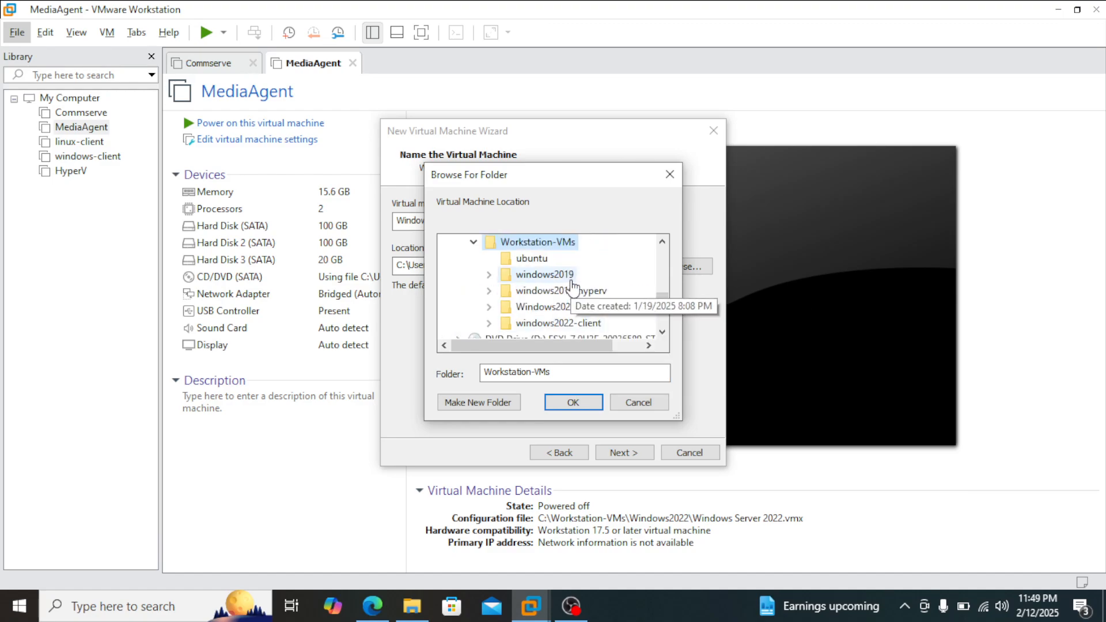
# Step: Create a folder named sql-server inside Workstation-VMs and use it as the virtual machine location
pyautogui.click(499, 402)
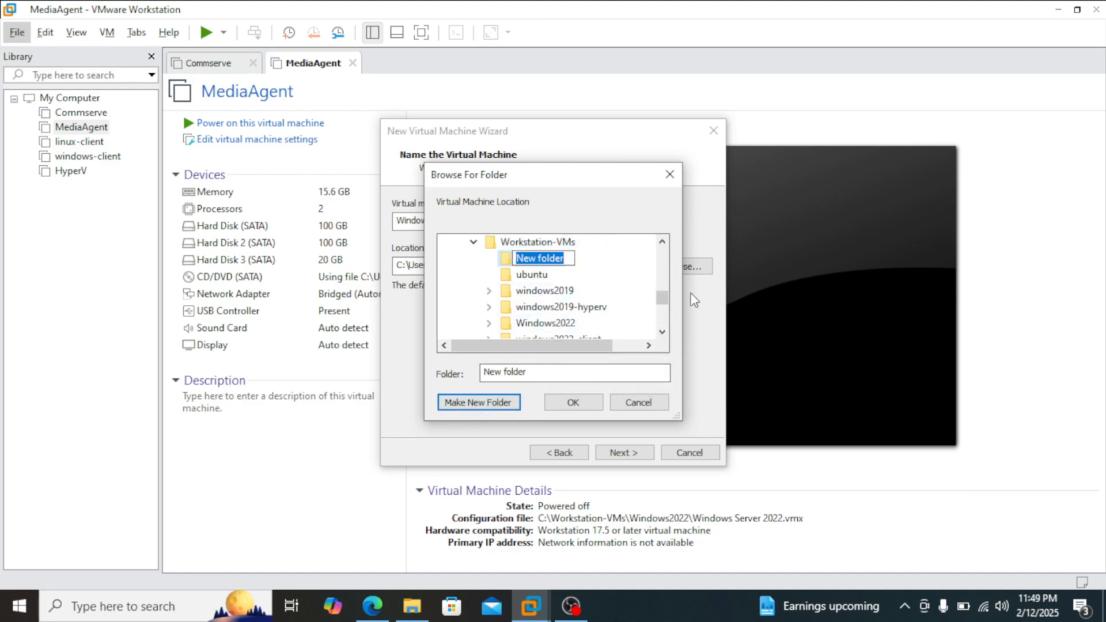
pyautogui.write('s')
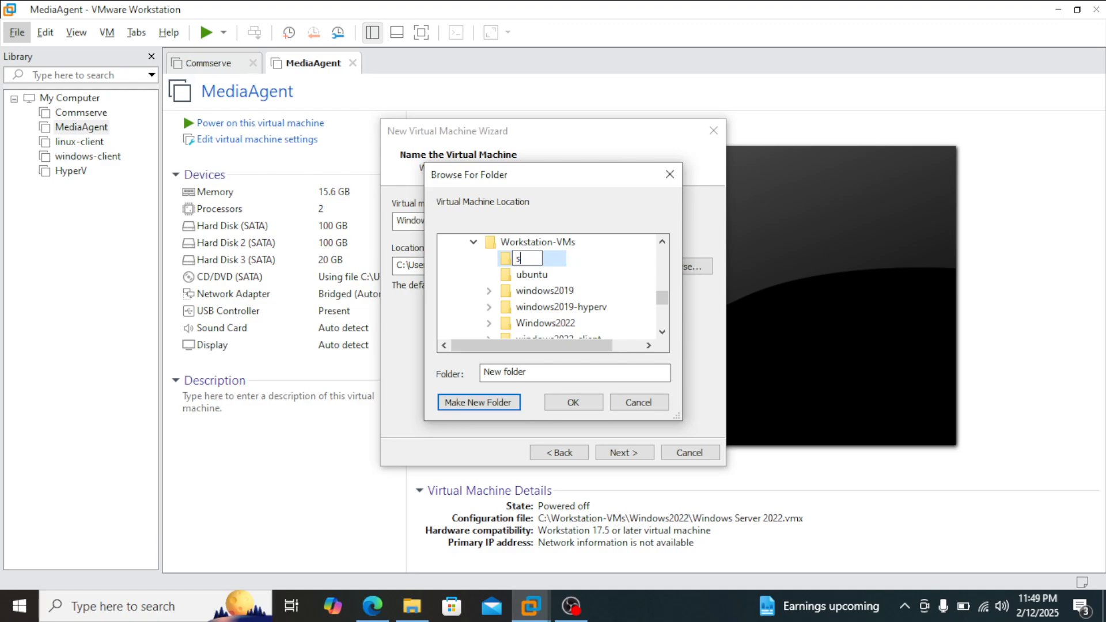
pyautogui.write('ql-serev')
pyautogui.press('BackSpace')
pyautogui.write('ver')
pyautogui.click(506, 265)
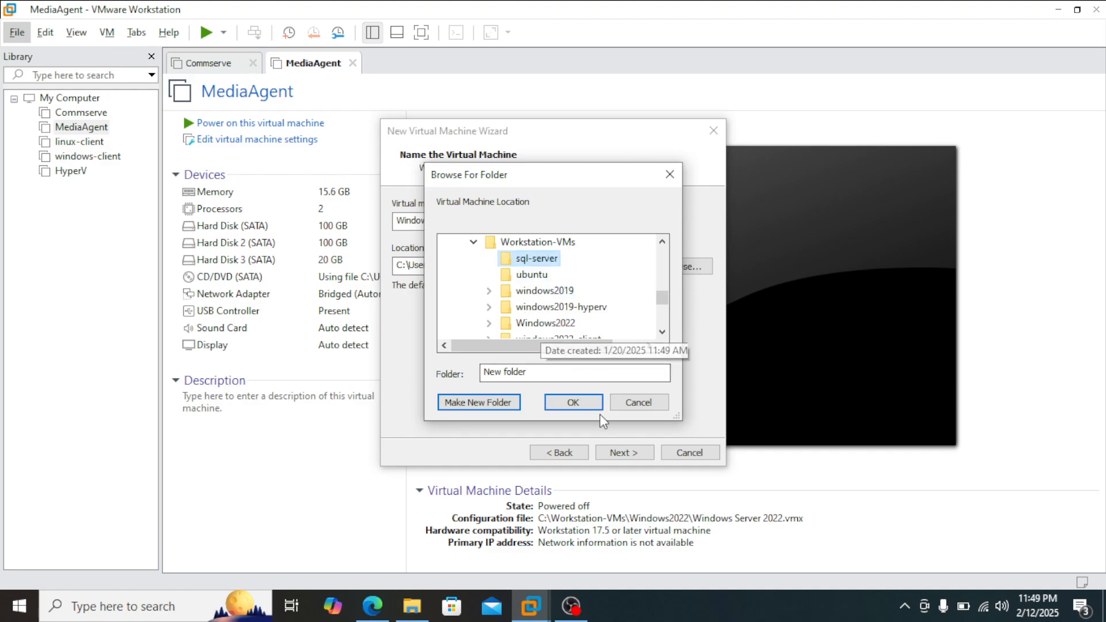
pyautogui.click(573, 403)
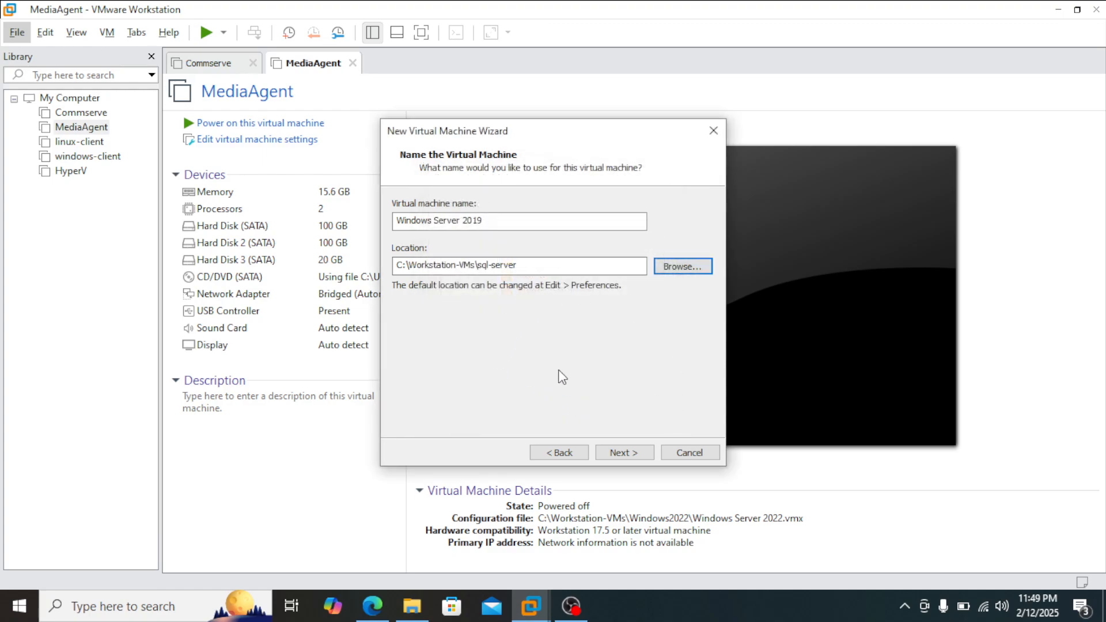
# Step: Name the virtual machine sqlserver and proceed to the firmware type
pyautogui.click(625, 452)
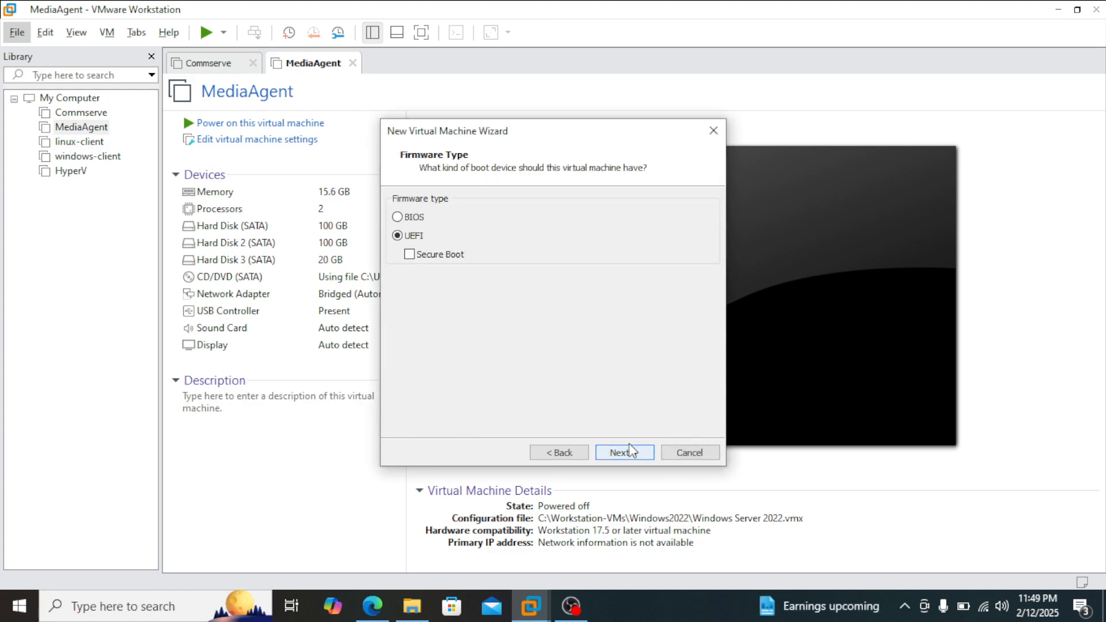
pyautogui.click(561, 452)
pyautogui.moveTo(521, 220); pyautogui.dragTo(358, 214)
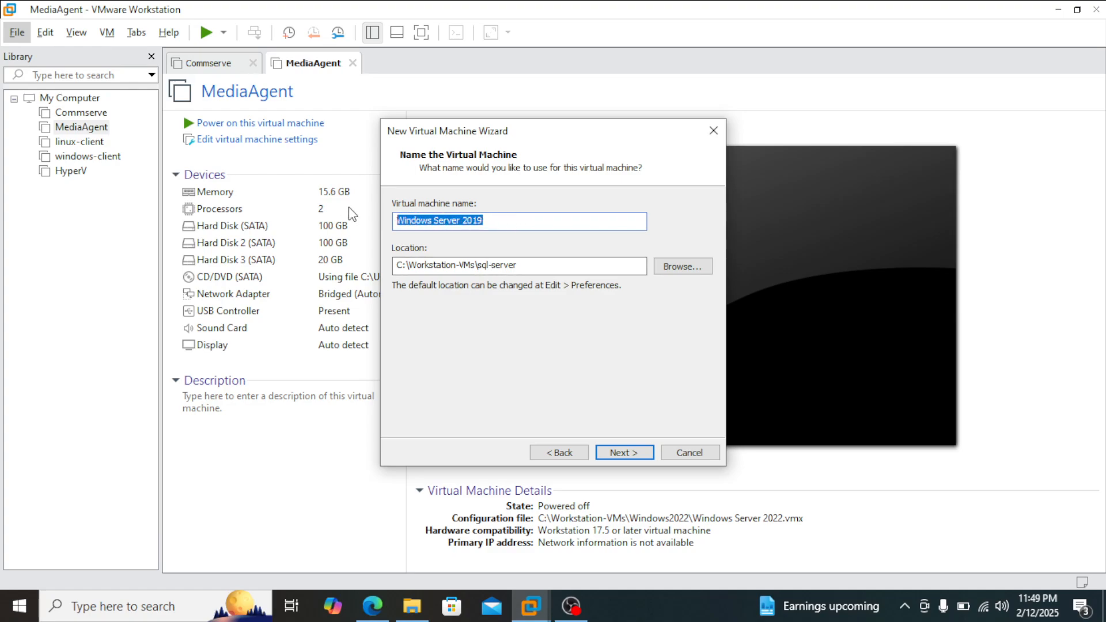
pyautogui.write('sqlserver')
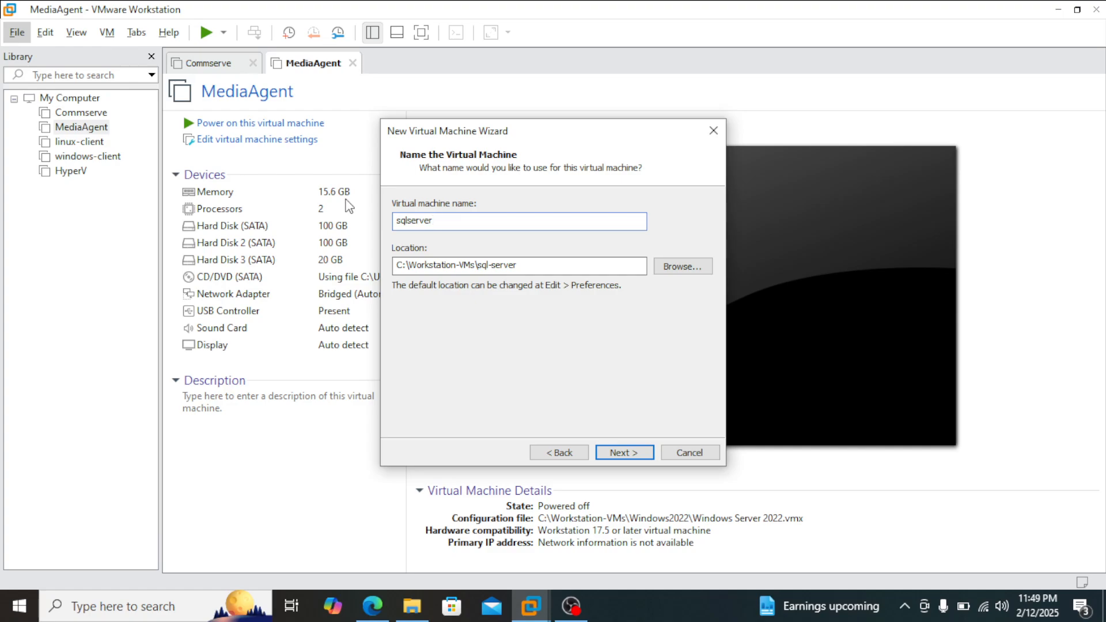
pyautogui.click(625, 453)
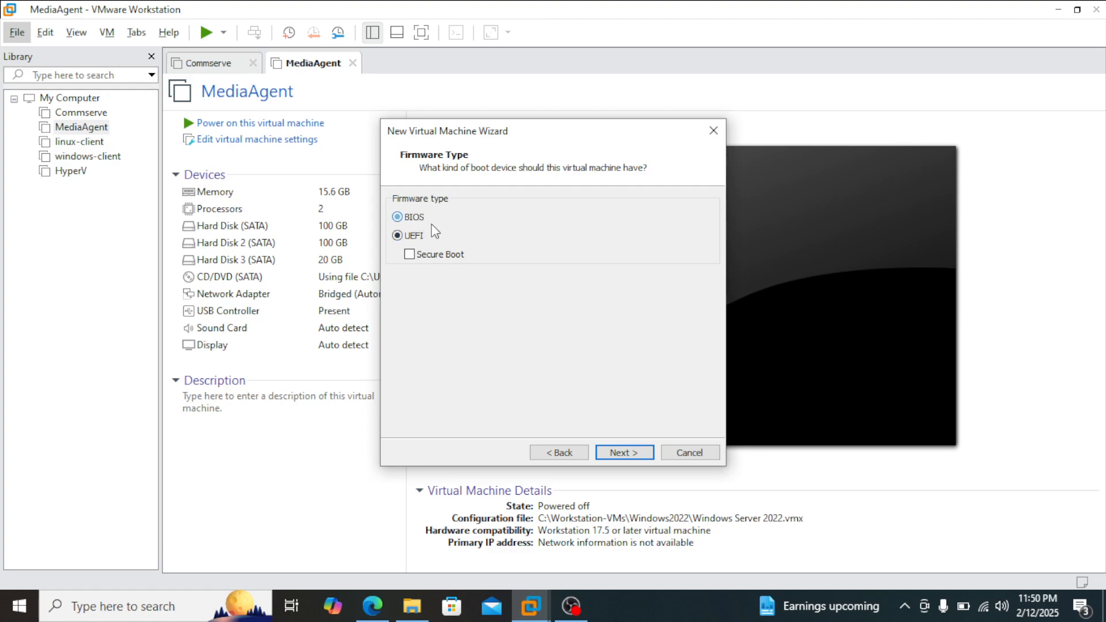
# Step: Set the firmware type to BIOS and the number of processors to 4
pyautogui.click(413, 217)
pyautogui.click(645, 450)
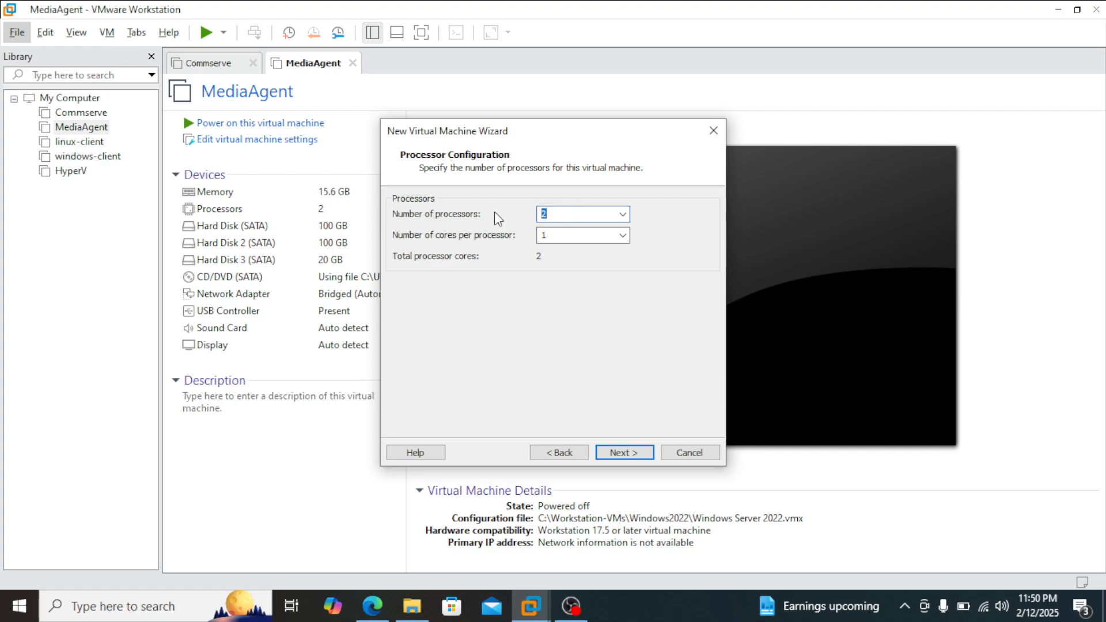
pyautogui.write('4')
pyautogui.moveTo(562, 137); pyautogui.dragTo(582, 123)
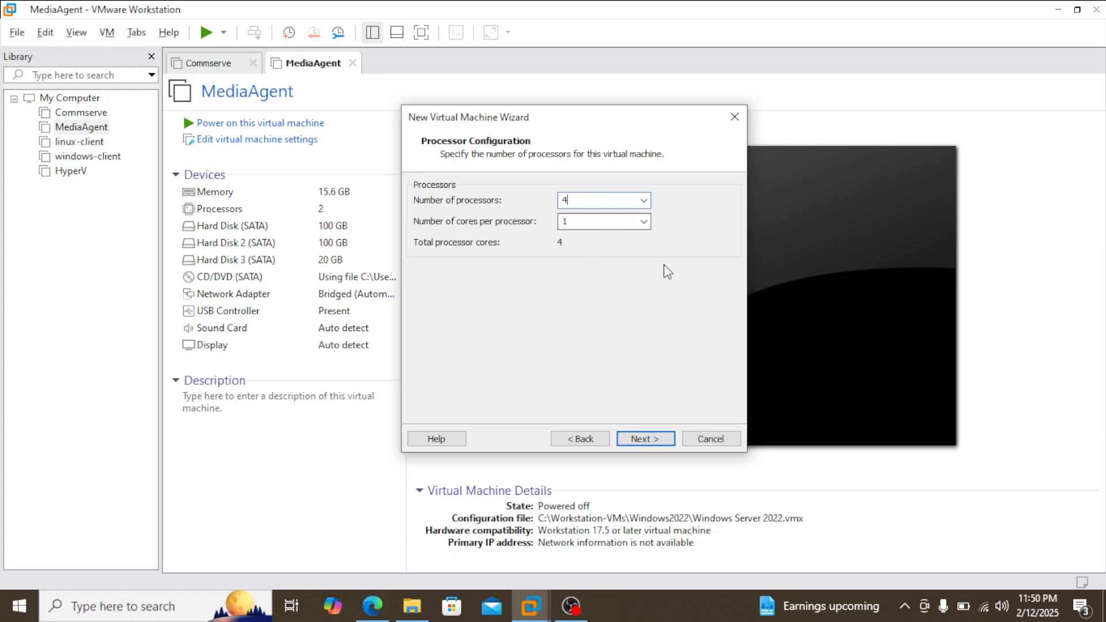
pyautogui.click(659, 437)
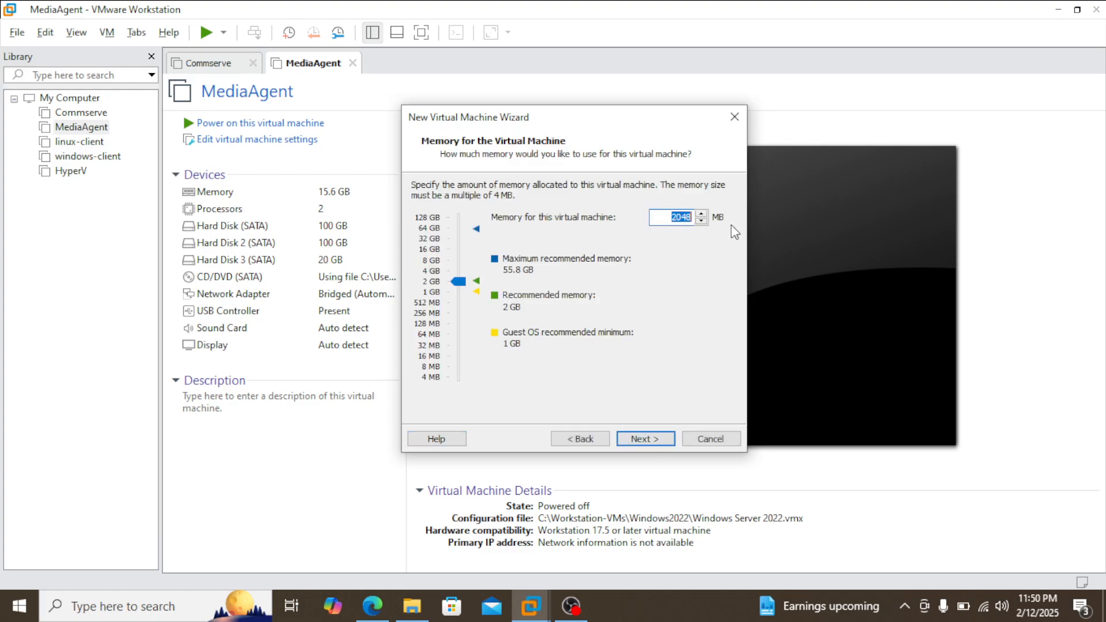
# Step: Allocate 8000 MB of memory to the virtual machine and choose bridged networking
pyautogui.write('8000')
pyautogui.click(664, 437)
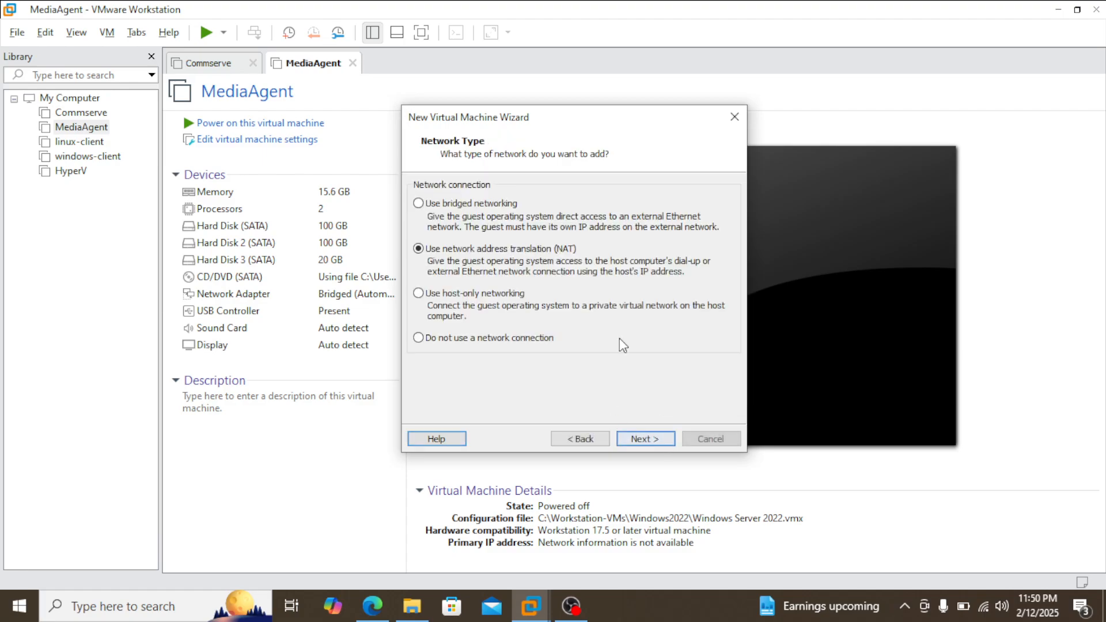
pyautogui.click(511, 222)
pyautogui.click(641, 437)
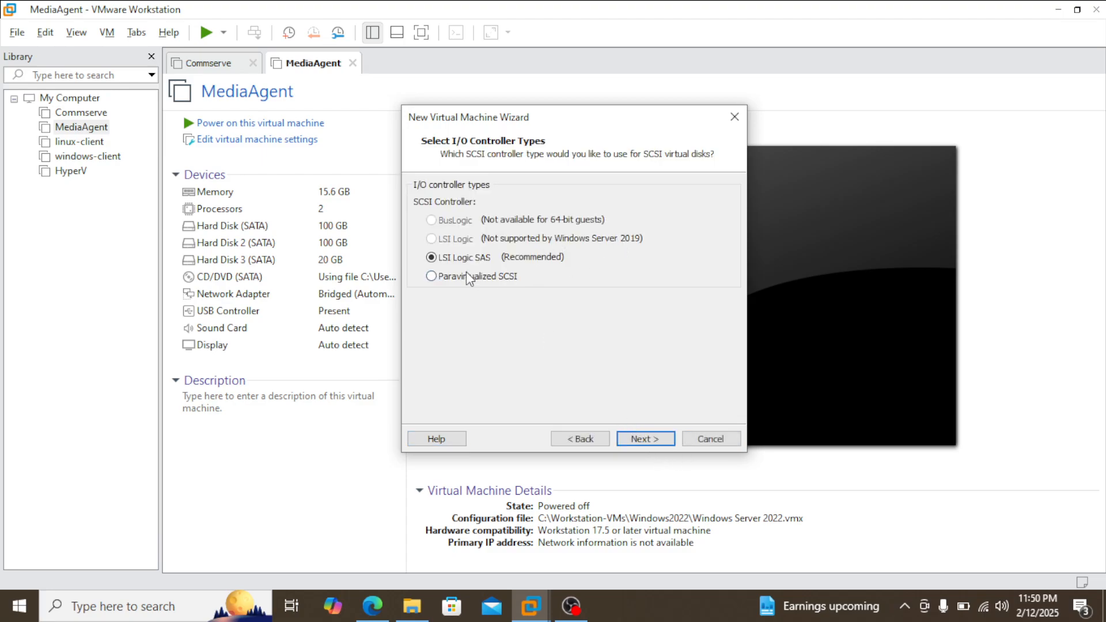
# Step: Keep the LSI Logic SAS controller and choose SATA as the virtual disk type
pyautogui.click(641, 437)
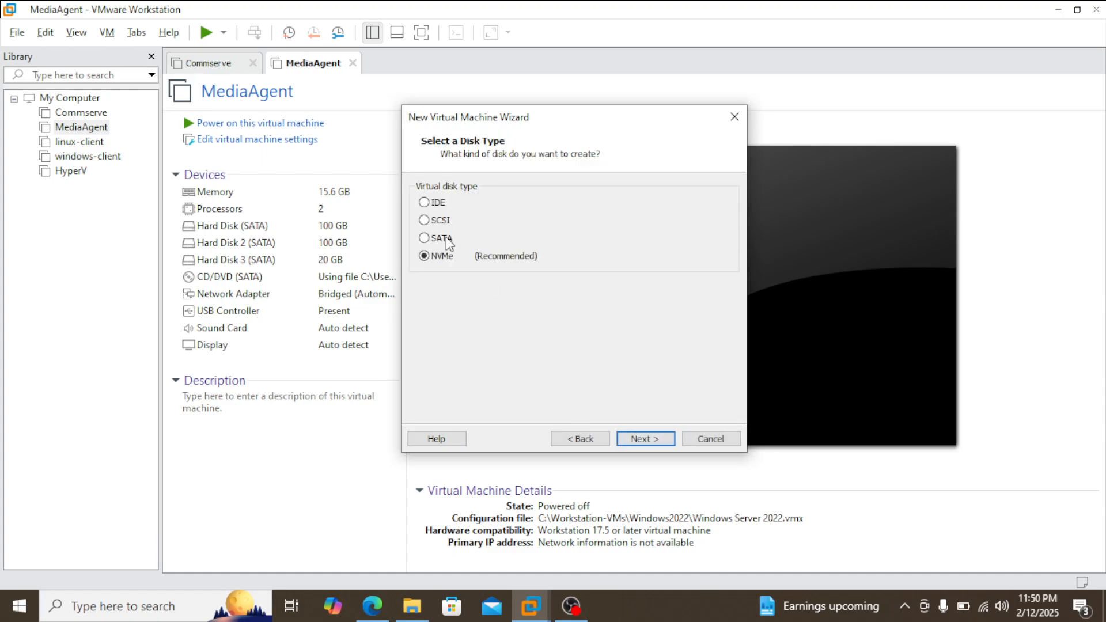
pyautogui.press('Up')
pyautogui.click(670, 438)
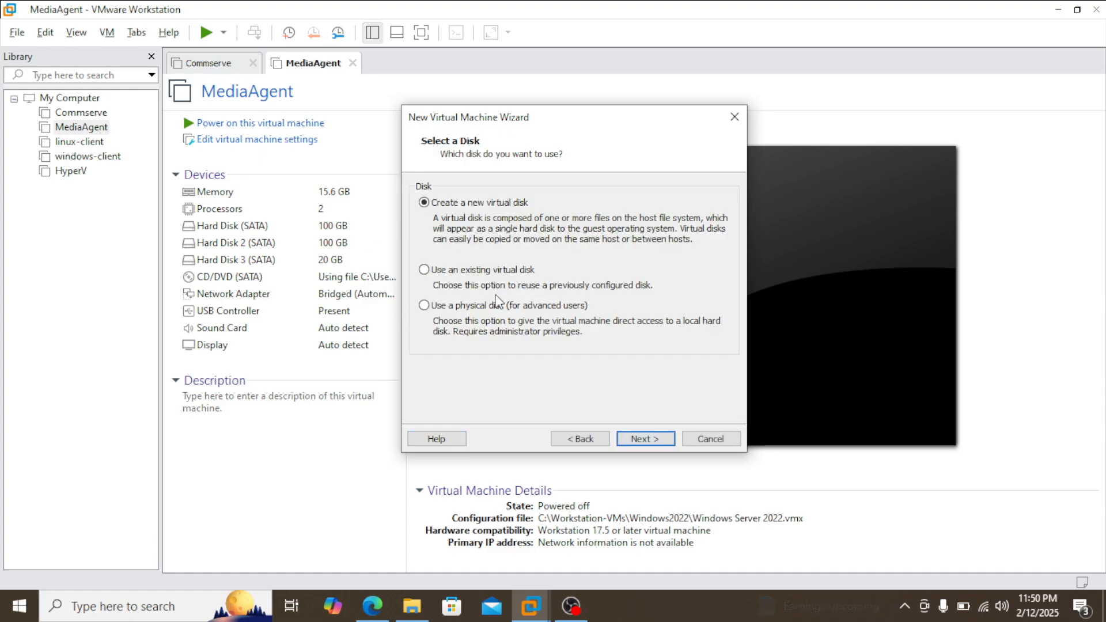
# Step: Create a new 60 GB virtual disk stored as a single file
pyautogui.click(651, 444)
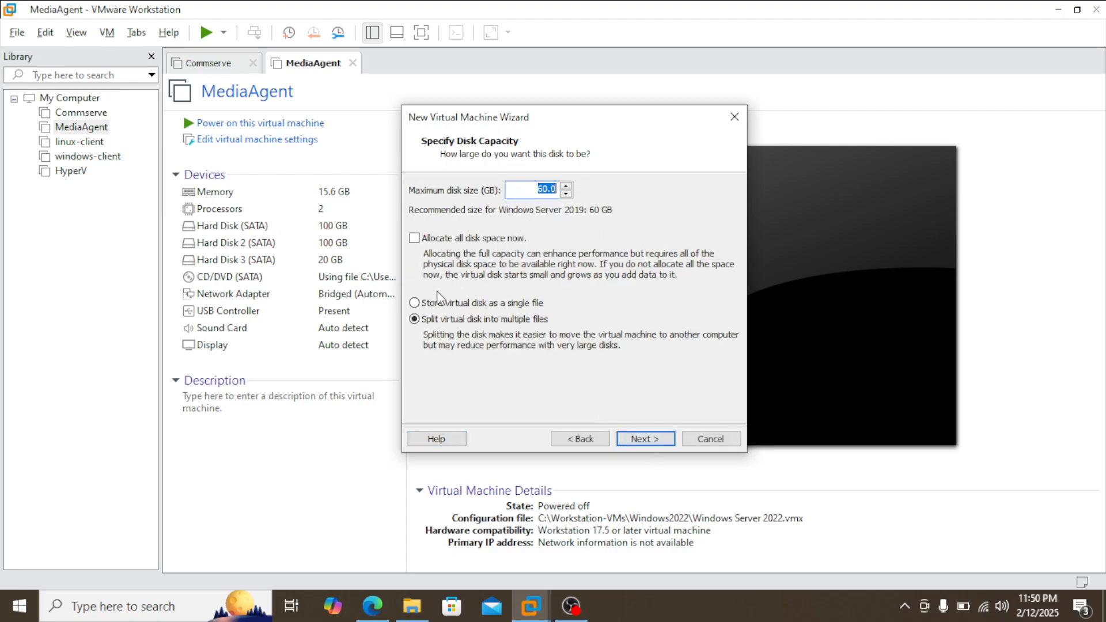
pyautogui.click(506, 303)
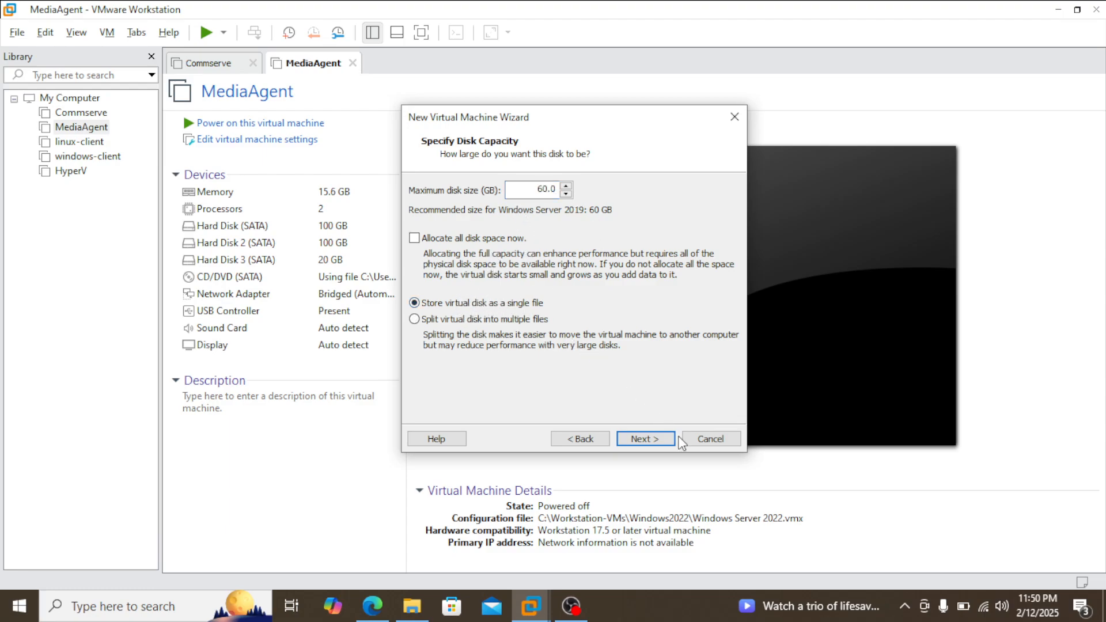
pyautogui.click(650, 438)
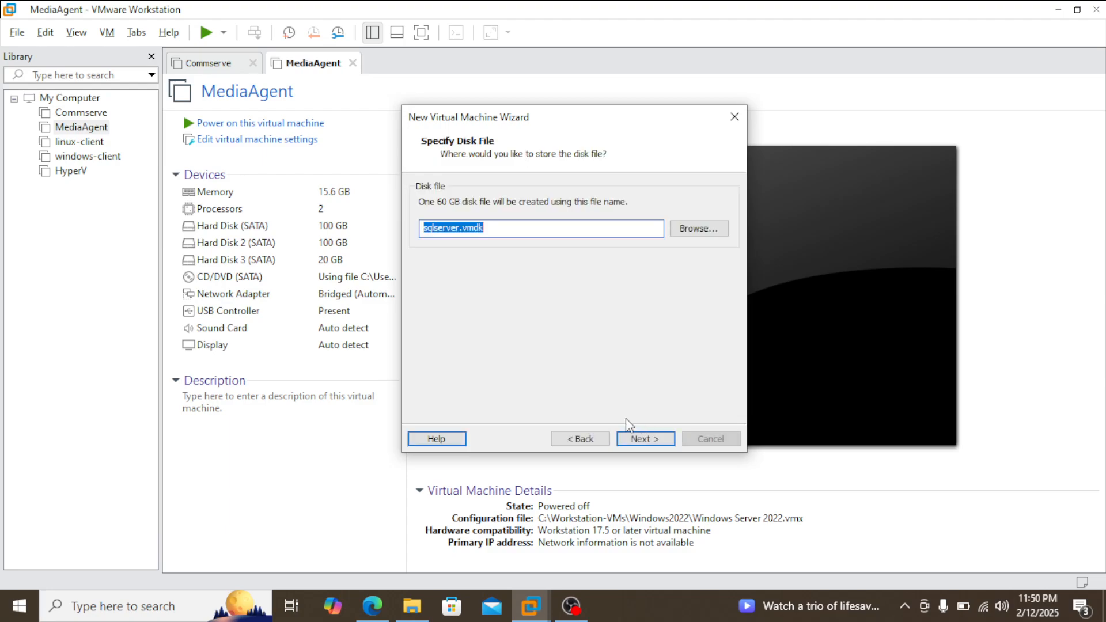
# Step: Keep sqlserver.vmdk as the disk file name and finish creating the virtual machine
pyautogui.click(642, 437)
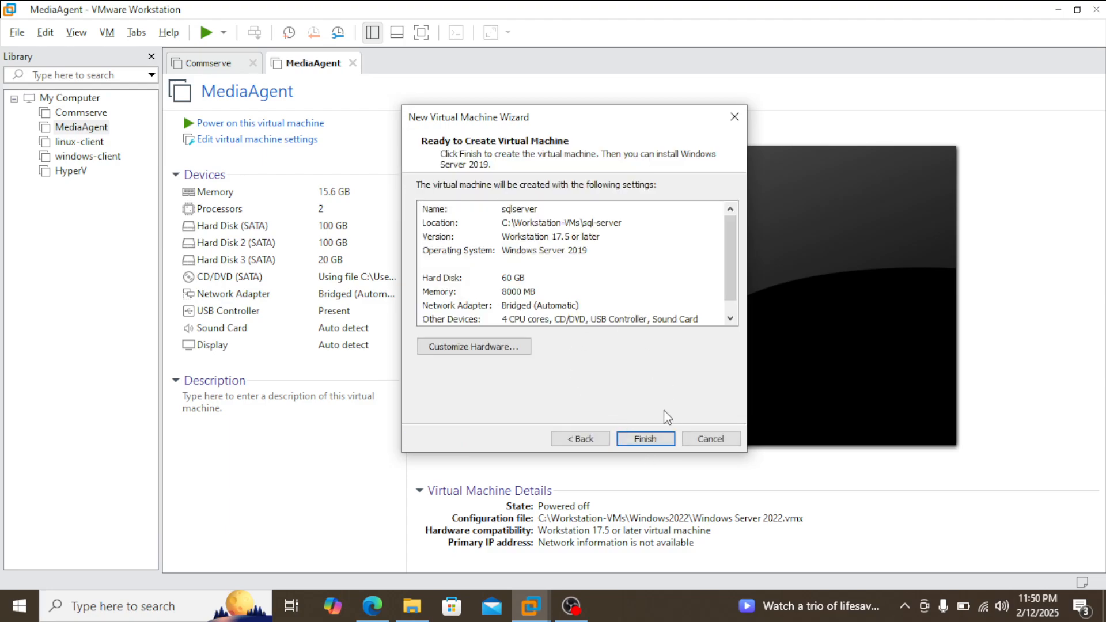
pyautogui.click(651, 439)
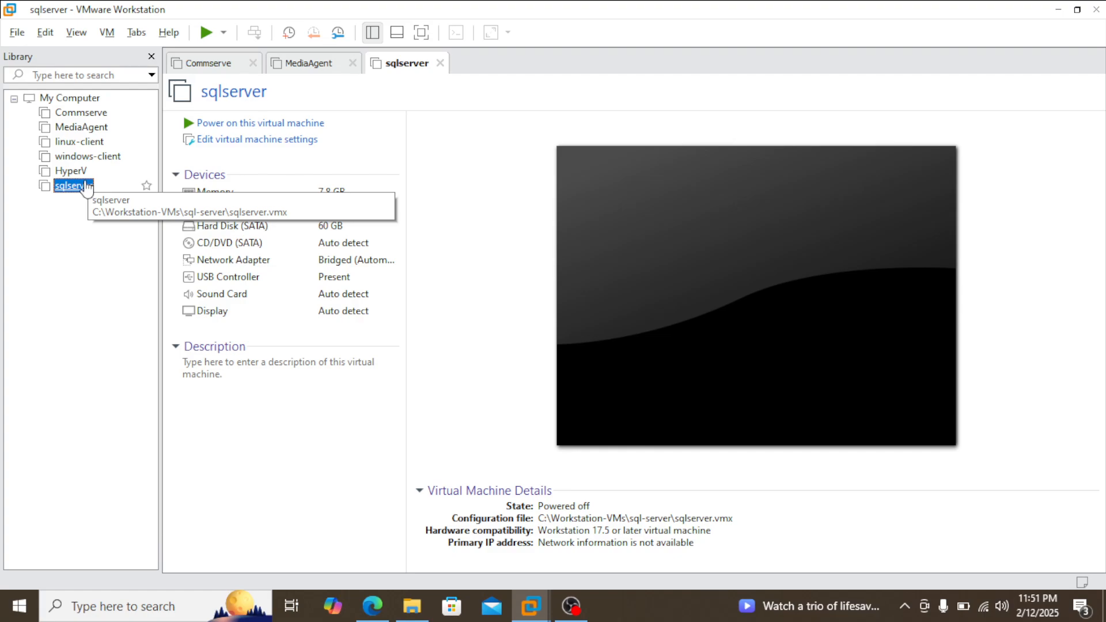
# Step: Attach the windowsserver2019 ISO image from the softwares folder on the Desktop to the sqlserver machine's CD/DVD drive
pyautogui.click(237, 140)
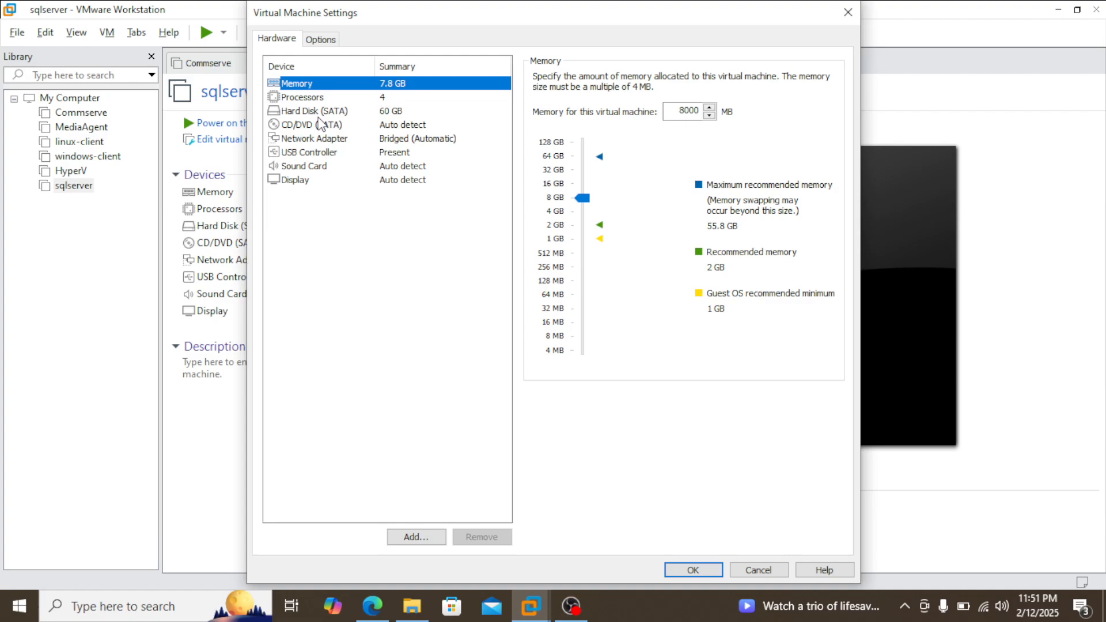
pyautogui.click(321, 123)
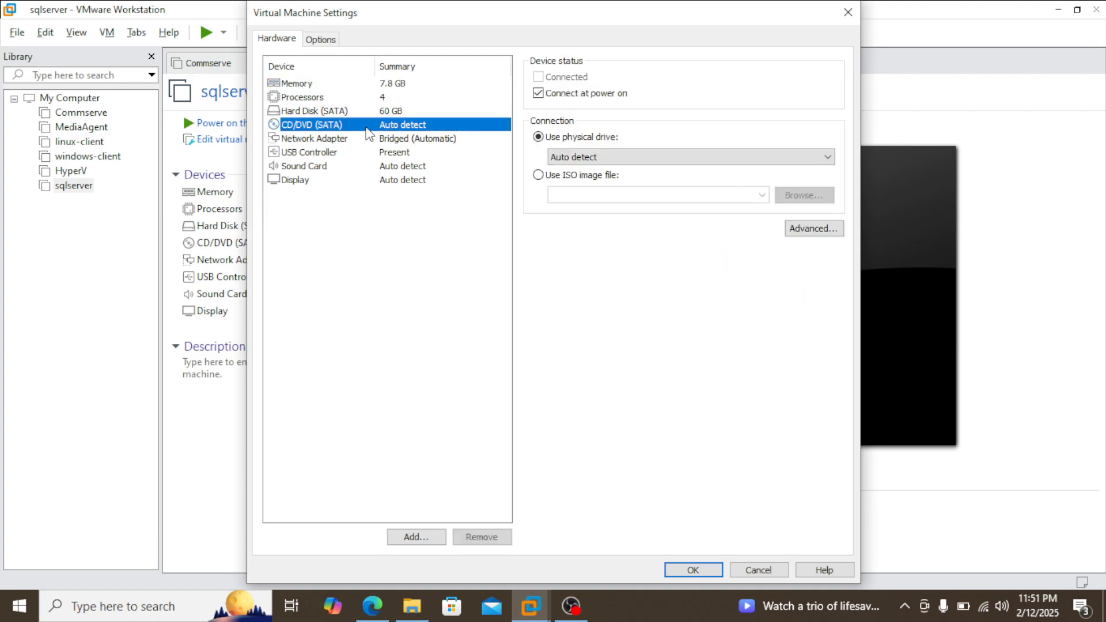
pyautogui.click(599, 176)
pyautogui.click(806, 196)
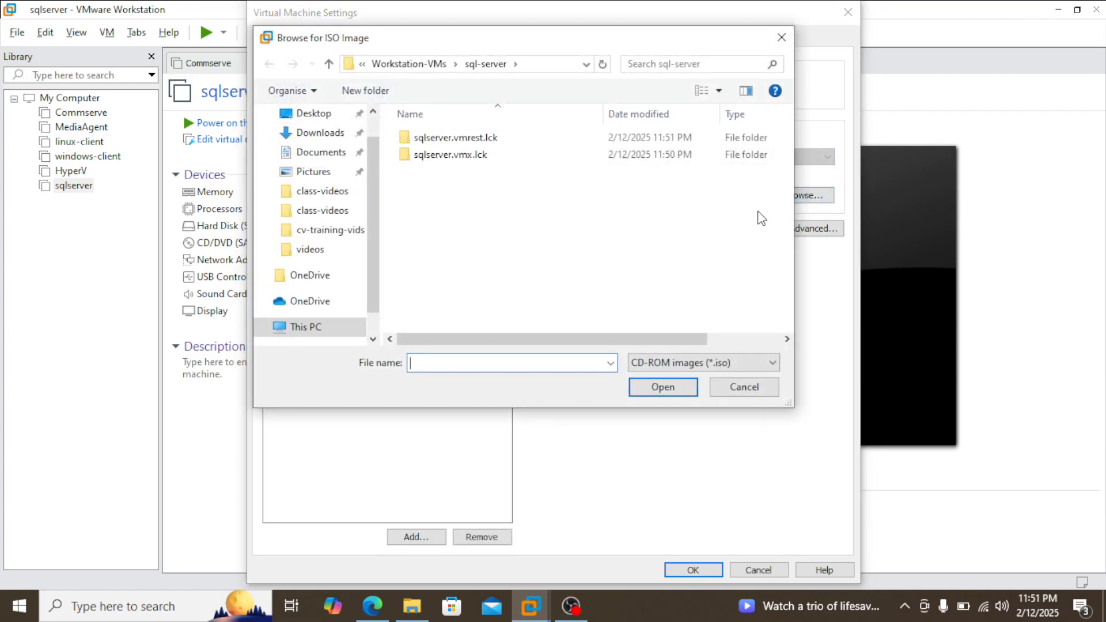
pyautogui.scroll(1, 372, 173)
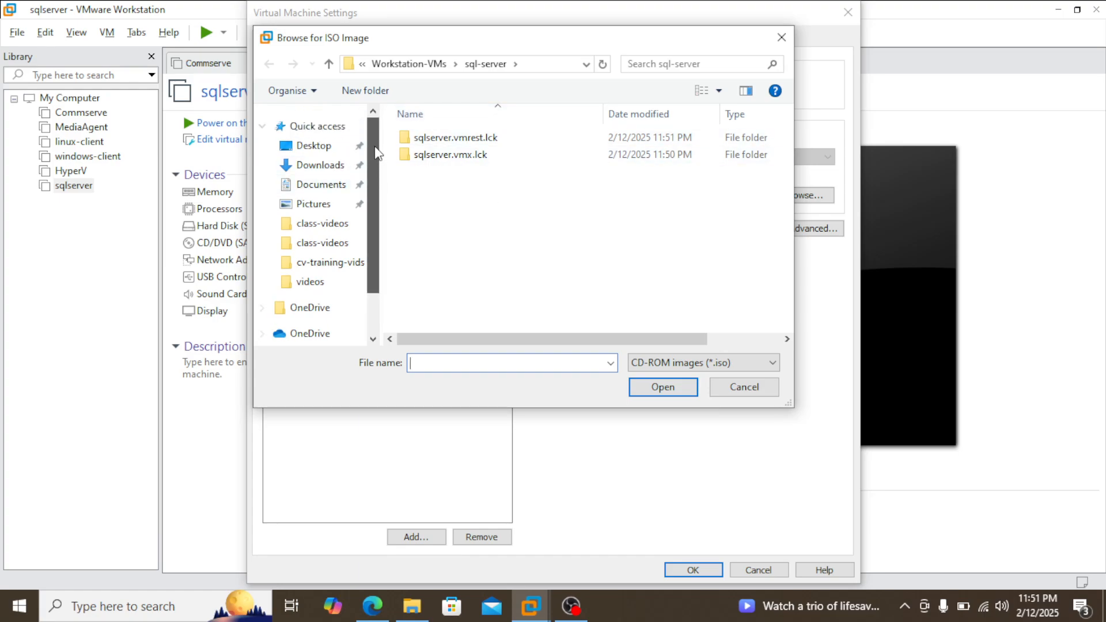
pyautogui.click(316, 146)
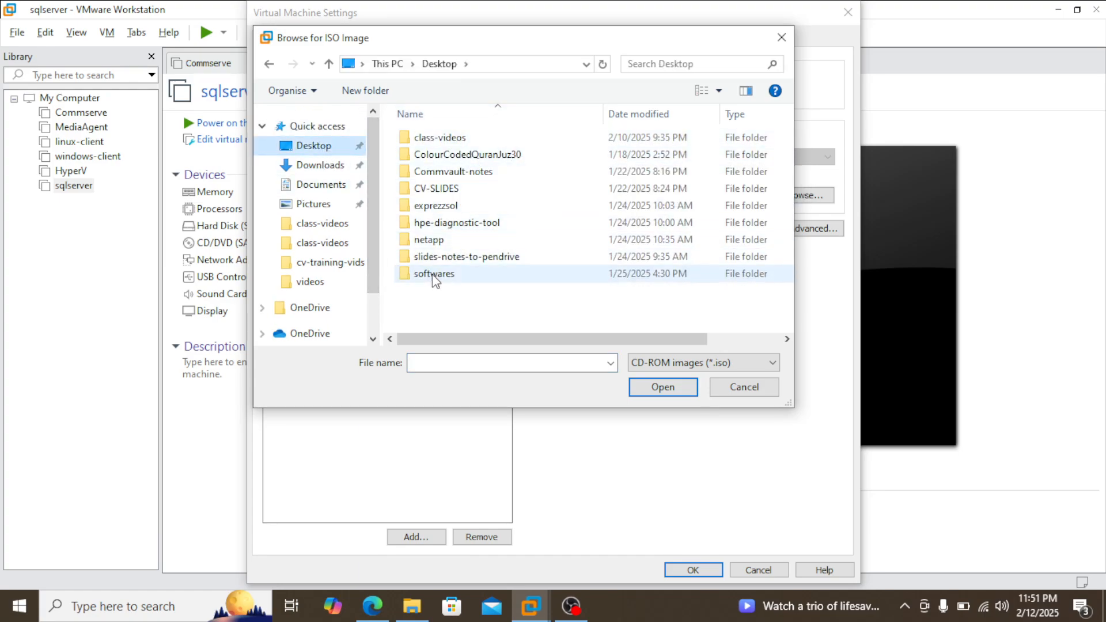
pyautogui.doubleClick(440, 276)
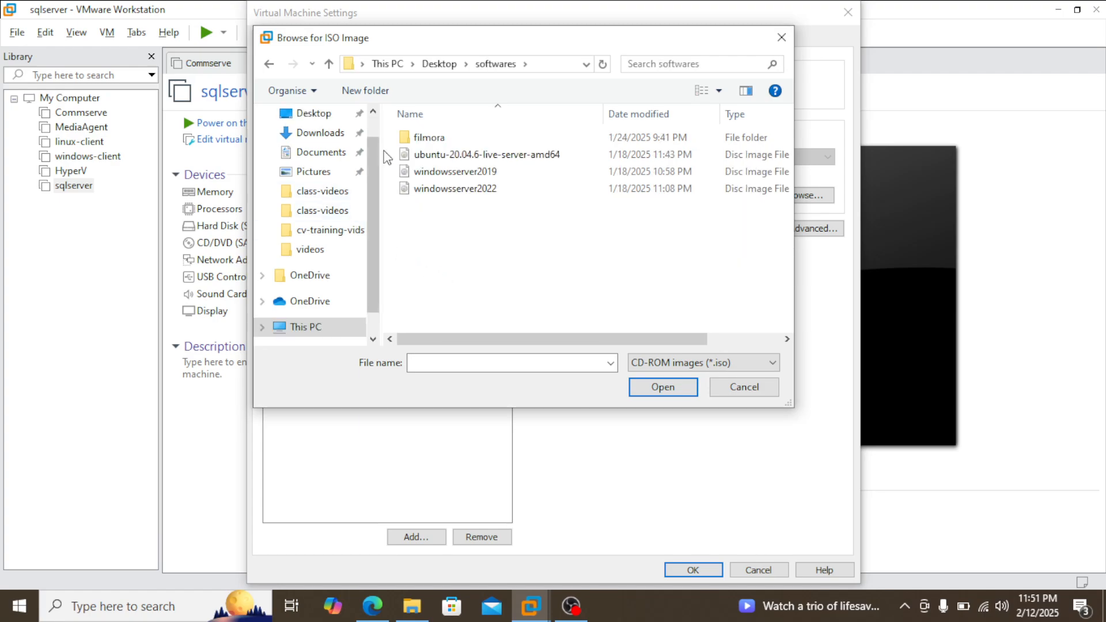
pyautogui.click(523, 172)
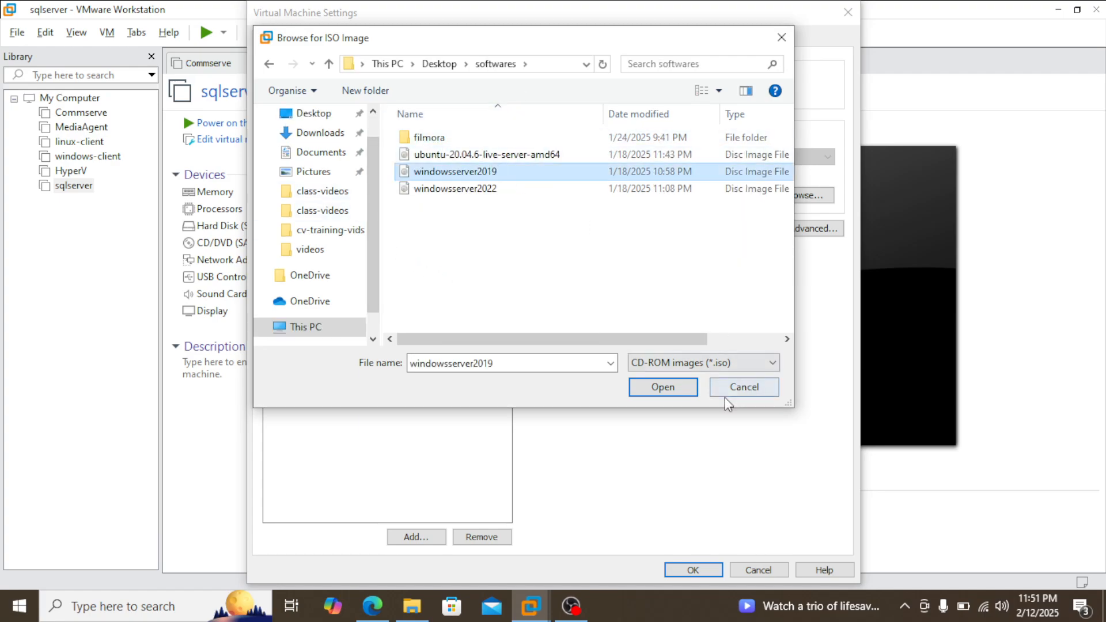
pyautogui.click(664, 388)
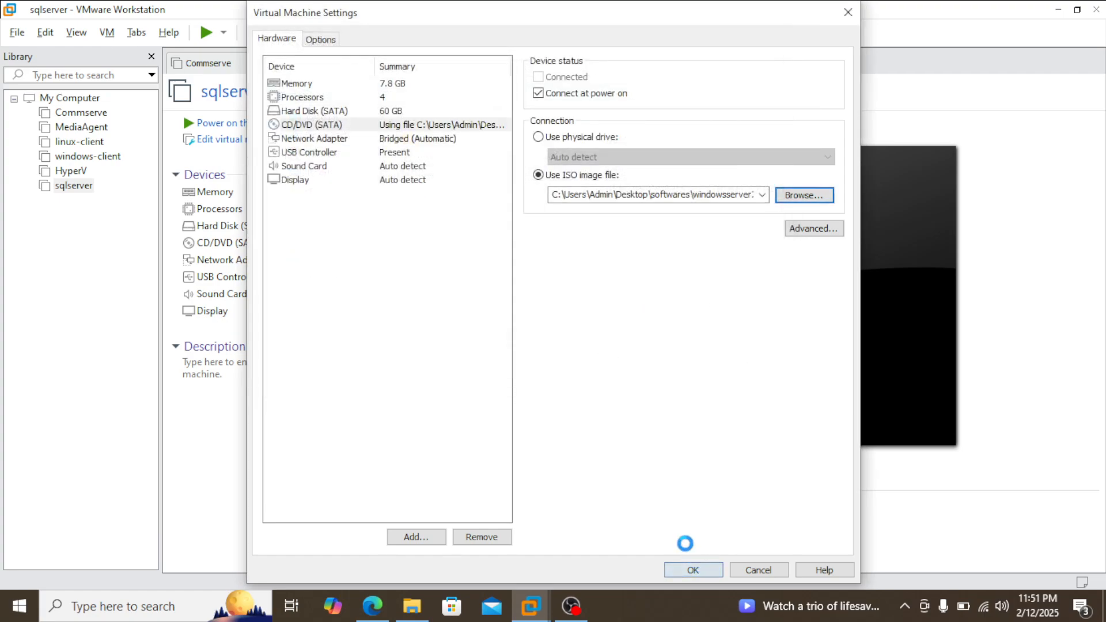
pyautogui.click(693, 569)
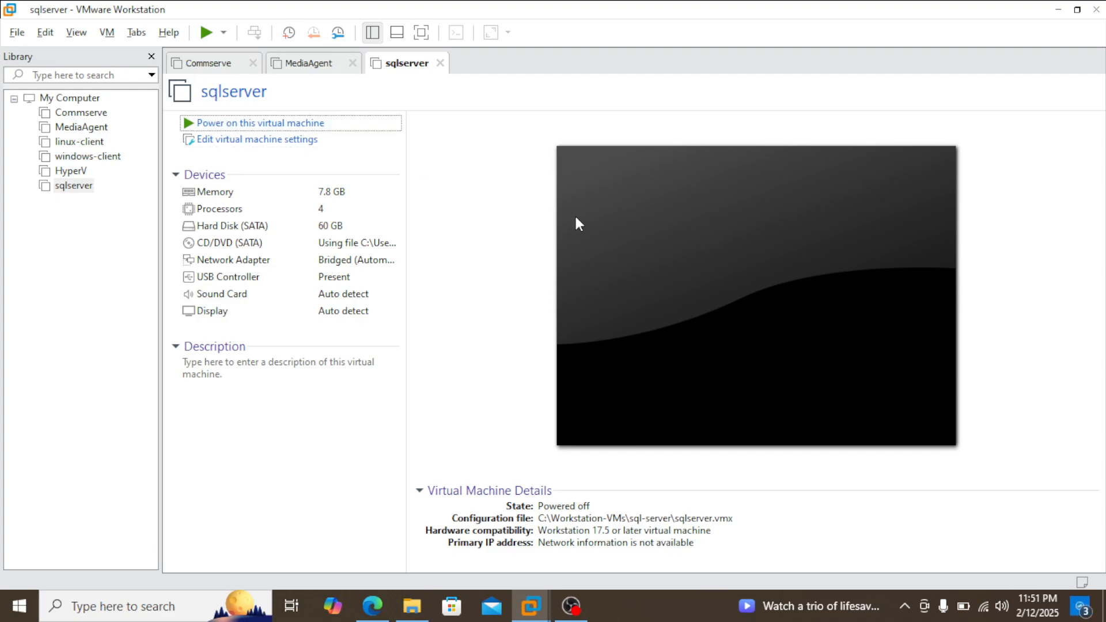
# Step: Boot the sqlserver machine and start the Windows Server 2019 installation with English (United States) and the US keyboard
pyautogui.click(578, 223)
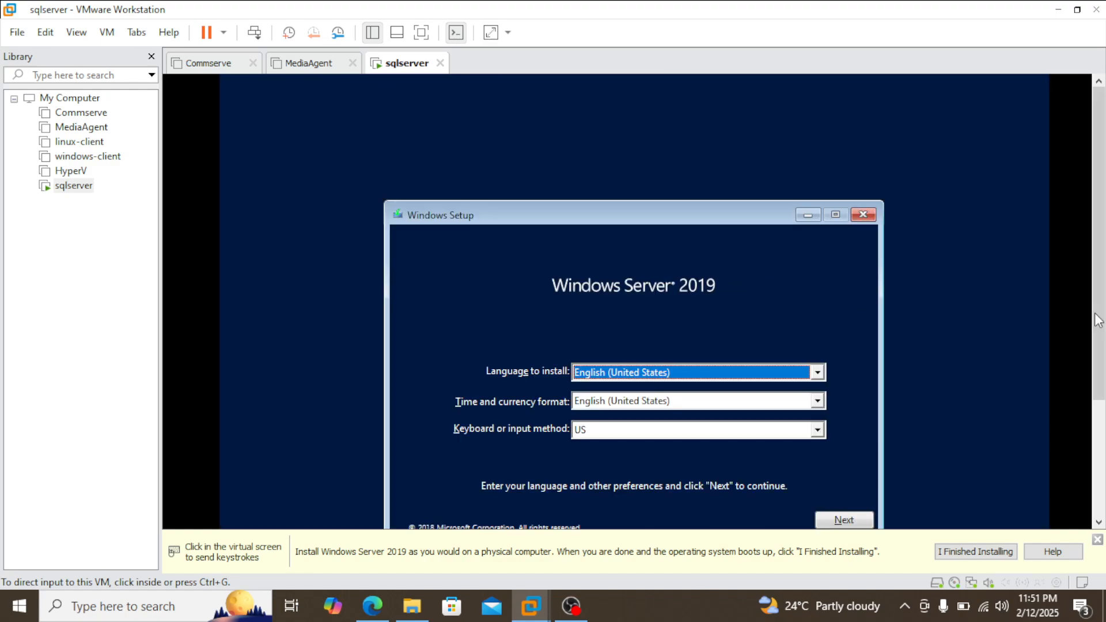
pyautogui.scroll(-3, 1100, 311)
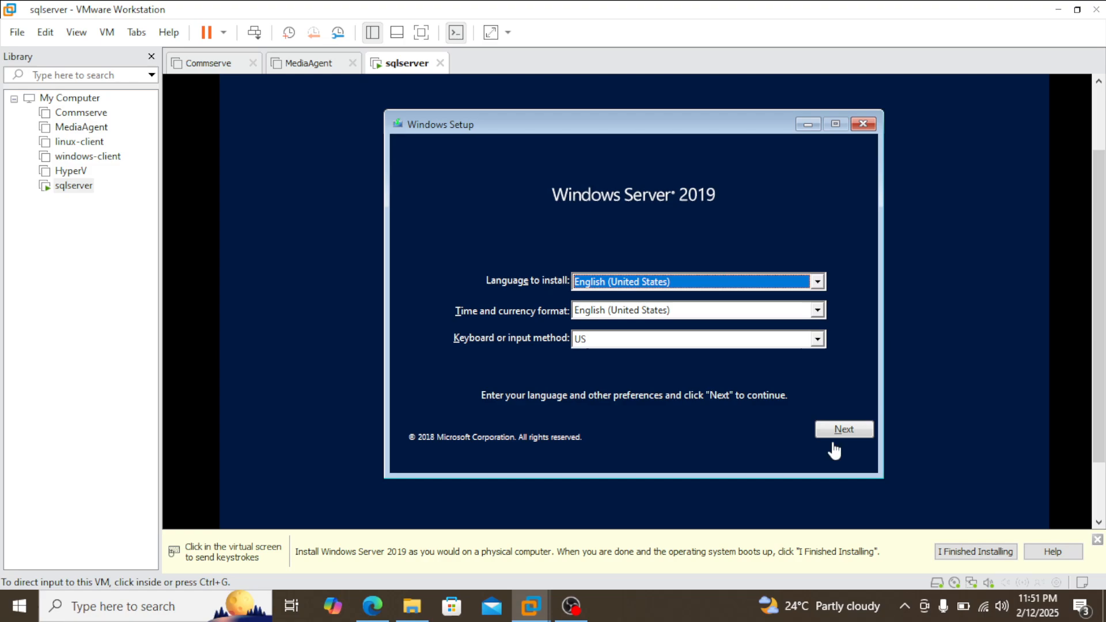
pyautogui.click(832, 447)
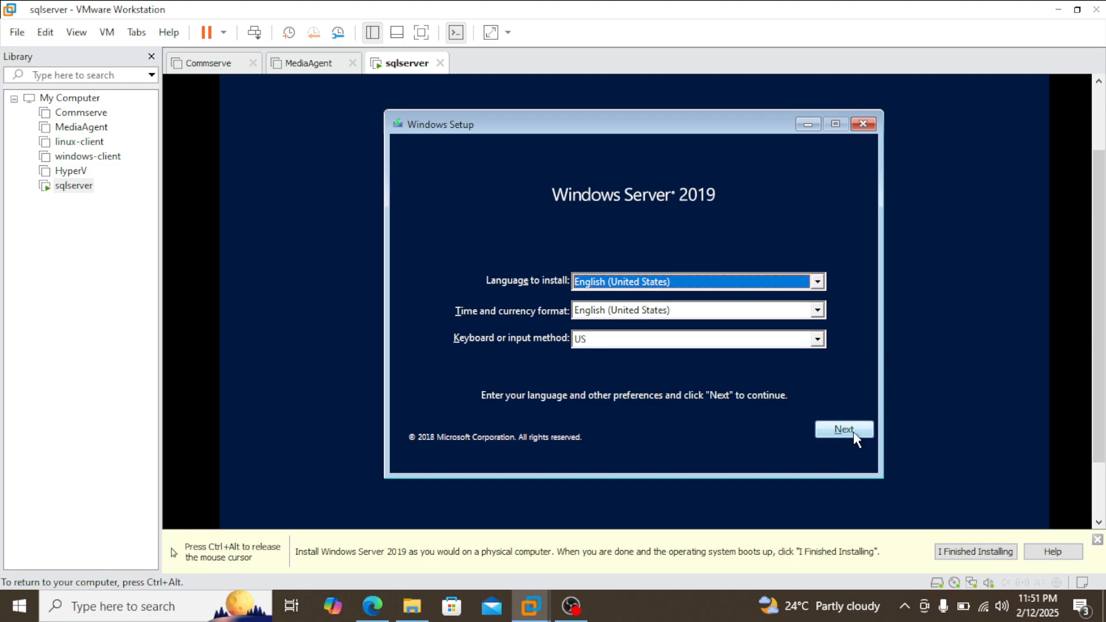
pyautogui.click(854, 433)
pyautogui.click(632, 302)
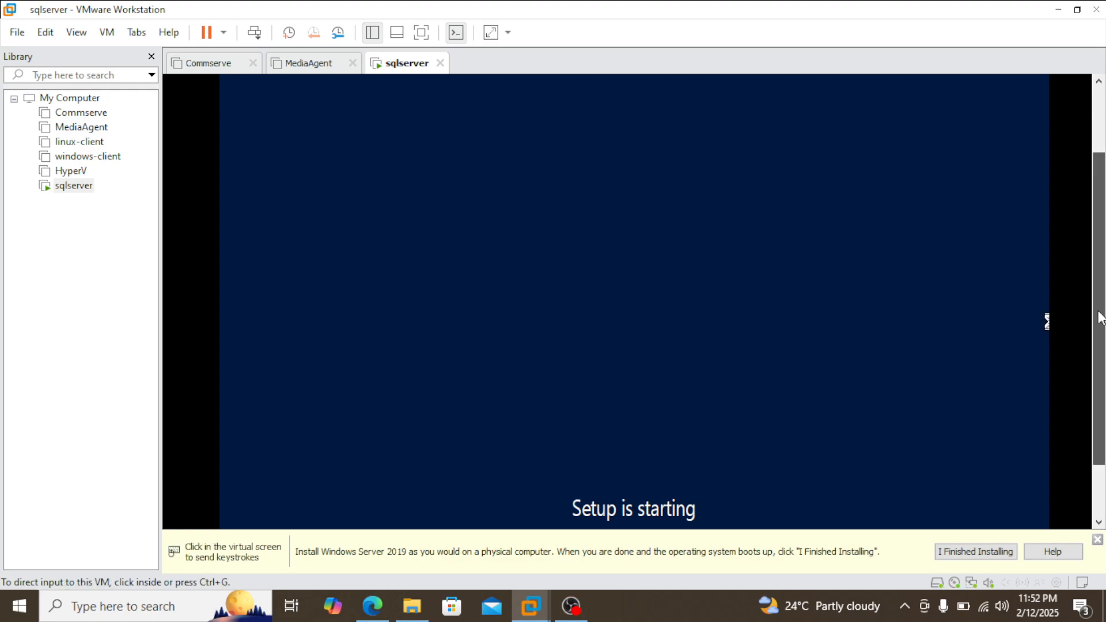
# Step: Choose Windows Server 2019 Standard Evaluation (Desktop Experience) as the operating system to install
pyautogui.moveTo(1100, 317); pyautogui.dragTo(1098, 341)
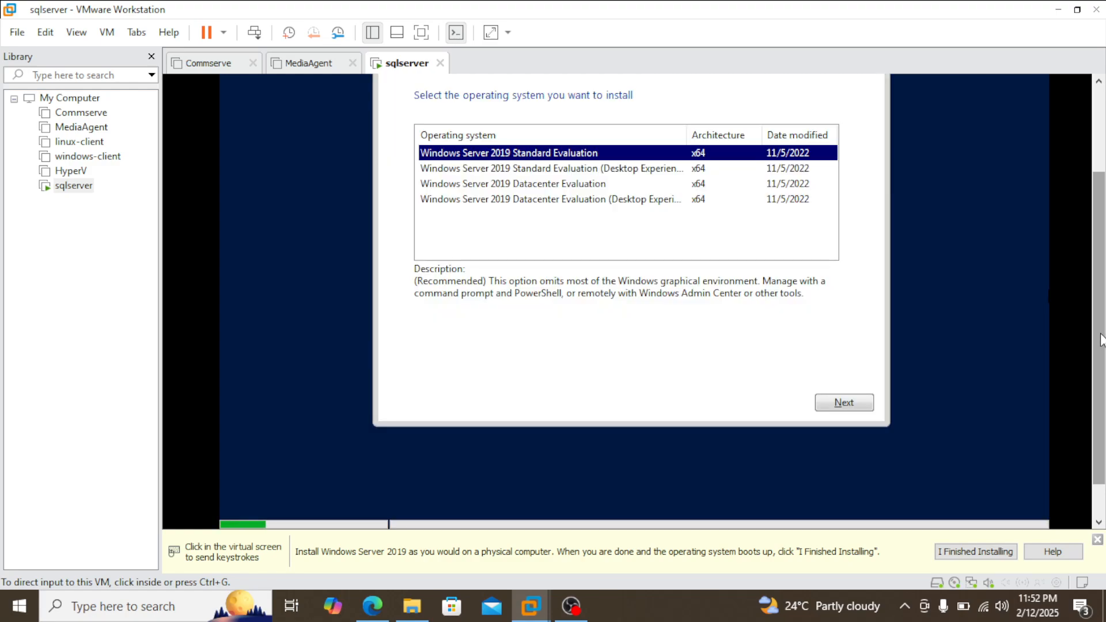
pyautogui.click(656, 169)
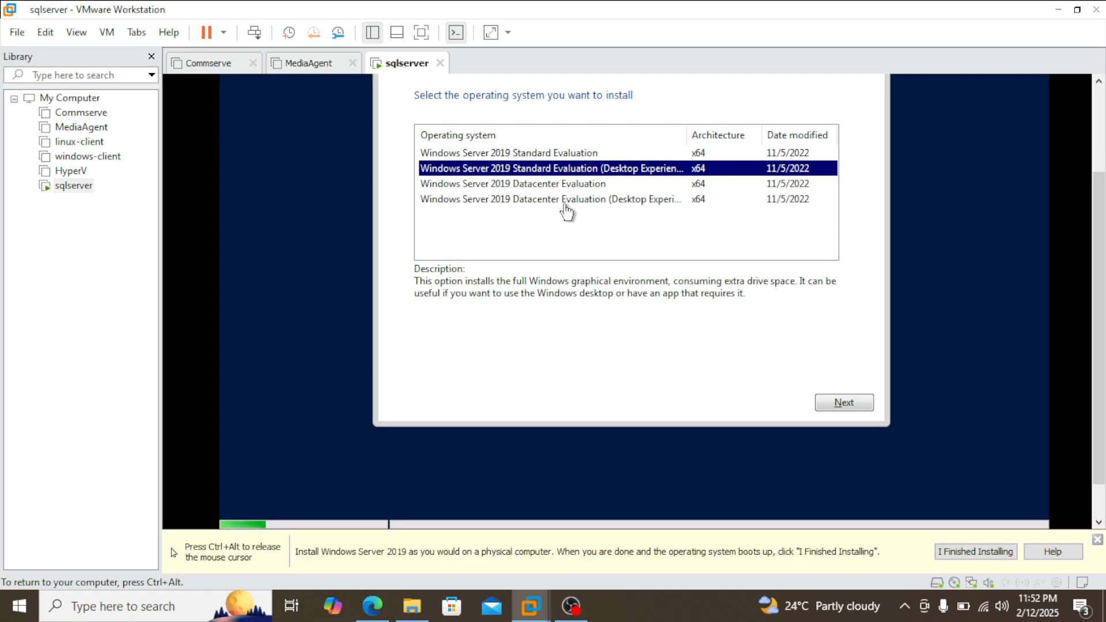
pyautogui.click(853, 405)
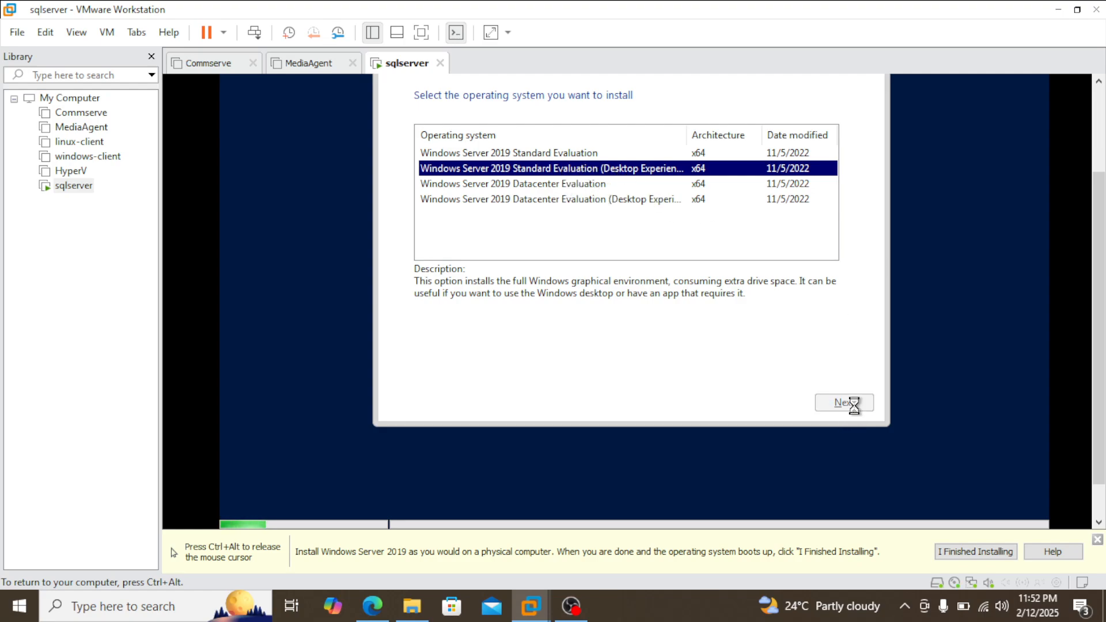
# Step: Accept the license terms in Windows Setup and continue to the installation type
pyautogui.hotkey('ctrl', 'alt')
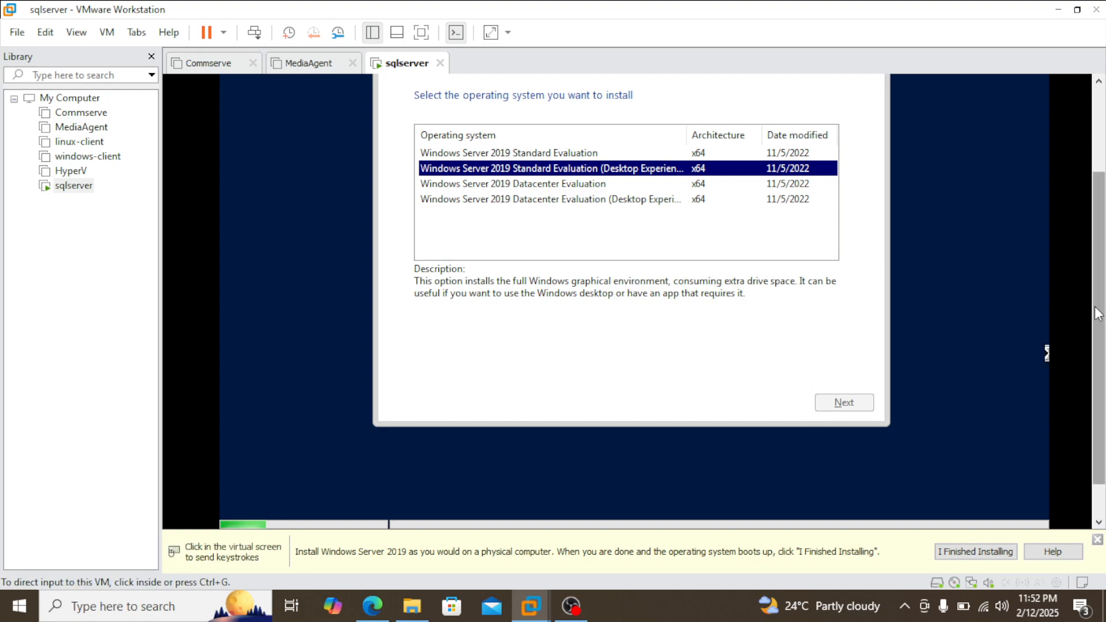
pyautogui.moveTo(1101, 305); pyautogui.dragTo(1102, 273)
pyautogui.click(791, 372)
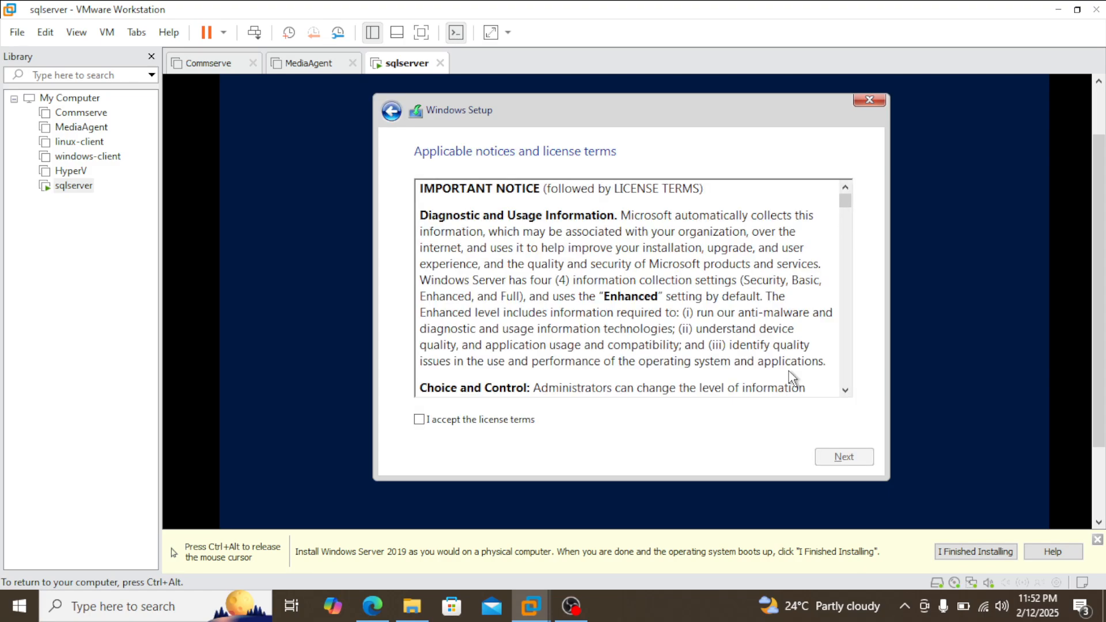
pyautogui.click(490, 420)
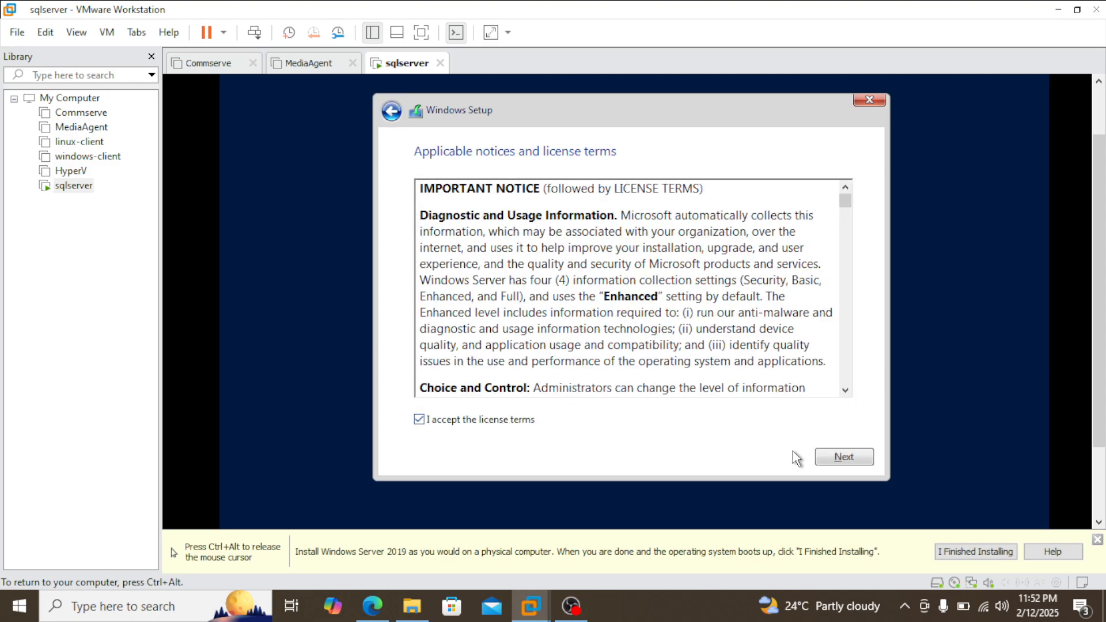
pyautogui.click(844, 461)
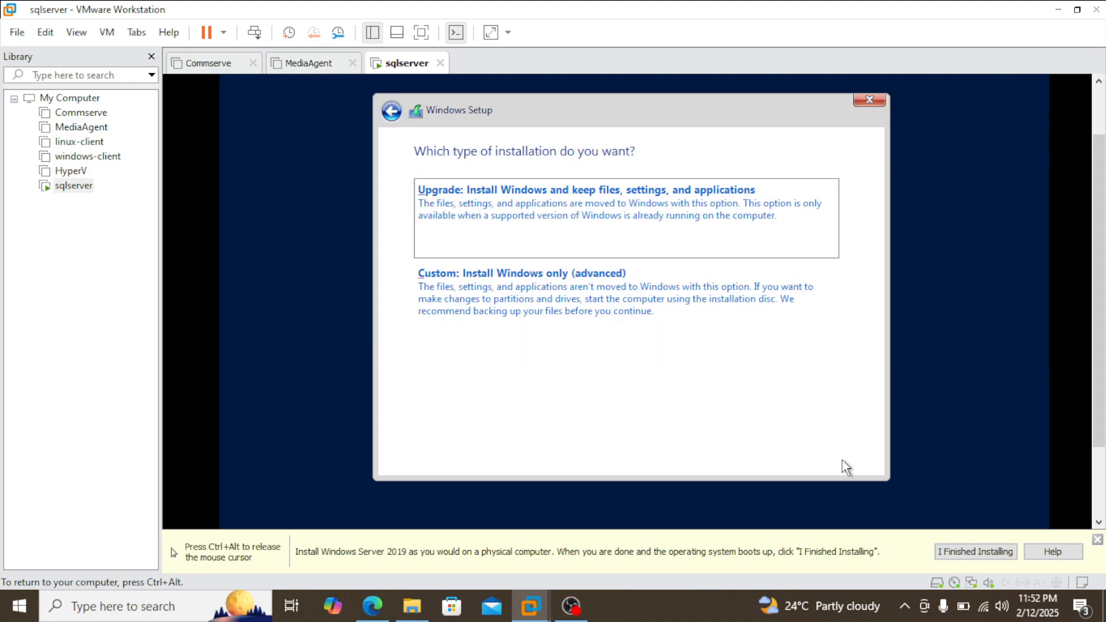
# Step: Start a custom, Windows-only installation on the unallocated space of Drive 0
pyautogui.click(593, 300)
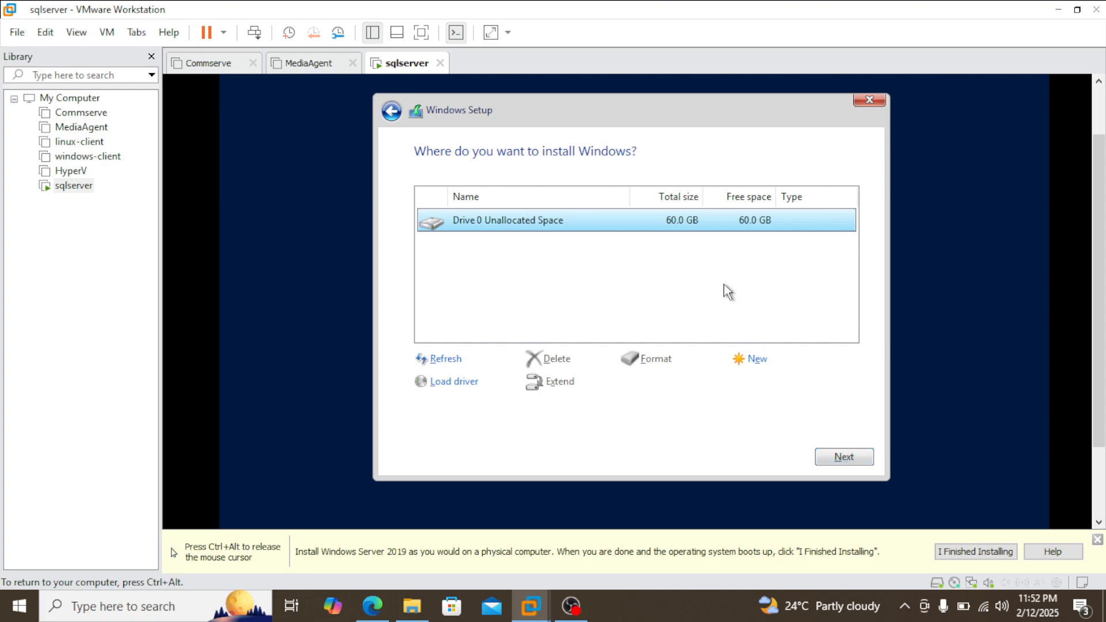
pyautogui.click(850, 461)
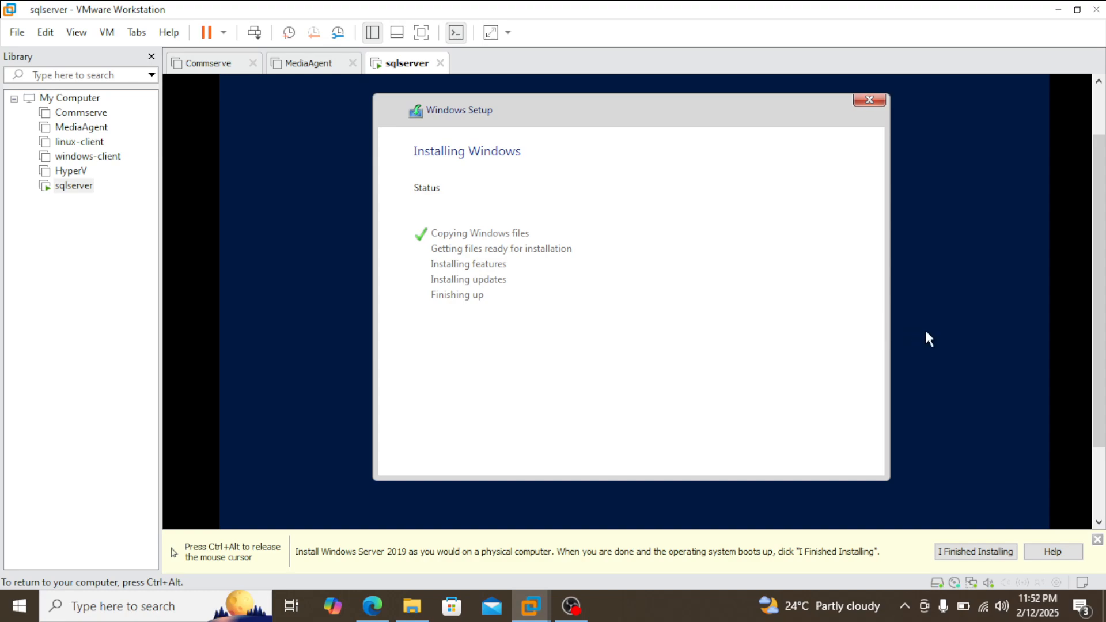
pyautogui.hotkey('ctrl', 'alt')
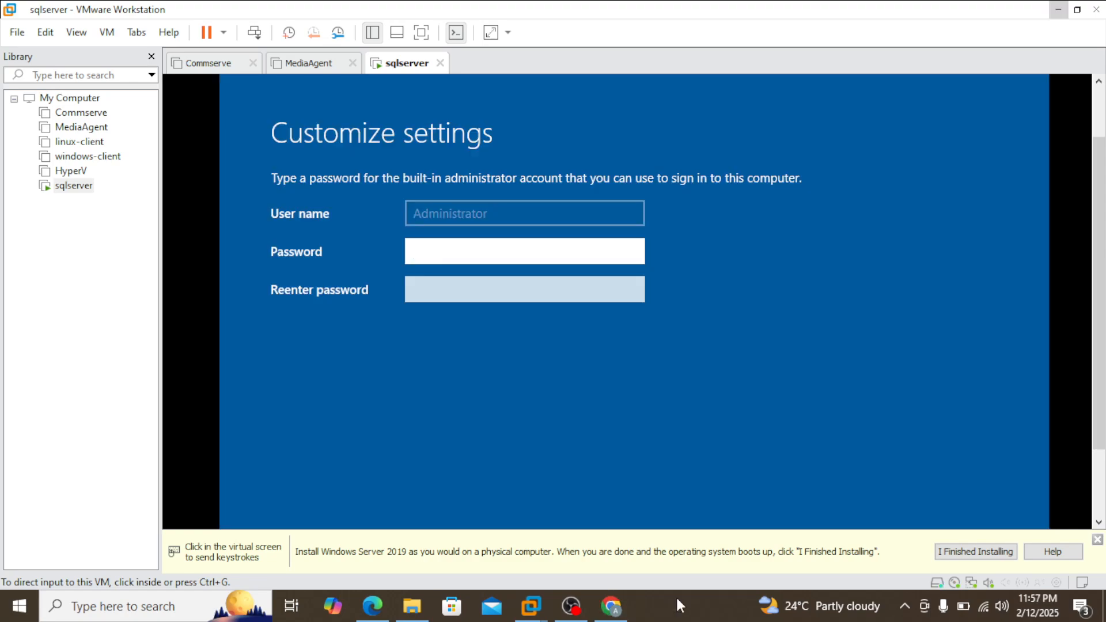
# Step: Enter and re-enter the password for the built-in Administrator account, and finish the settings customization
pyautogui.click(554, 252)
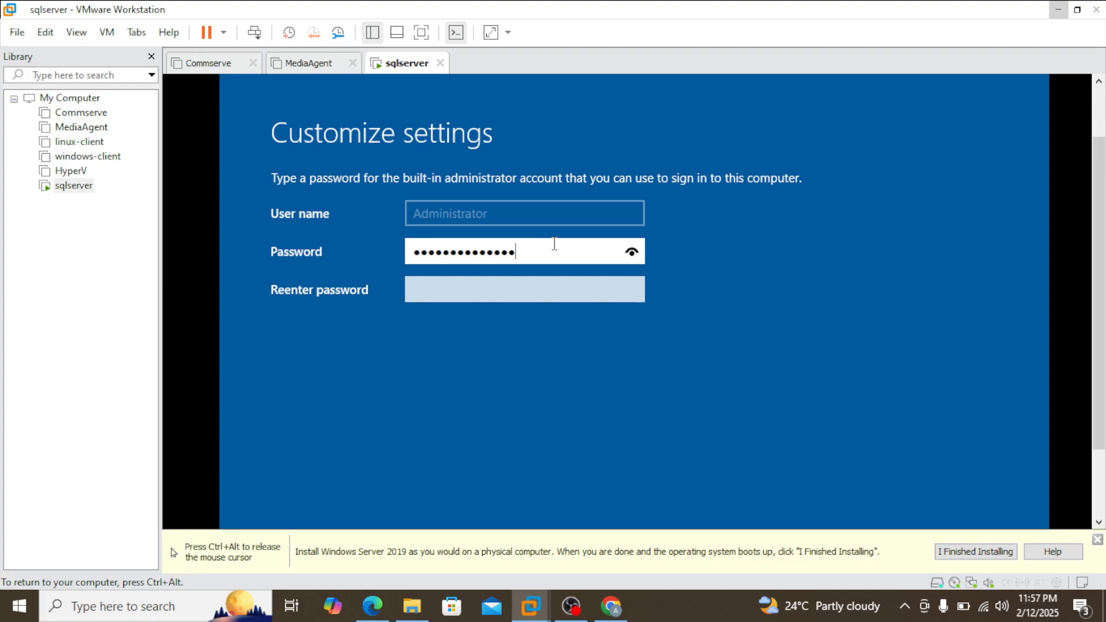
pyautogui.press('Tab')
pyautogui.write('••••')
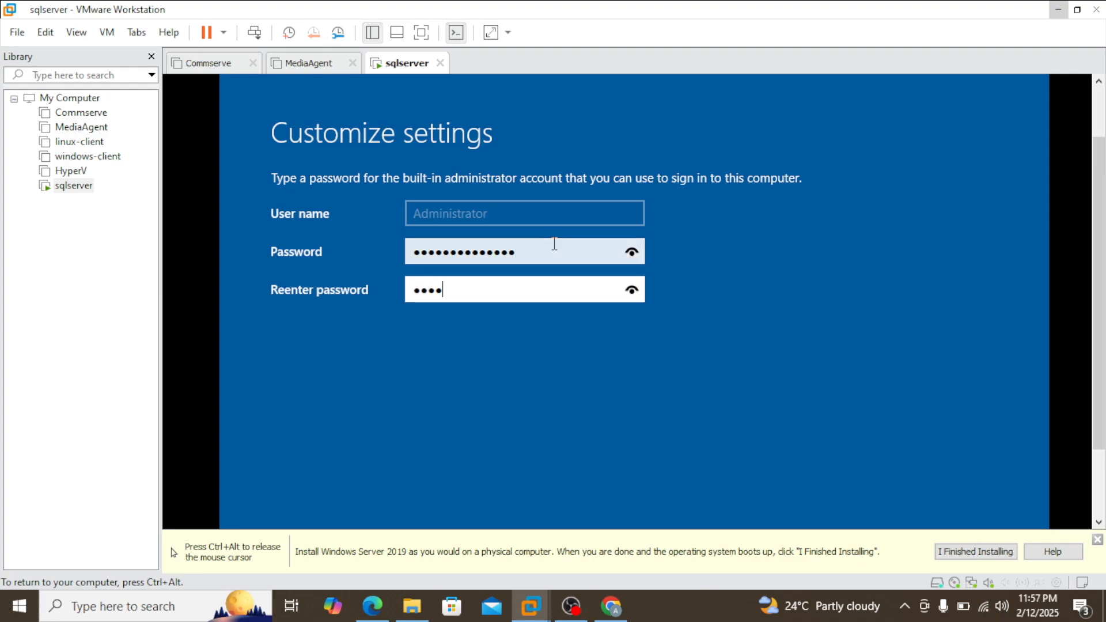
pyautogui.write('•')
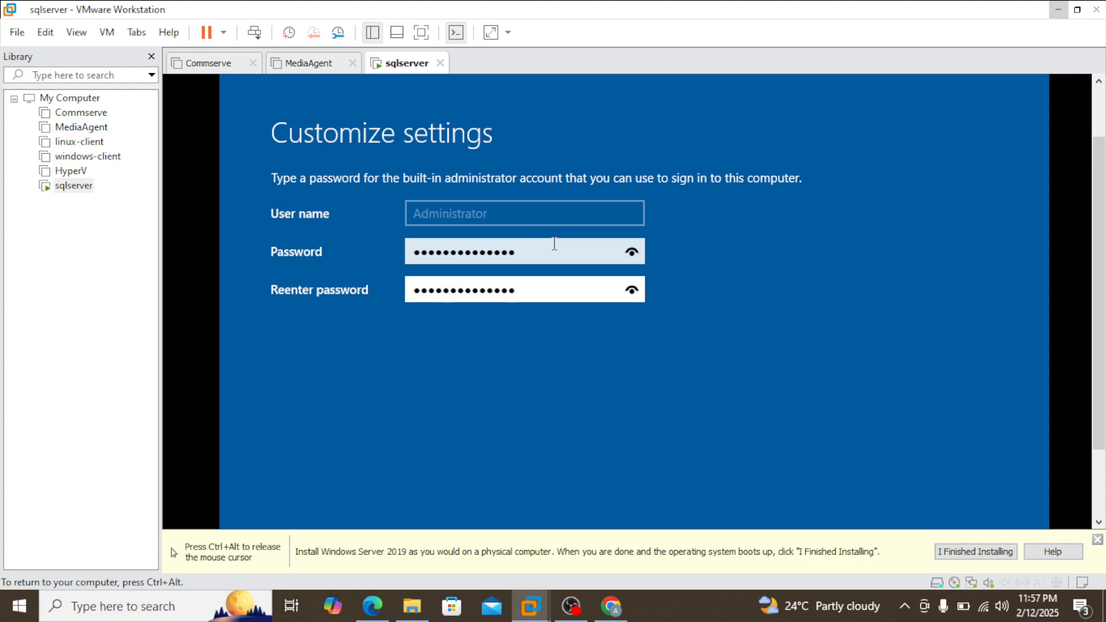
pyautogui.hotkey('ctrl', 'alt')
pyautogui.moveTo(1094, 341); pyautogui.dragTo(1094, 406)
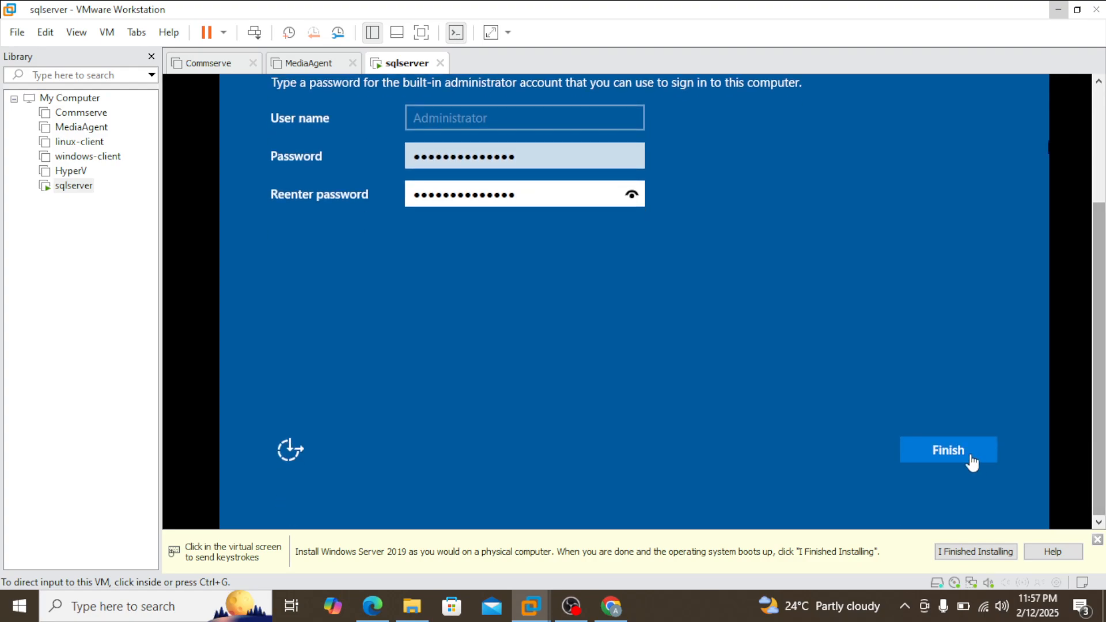
pyautogui.click(956, 458)
pyautogui.click(953, 447)
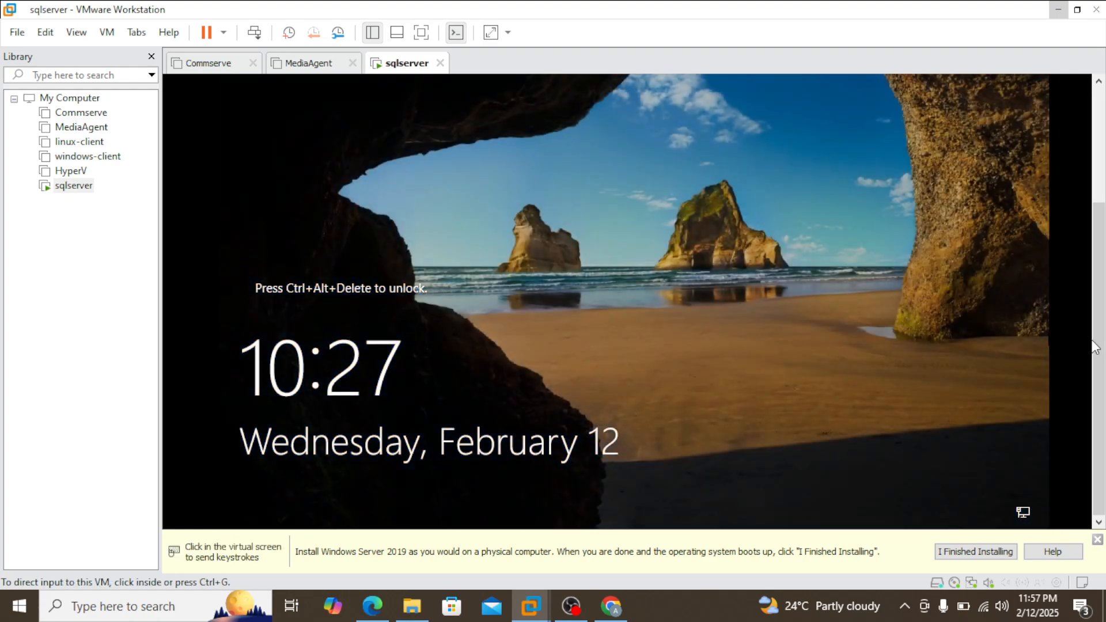
# Step: Unlock the sqlserver virtual machine's lock screen and sign in as Administrator with the account password
pyautogui.moveTo(1095, 347); pyautogui.dragTo(1095, 287)
pyautogui.hotkey('ctrl', 'alt')
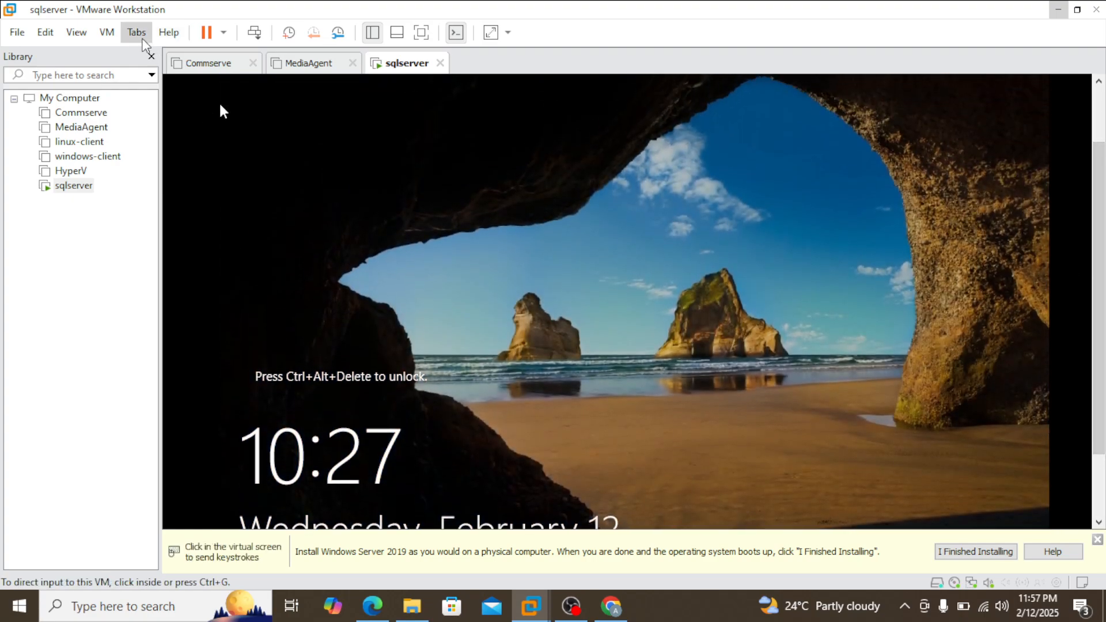
pyautogui.click(137, 32)
pyautogui.moveTo(104, 34)
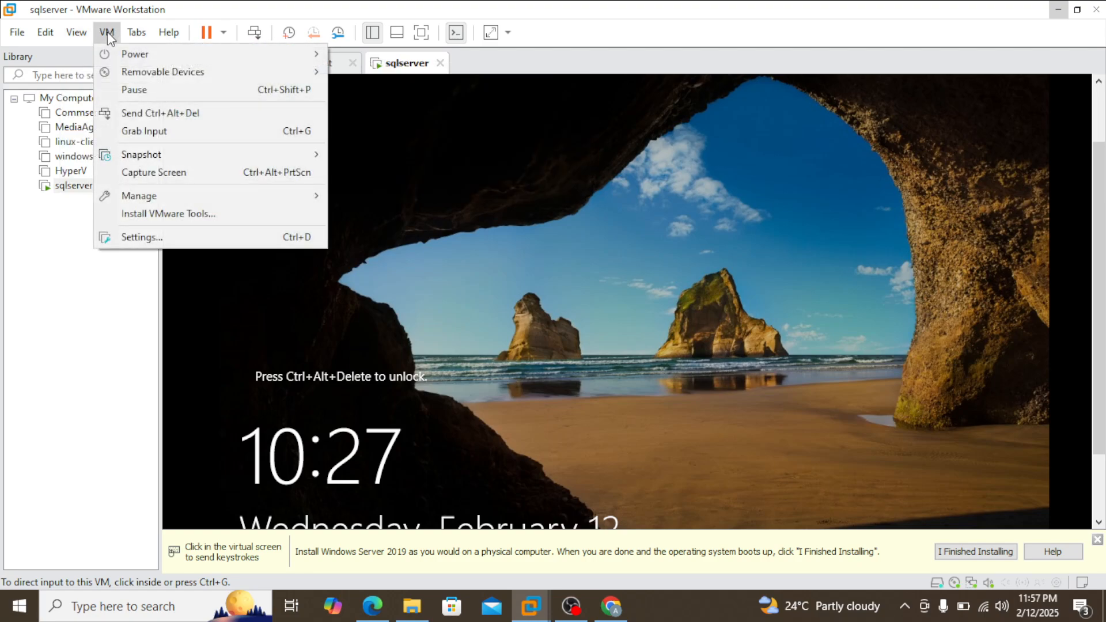
pyautogui.click(181, 114)
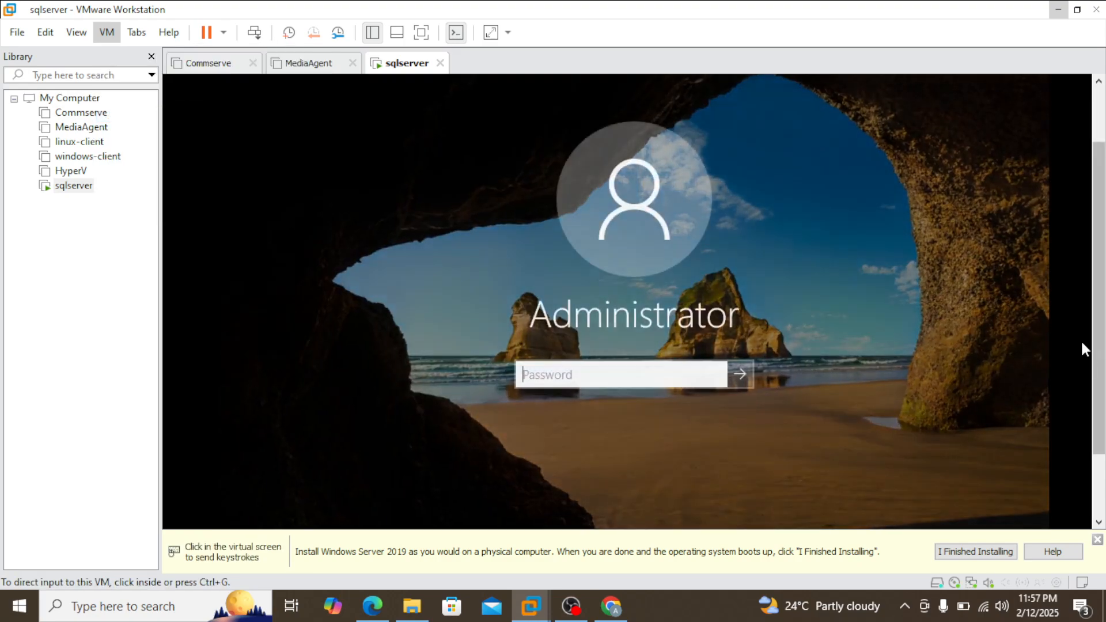
pyautogui.click(627, 374)
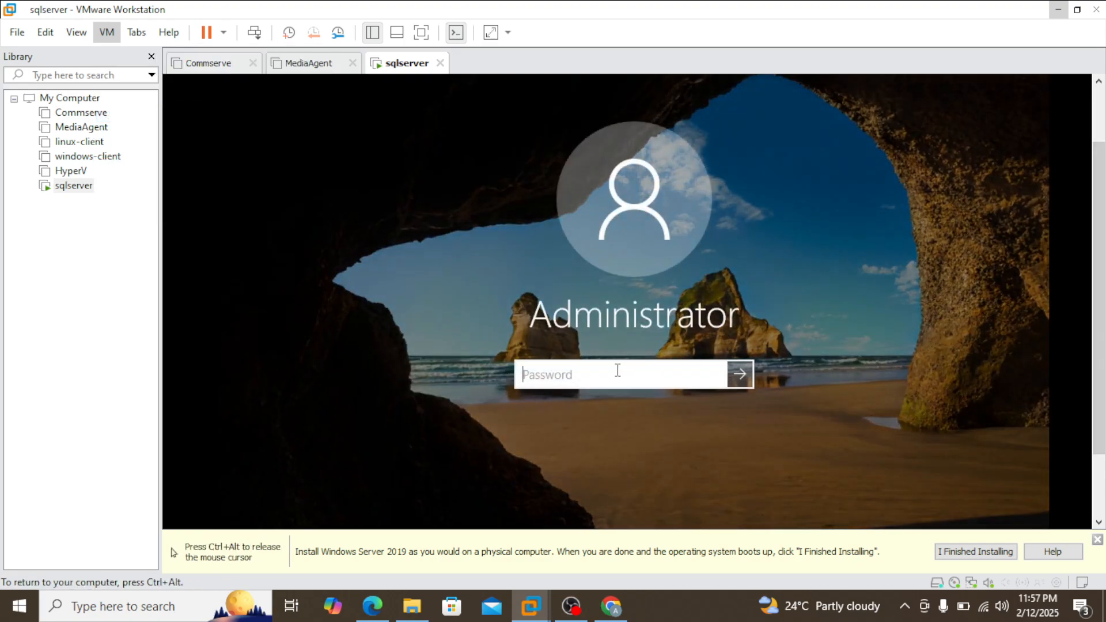
pyautogui.write('•')
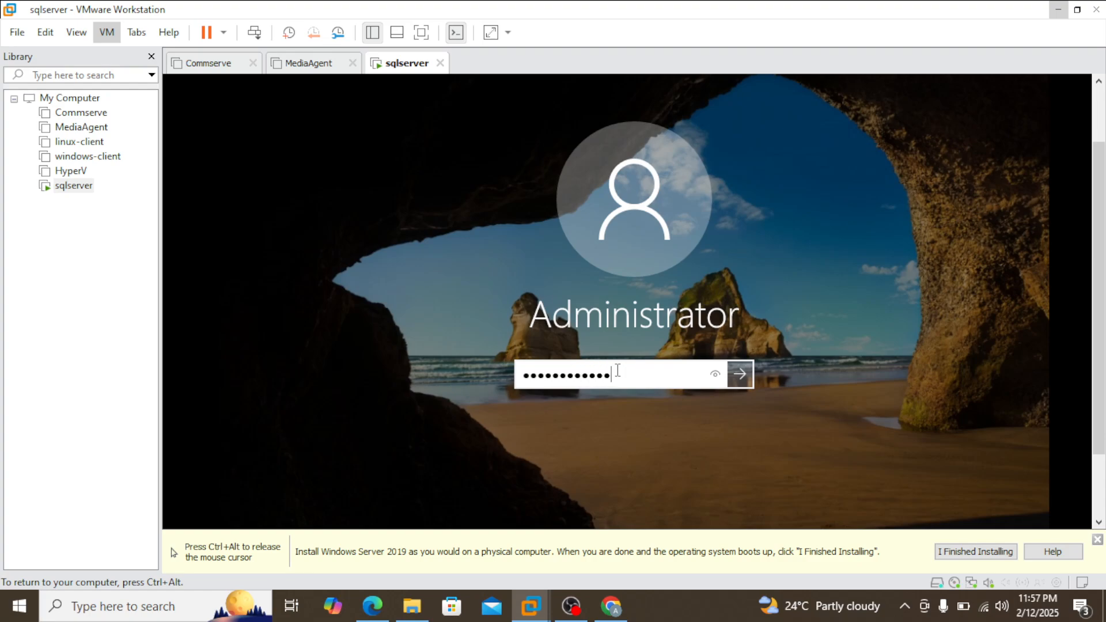
pyautogui.press('Return')
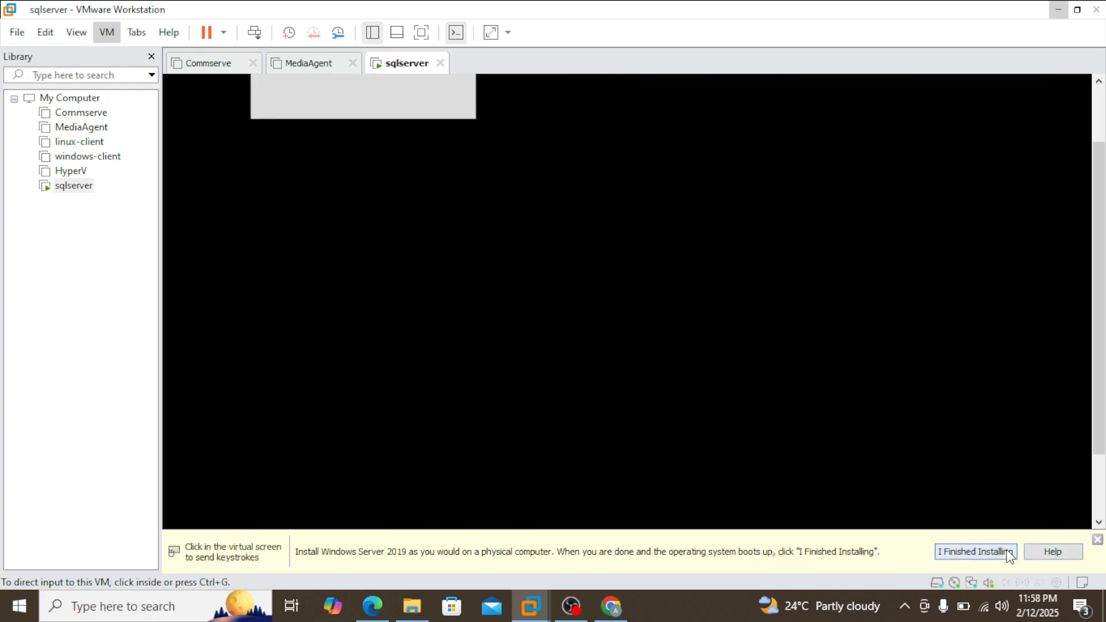
# Step: Mark the guest operating system installation as finished and decline making the server discoverable on the network
pyautogui.click(974, 552)
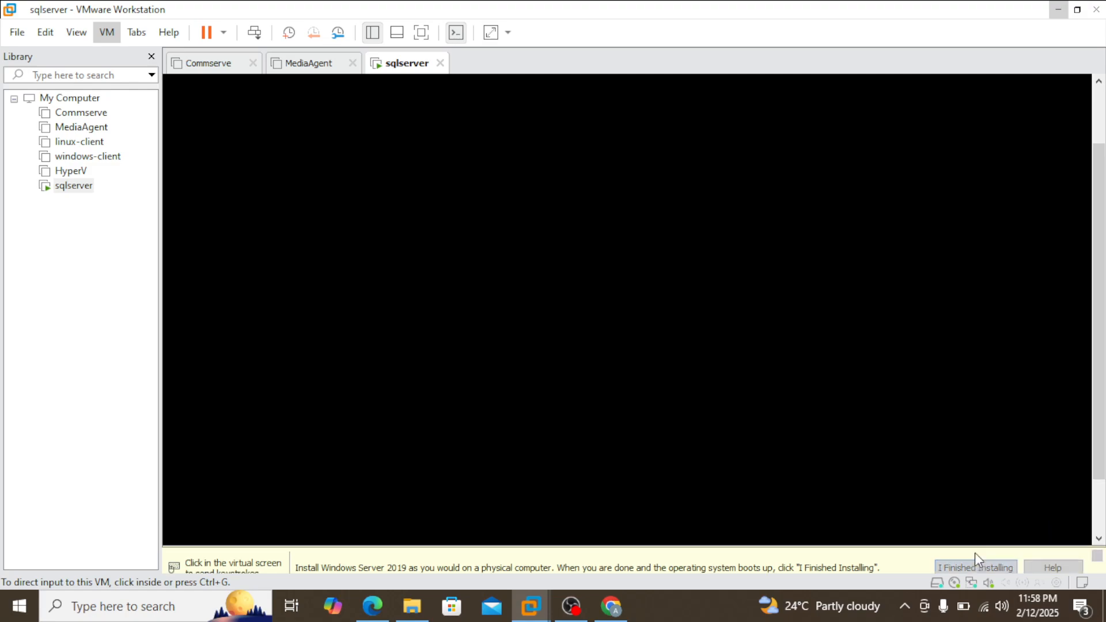
pyautogui.scroll(-2, 1099, 363)
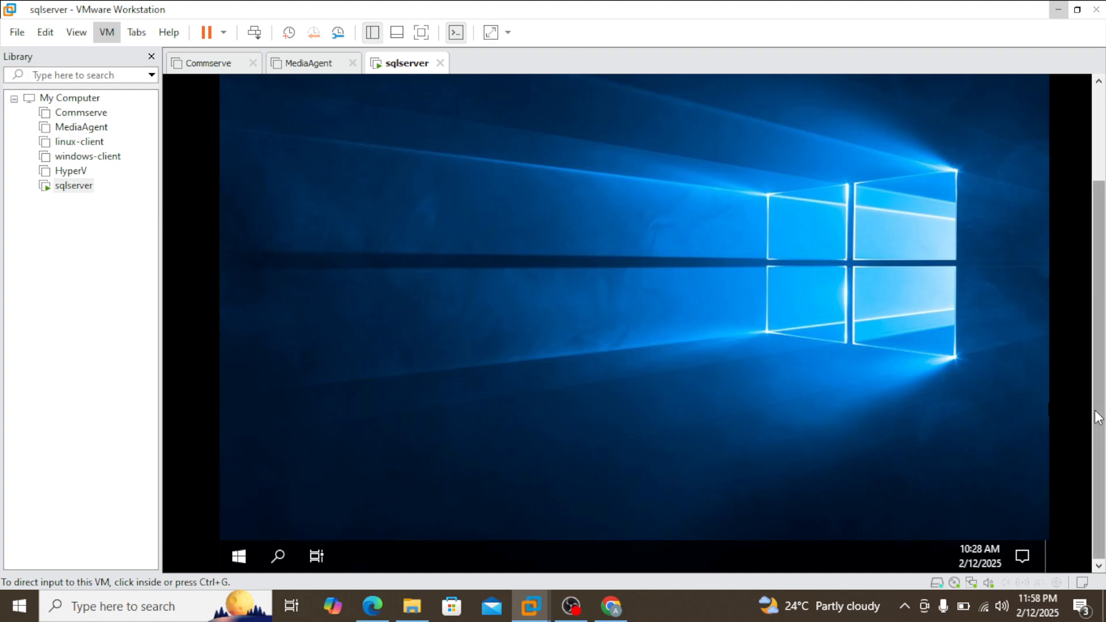
pyautogui.moveTo(1093, 417); pyautogui.dragTo(1088, 334)
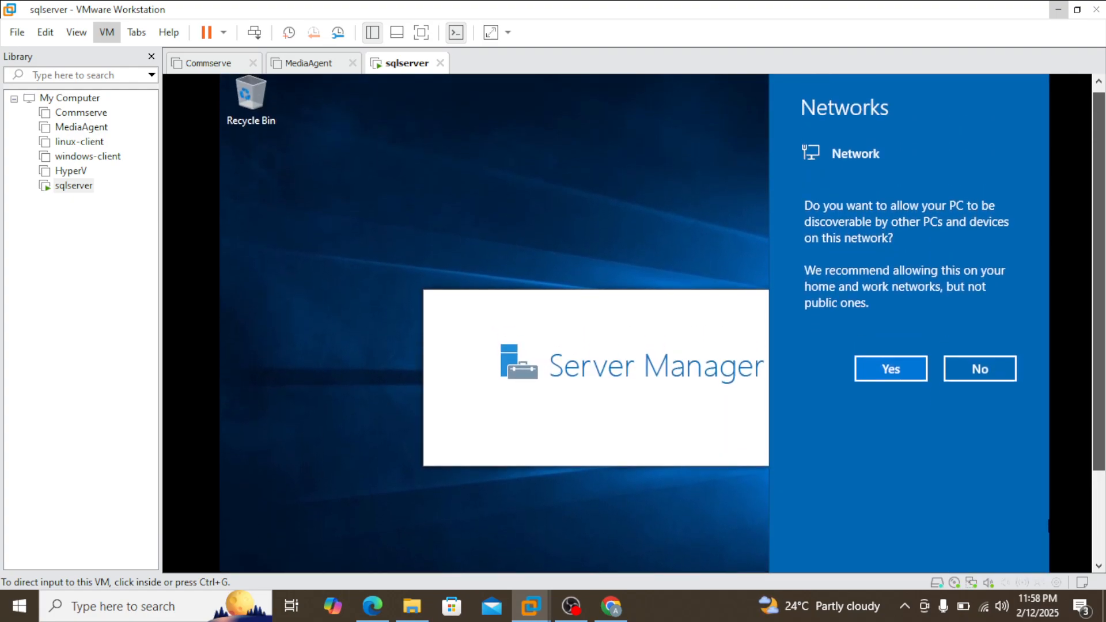
pyautogui.click(979, 370)
pyautogui.moveTo(1097, 318); pyautogui.dragTo(1071, 434)
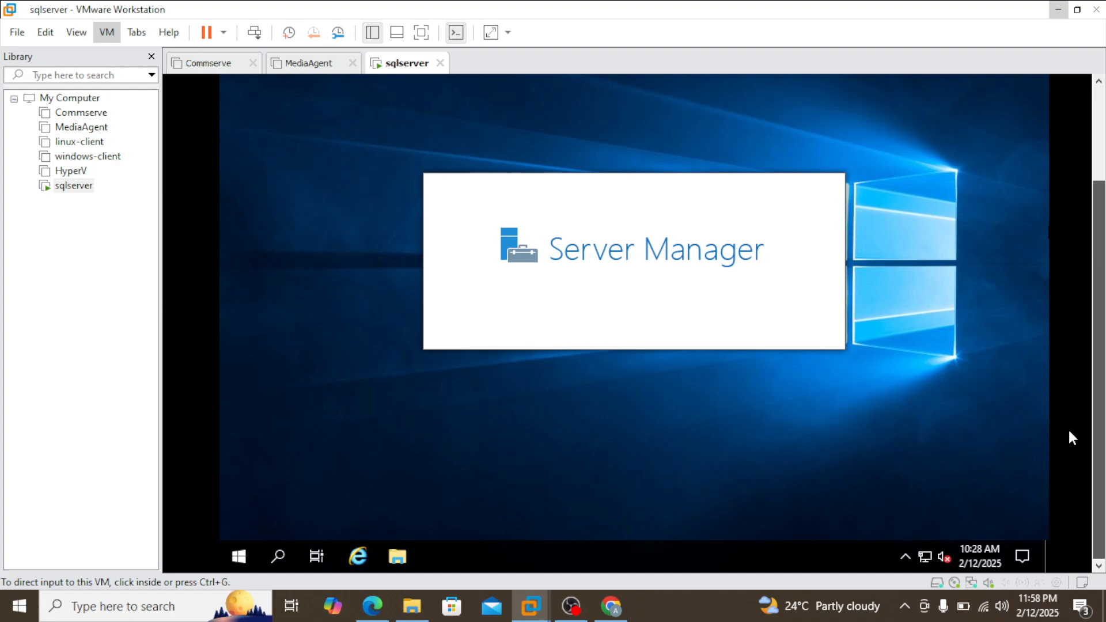
# Step: Dismiss the Windows Admin Center message shown over Server Manager
pyautogui.click(280, 555)
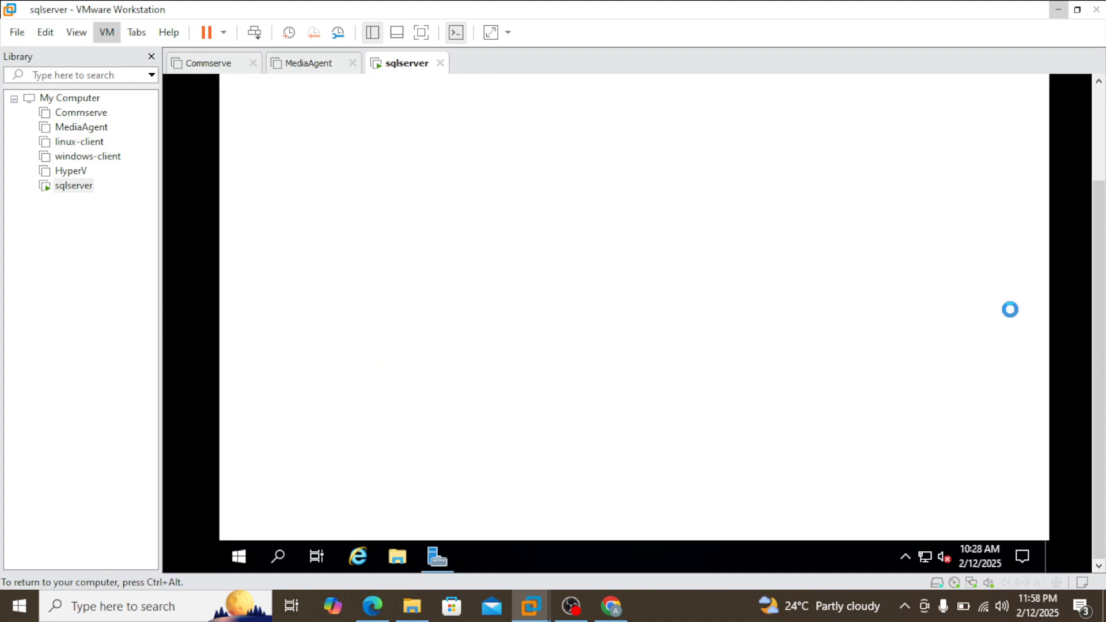
pyautogui.moveTo(1098, 268); pyautogui.dragTo(1099, 167)
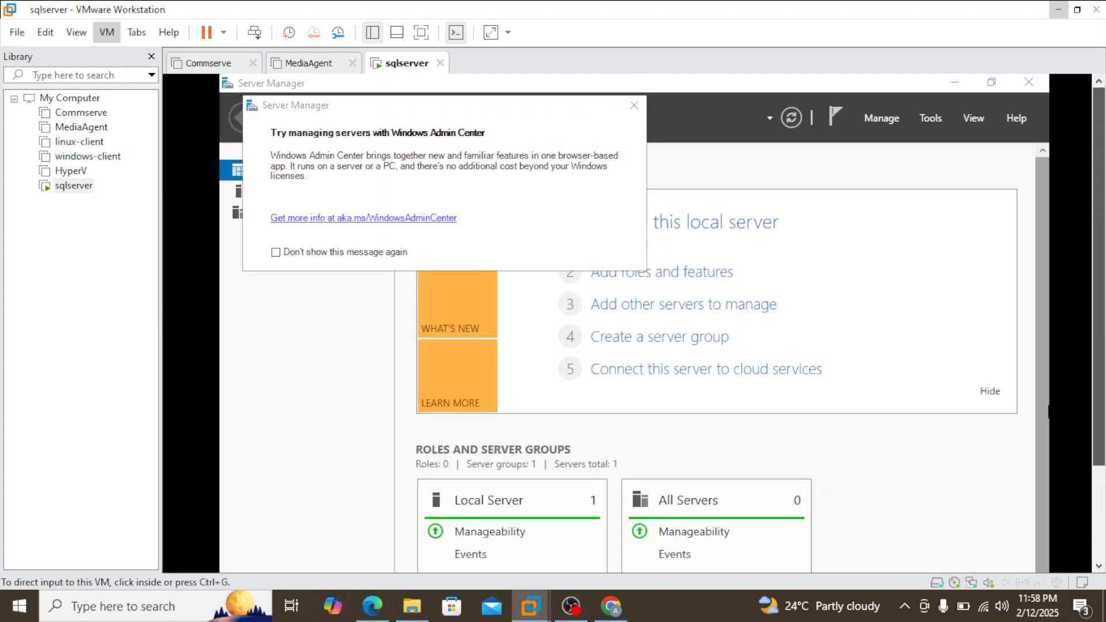
pyautogui.click(634, 106)
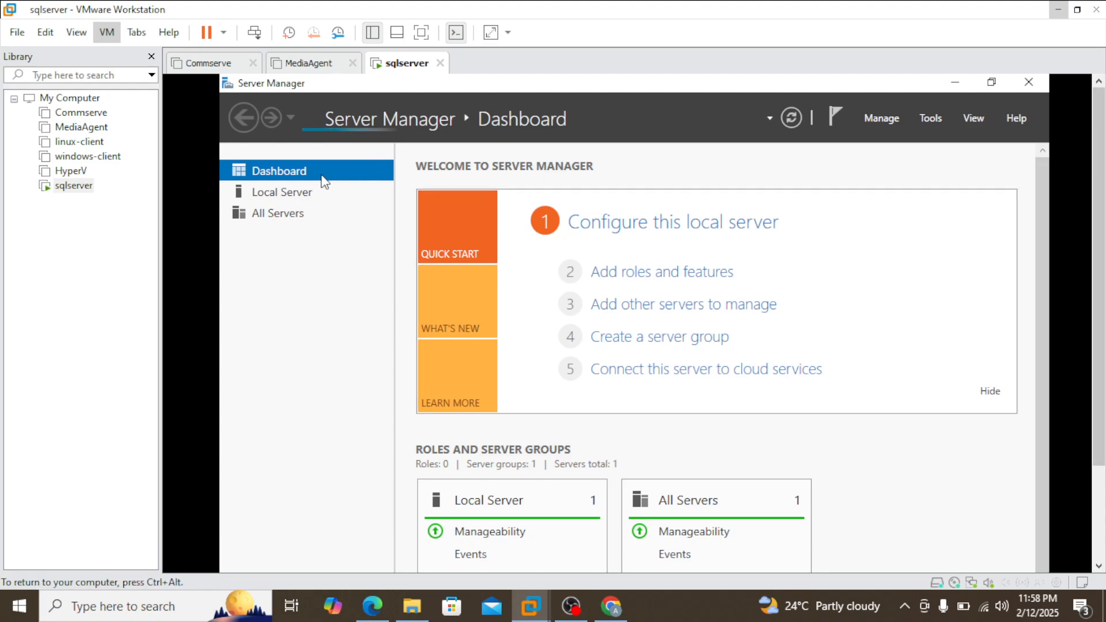
# Step: Enable Remote Desktop for the local server by allowing remote connections to this computer, and refresh the server properties
pyautogui.click(286, 196)
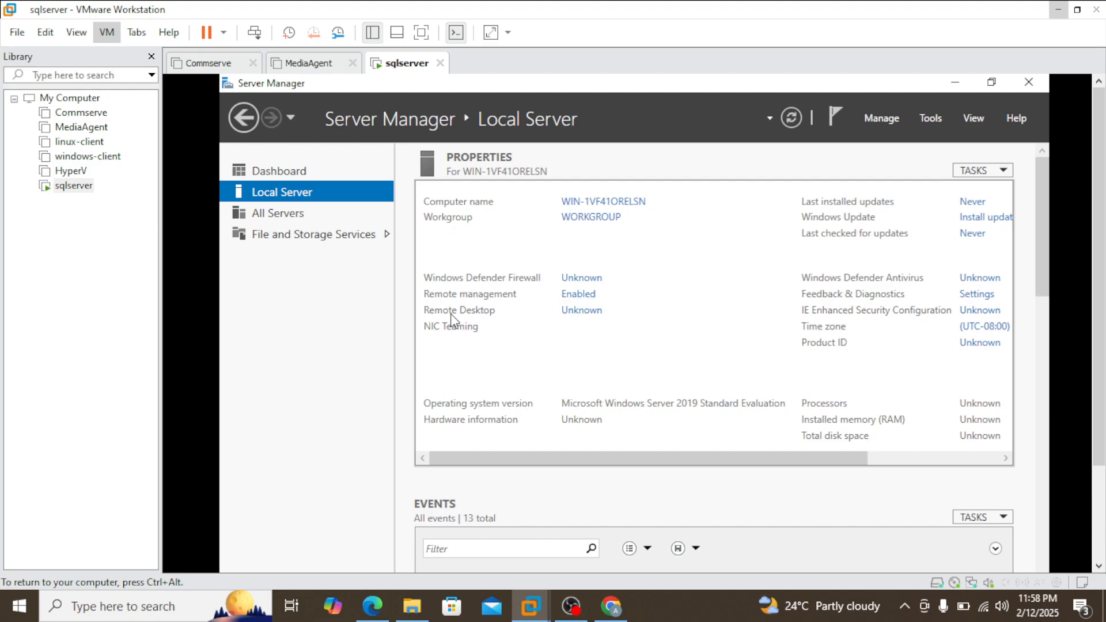
pyautogui.click(582, 311)
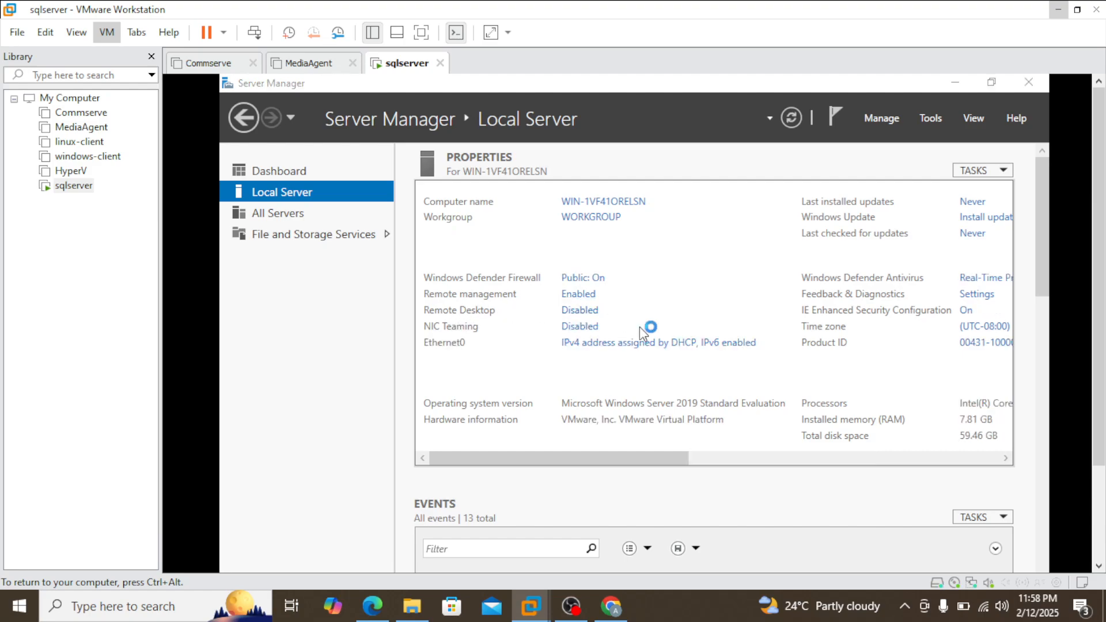
pyautogui.click(386, 390)
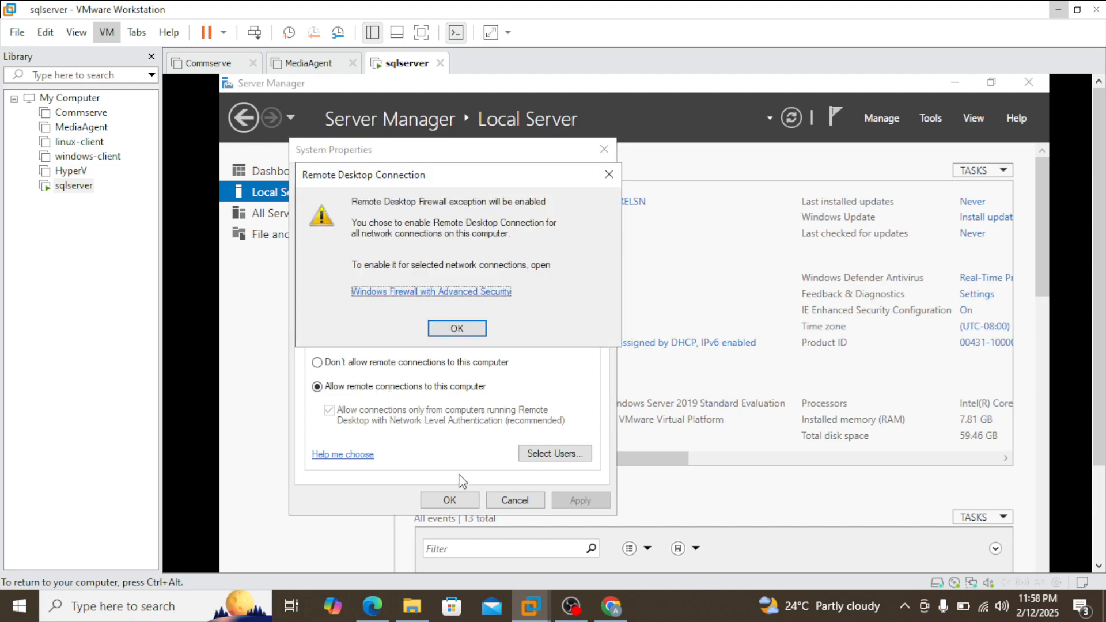
pyautogui.click(453, 326)
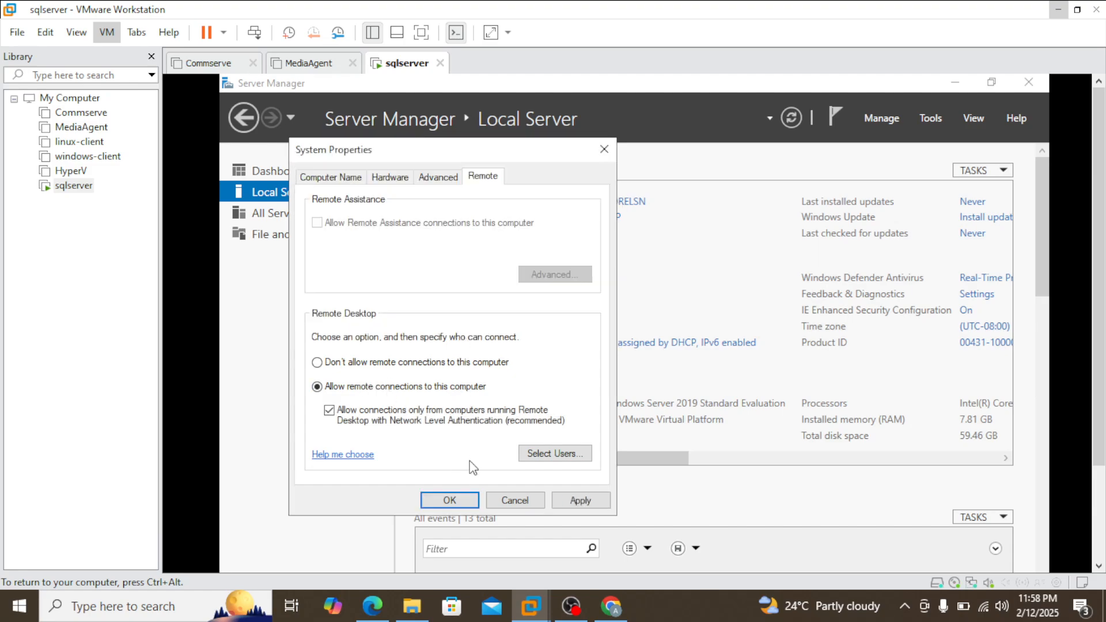
pyautogui.click(449, 500)
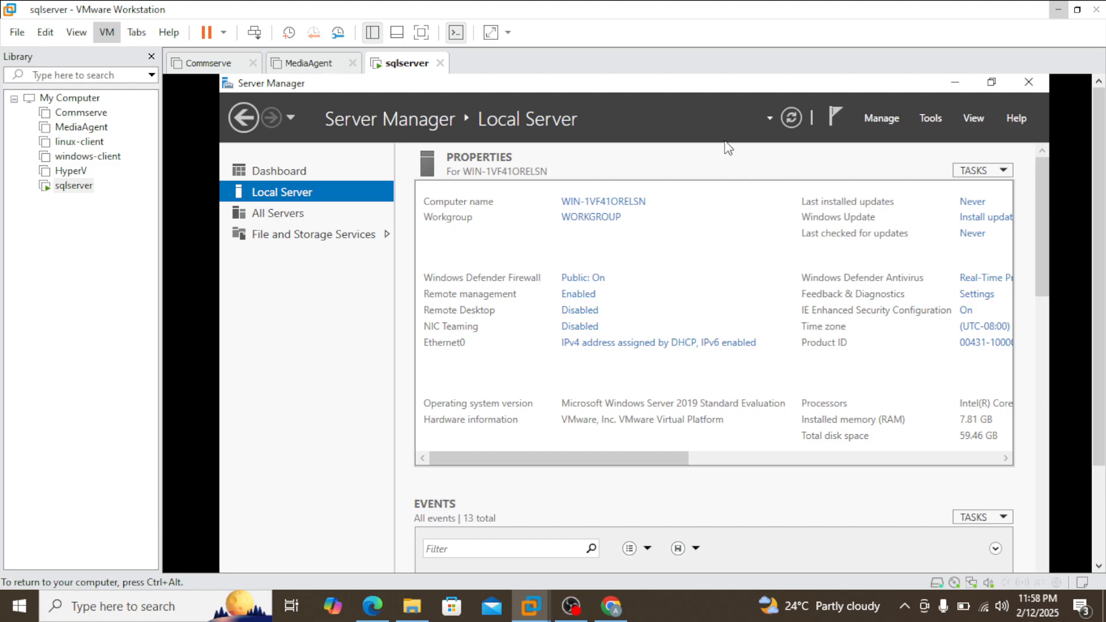
pyautogui.click(792, 119)
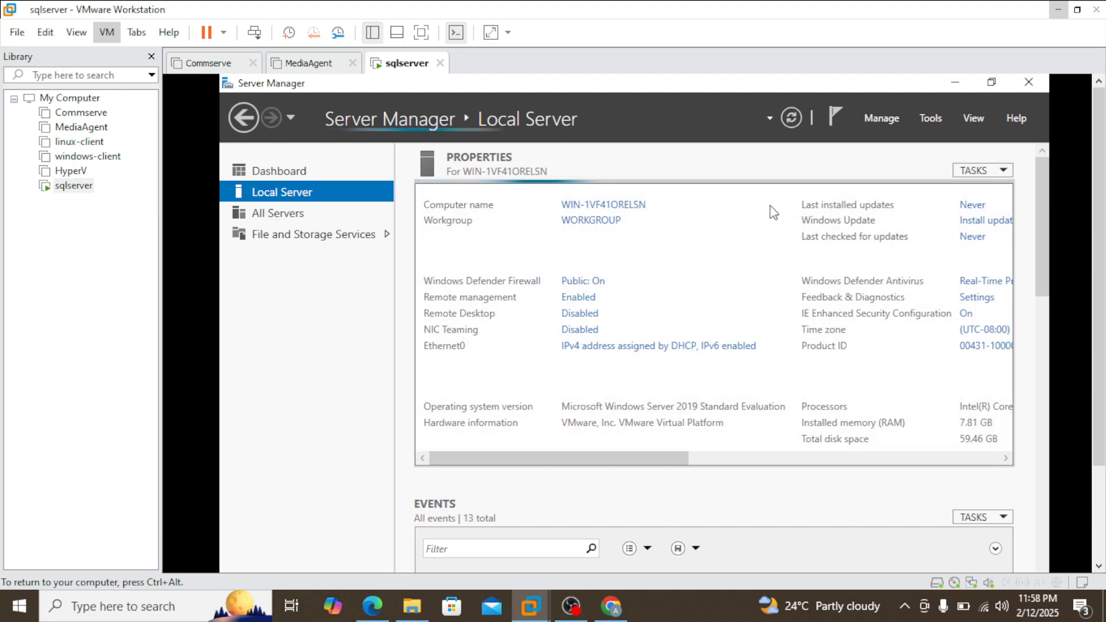
pyautogui.click(787, 126)
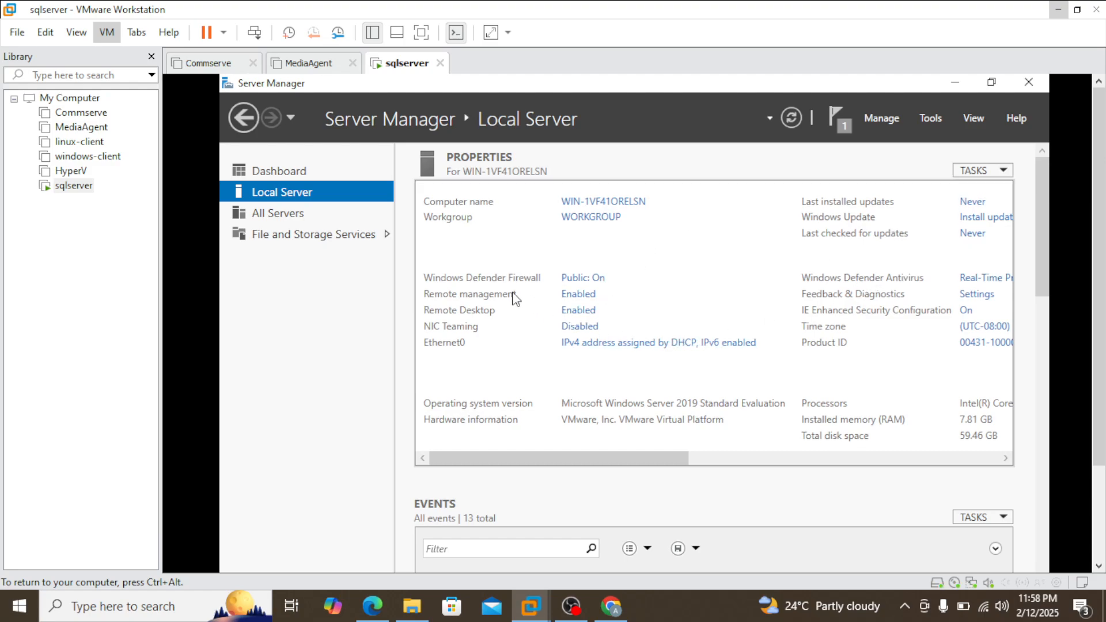
# Step: Turn off Windows Defender Firewall for the domain network and return to the network protection overview
pyautogui.click(593, 280)
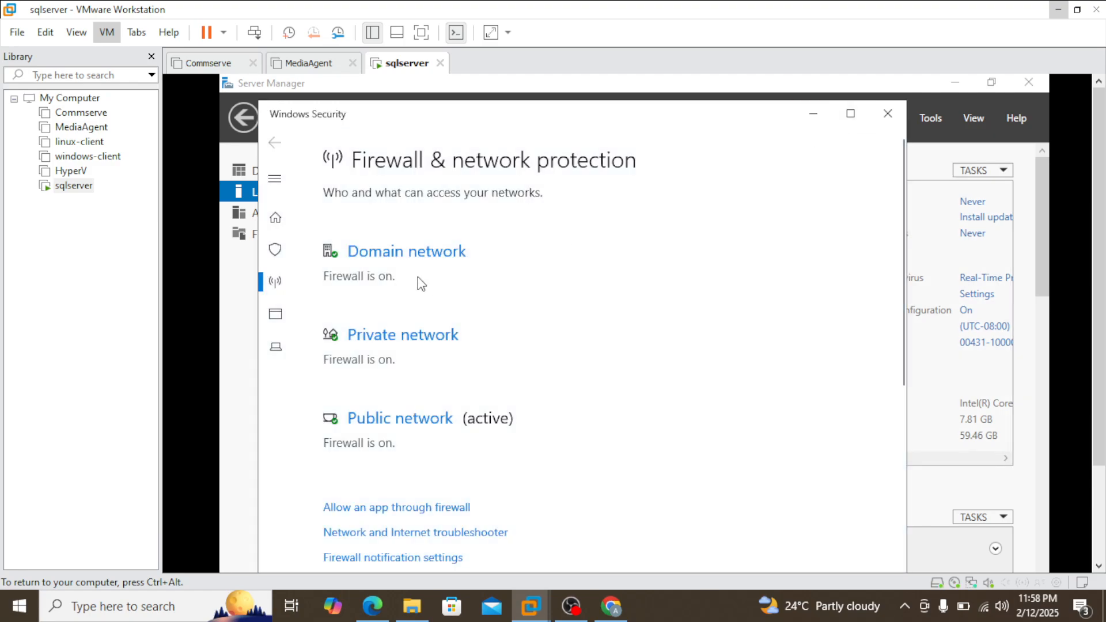
pyautogui.click(436, 256)
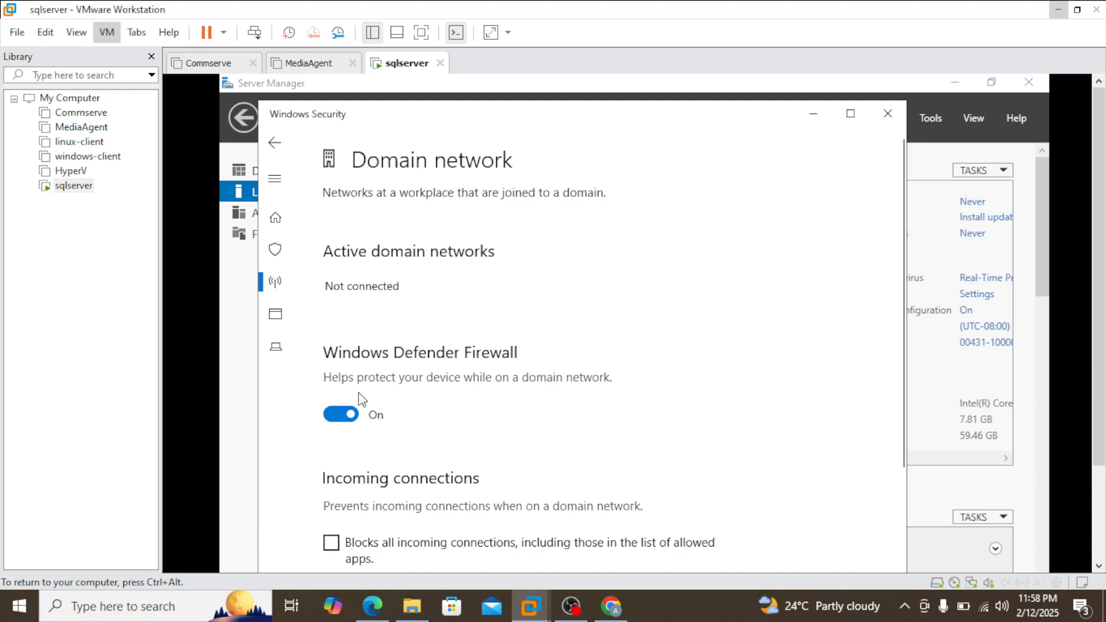
pyautogui.click(335, 412)
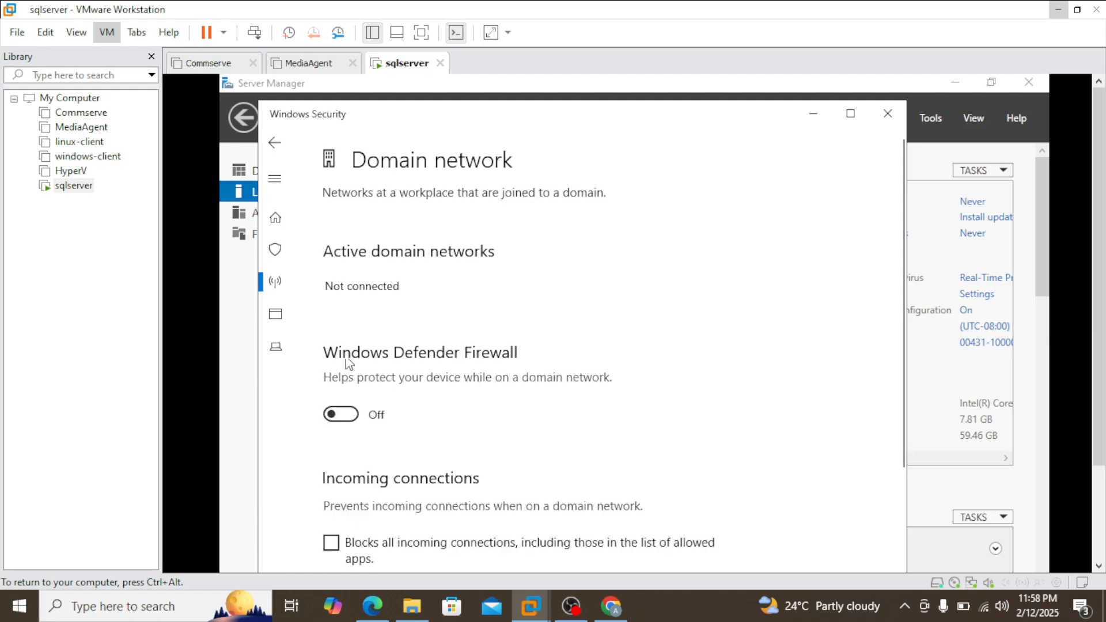
pyautogui.click(275, 144)
# Step: Turn off Windows Defender Firewall for the private network and return to the network protection overview
pyautogui.scroll(-2, 507, 314)
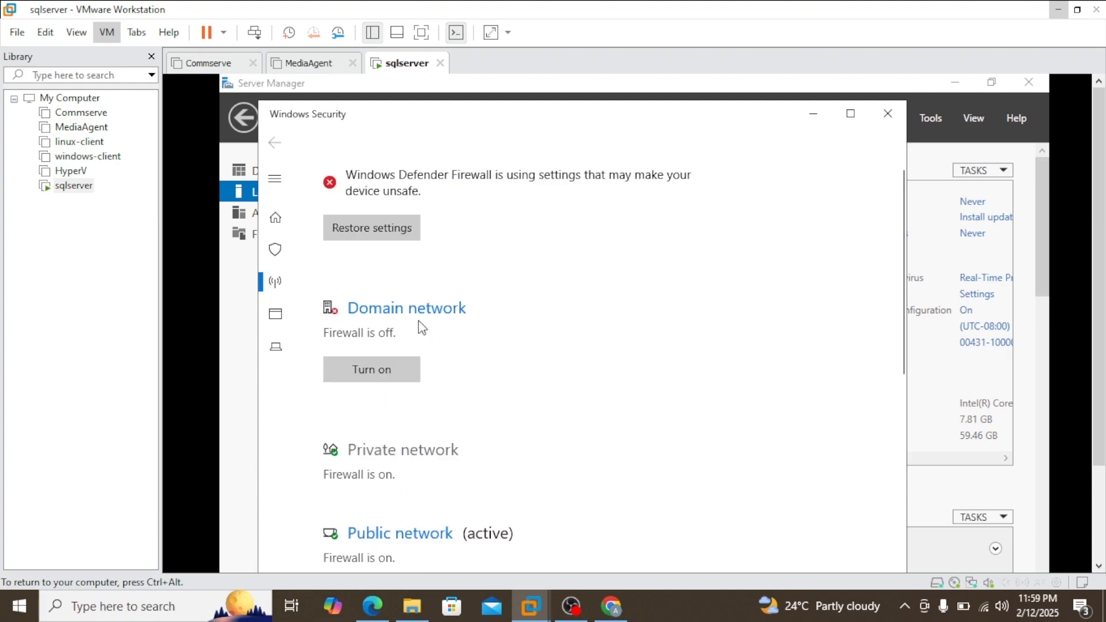
pyautogui.scroll(-3, 443, 312)
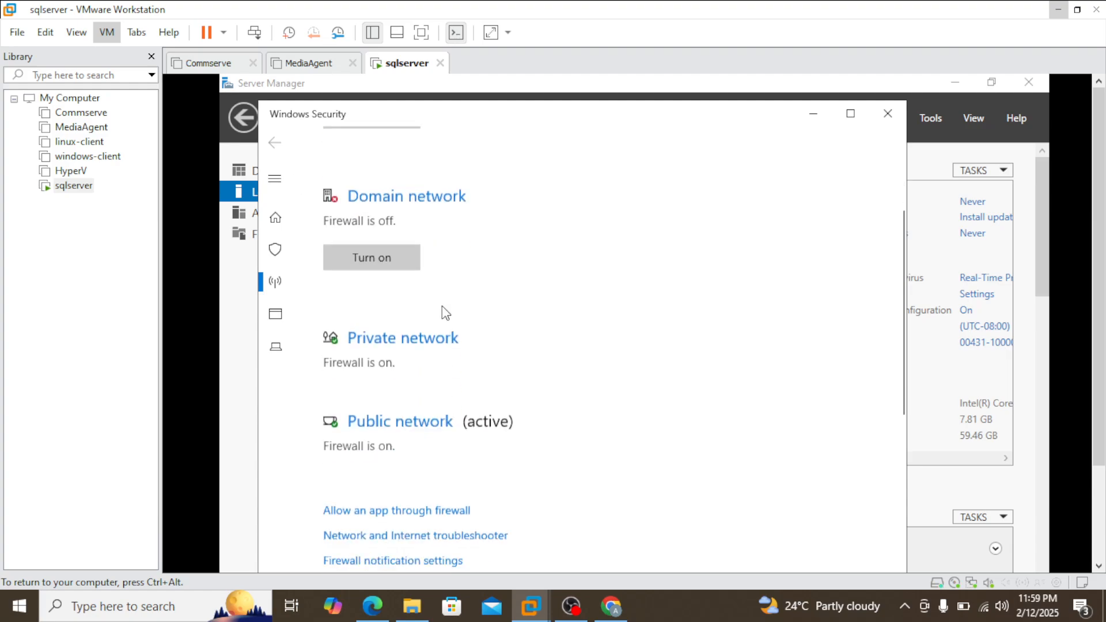
pyautogui.click(413, 306)
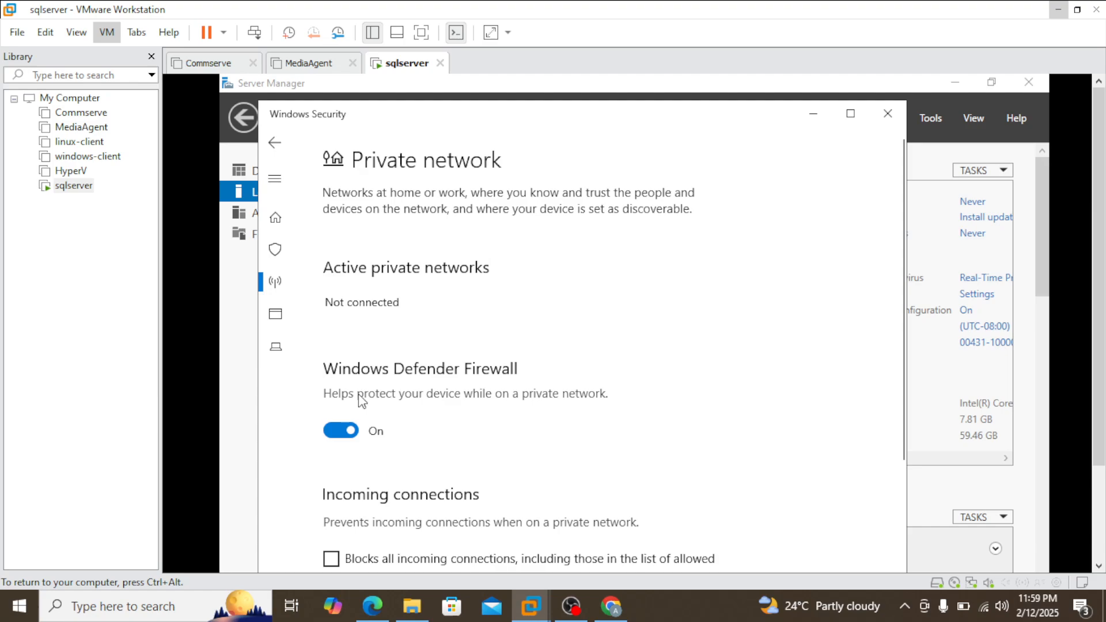
pyautogui.click(341, 431)
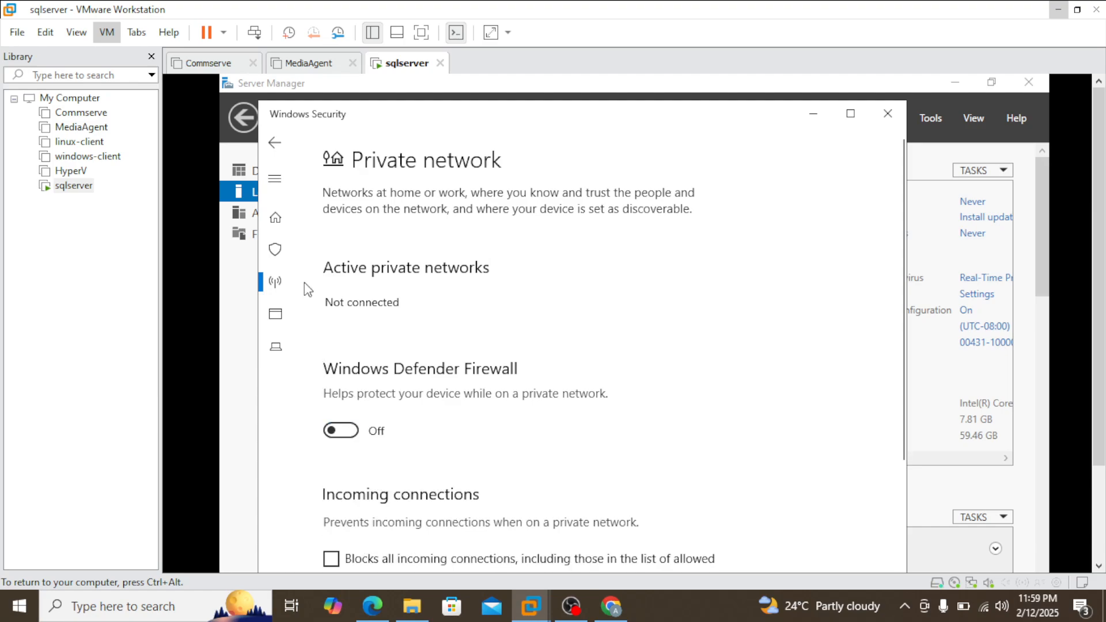
pyautogui.click(276, 145)
# Step: Turn off Windows Defender Firewall for the active public network and check the firewall state of all three network profiles
pyautogui.scroll(-3, 484, 351)
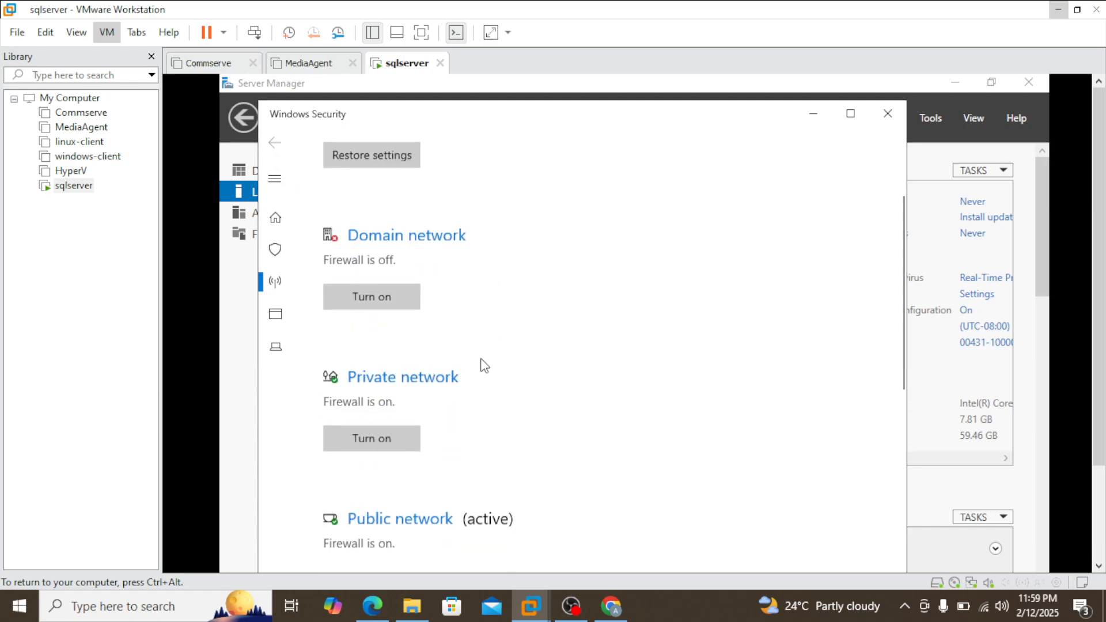
pyautogui.click(429, 377)
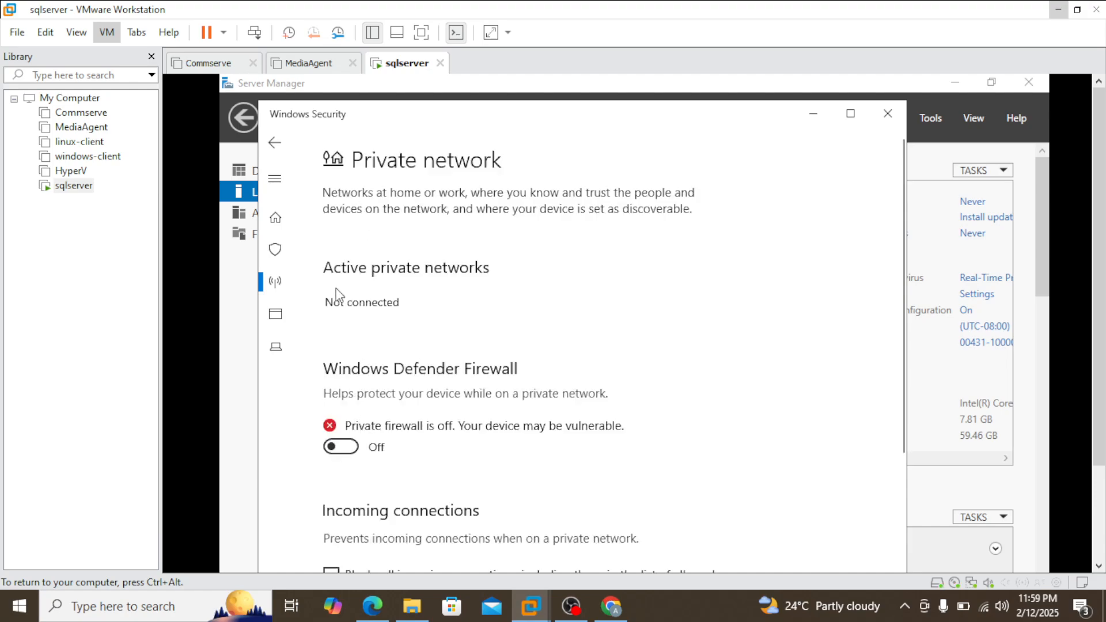
pyautogui.click(275, 142)
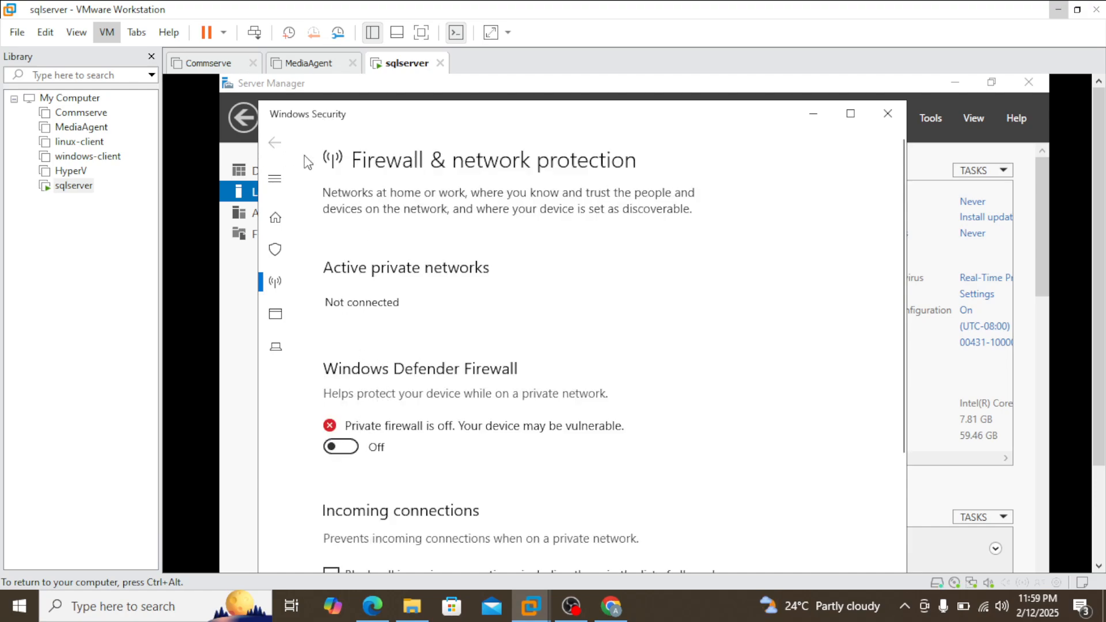
pyautogui.scroll(-5, 597, 350)
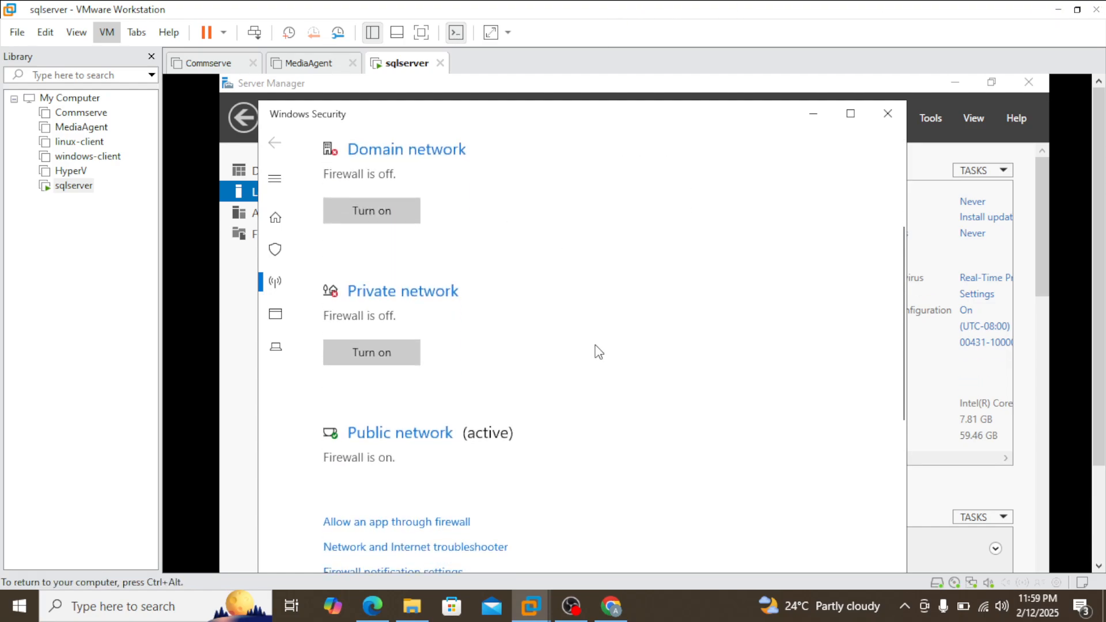
pyautogui.click(414, 379)
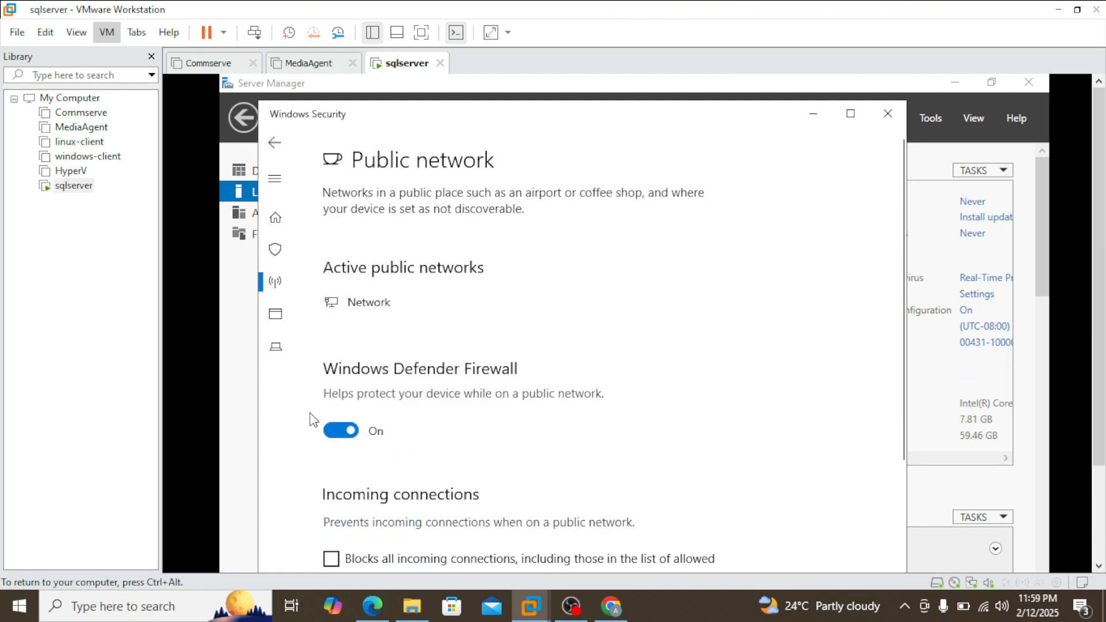
pyautogui.click(340, 431)
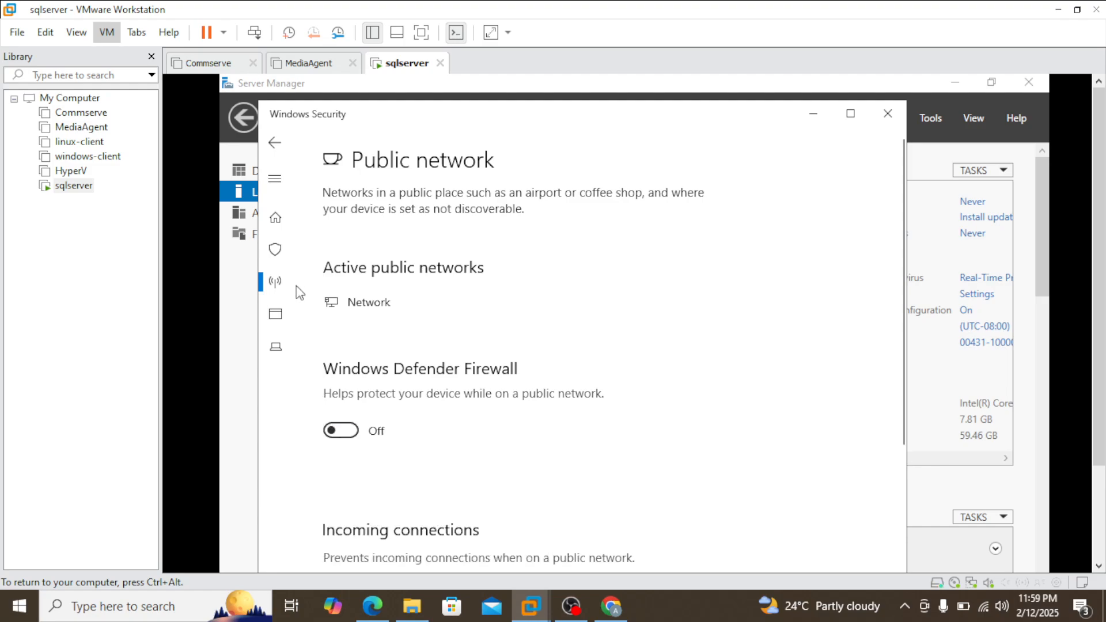
pyautogui.click(278, 142)
pyautogui.scroll(-3, 576, 369)
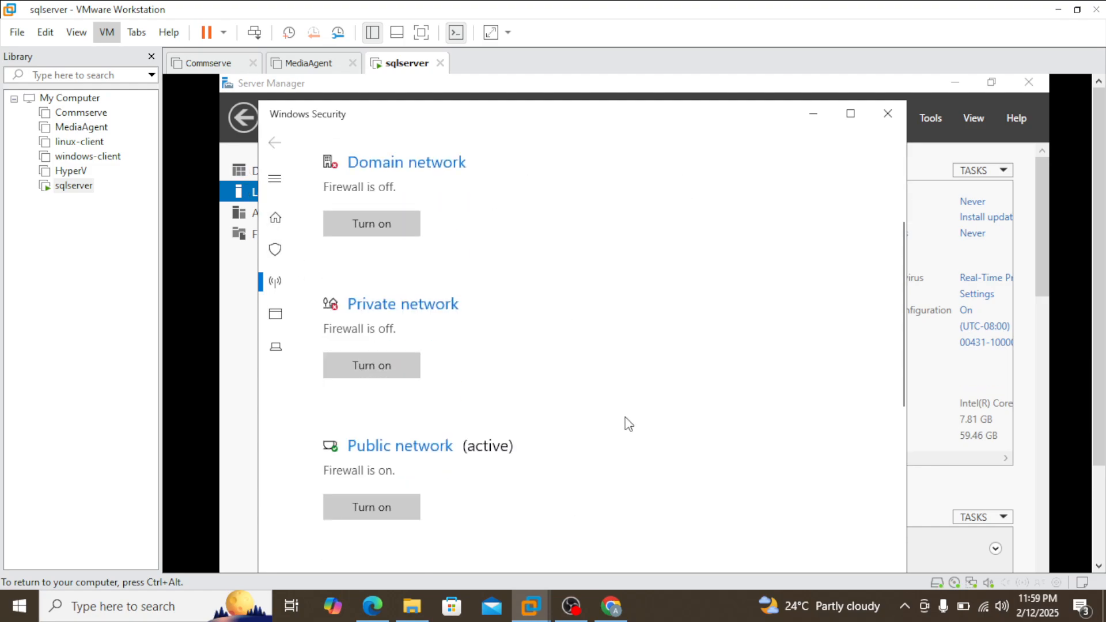
pyautogui.scroll(3, 628, 423)
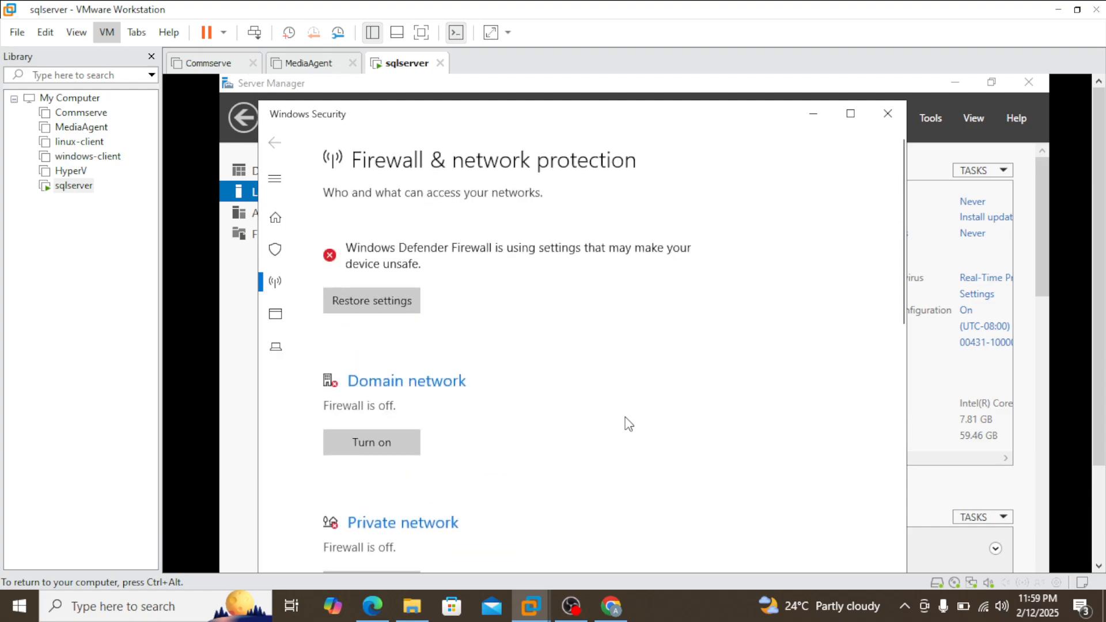
pyautogui.scroll(-4, 628, 423)
pyautogui.scroll(1, 596, 408)
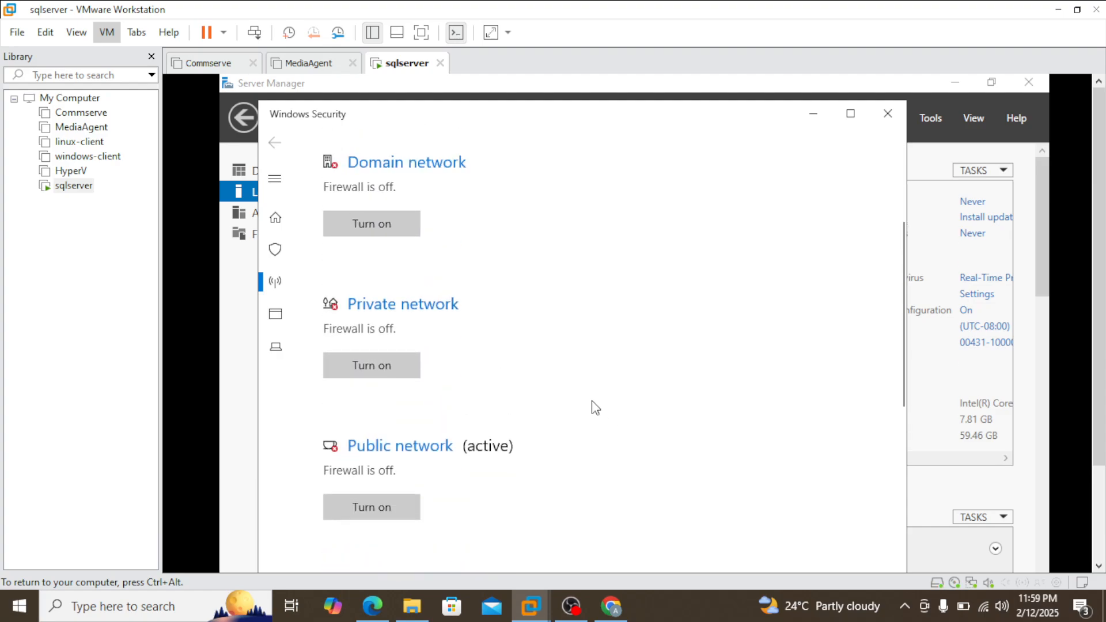
# Step: Close the Windows Security window and open the virtual machine's Network & Internet settings
pyautogui.click(888, 114)
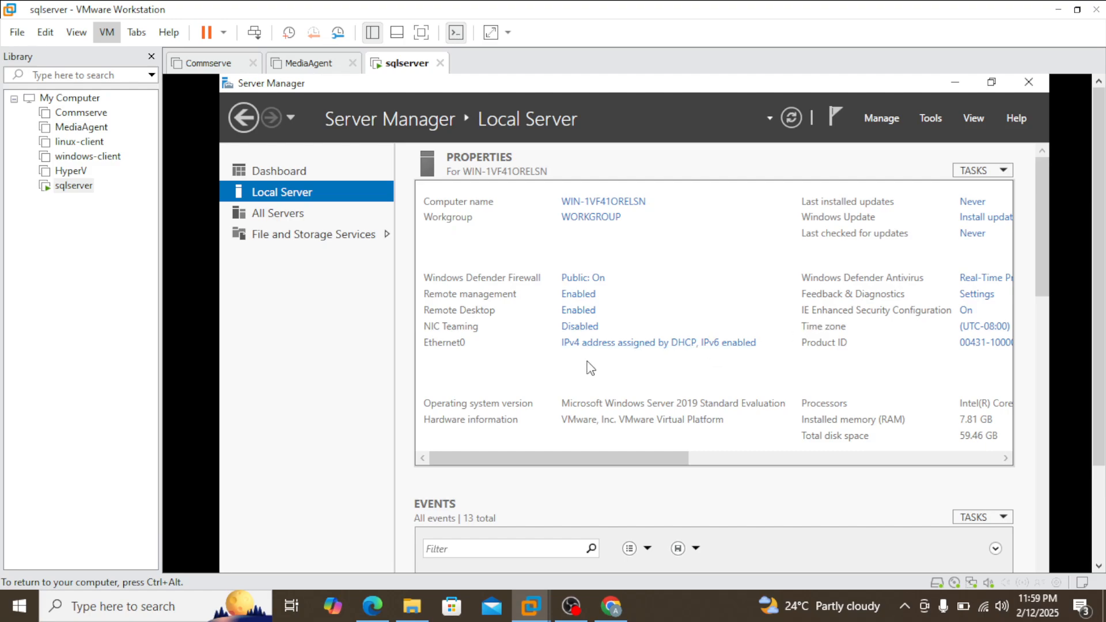
pyautogui.moveTo(1100, 271); pyautogui.dragTo(1038, 227)
pyautogui.moveTo(1100, 260); pyautogui.dragTo(1099, 353)
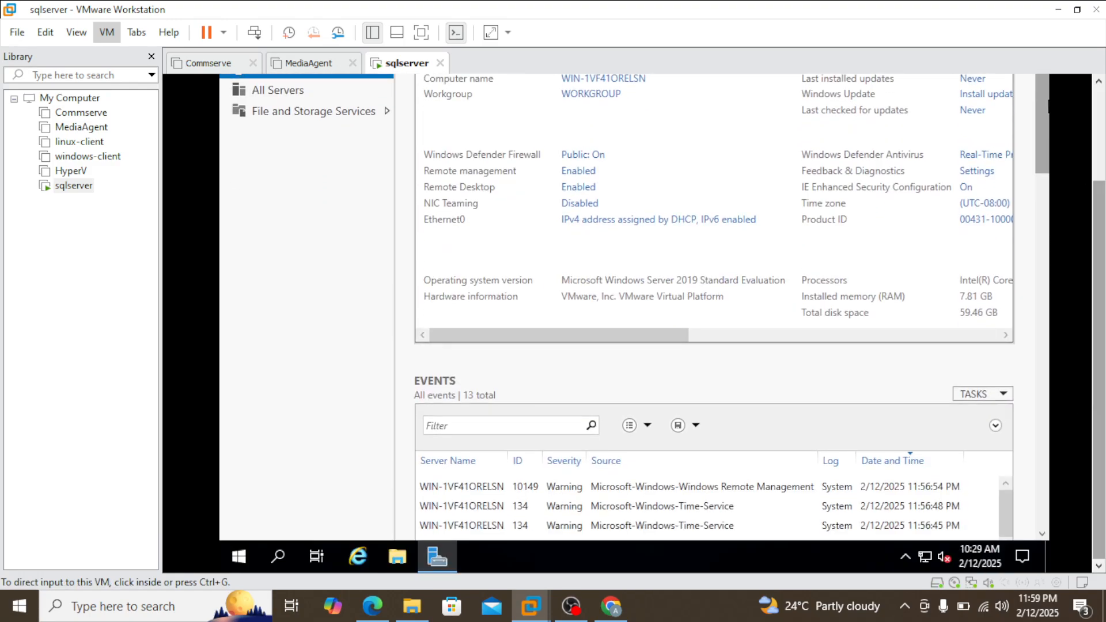
pyautogui.rightClick(925, 555)
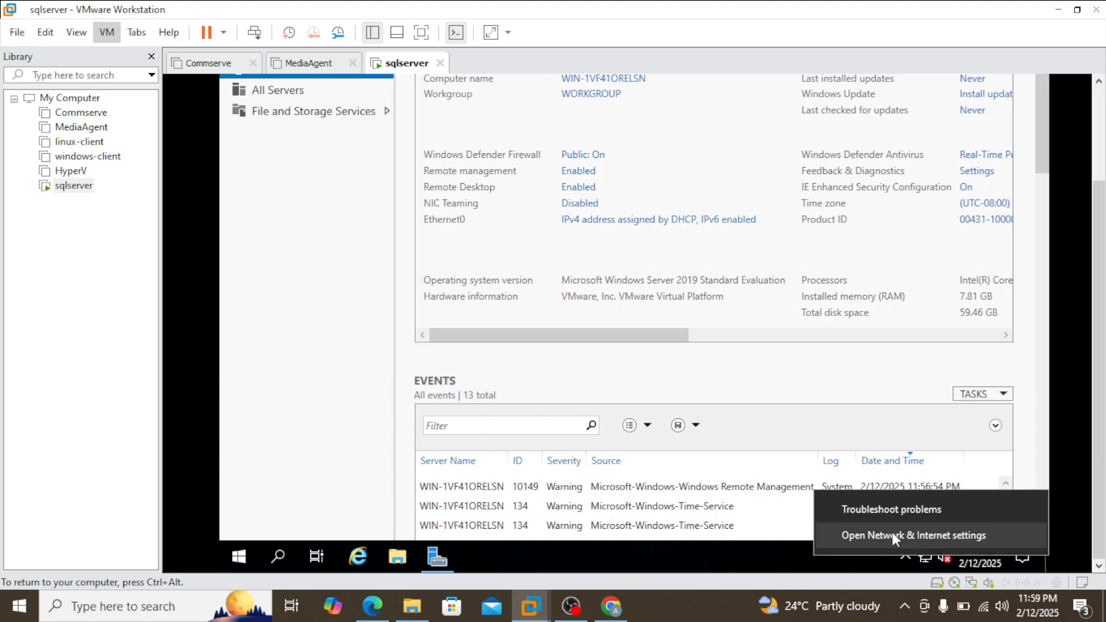
pyautogui.click(906, 537)
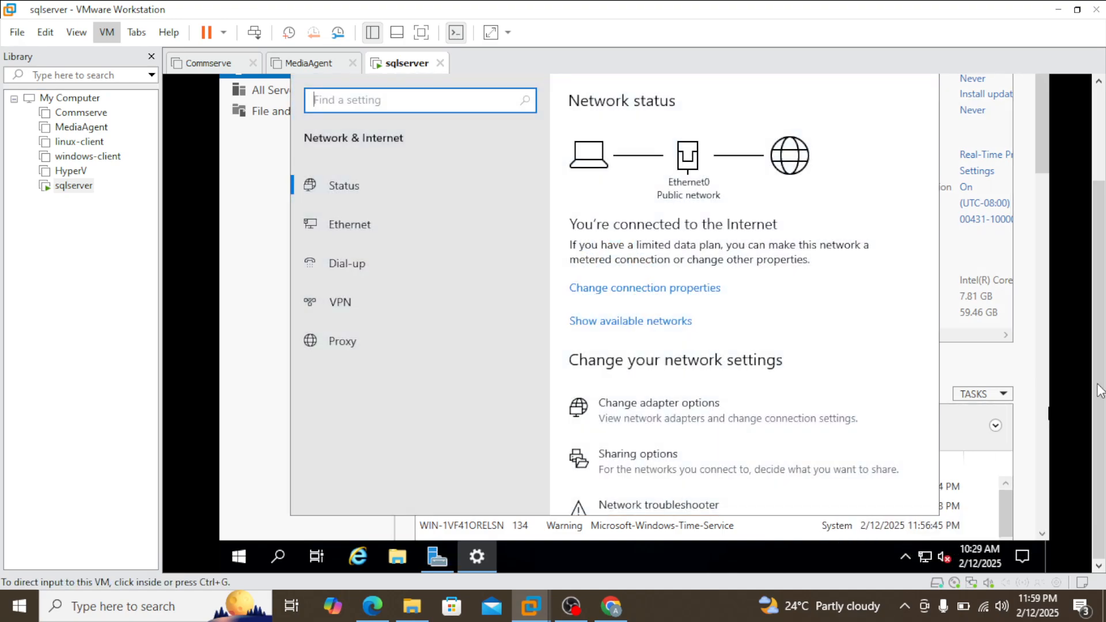
# Step: Open the Network and Sharing Center from the network status settings
pyautogui.moveTo(1100, 383); pyautogui.dragTo(1094, 339)
pyautogui.moveTo(1099, 368); pyautogui.dragTo(1099, 369)
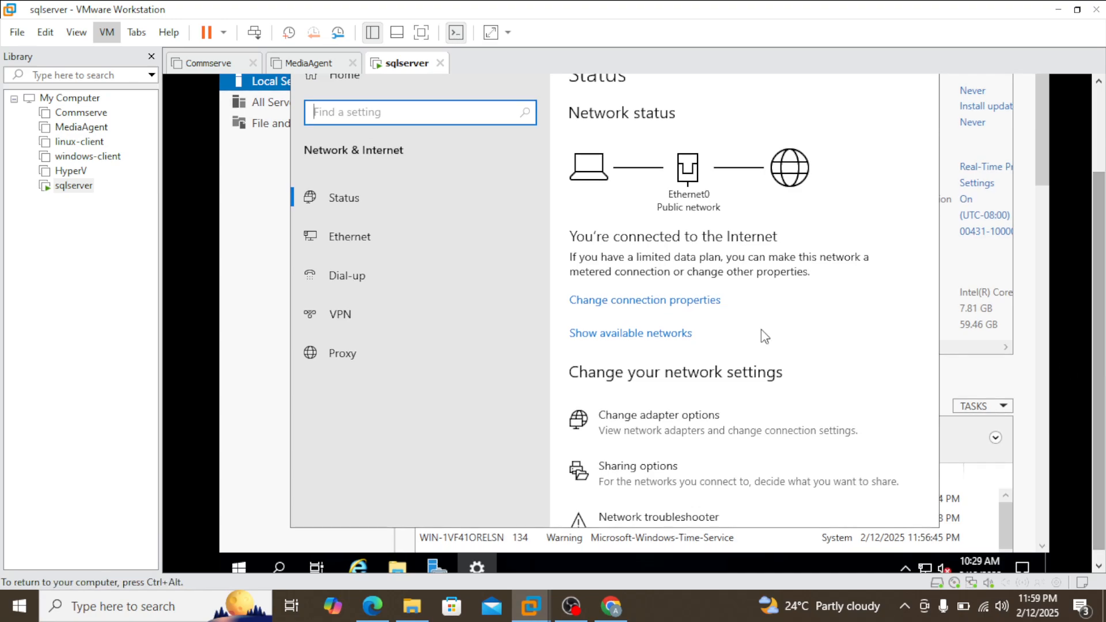
pyautogui.scroll(-3, 771, 384)
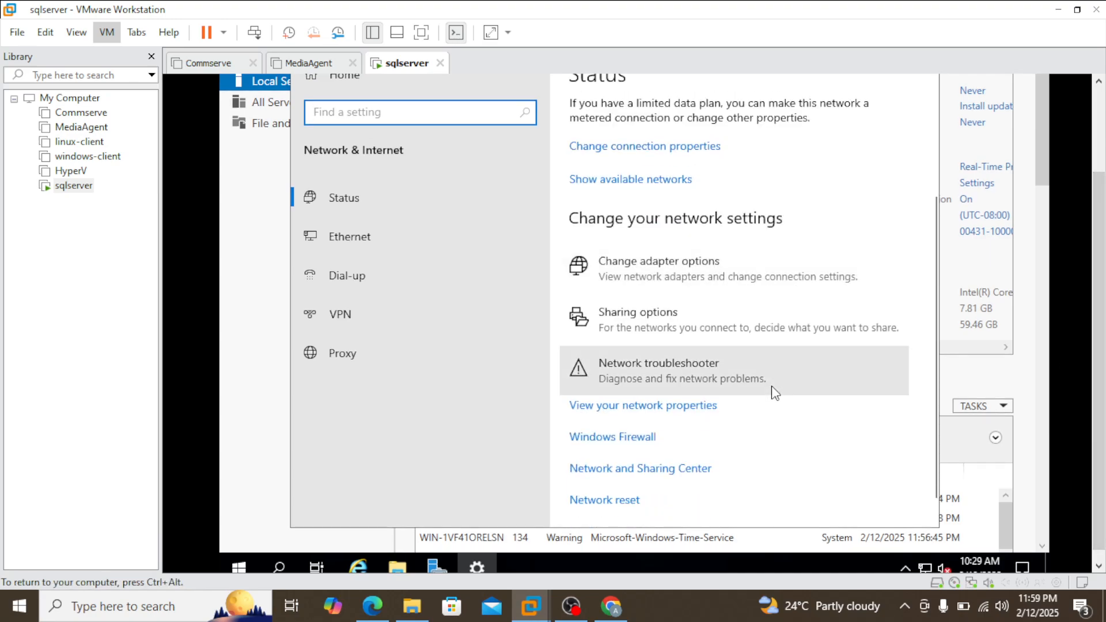
pyautogui.scroll(3, 720, 338)
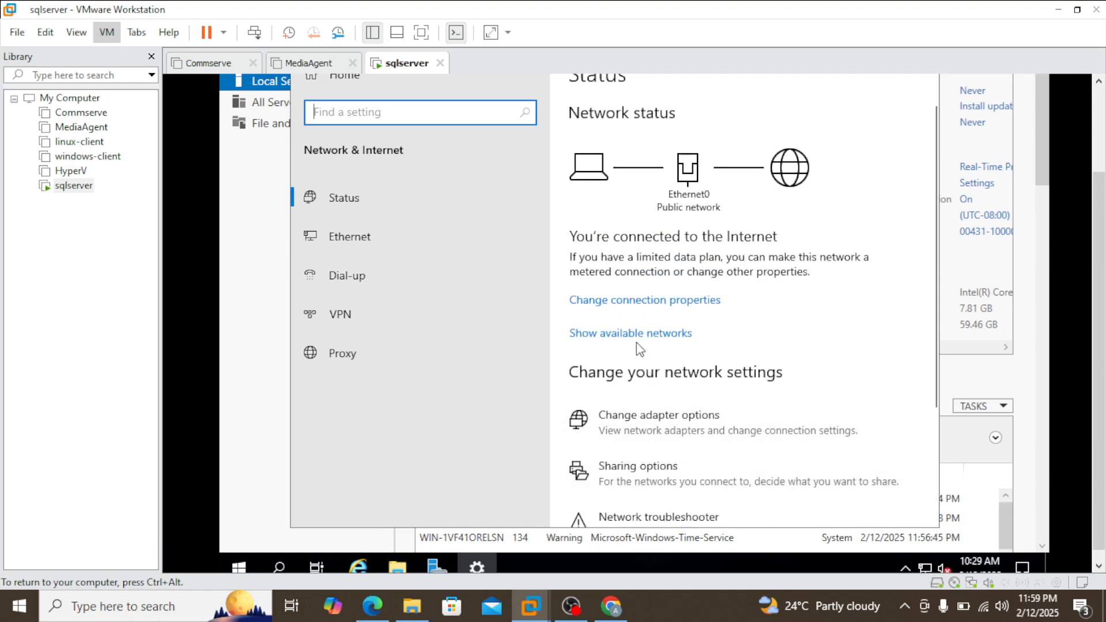
pyautogui.scroll(-3, 691, 438)
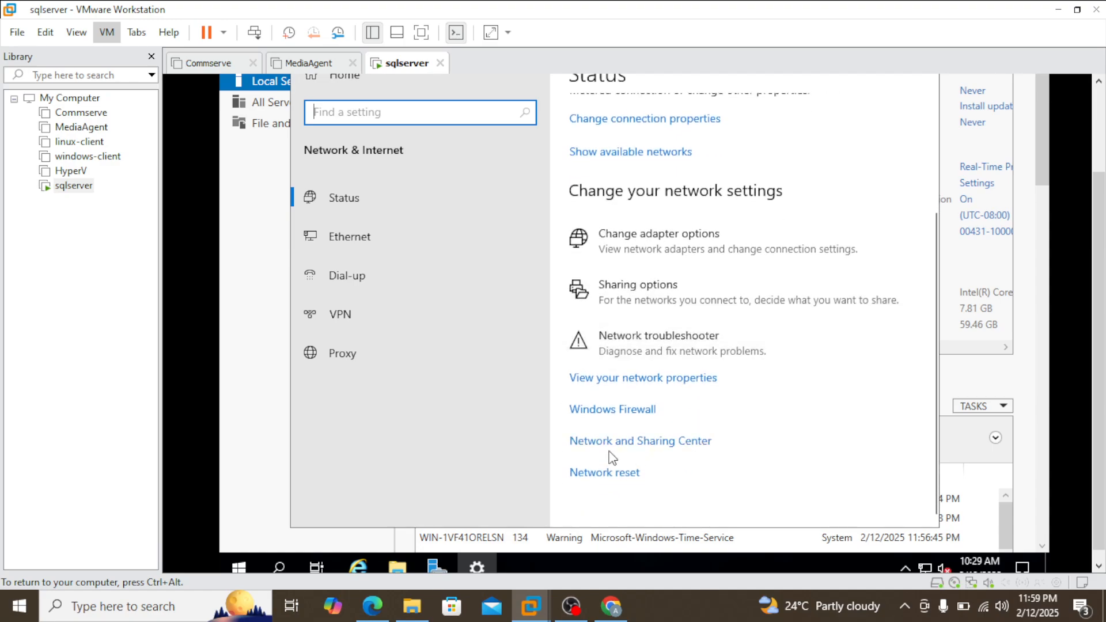
pyautogui.click(667, 444)
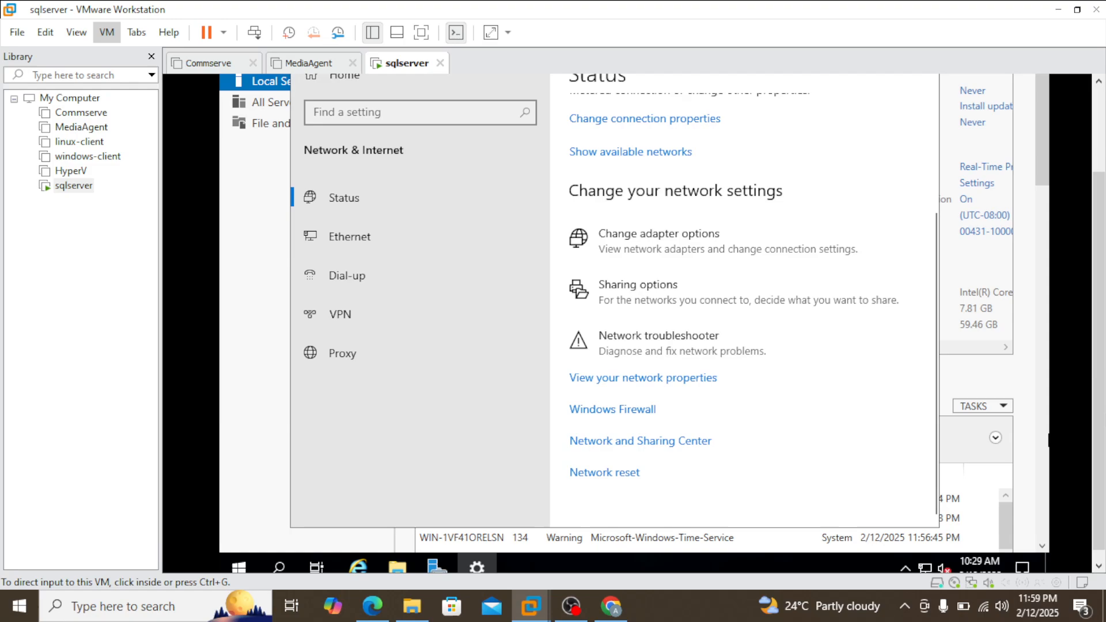
pyautogui.scroll(2, 1093, 352)
pyautogui.scroll(1, 1093, 352)
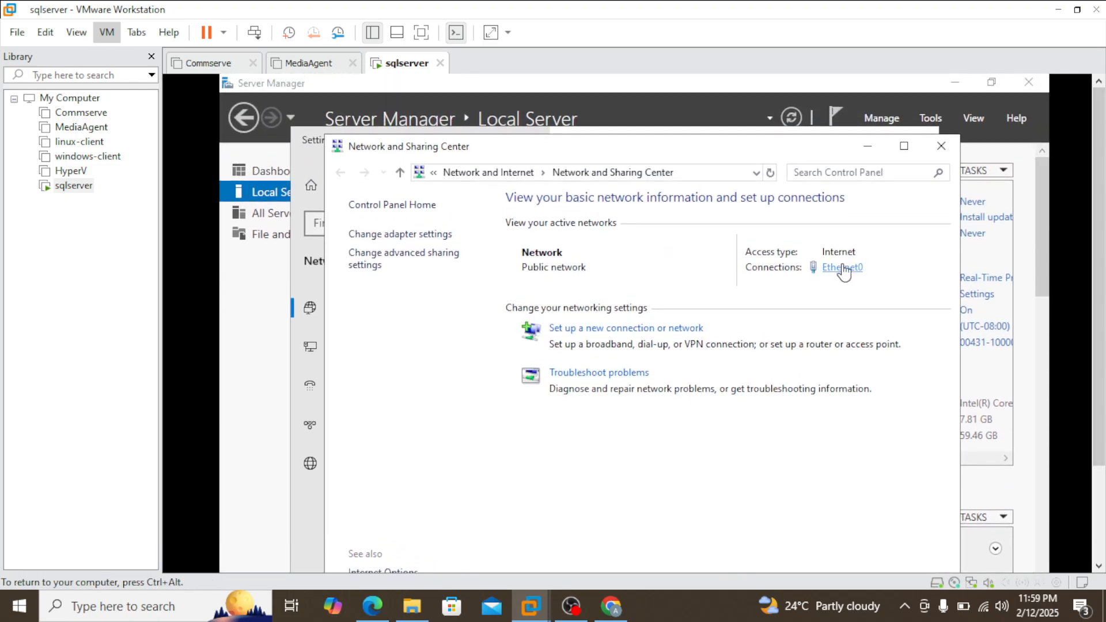
# Step: Run ipconfig in a new Command Prompt, highlight the IPv4 address in its output, and minimize the prompt
pyautogui.scroll(-3, 1089, 411)
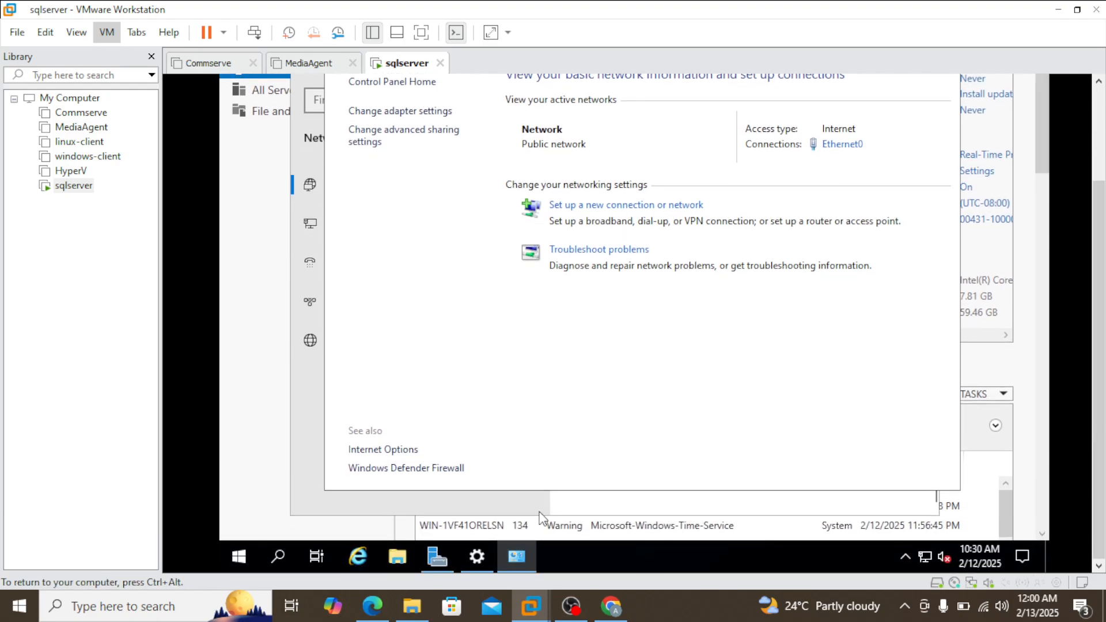
pyautogui.click(279, 556)
pyautogui.write('cmd')
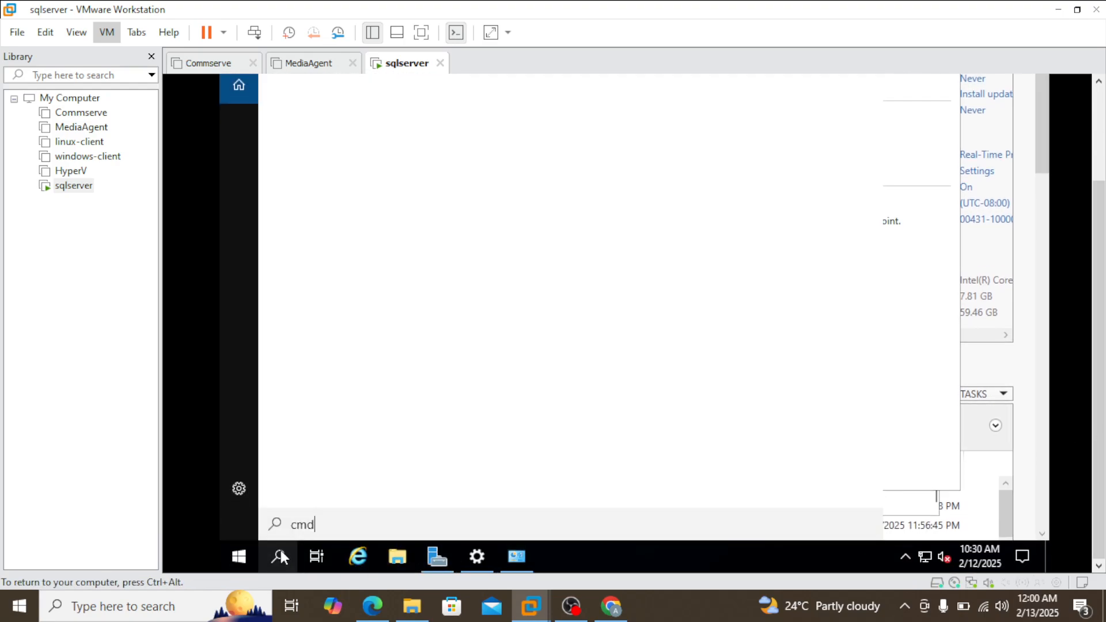
pyautogui.moveTo(1097, 349); pyautogui.dragTo(1097, 262)
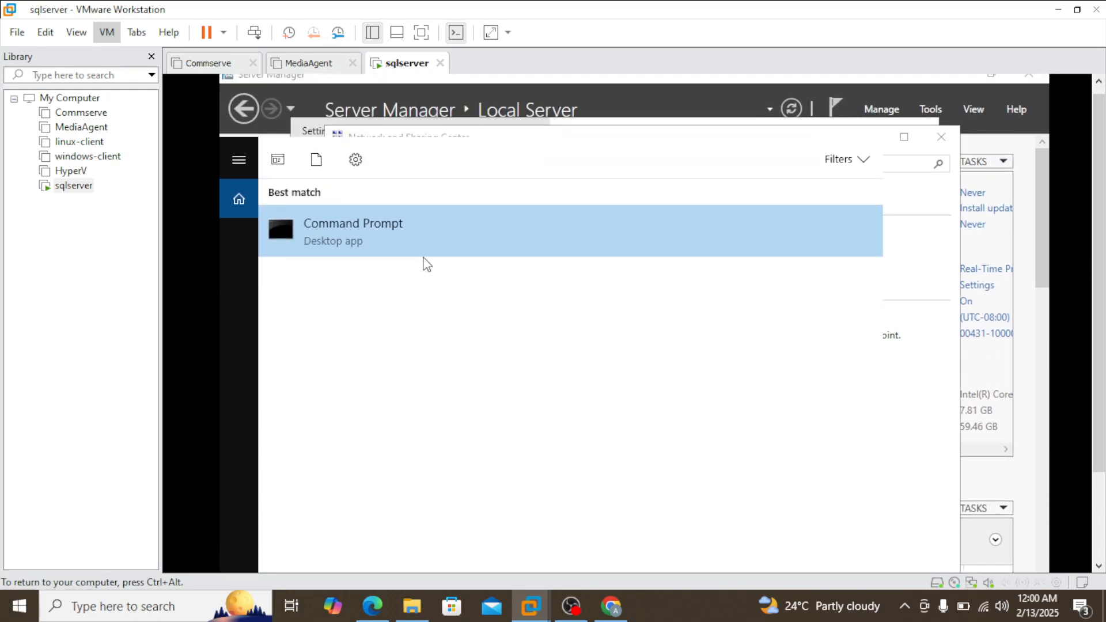
pyautogui.click(385, 249)
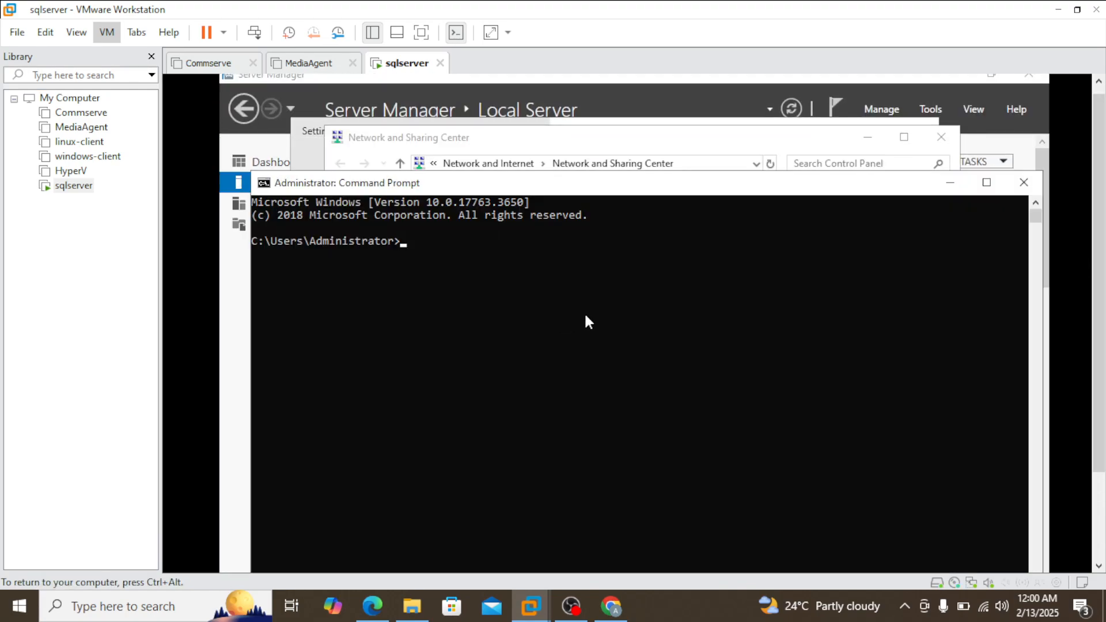
pyautogui.write('ipconfig')
pyautogui.press('Return')
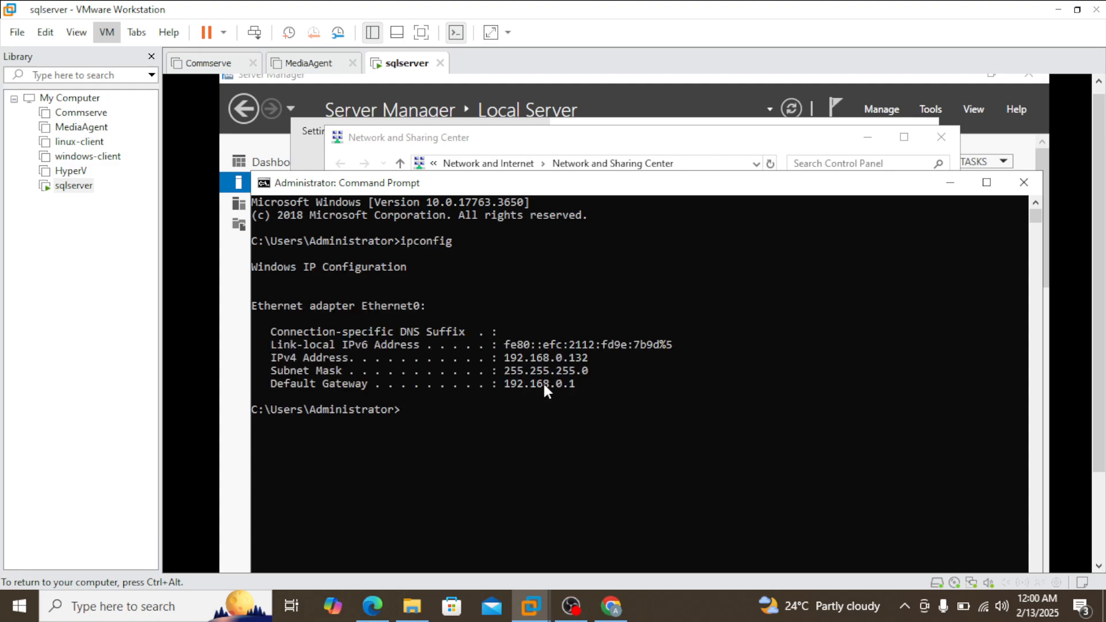
pyautogui.click(507, 357)
pyautogui.moveTo(518, 359); pyautogui.dragTo(569, 360)
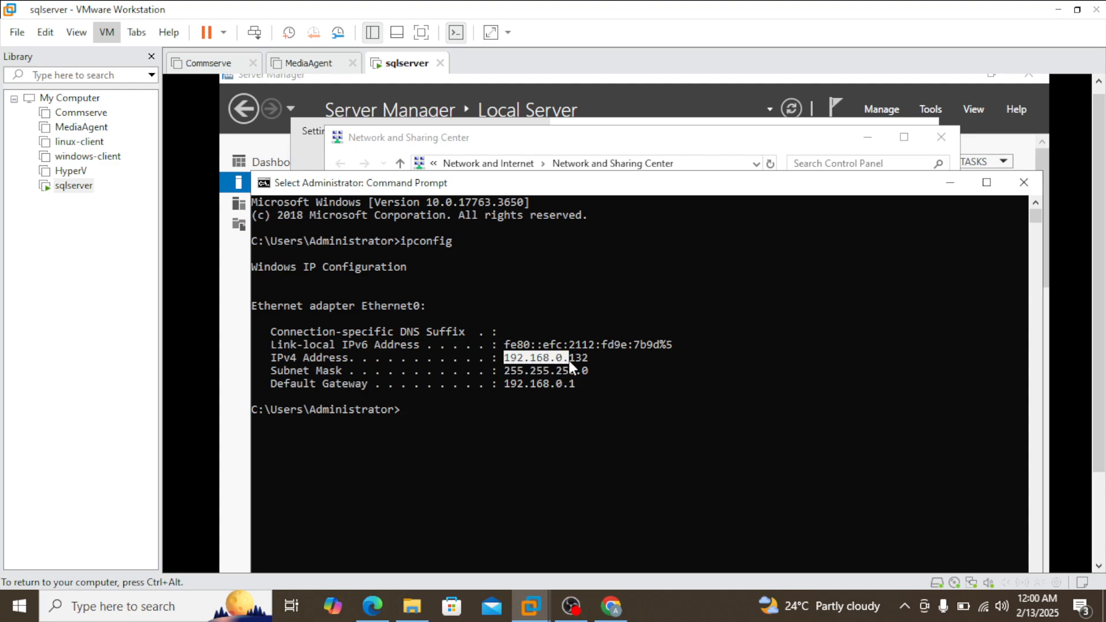
pyautogui.click(951, 183)
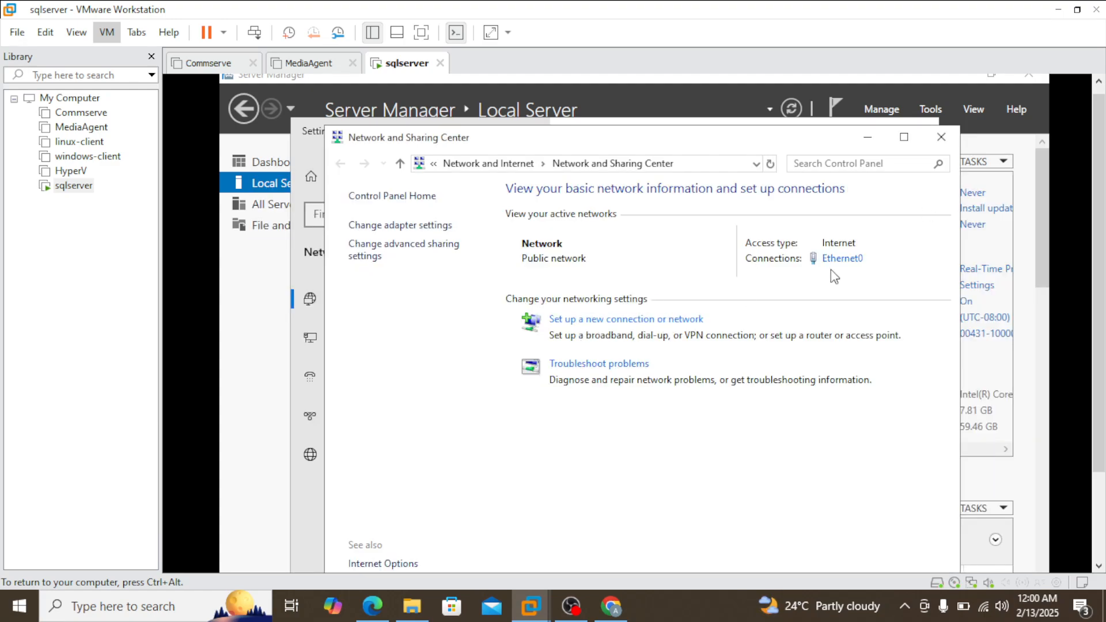
# Step: Open the Internet Protocol Version 4 (TCP/IPv4) properties of Ethernet0 and choose to use a manually specified IP address
pyautogui.click(852, 259)
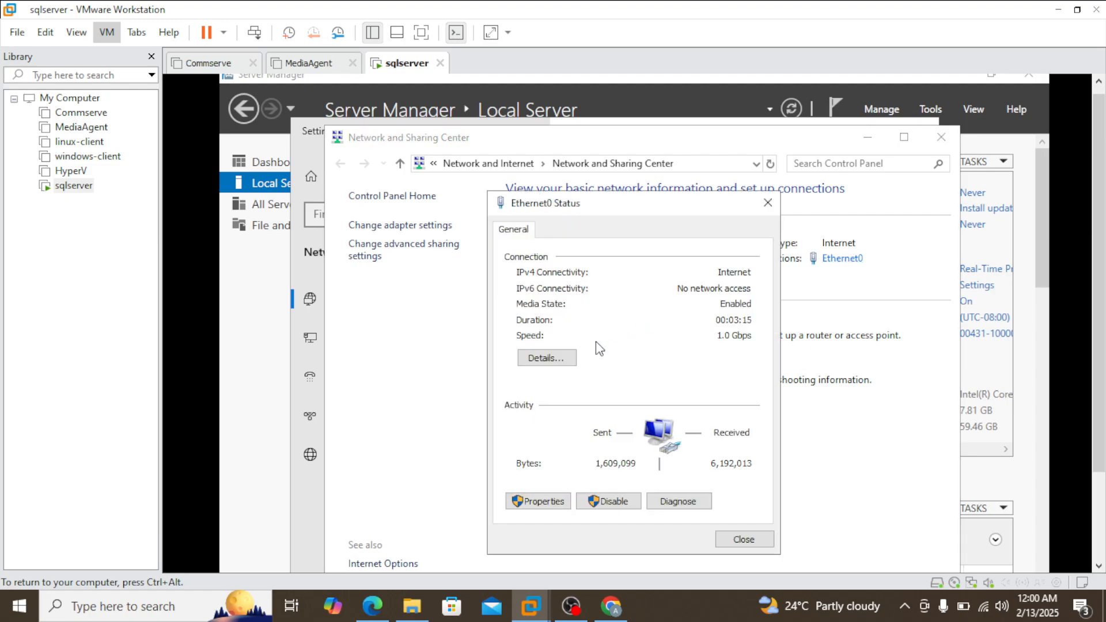
pyautogui.click(551, 501)
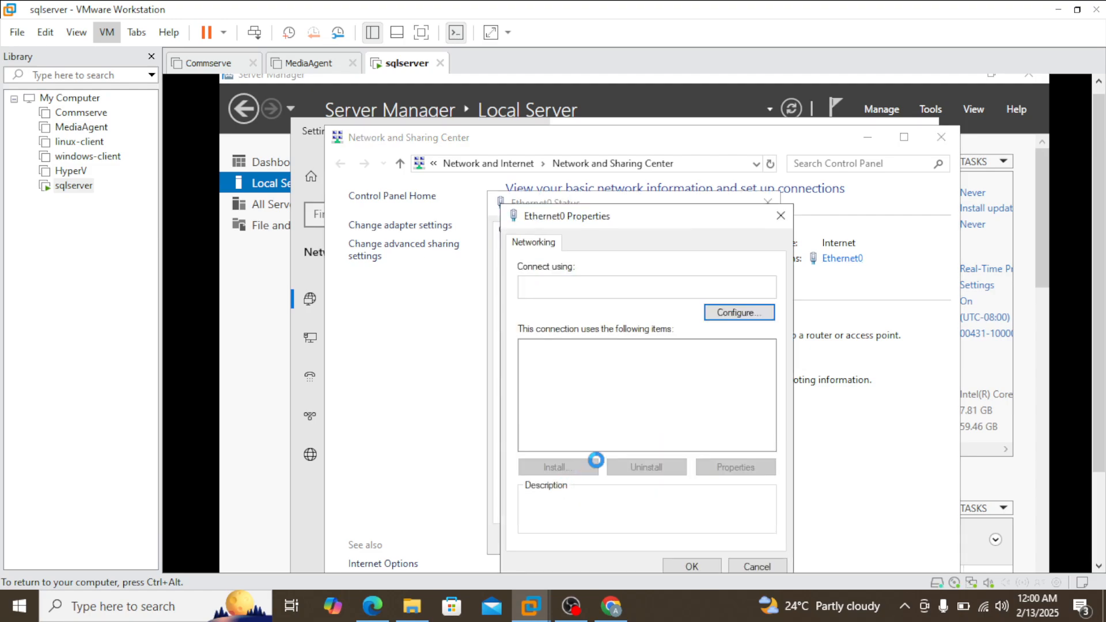
pyautogui.click(654, 390)
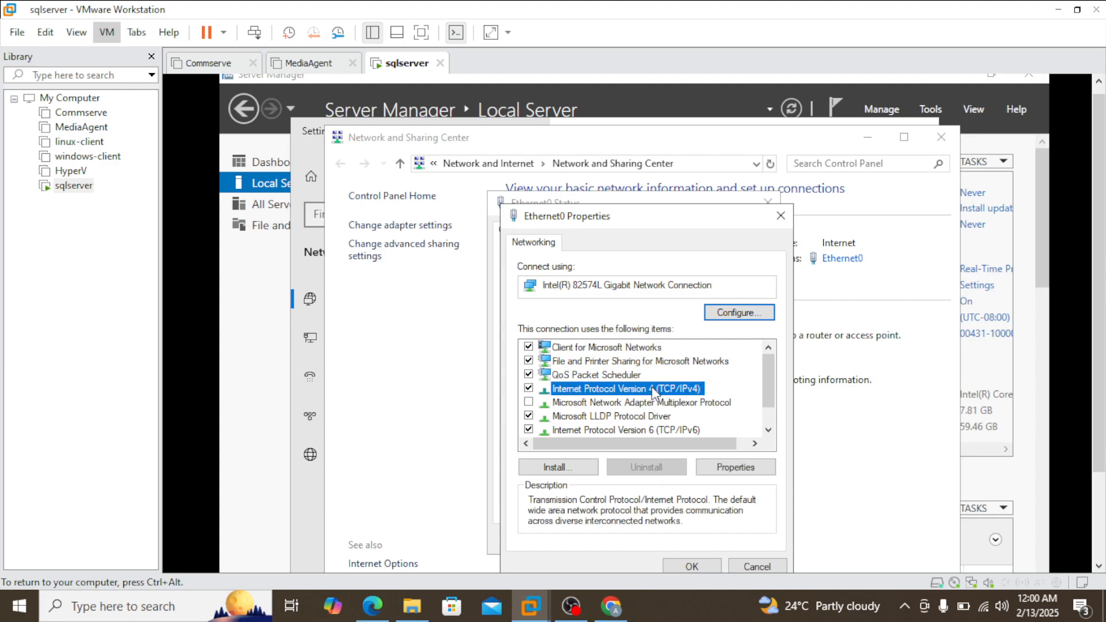
pyautogui.doubleClick(654, 390)
pyautogui.click(619, 396)
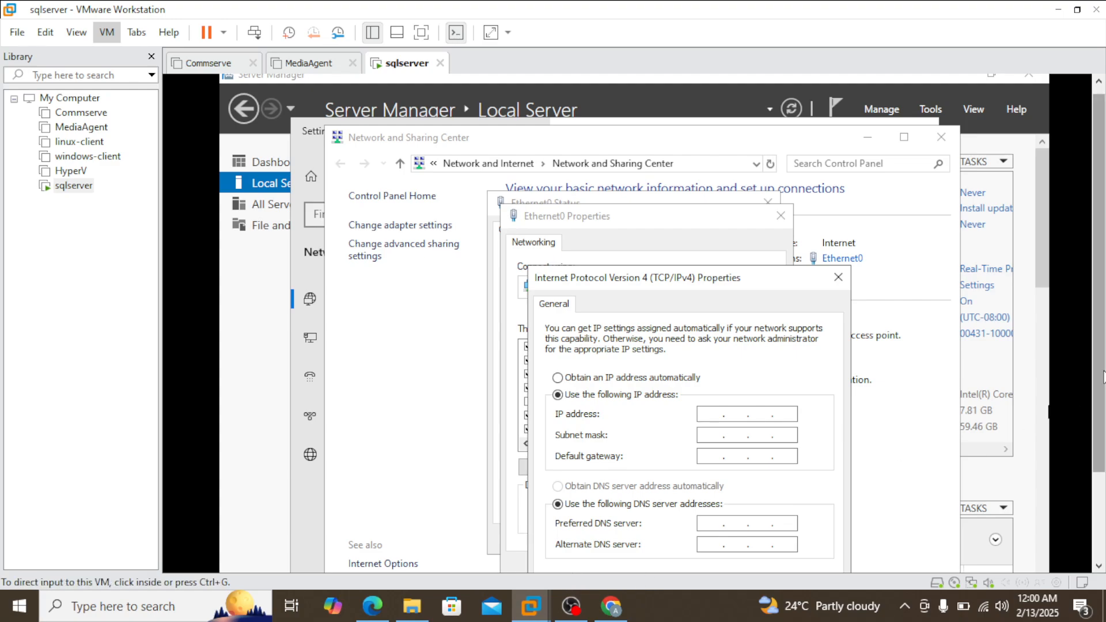
# Step: Recheck the ipconfig output and set the static IP address to 192.168.0.132 with subnet mask 255.255.255.0
pyautogui.moveTo(1102, 378); pyautogui.dragTo(1100, 461)
pyautogui.click(565, 568)
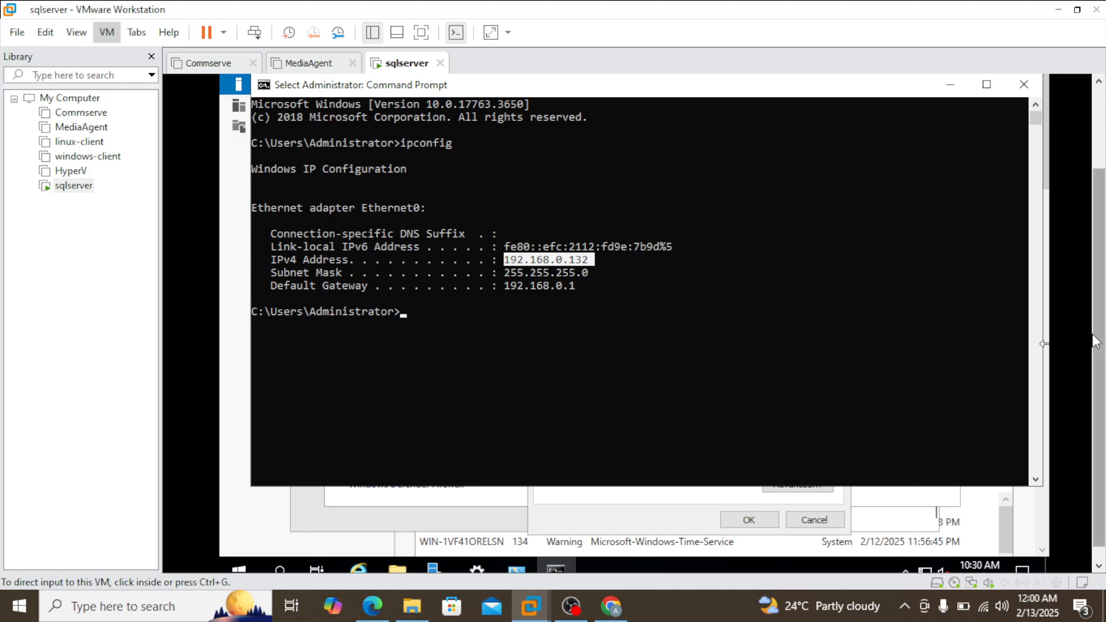
pyautogui.moveTo(1098, 339); pyautogui.dragTo(1101, 269)
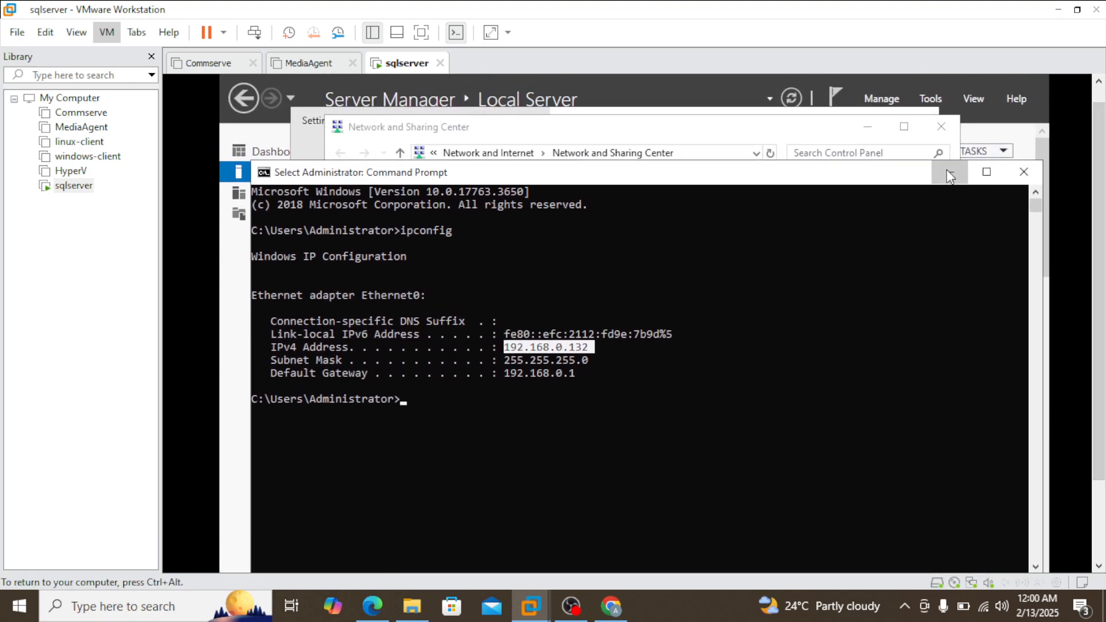
pyautogui.click(946, 169)
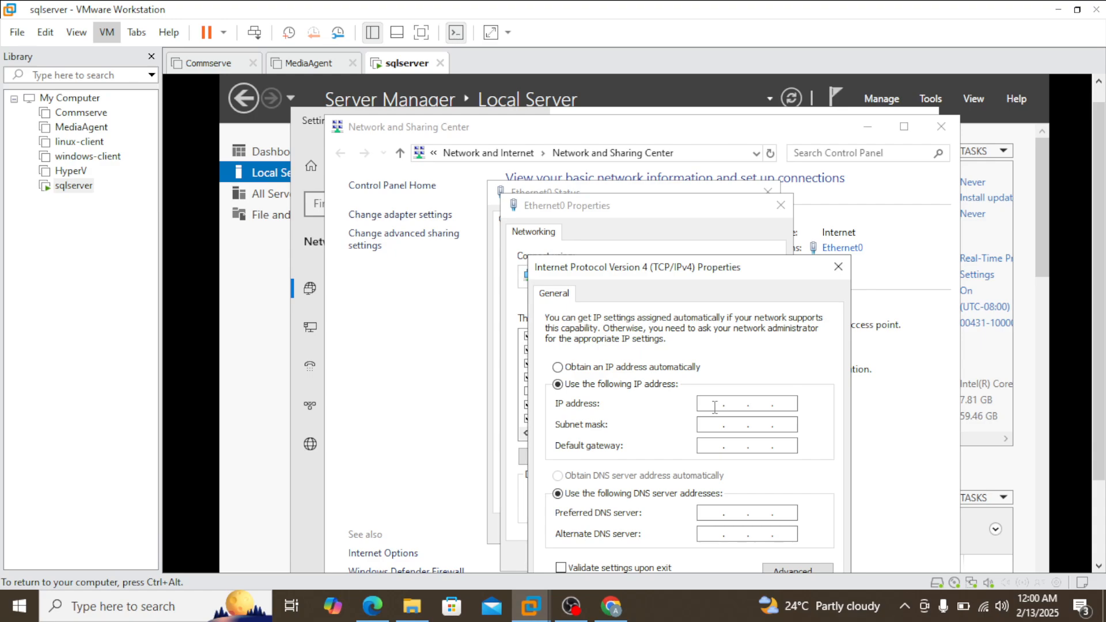
pyautogui.write('192 . 168 . 0 . 132')
pyautogui.click(710, 424)
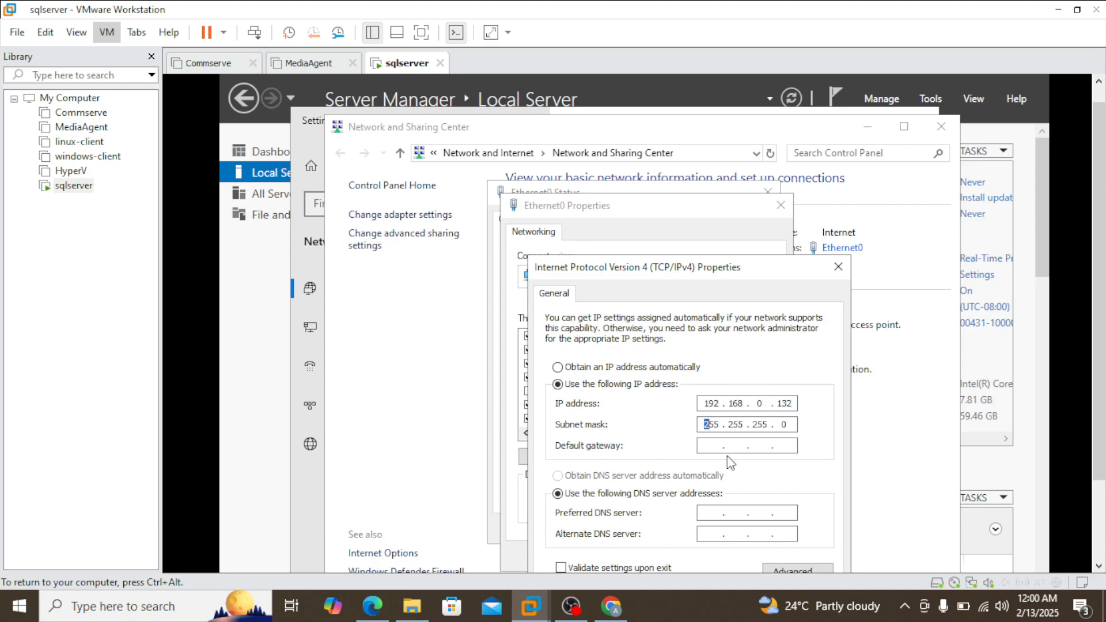
# Step: Look up the gateway in the ipconfig output and set the default gateway to 192.168.0.1
pyautogui.click(708, 447)
pyautogui.moveTo(1097, 344); pyautogui.dragTo(1098, 427)
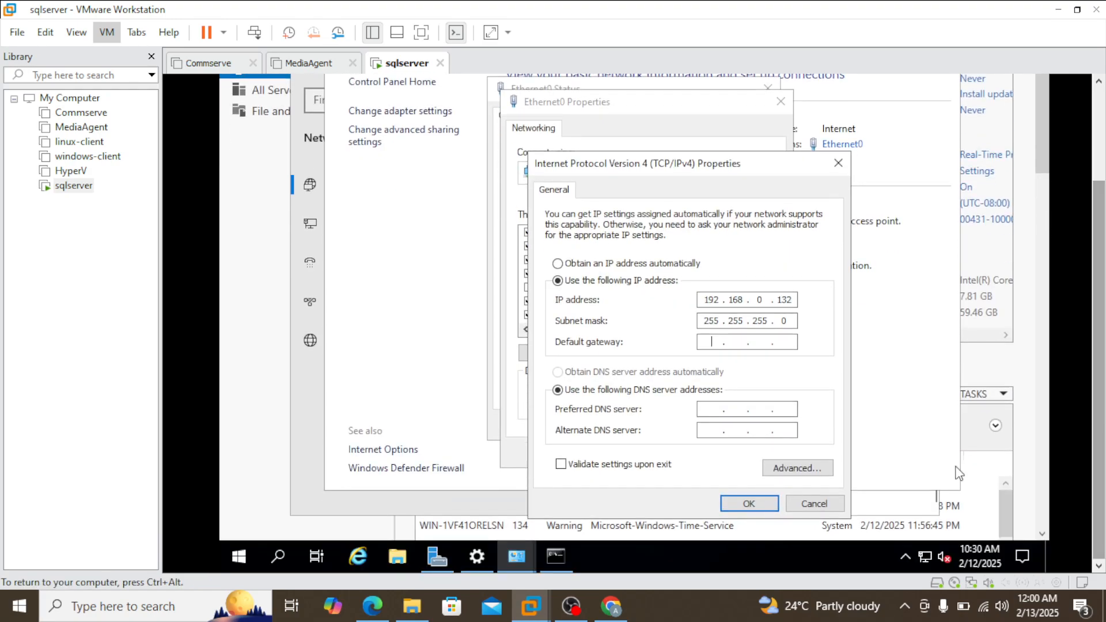
pyautogui.click(555, 556)
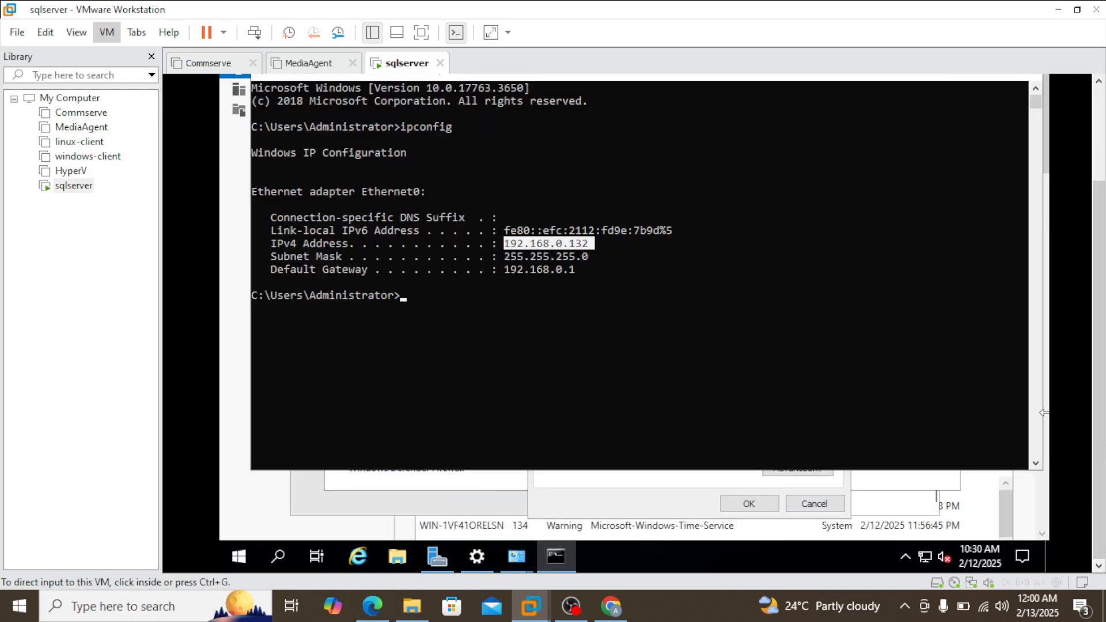
pyautogui.click(570, 308)
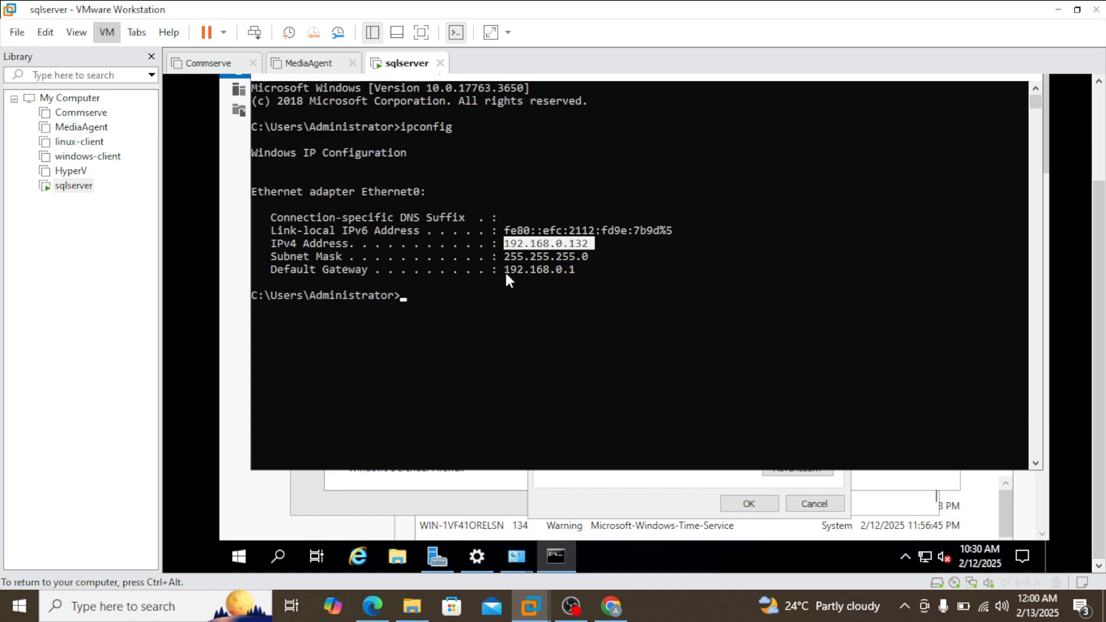
pyautogui.moveTo(505, 271); pyautogui.dragTo(559, 269)
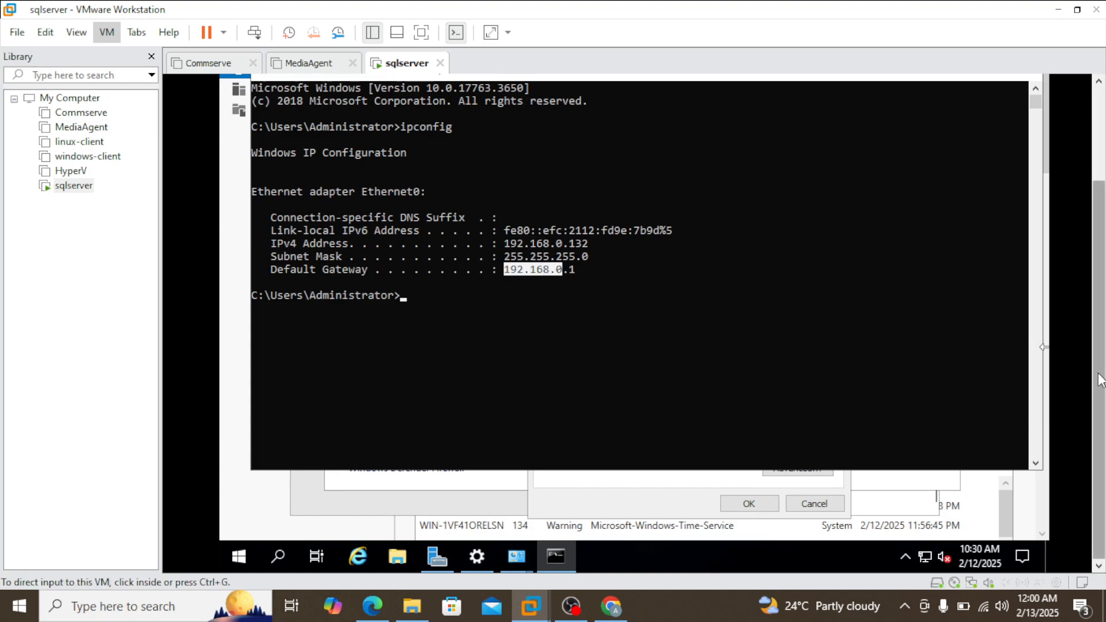
pyautogui.scroll(5, 1101, 380)
pyautogui.click(951, 154)
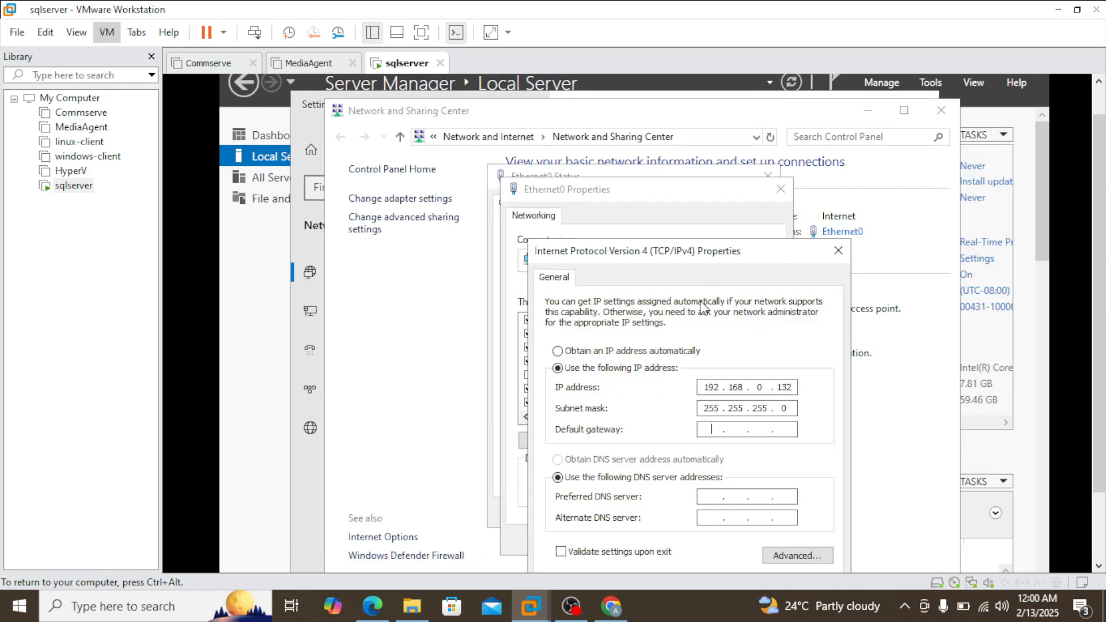
pyautogui.write('2 . 168 . 0 . 1')
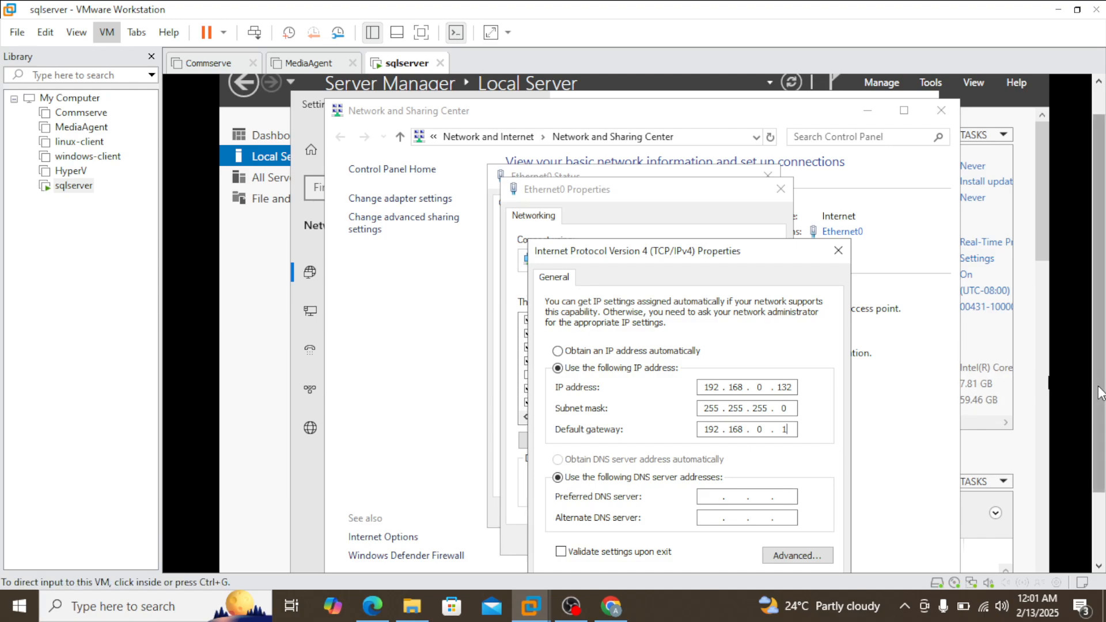
# Step: Set the preferred DNS server to 192.168.0.1, apply the Ethernet0 settings, and view the network connection details
pyautogui.moveTo(1100, 392); pyautogui.dragTo(1099, 444)
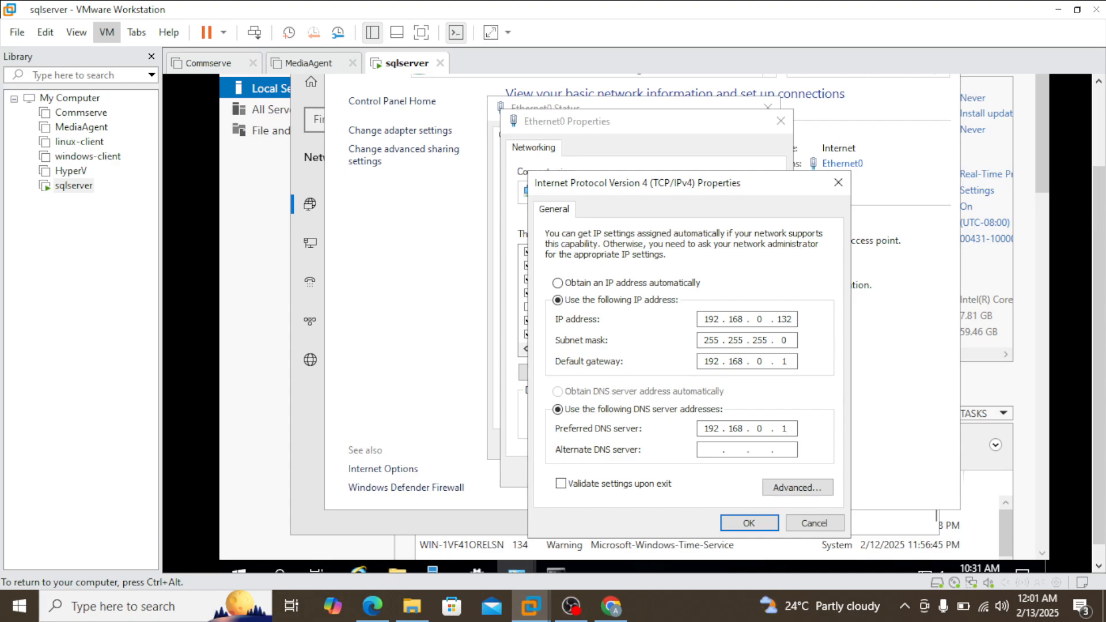
pyautogui.click(749, 523)
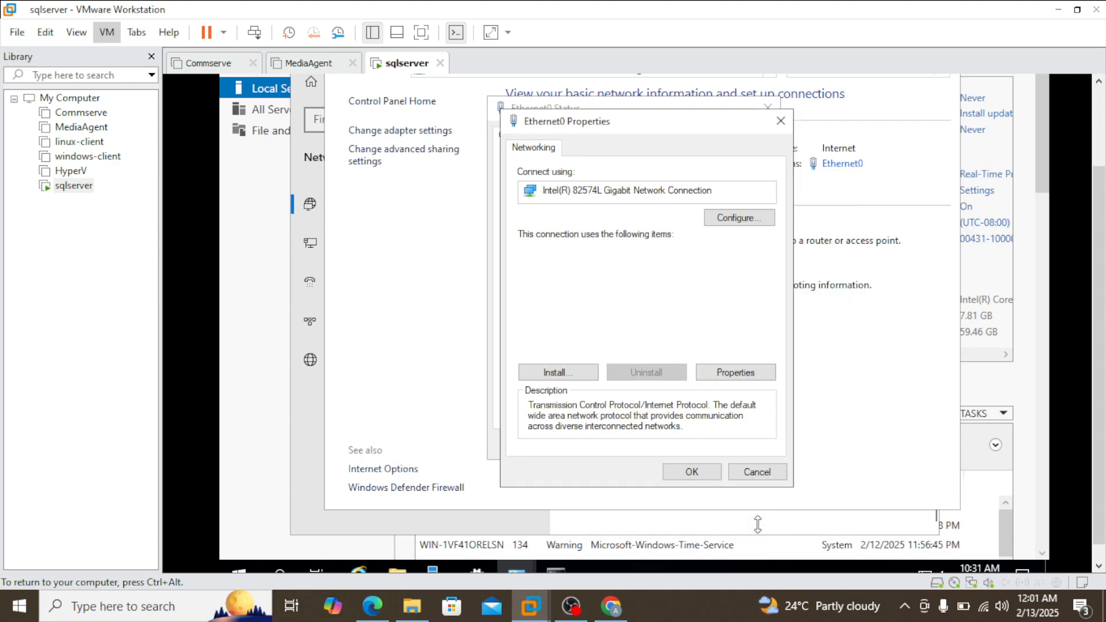
pyautogui.click(691, 472)
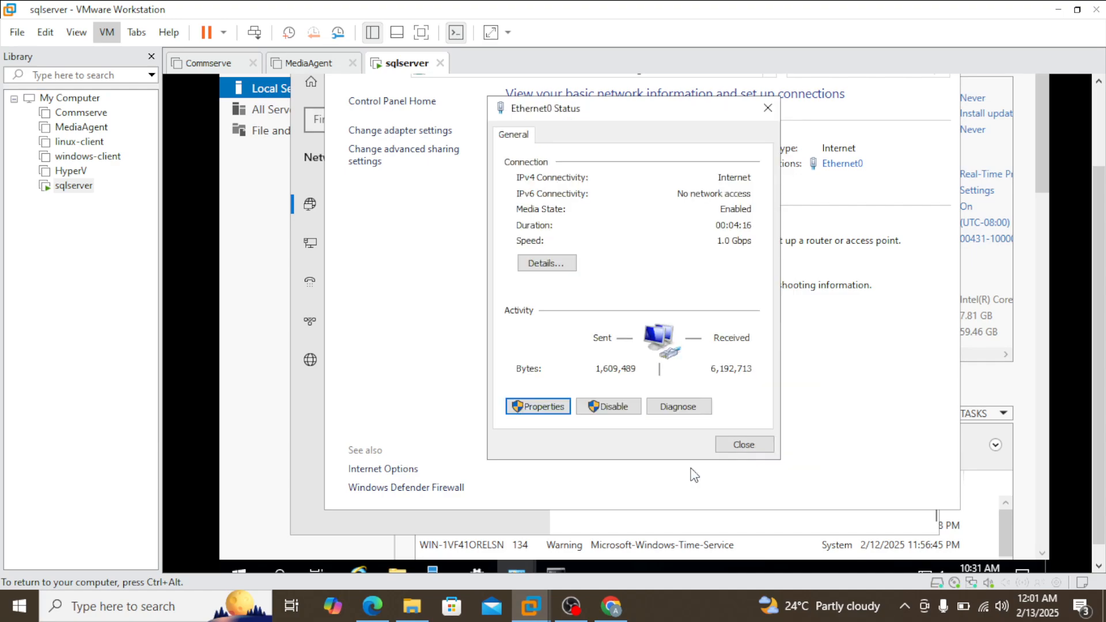
pyautogui.click(565, 264)
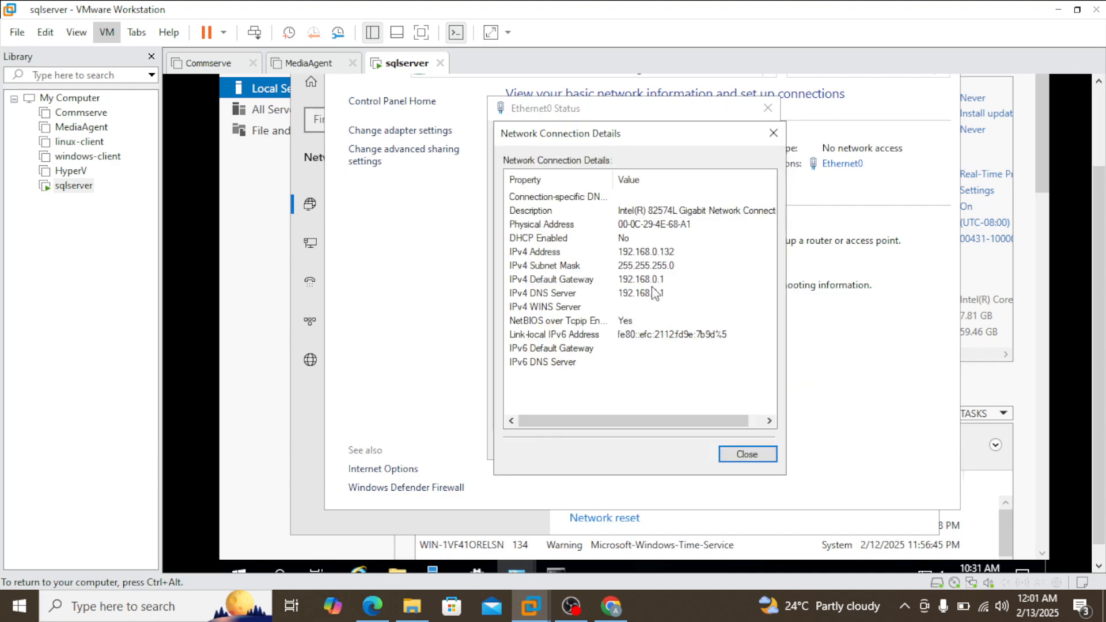
# Step: Review the Ethernet0 connection details and status, then close both windows
pyautogui.click(637, 253)
pyautogui.click(742, 461)
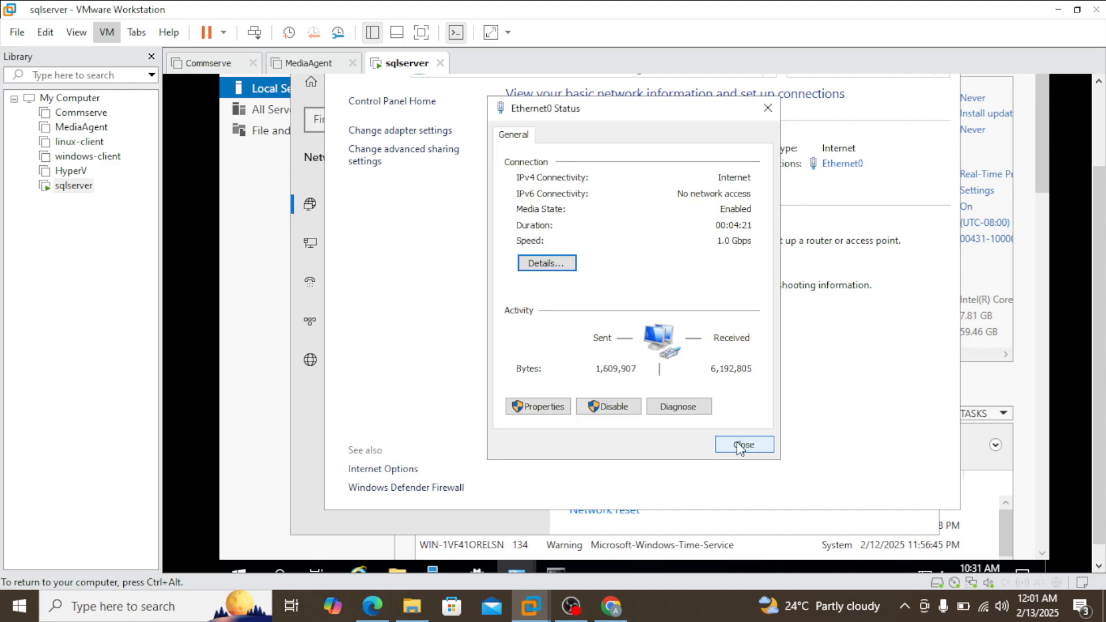
pyautogui.click(768, 109)
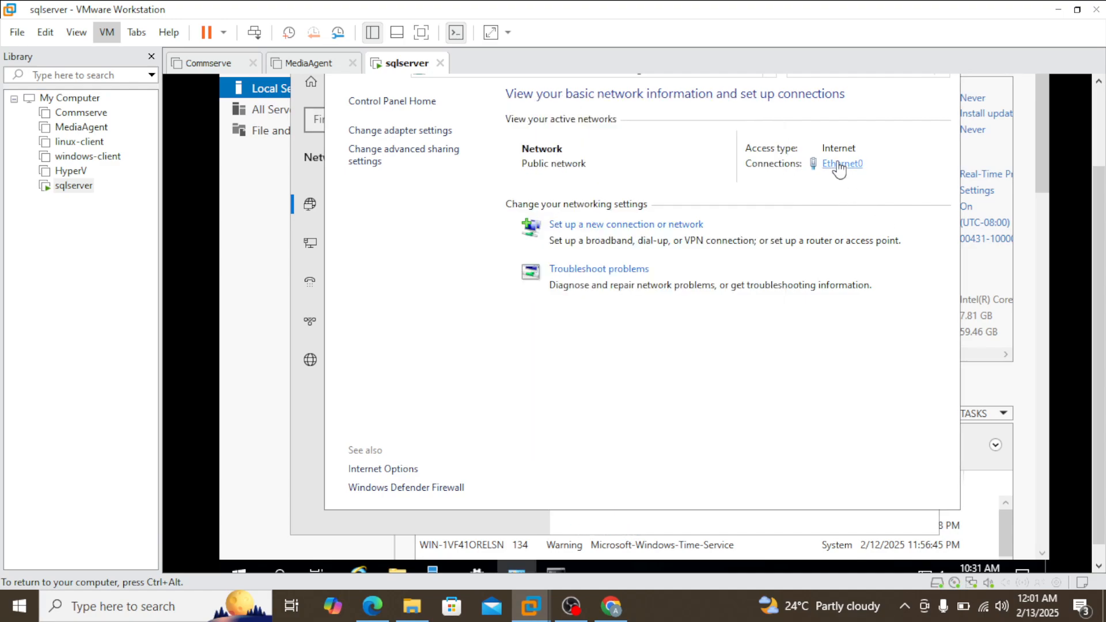
pyautogui.click(841, 165)
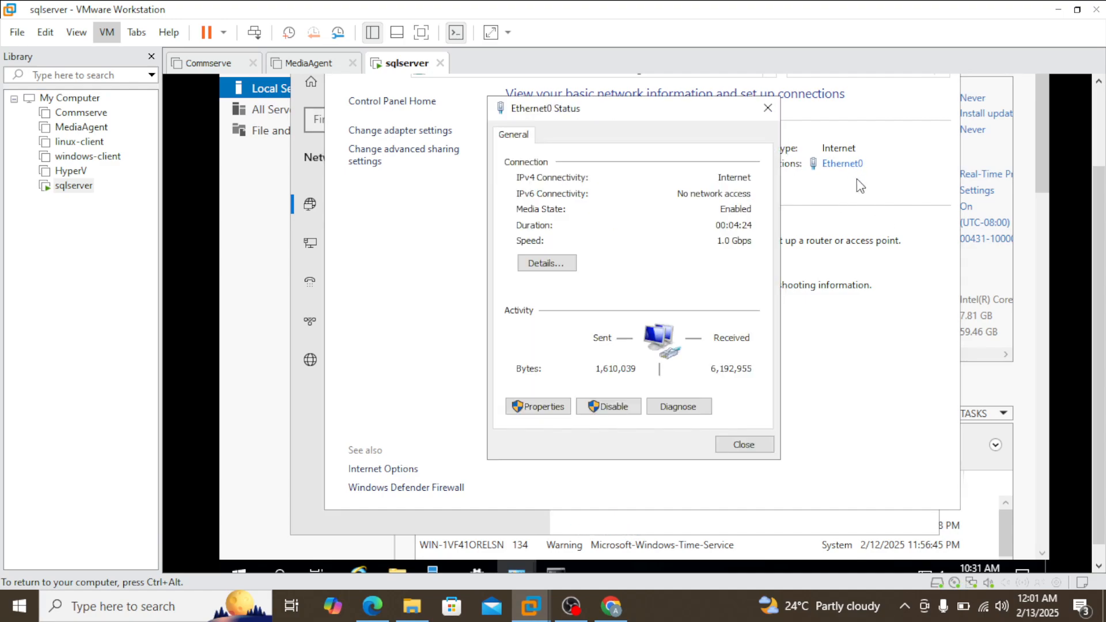
pyautogui.click(770, 109)
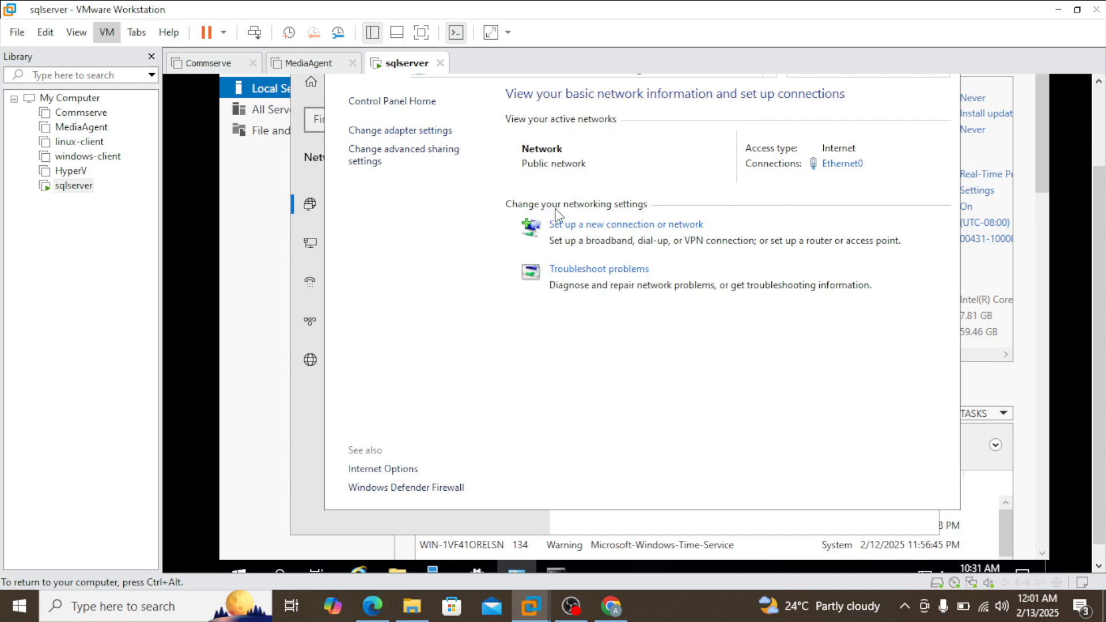
# Step: Open the adapter settings, then disable and re-enable the Ethernet0 adapter
pyautogui.click(426, 131)
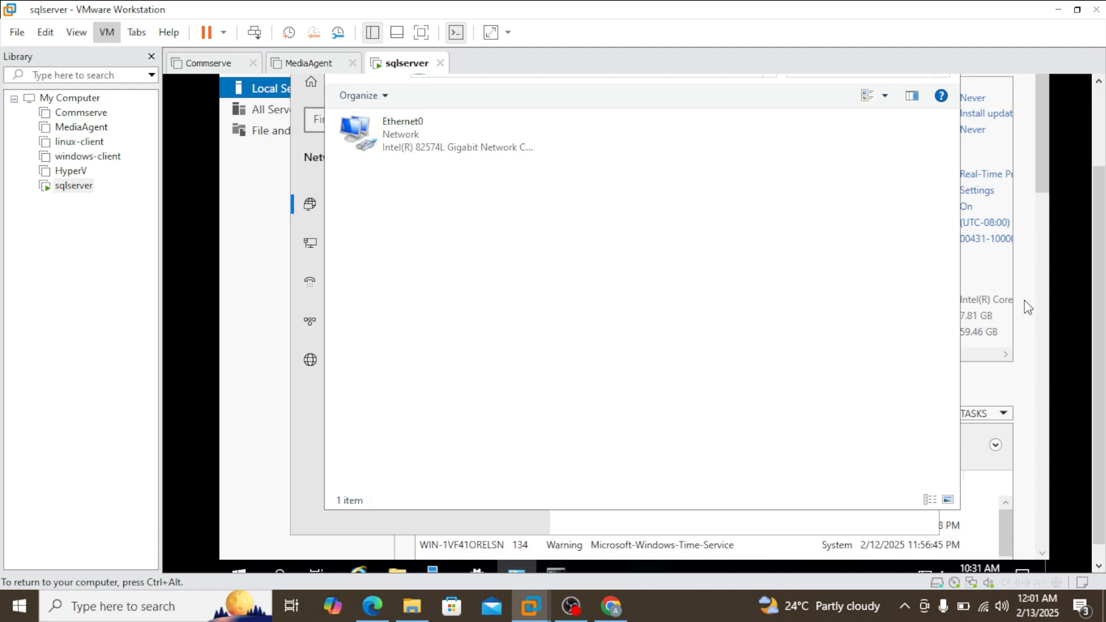
pyautogui.scroll(3, 1099, 300)
pyautogui.click(419, 235)
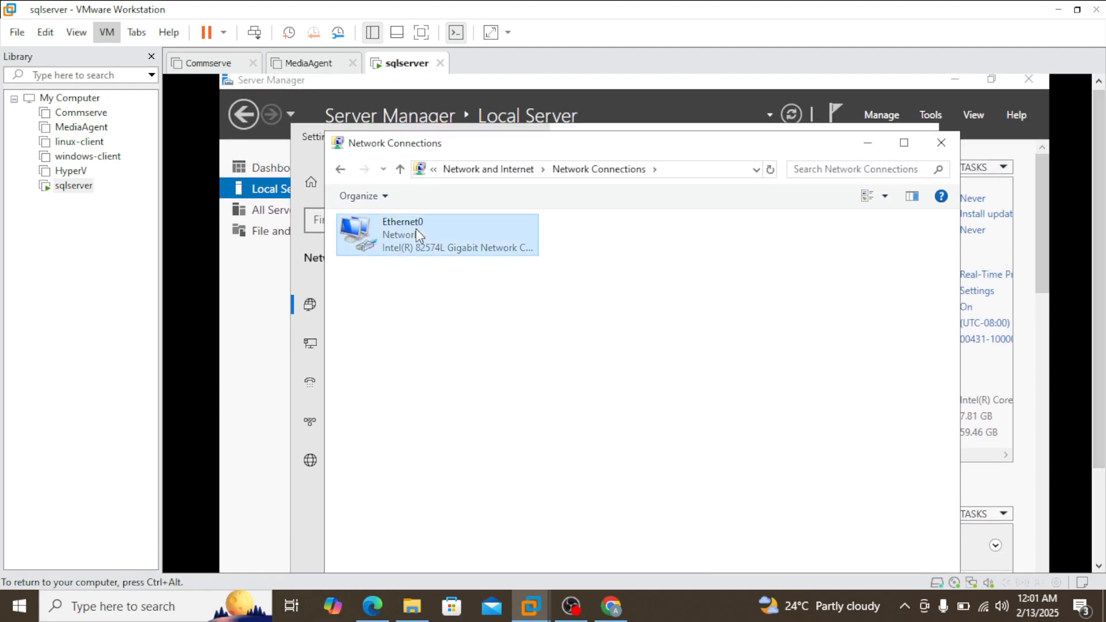
pyautogui.rightClick(419, 235)
pyautogui.click(451, 241)
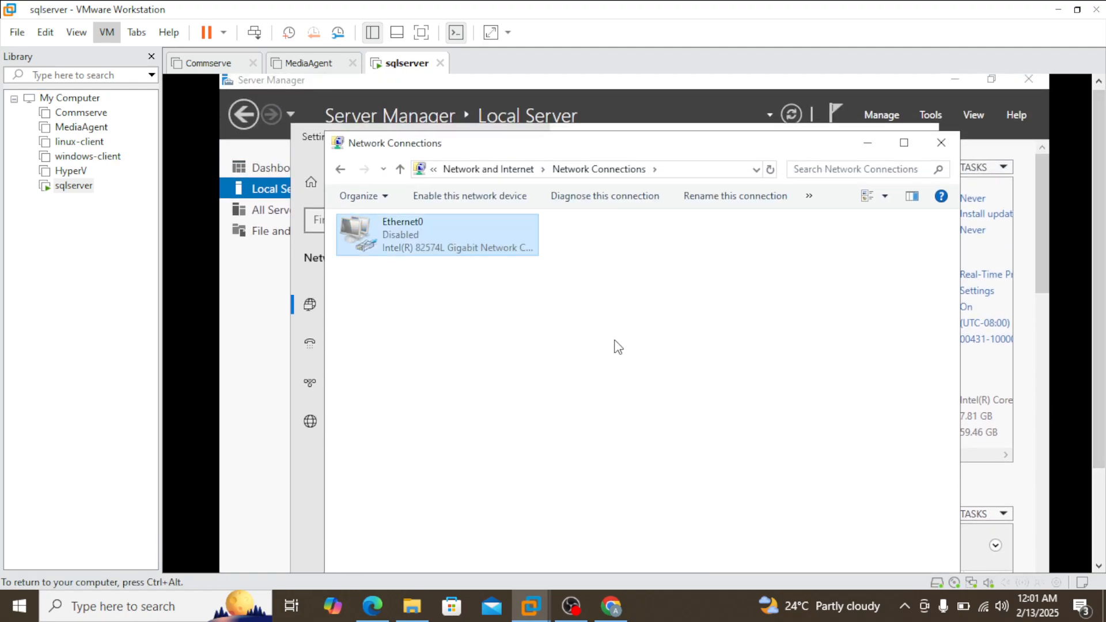
pyautogui.rightClick(436, 229)
pyautogui.click(465, 243)
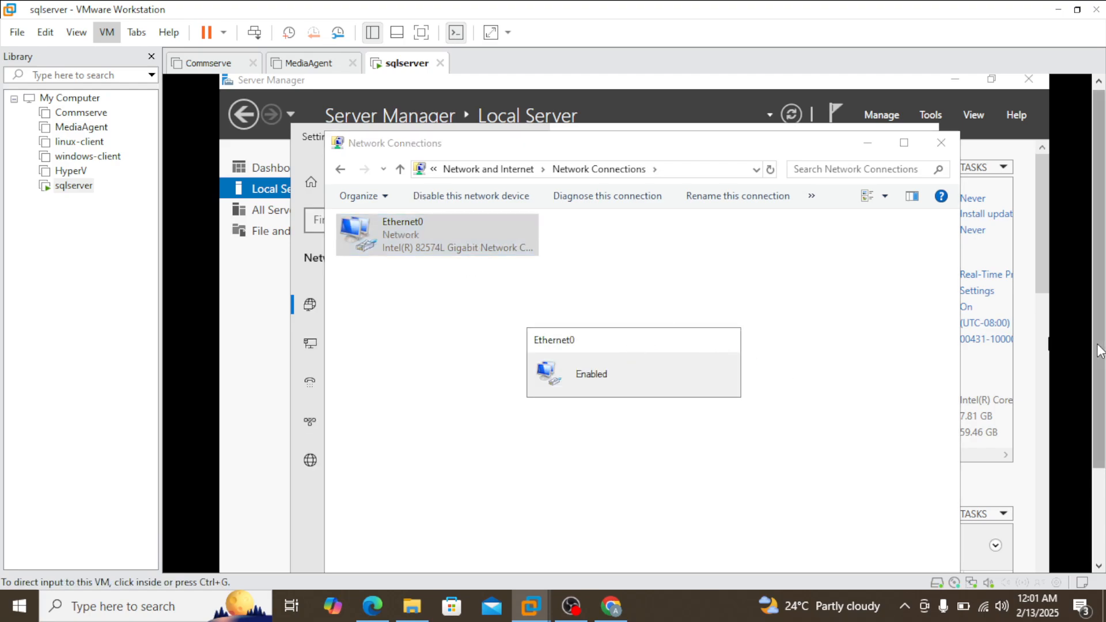
# Step: Run ipconfig again in the Command Prompt and check the Ethernet0 IPv4 address
pyautogui.moveTo(1100, 351); pyautogui.dragTo(1084, 436)
pyautogui.click(558, 556)
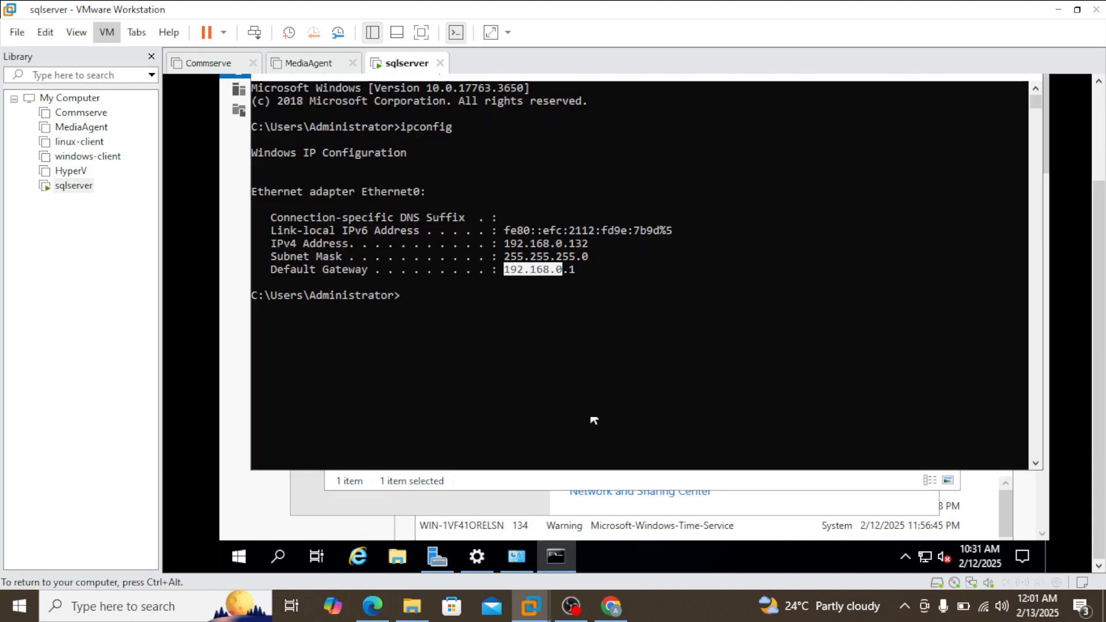
pyautogui.click(604, 375)
pyautogui.press('Up')
pyautogui.press('Return')
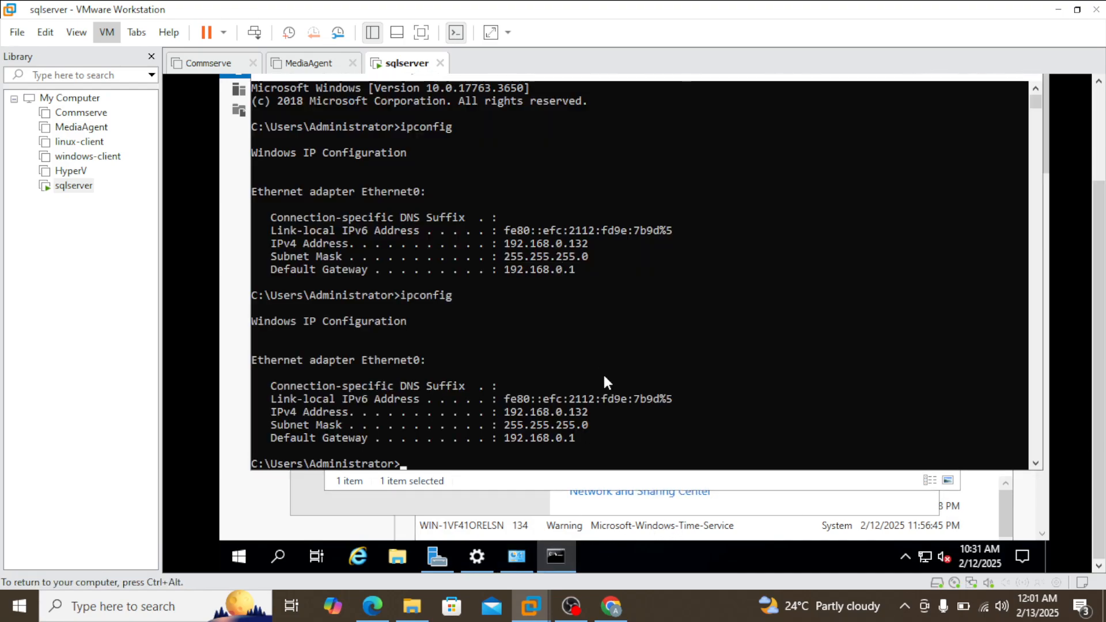
pyautogui.moveTo(501, 410); pyautogui.dragTo(596, 403)
pyautogui.click(597, 404)
# Step: Minimize the Command Prompt, Network Connections, Settings and Server Manager windows to show the virtual machine's desktop
pyautogui.scroll(3, 1100, 317)
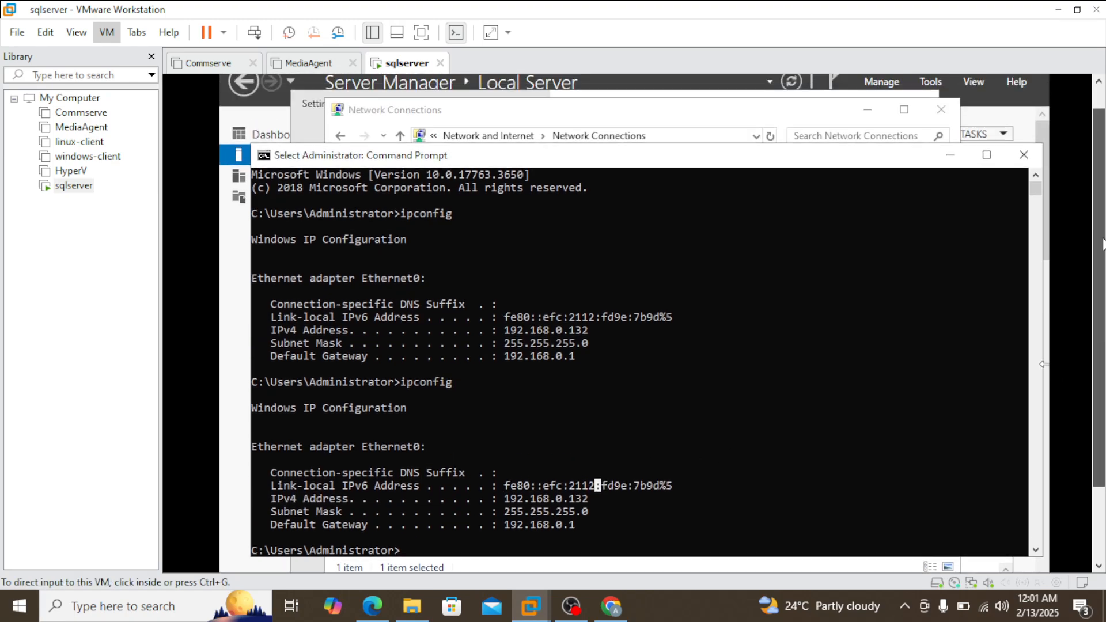
pyautogui.click(951, 187)
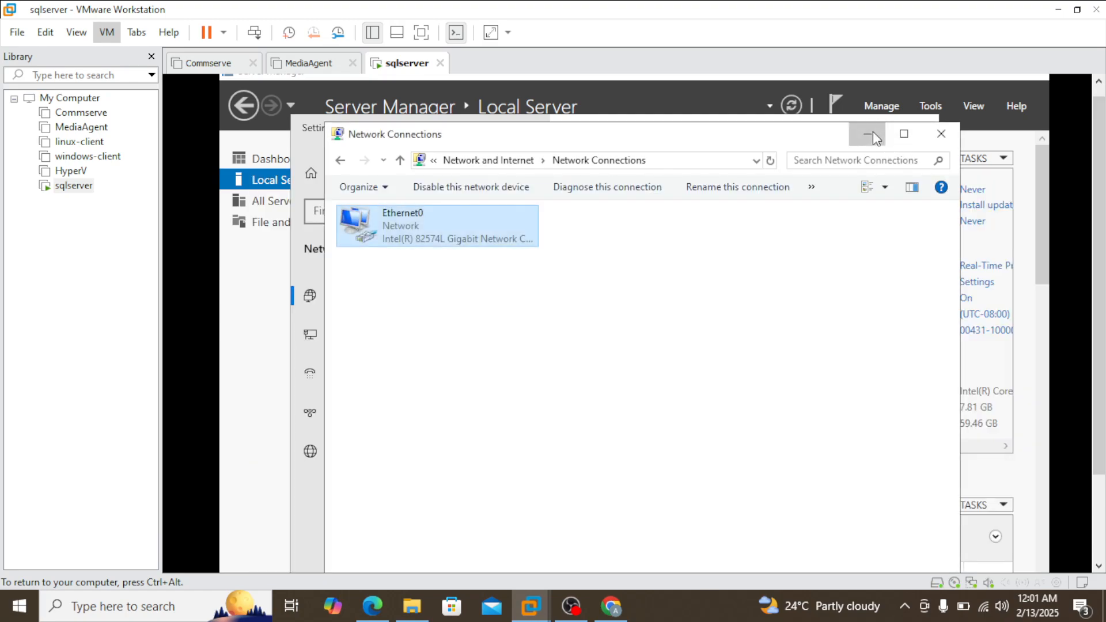
pyautogui.click(868, 134)
pyautogui.click(863, 123)
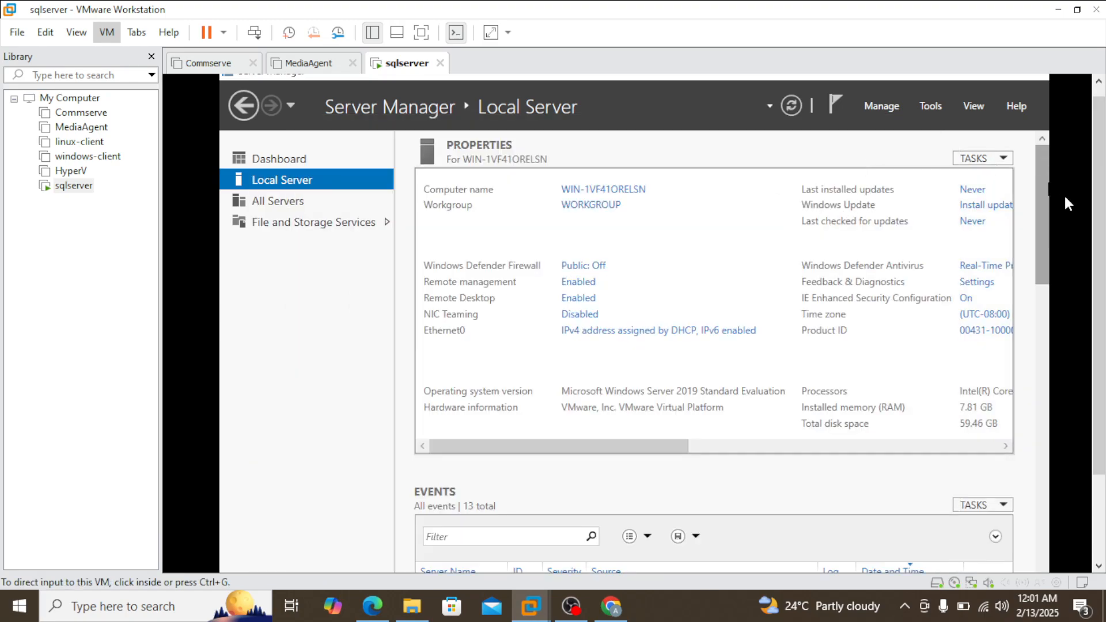
pyautogui.scroll(1, 1100, 219)
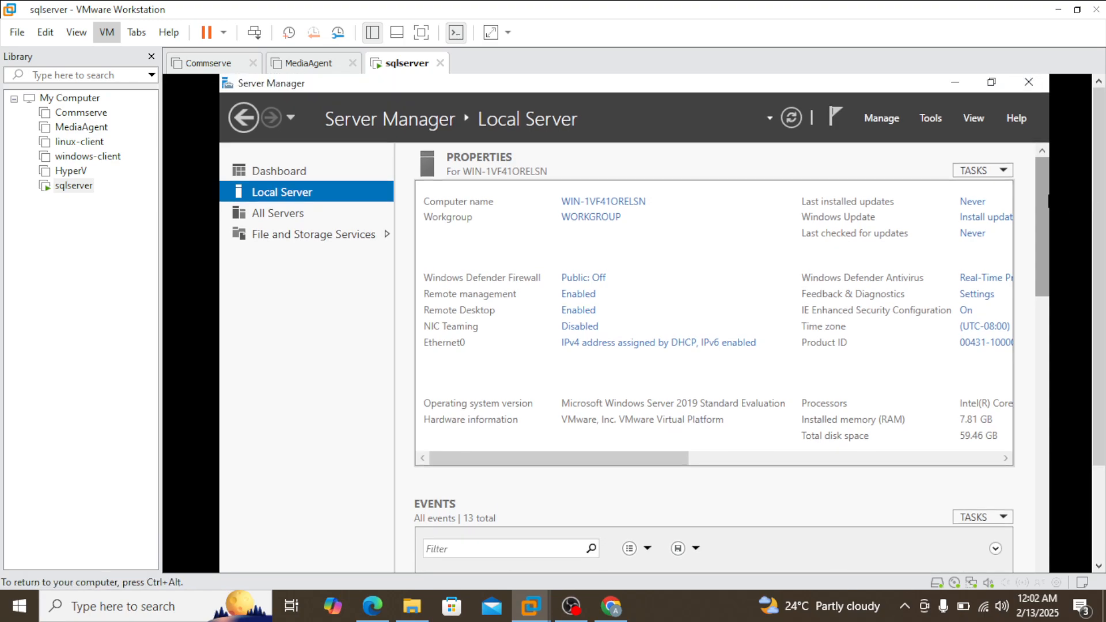
pyautogui.click(954, 81)
pyautogui.scroll(-3, 1091, 224)
pyautogui.scroll(-2, 1090, 224)
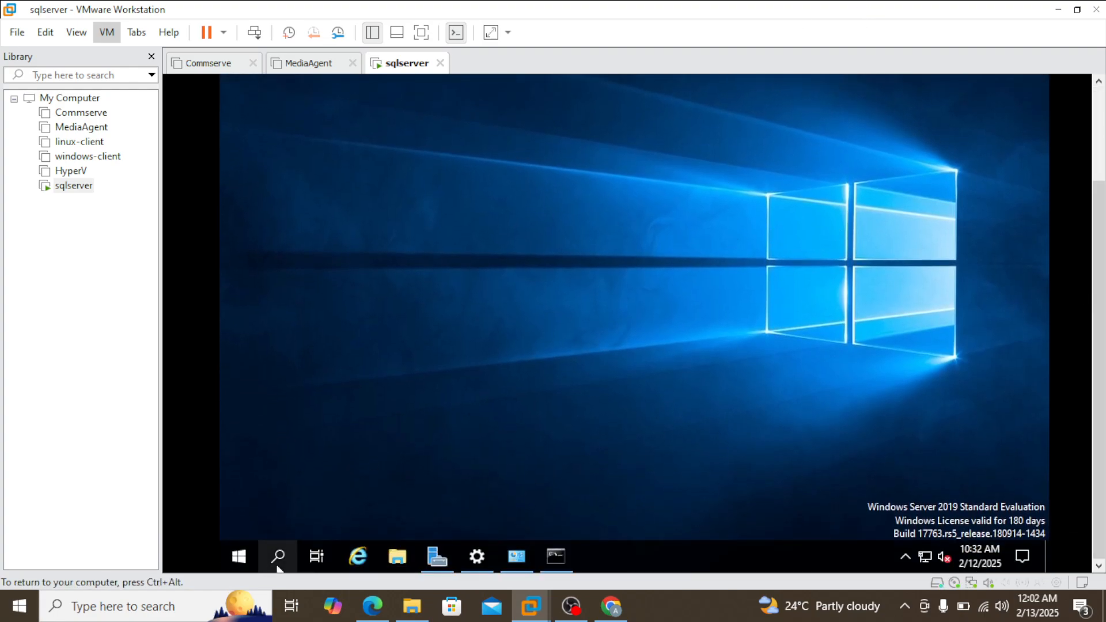
pyautogui.scroll(5, 1090, 131)
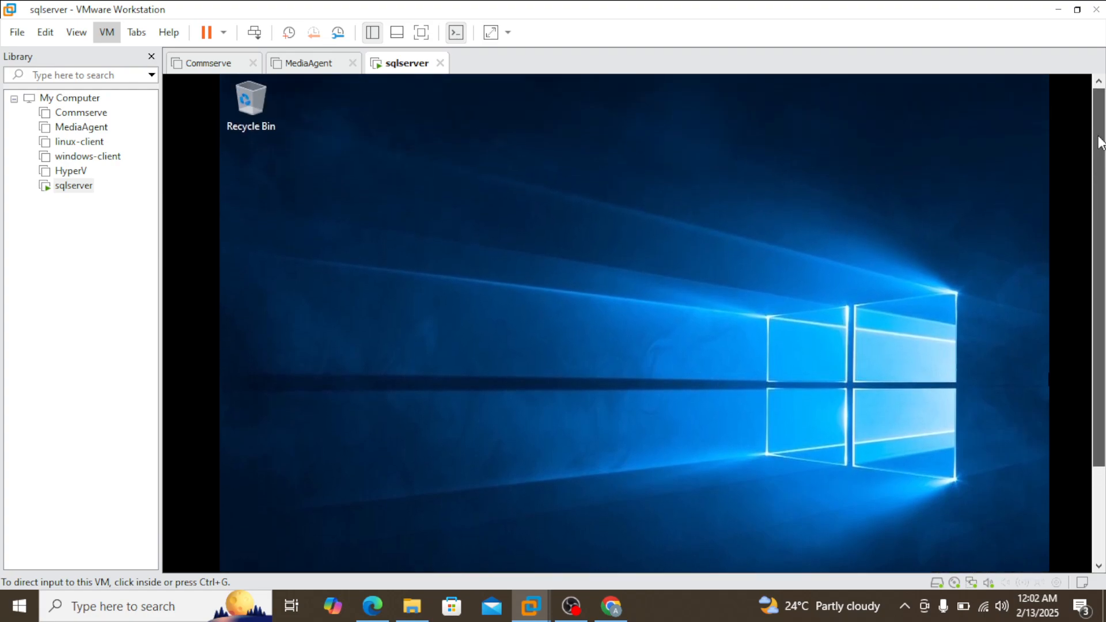
pyautogui.scroll(-5, 1091, 131)
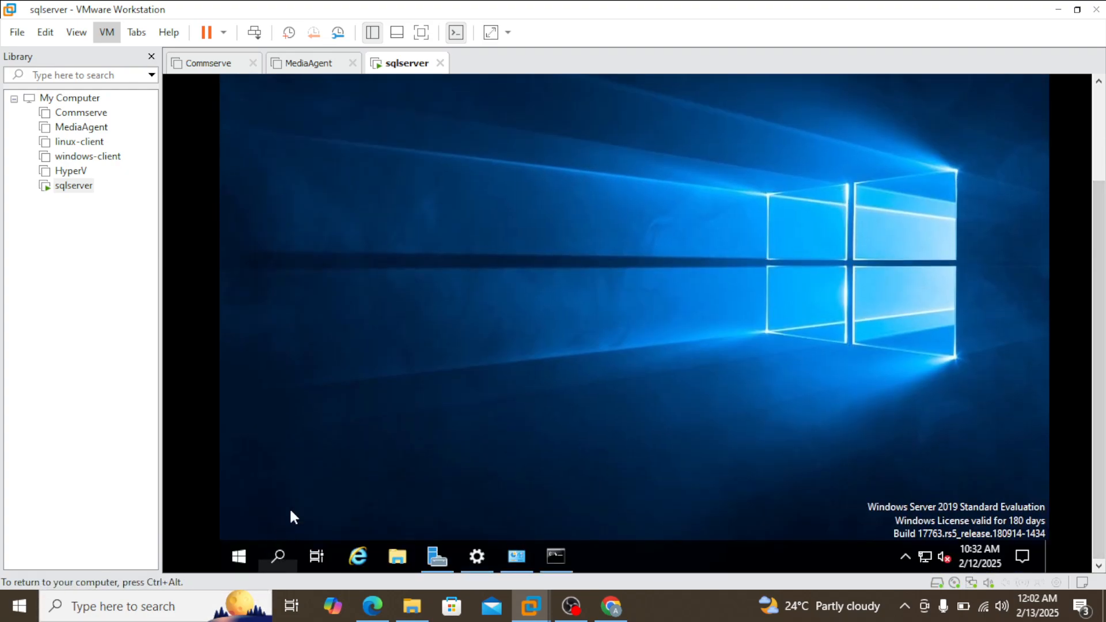
# Step: Search the host computer for rdp, open Remote Desktop Connection and connect to 192.168.0.132
pyautogui.click(185, 602)
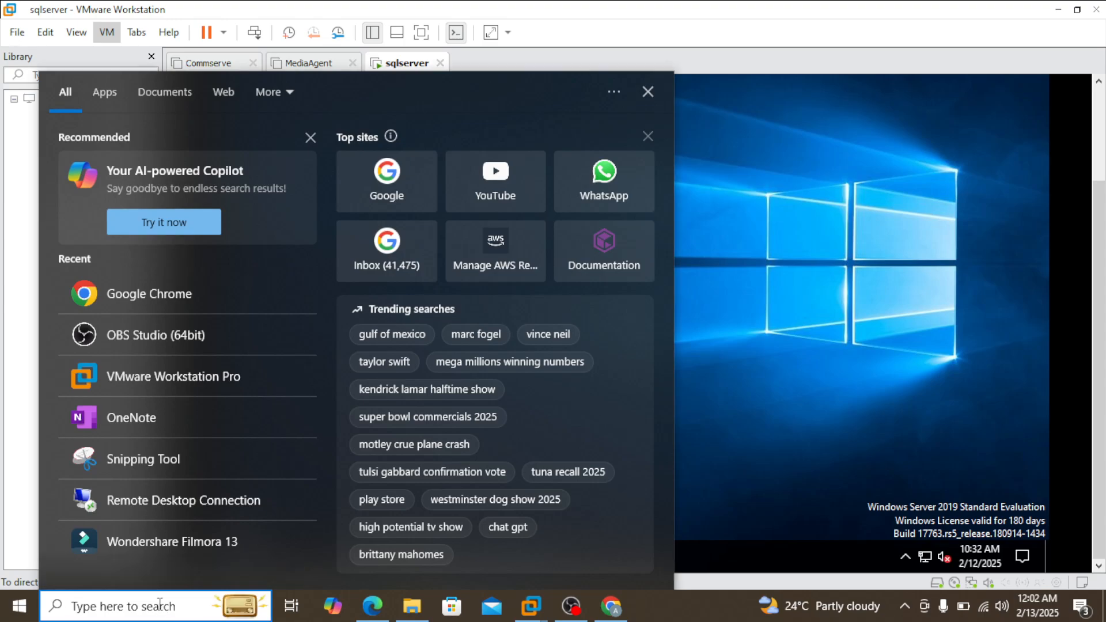
pyautogui.write('rdp')
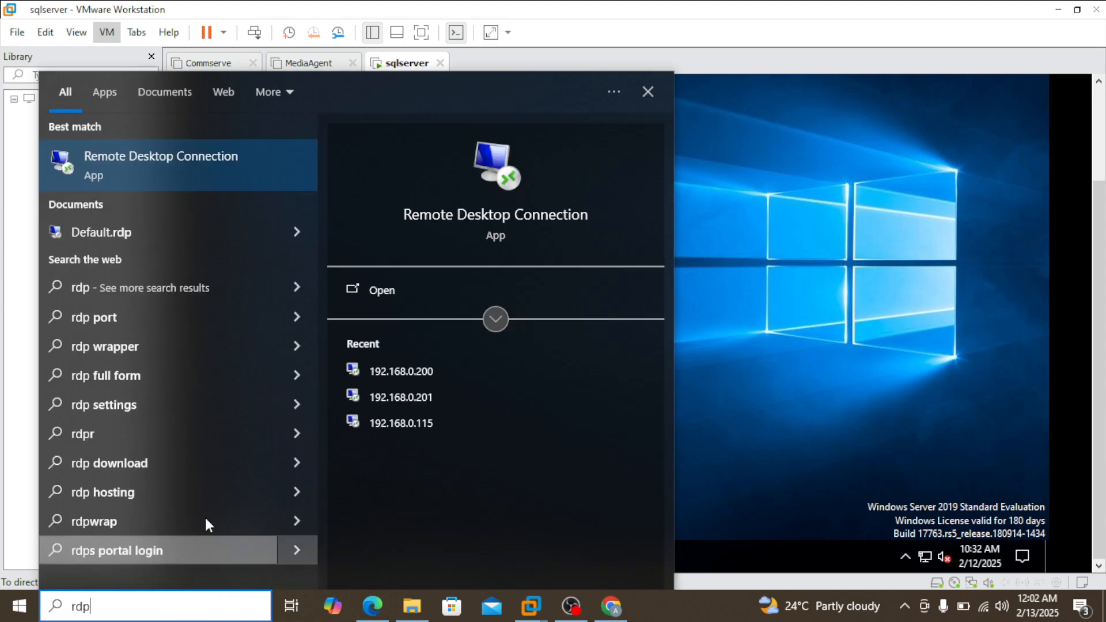
pyautogui.click(225, 172)
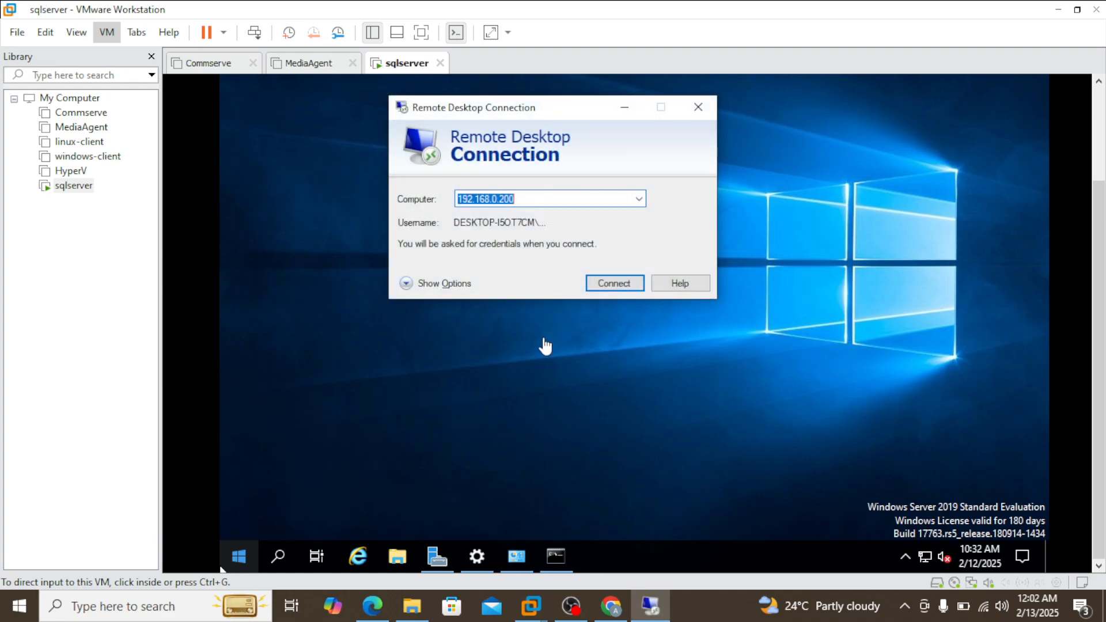
pyautogui.click(539, 197)
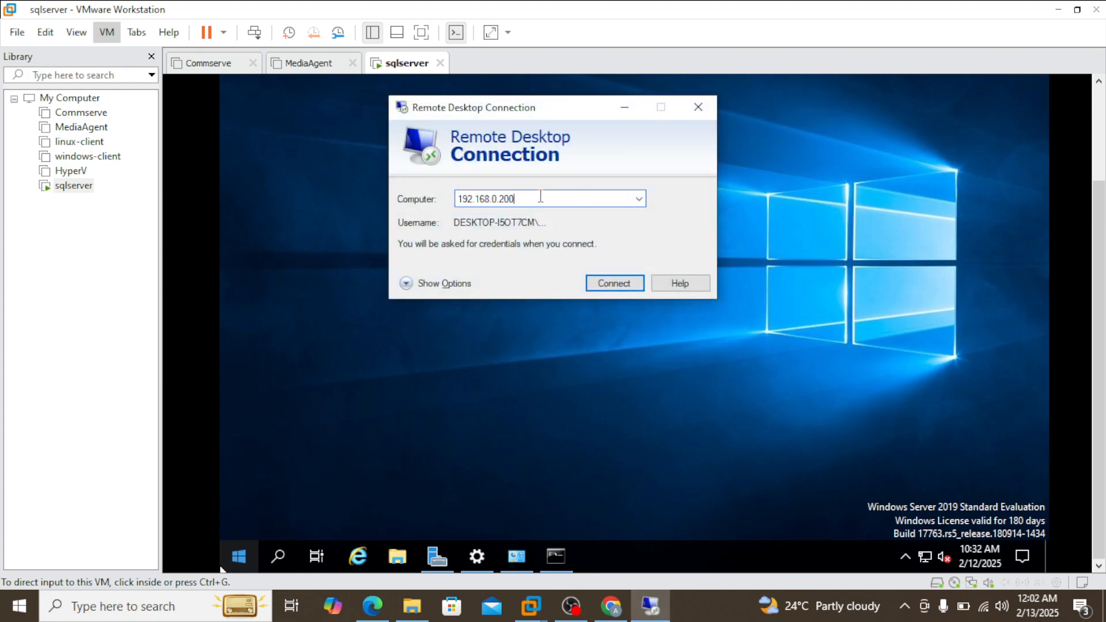
pyautogui.press('BackSpace')
pyautogui.press('BackSpace')
pyautogui.press('BackSpace')
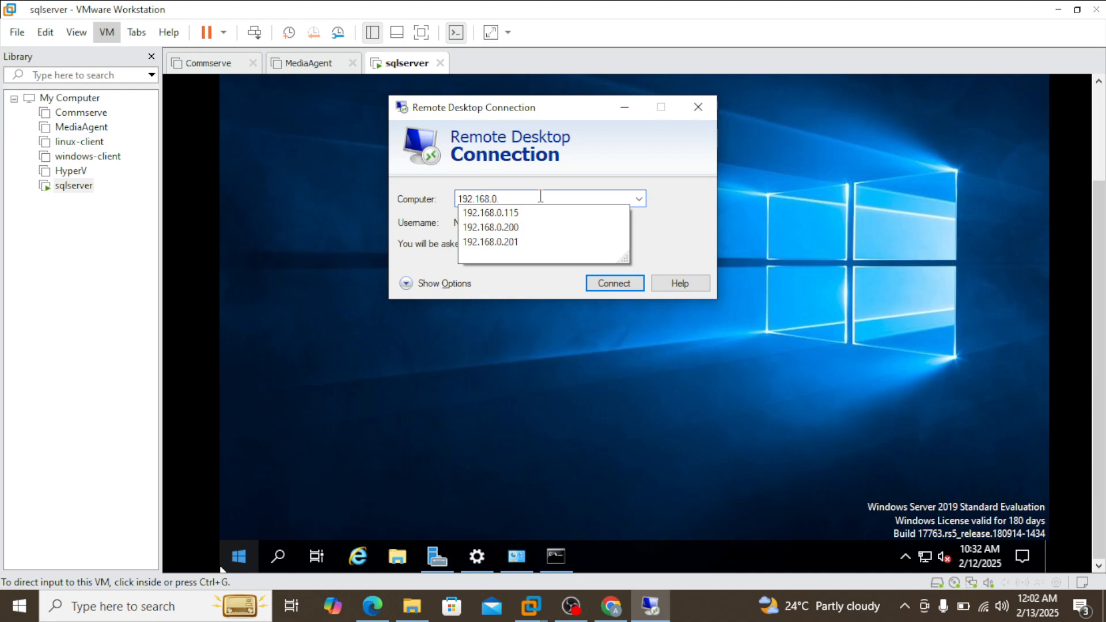
pyautogui.write('132')
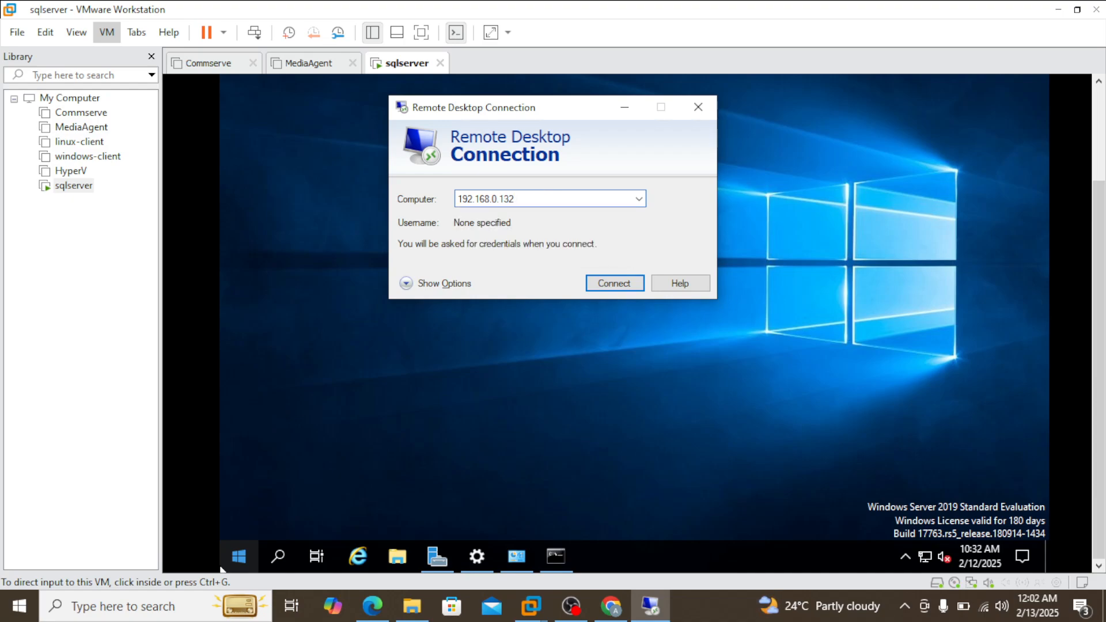
pyautogui.click(621, 285)
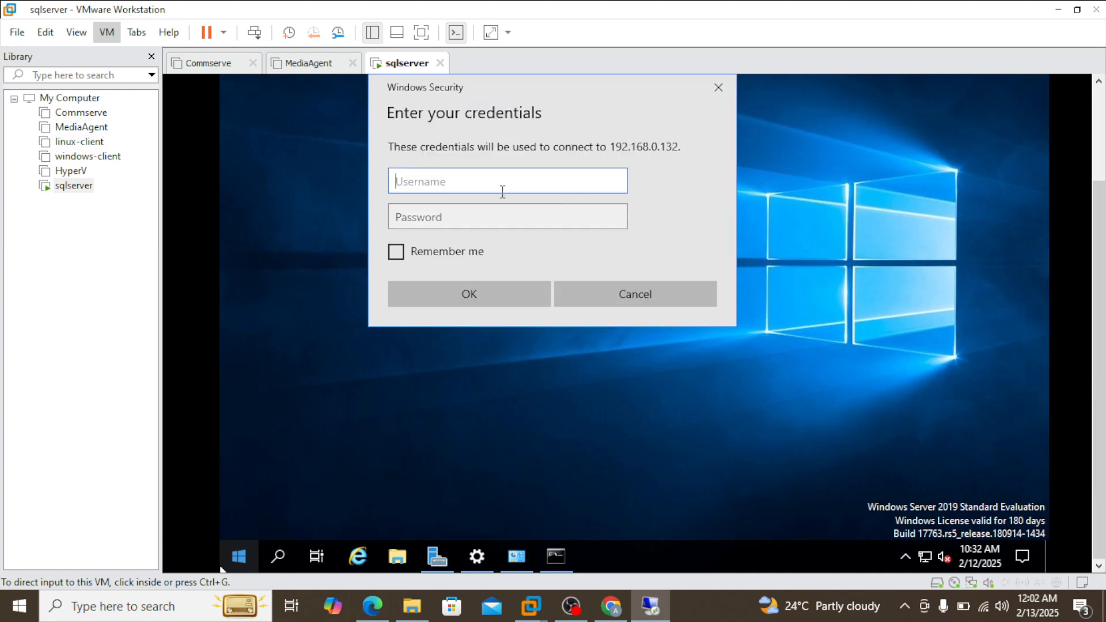
# Step: Sign in to the remote computer as administrator with the account password and accept the untrusted certificate
pyautogui.write('a')
pyautogui.press('BackSpace')
pyautogui.press('BackSpace')
pyautogui.write('dministrator')
pyautogui.press('Tab')
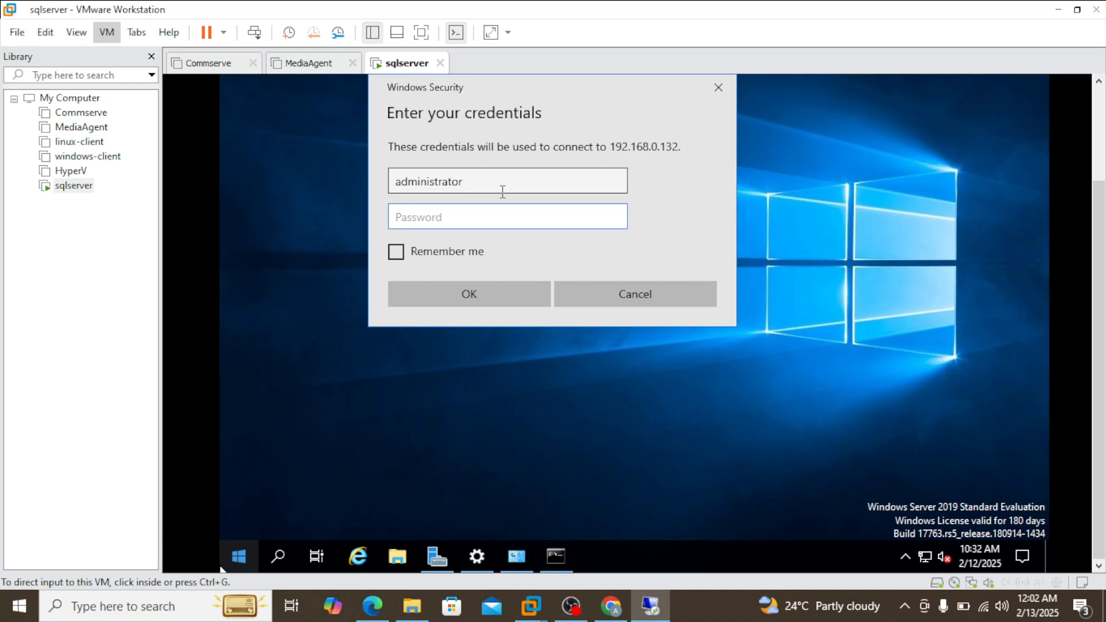
pyautogui.write('•')
pyautogui.press('Return')
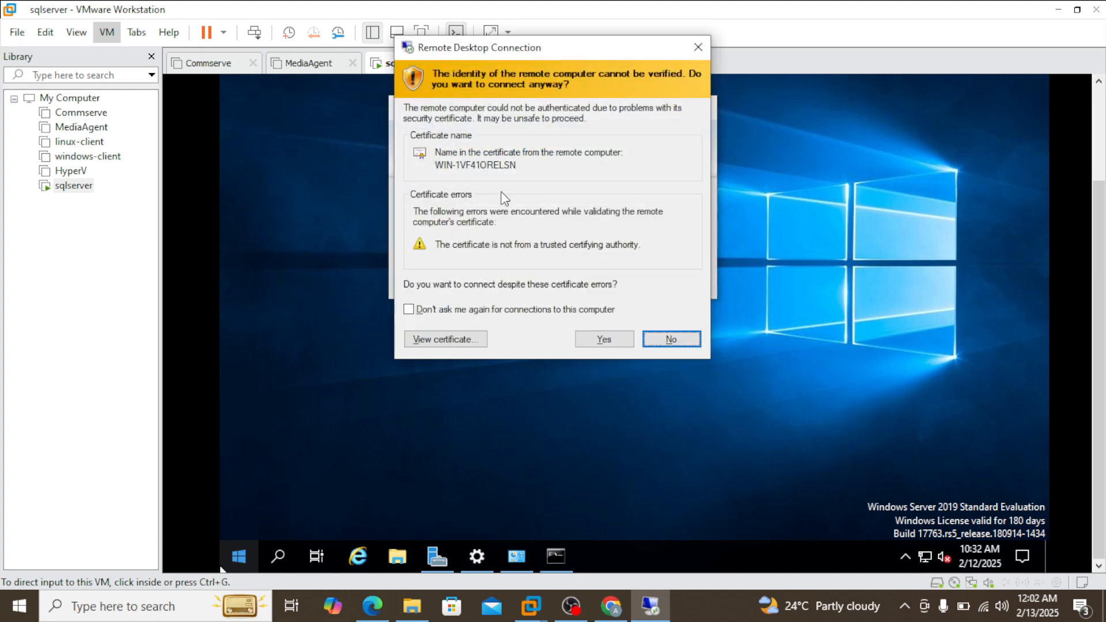
pyautogui.click(593, 339)
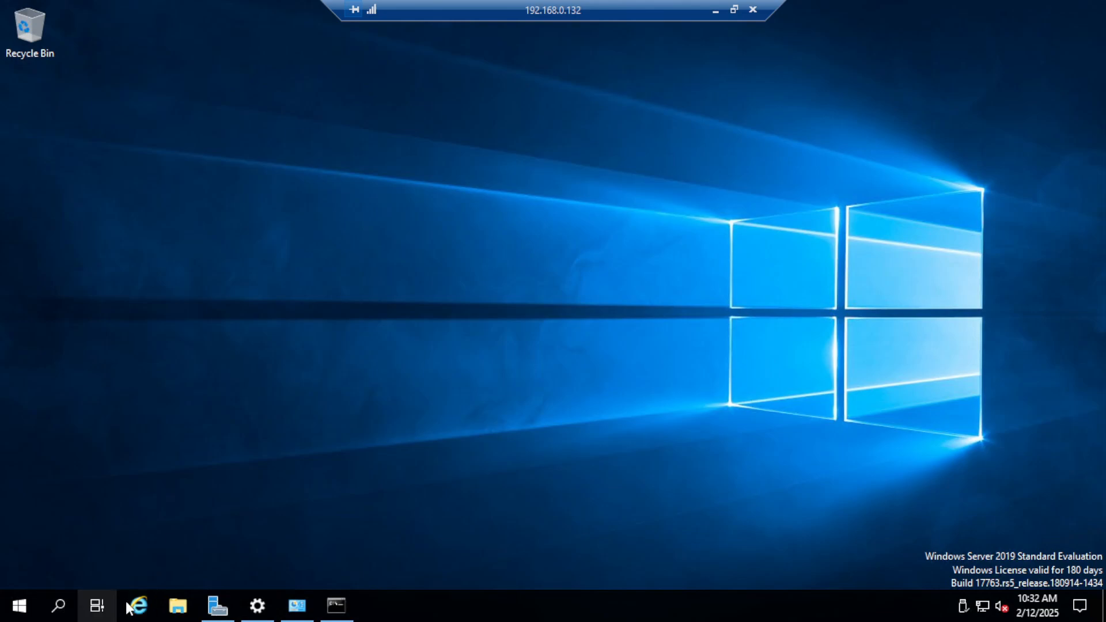
pyautogui.click(59, 605)
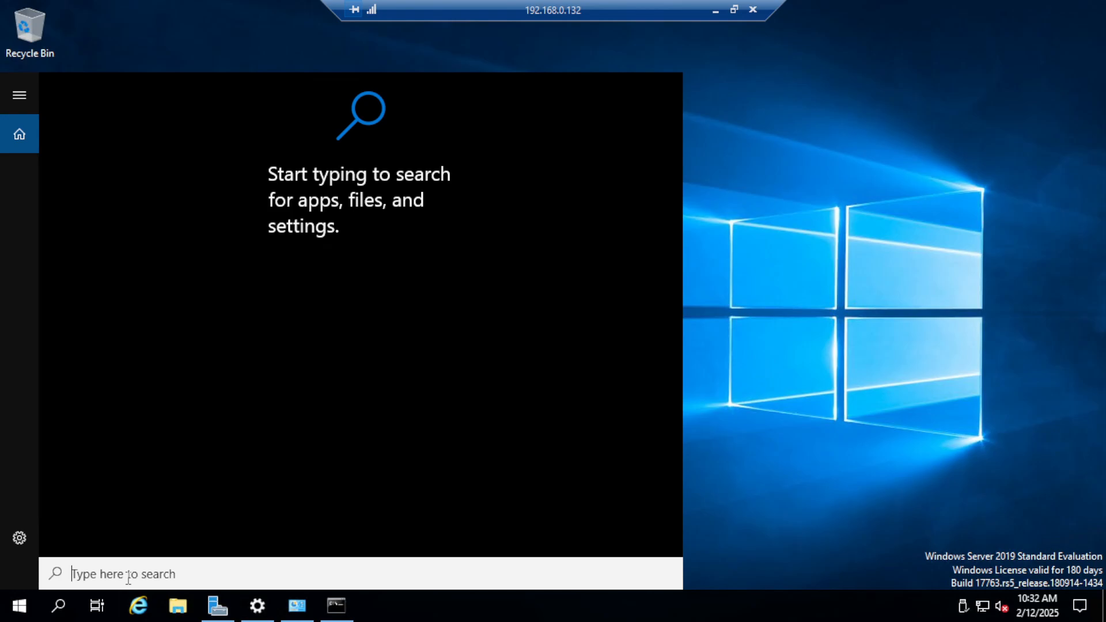
pyautogui.write('c')
pyautogui.press('BackSpace')
pyautogui.write('windows')
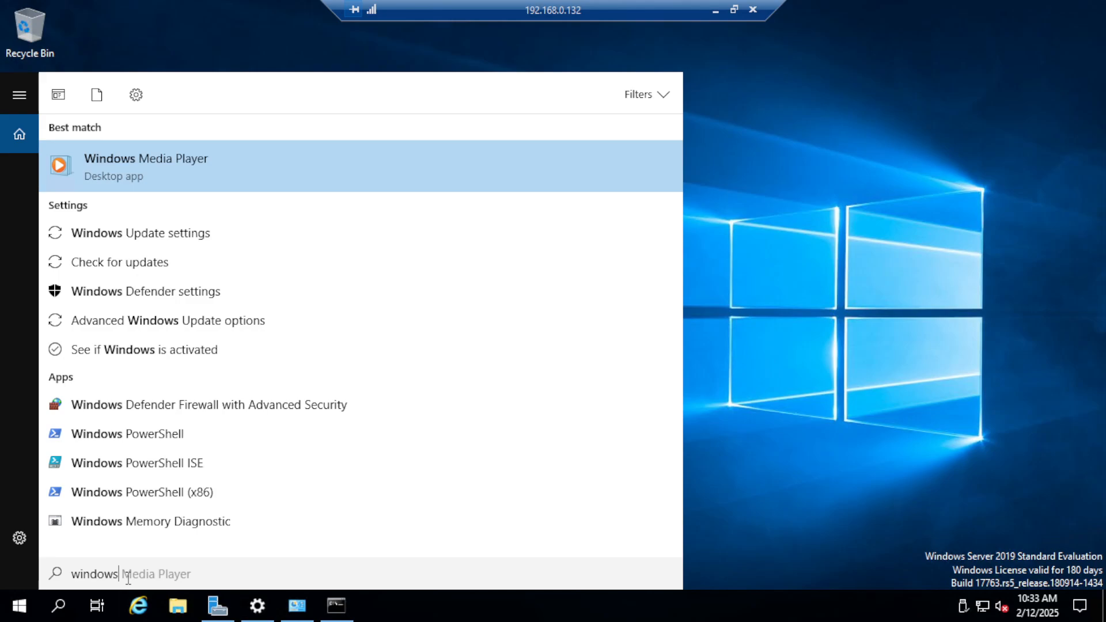
pyautogui.press('BackSpace')
pyautogui.press('BackSpace')
pyautogui.press('BackSpace')
pyautogui.press('BackSpace')
pyautogui.press('BackSpace')
pyautogui.press('BackSpace')
pyautogui.press('BackSpace')
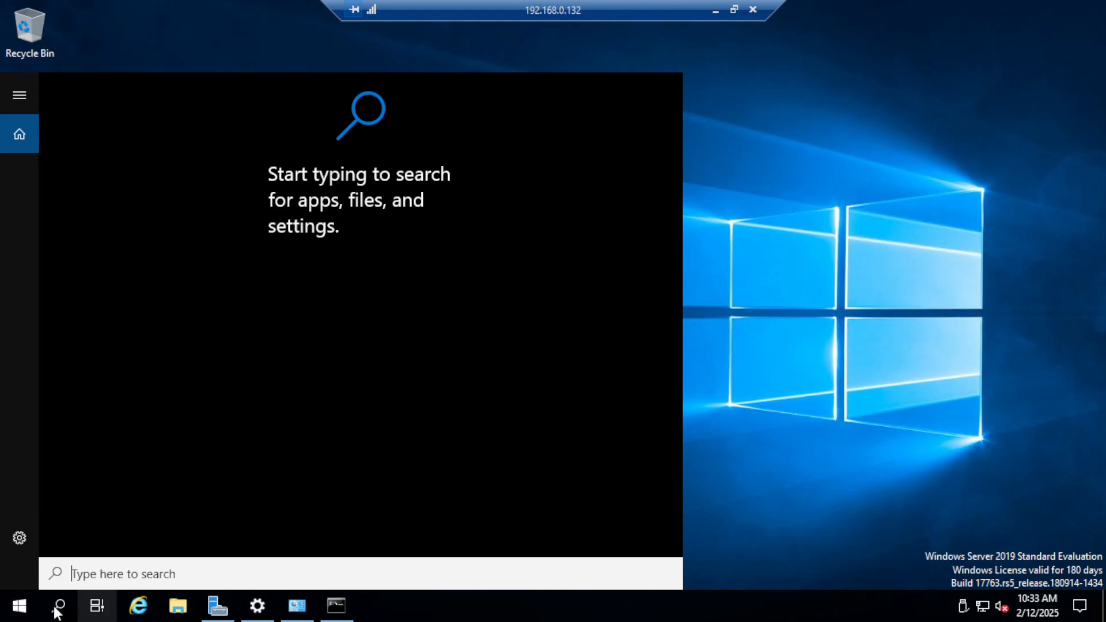
pyautogui.click(22, 607)
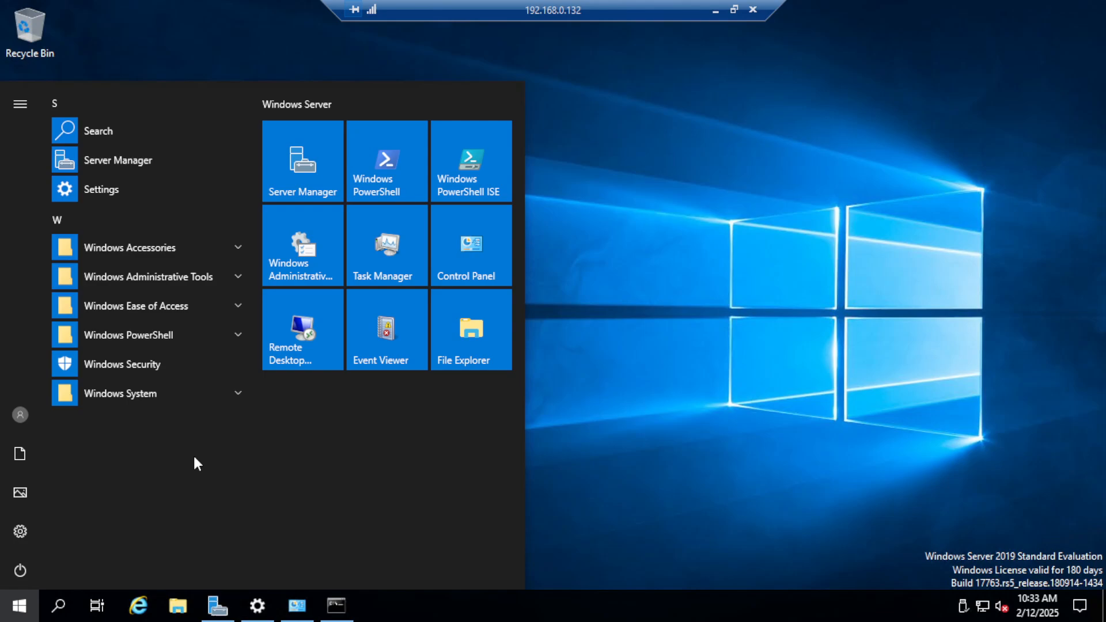
# Step: Search for expl in the remote session and open Internet Explorer
pyautogui.click(60, 606)
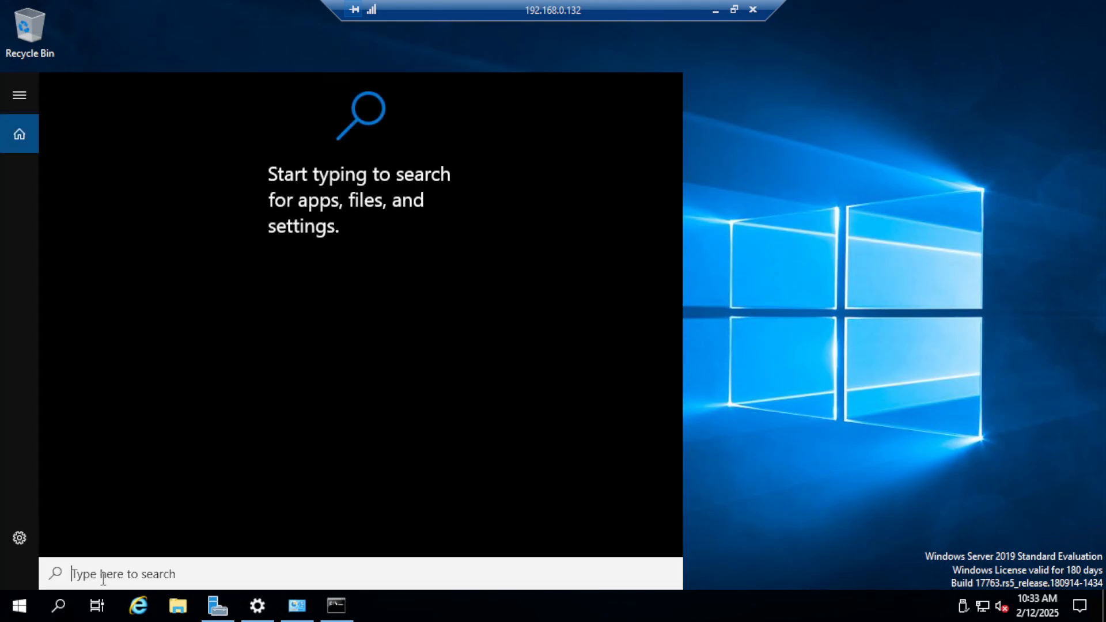
pyautogui.write('expl')
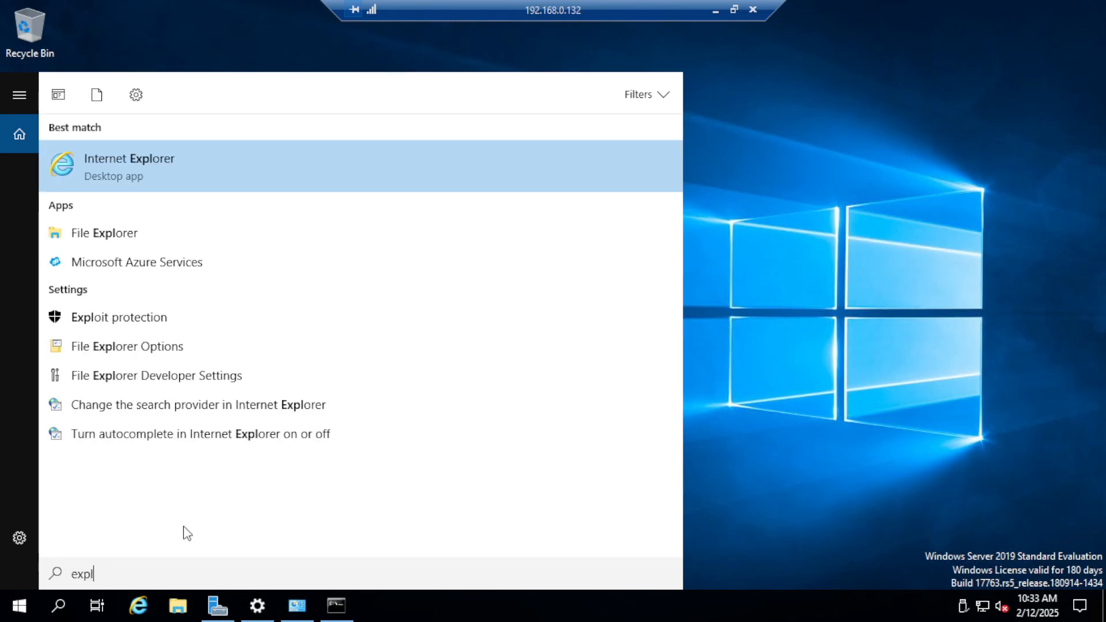
pyautogui.click(168, 157)
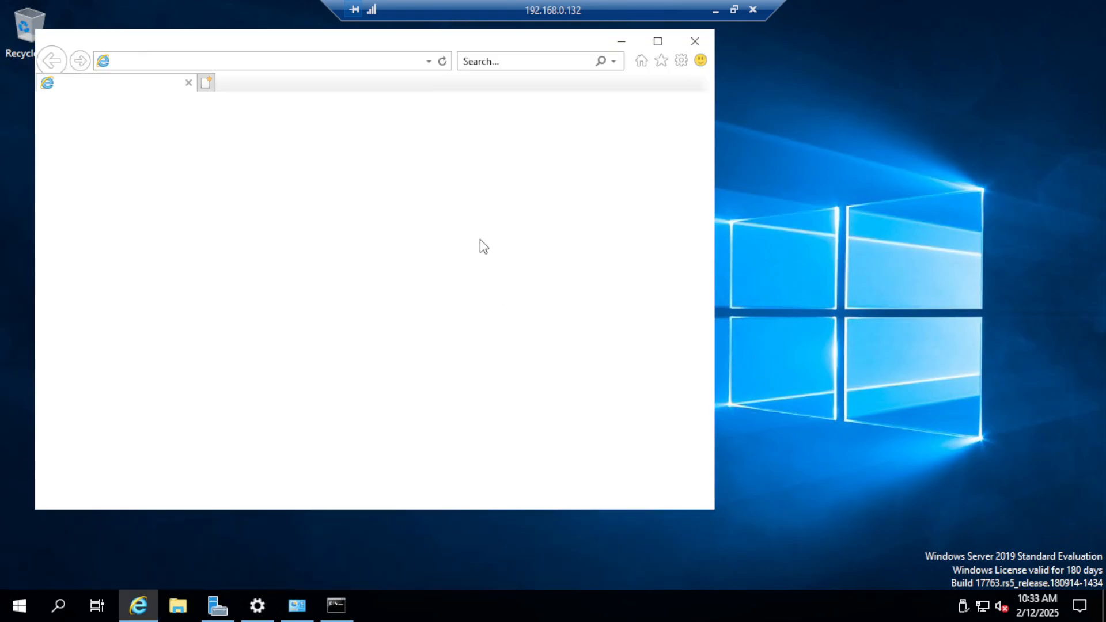
pyautogui.click(559, 399)
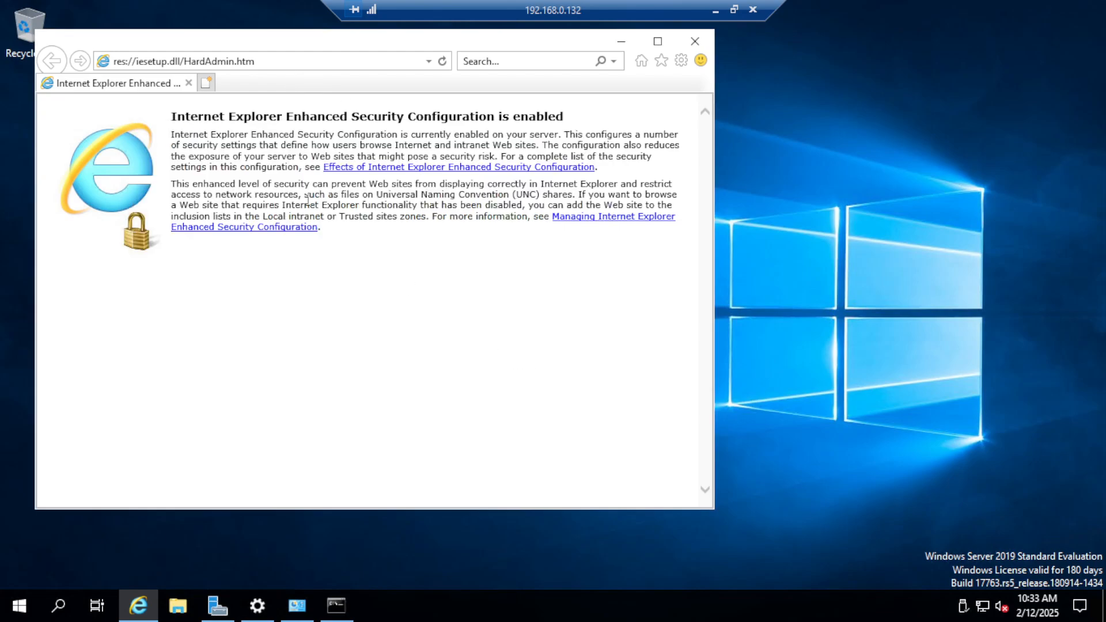
# Step: Try to open google.com in Internet Explorer
pyautogui.click(338, 60)
pyautogui.write('g')
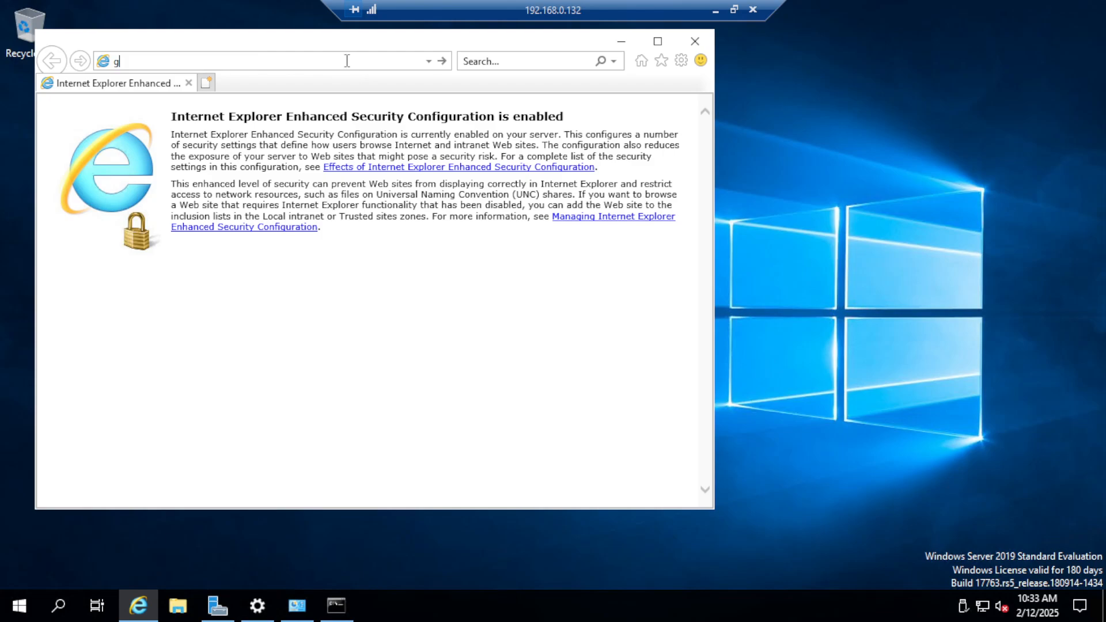
pyautogui.write('oo')
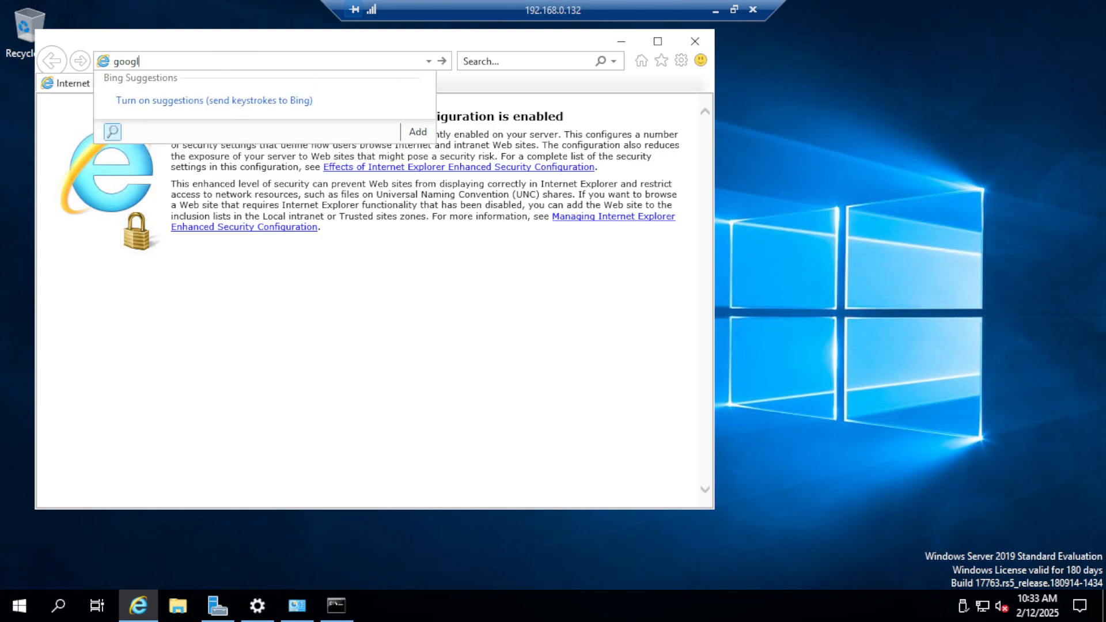
pyautogui.write('gle.com')
pyautogui.press('Return')
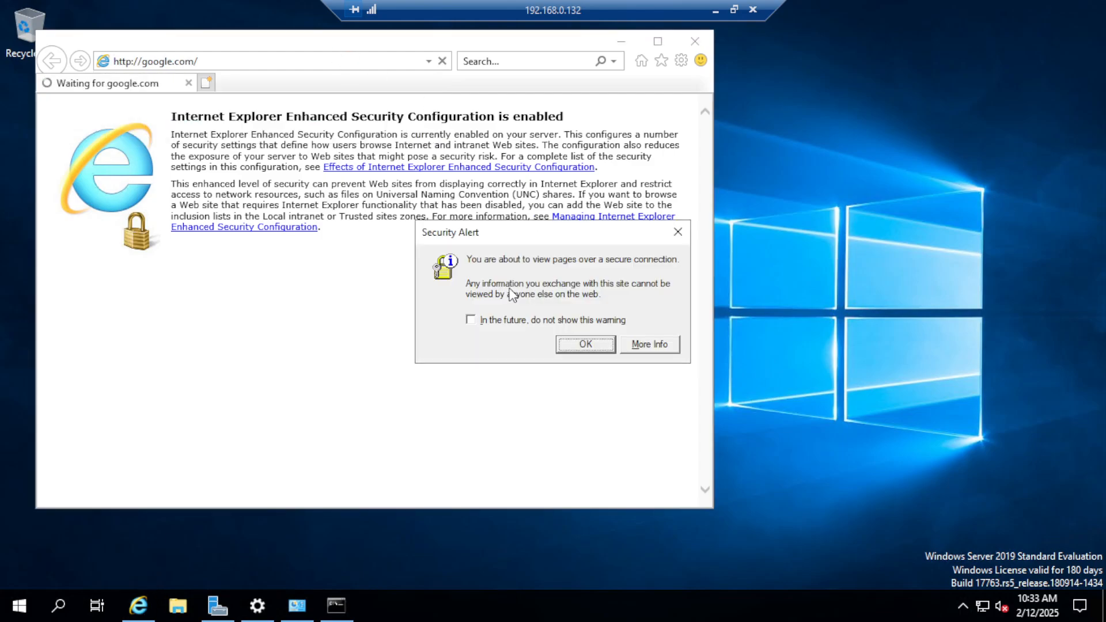
pyautogui.click(715, 11)
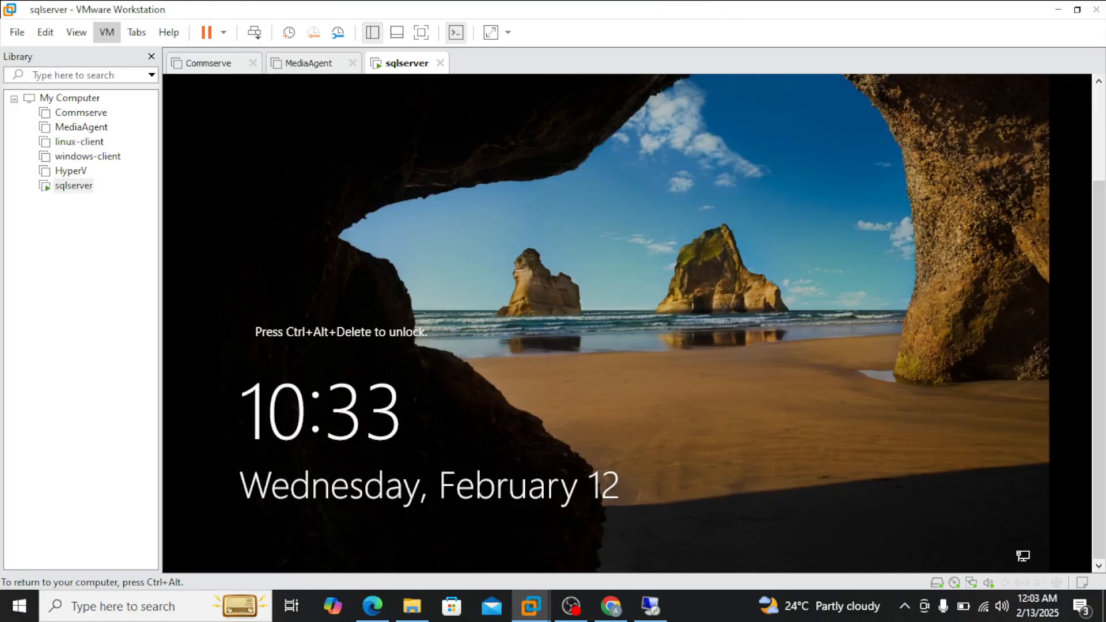
pyautogui.hotkey('ctrl', 'alt')
pyautogui.click(108, 32)
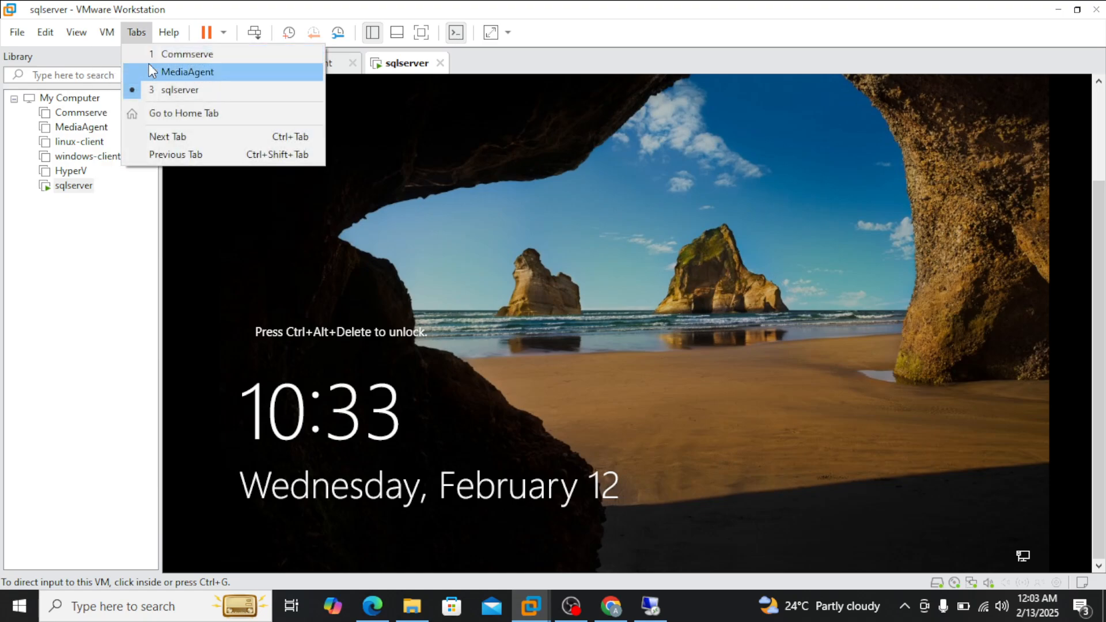
pyautogui.click(724, 491)
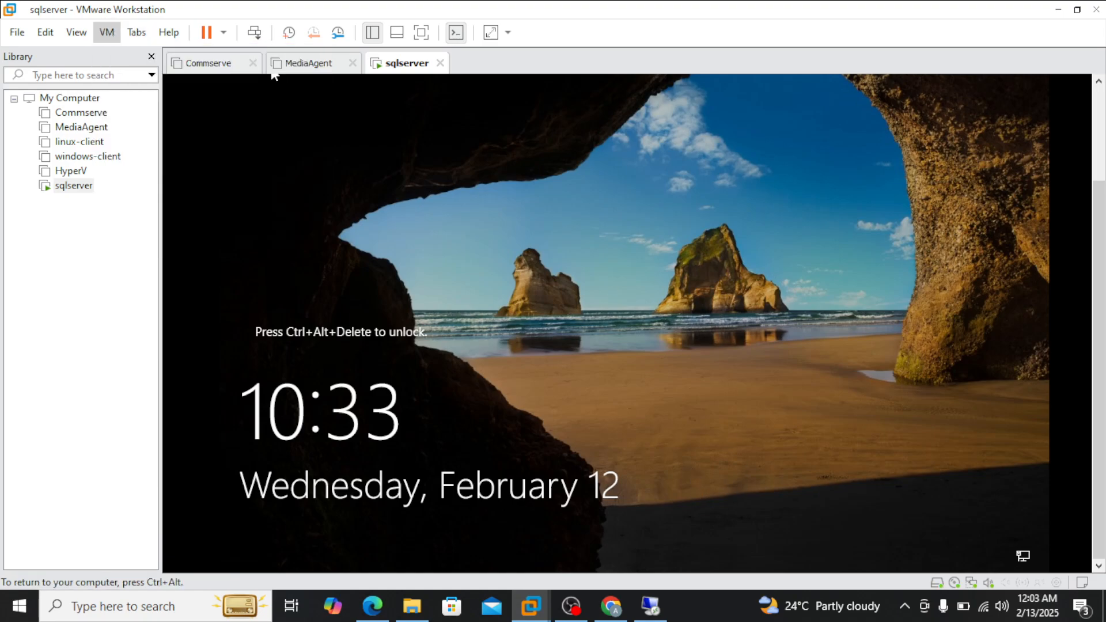
pyautogui.hotkey('ctrl', 'alt')
pyautogui.click(651, 611)
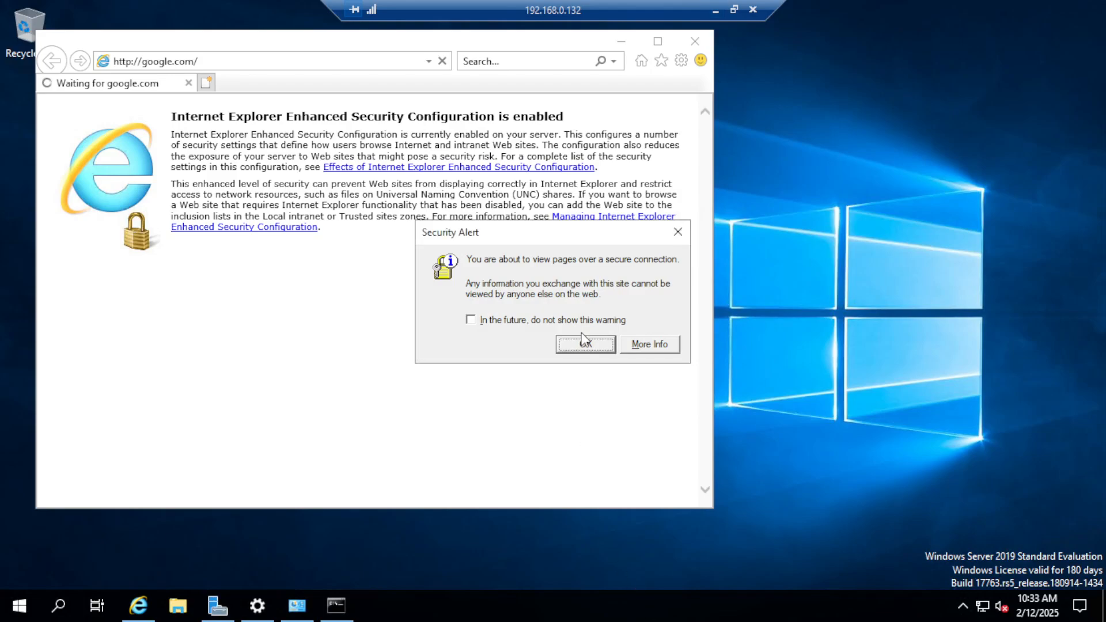
# Step: Dismiss the security alert, close Internet Explorer and turn off IE Enhanced Security Configuration in Server Manager's local server properties
pyautogui.click(678, 231)
pyautogui.click(694, 41)
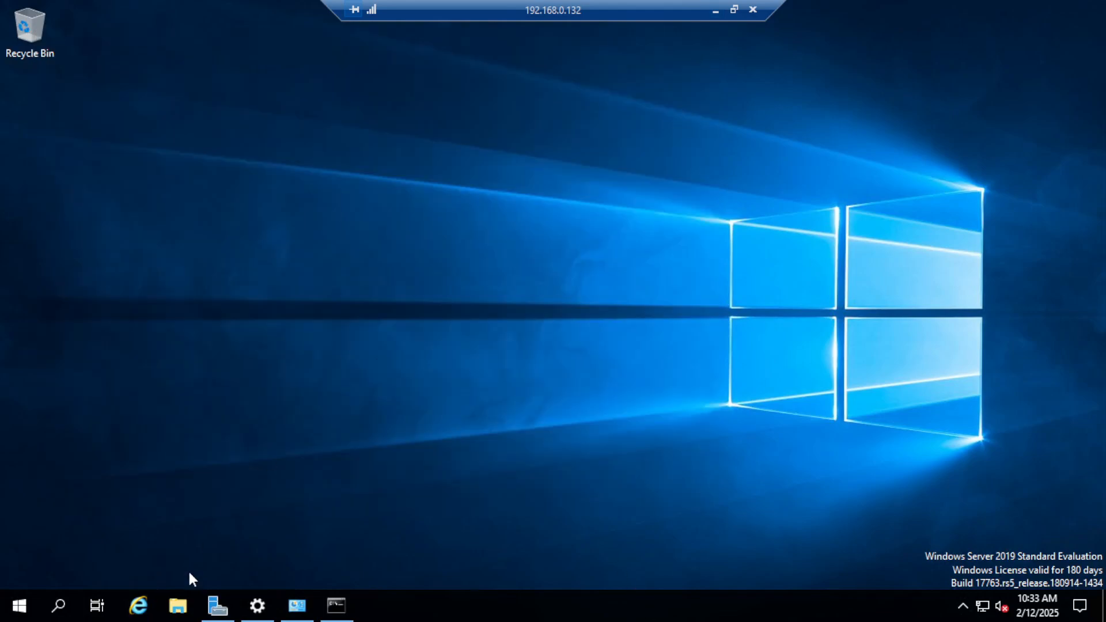
pyautogui.click(59, 605)
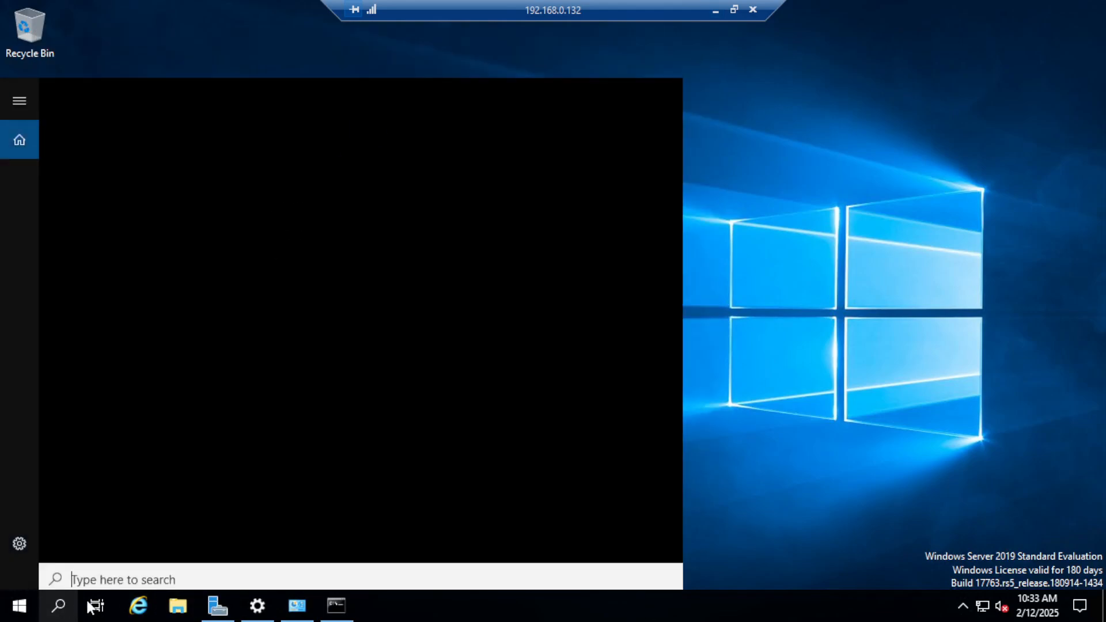
pyautogui.click(218, 605)
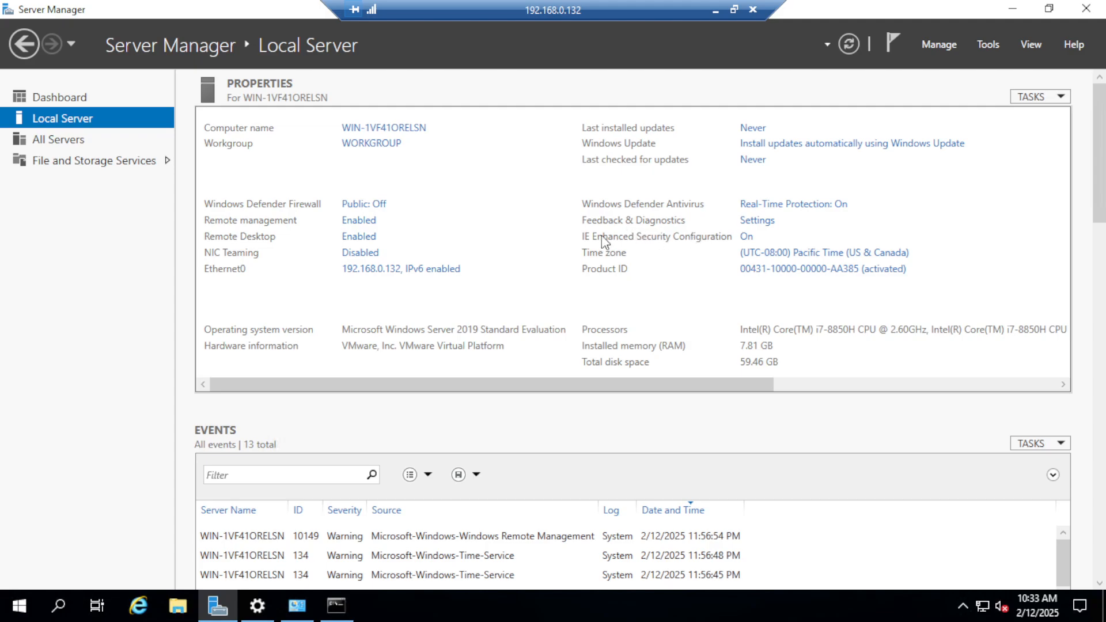
pyautogui.click(747, 237)
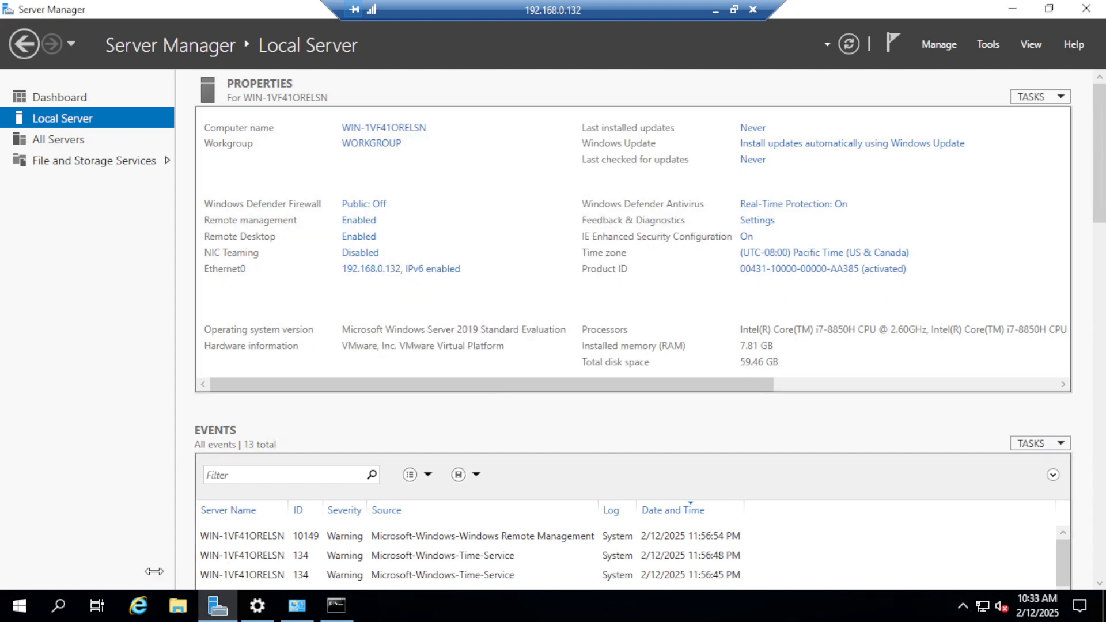
# Step: Reopen Internet Explorer in the remote session and go to google.com
pyautogui.click(139, 606)
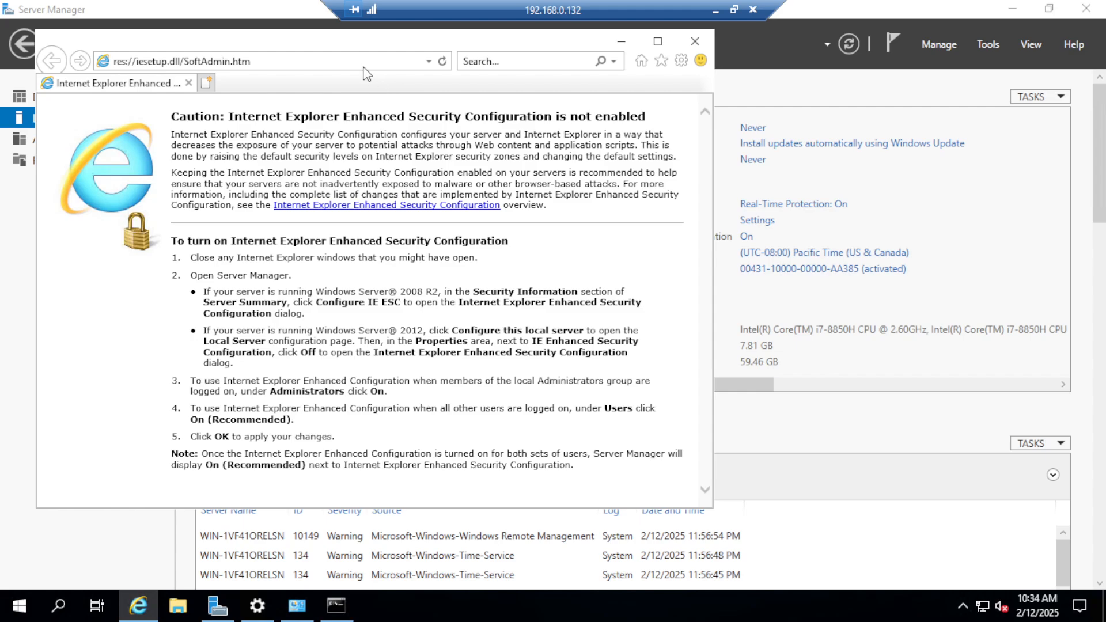
pyautogui.click(363, 60)
pyautogui.write('goog')
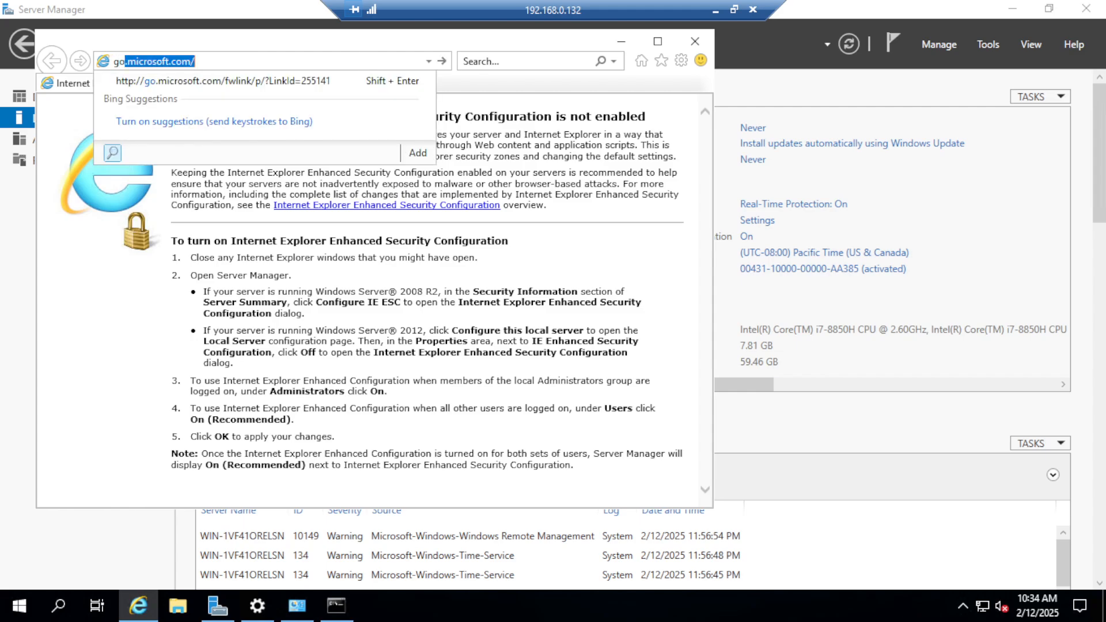
pyautogui.write('le.com')
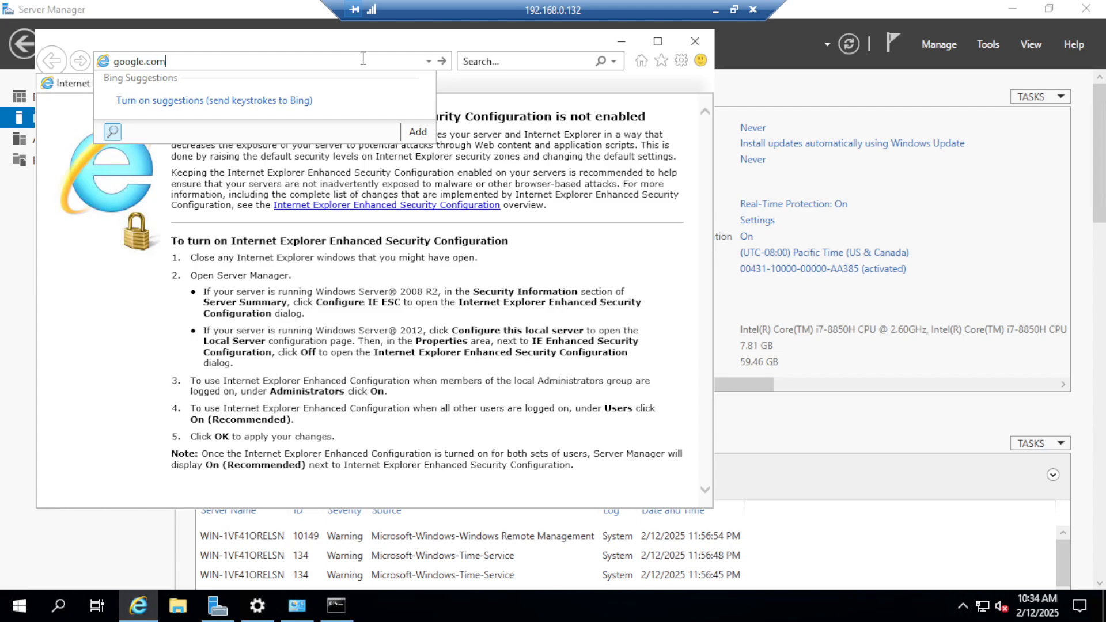
pyautogui.press('Return')
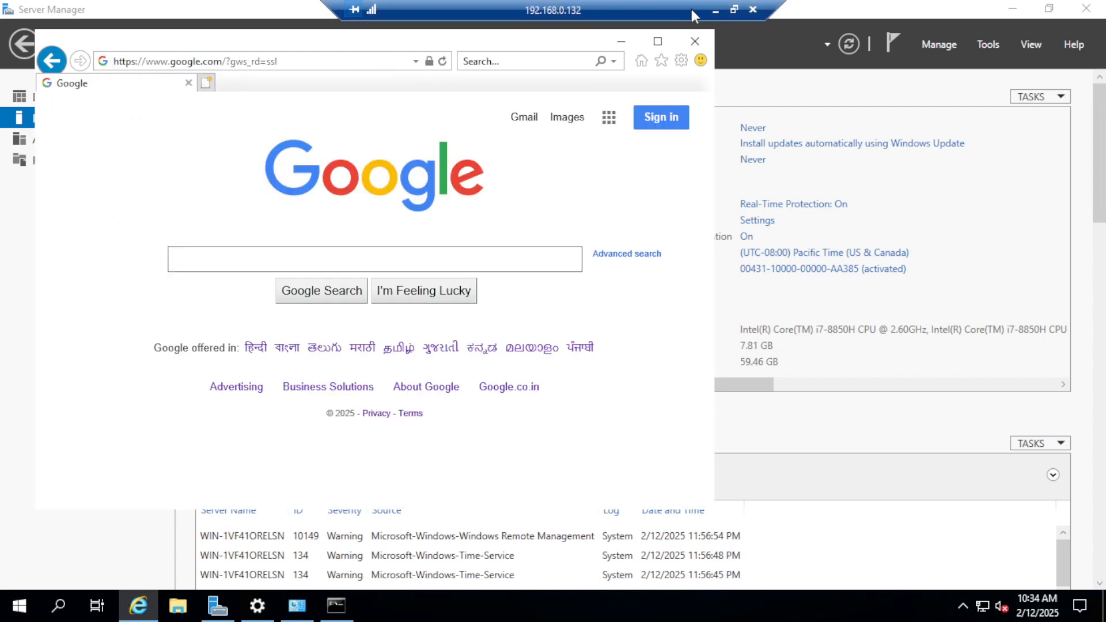
# Step: Maximize the browser, search Google for download sql server and open Microsoft's SQL Server Downloads page
pyautogui.click(666, 42)
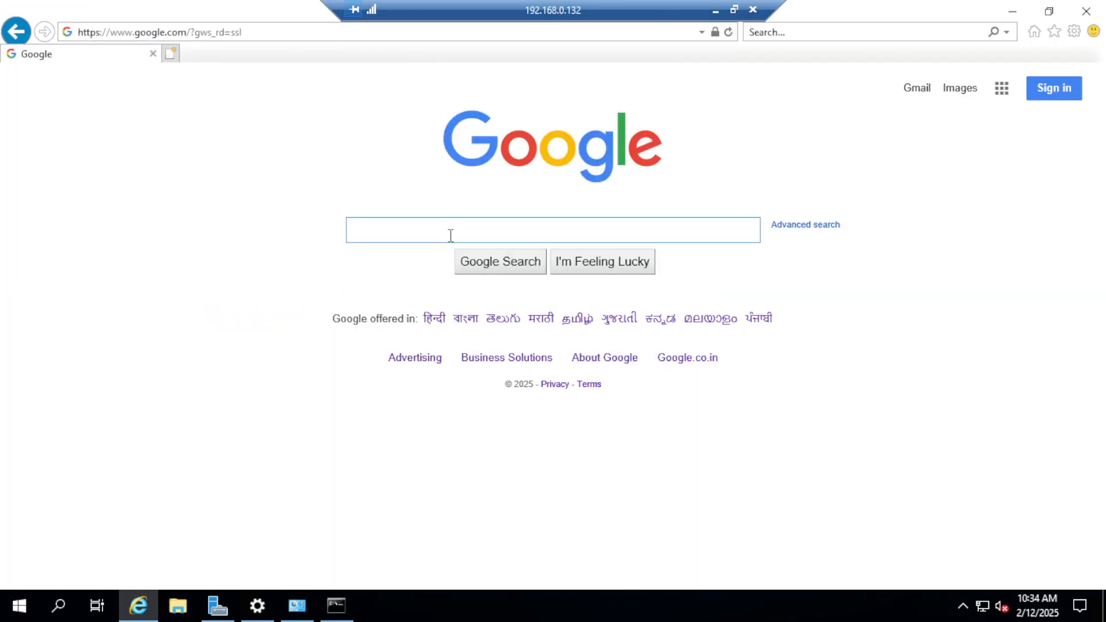
pyautogui.click(446, 234)
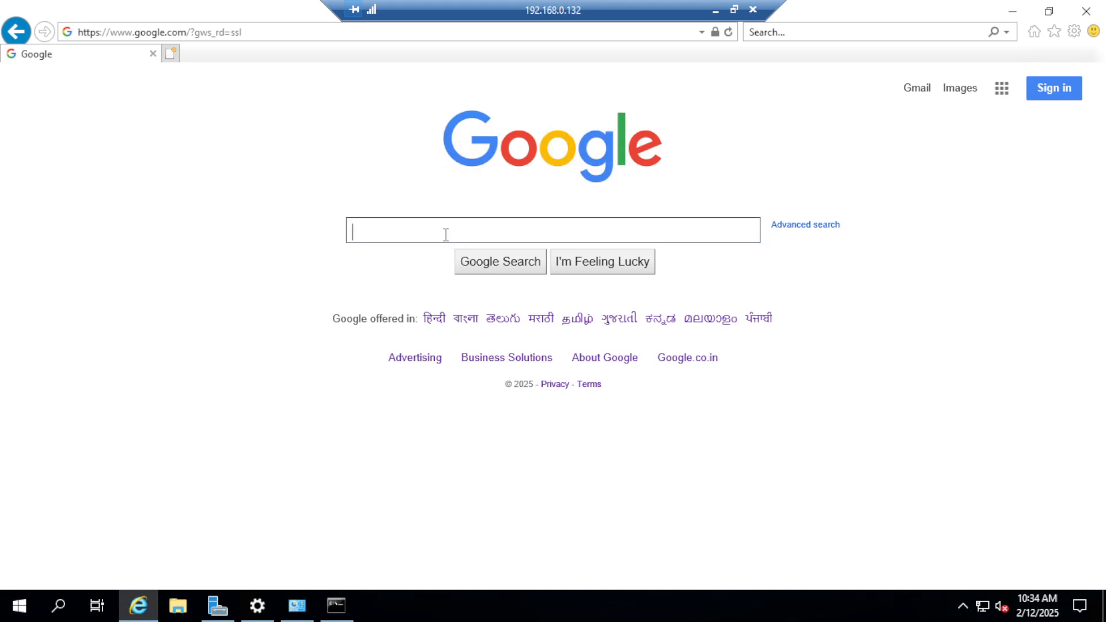
pyautogui.write('download ')
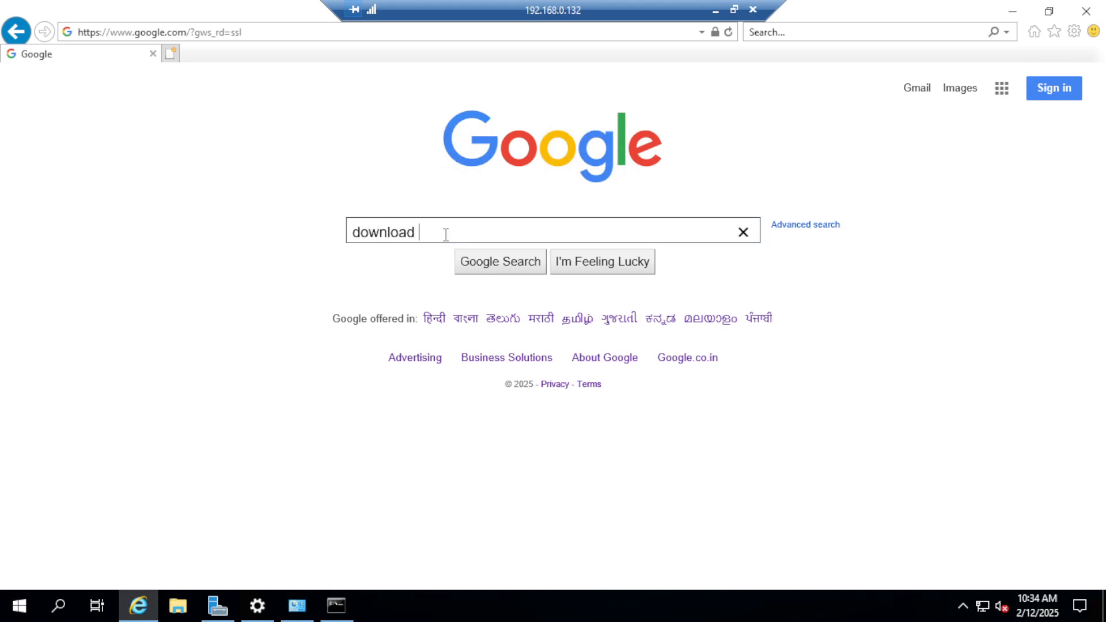
pyautogui.write('sql srerver')
pyautogui.press('Return')
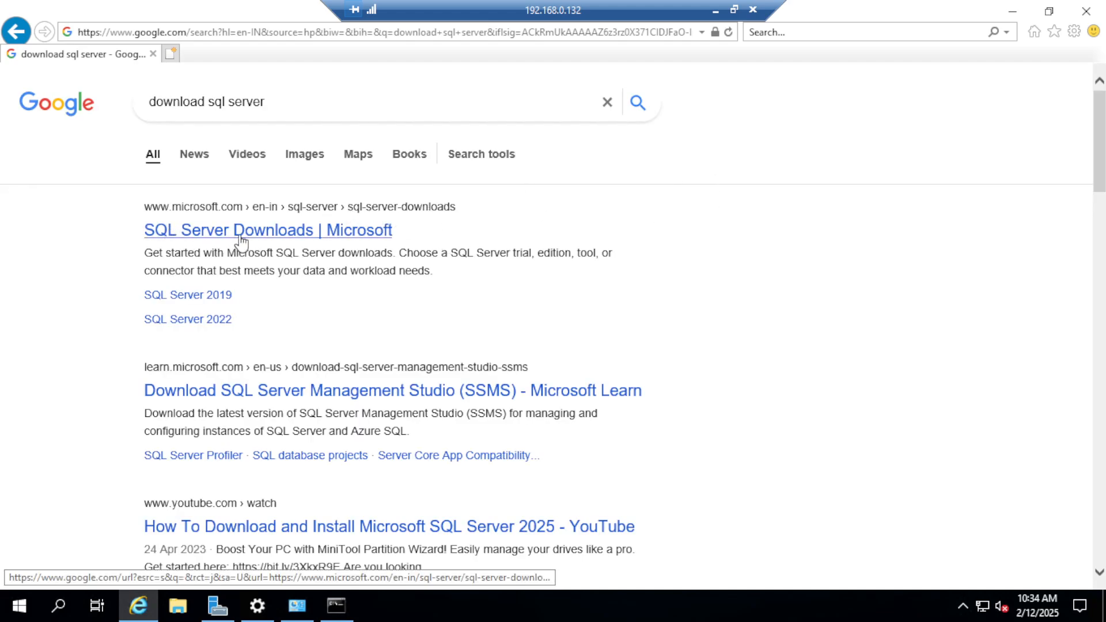
pyautogui.click(256, 234)
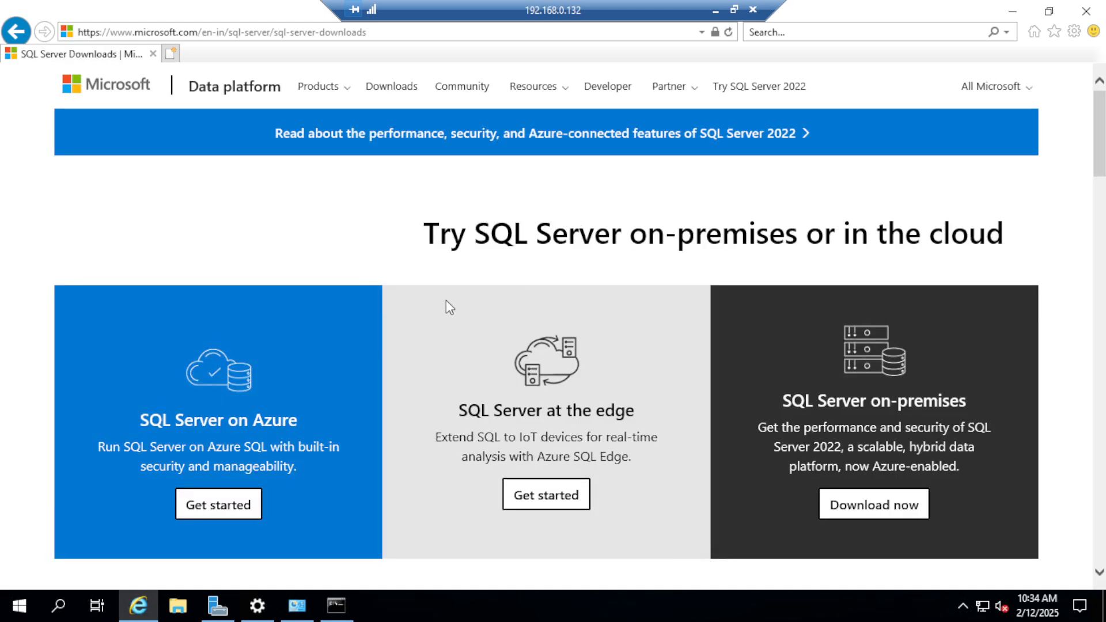
# Step: Download the free SQL Server 2022 Developer edition and save its installer, SQL2022-SSEI-Dev.exe
pyautogui.scroll(-10, 437, 295)
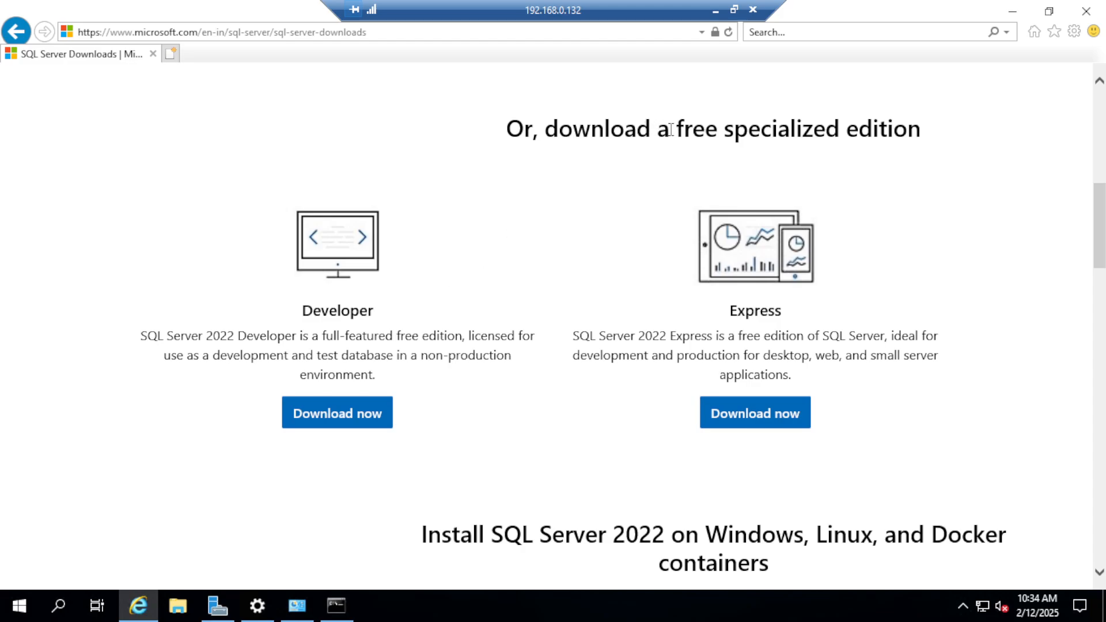
pyautogui.moveTo(671, 129); pyautogui.dragTo(881, 155)
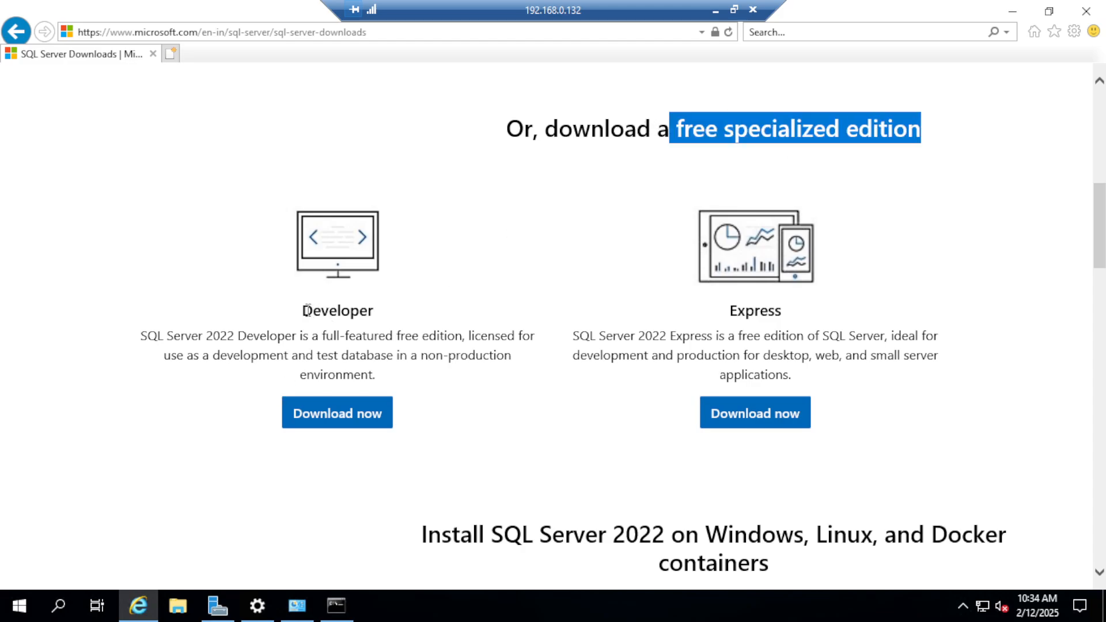
pyautogui.moveTo(306, 311); pyautogui.dragTo(380, 317)
pyautogui.click(331, 317)
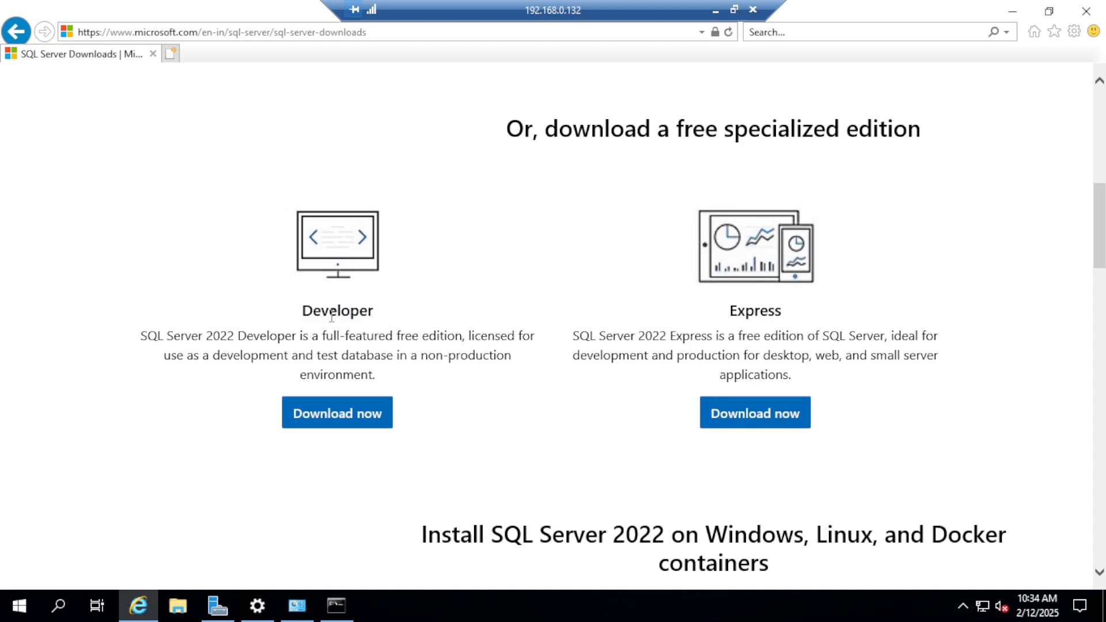
pyautogui.moveTo(310, 316); pyautogui.dragTo(370, 316)
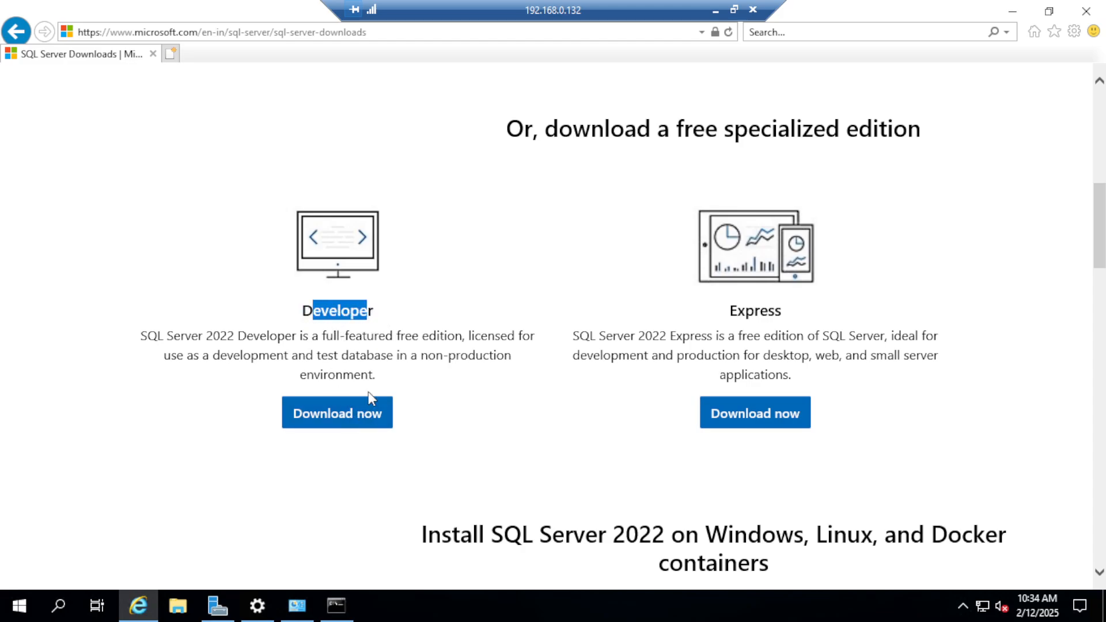
pyautogui.click(371, 421)
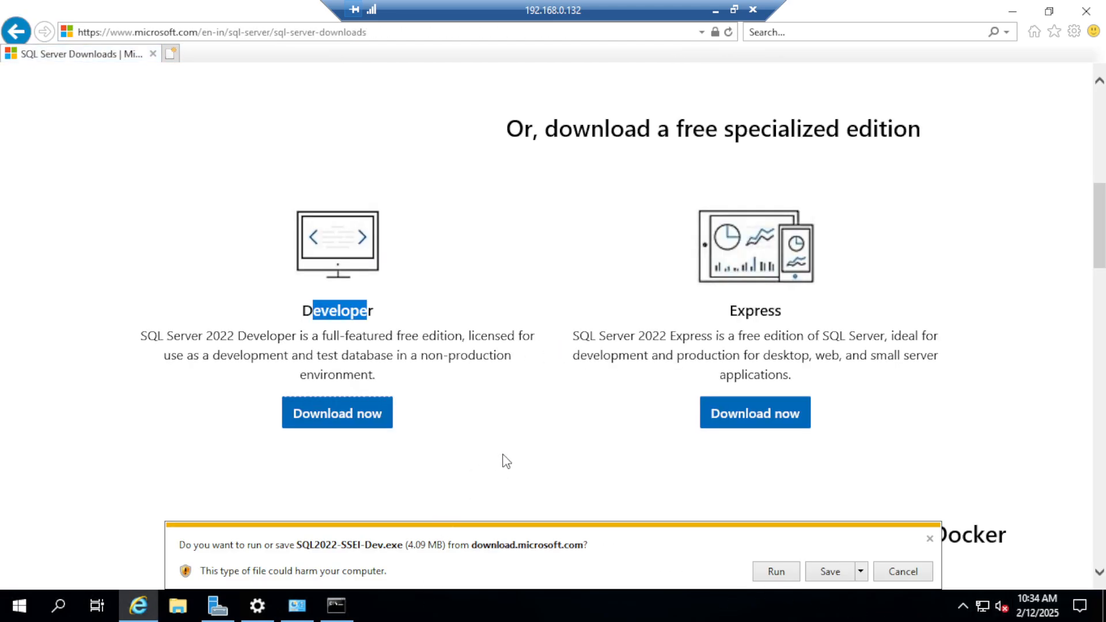
pyautogui.click(832, 576)
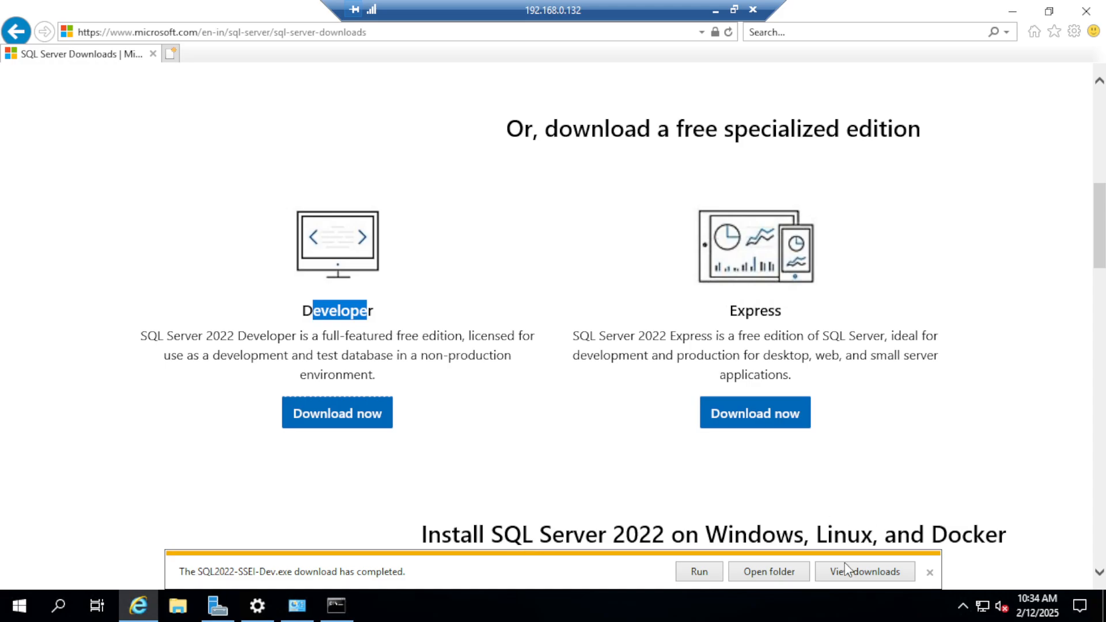
# Step: Open the Downloads folder from the browser's download list and run SQL2022-SSEI-Dev as administrator
pyautogui.click(863, 573)
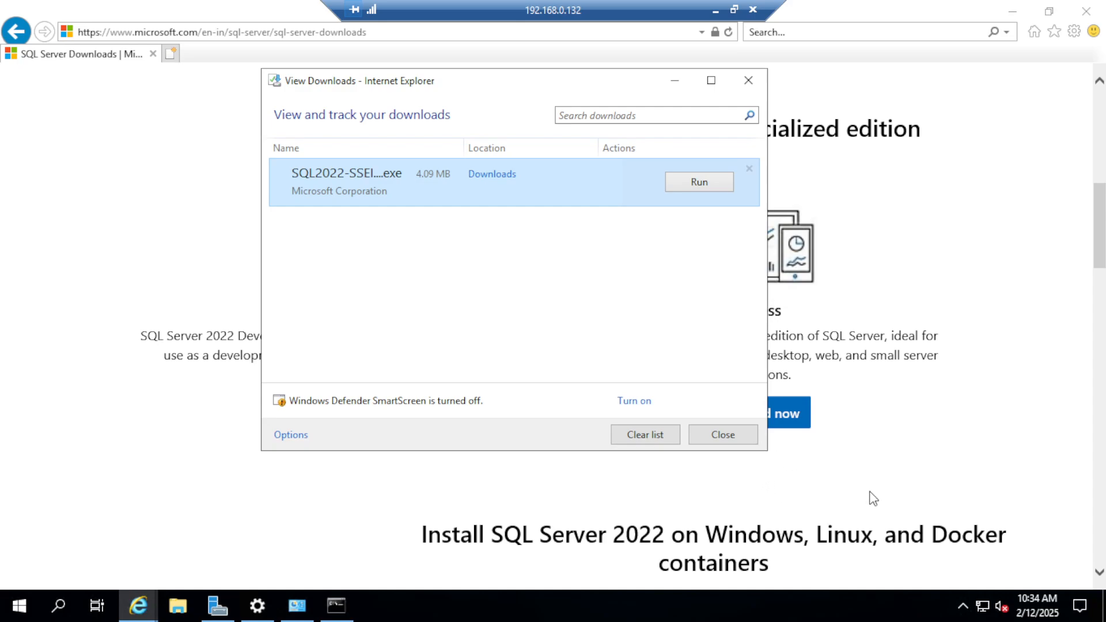
pyautogui.click(494, 175)
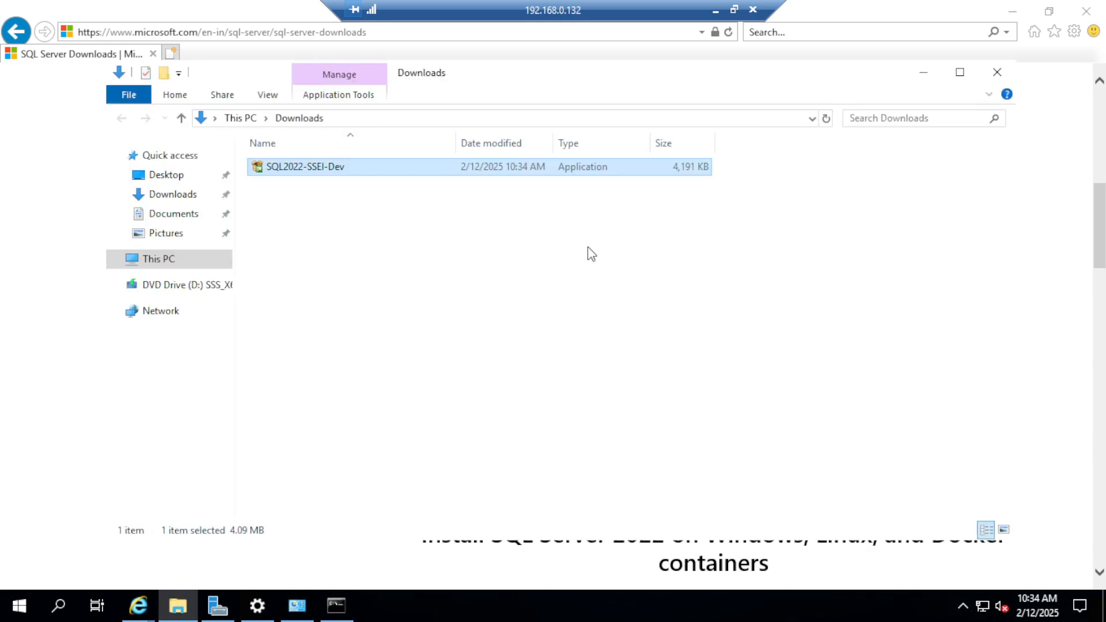
pyautogui.rightClick(367, 175)
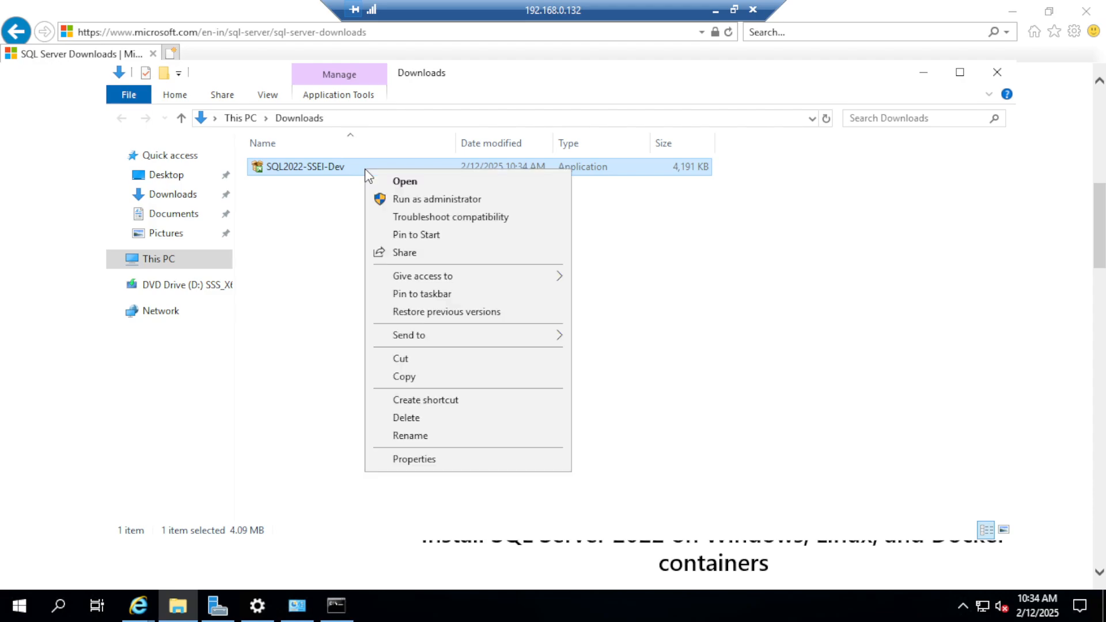
pyautogui.click(455, 202)
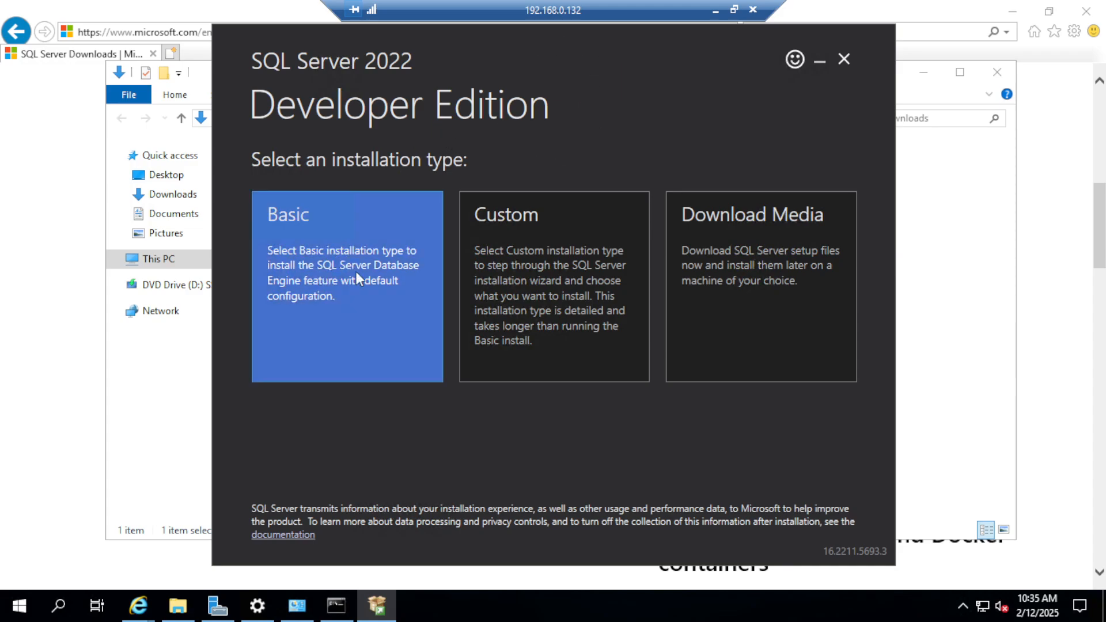
# Step: Start a Basic installation, accepting the license terms and keeping the install location C:\Program Files\Microsoft SQL Server
pyautogui.click(410, 316)
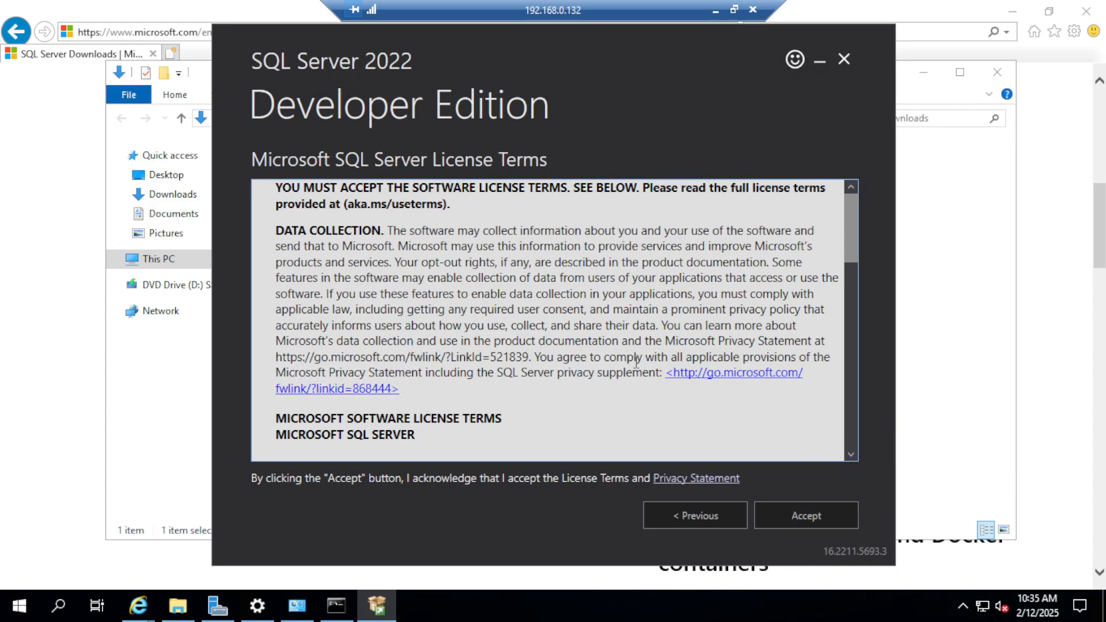
pyautogui.click(802, 513)
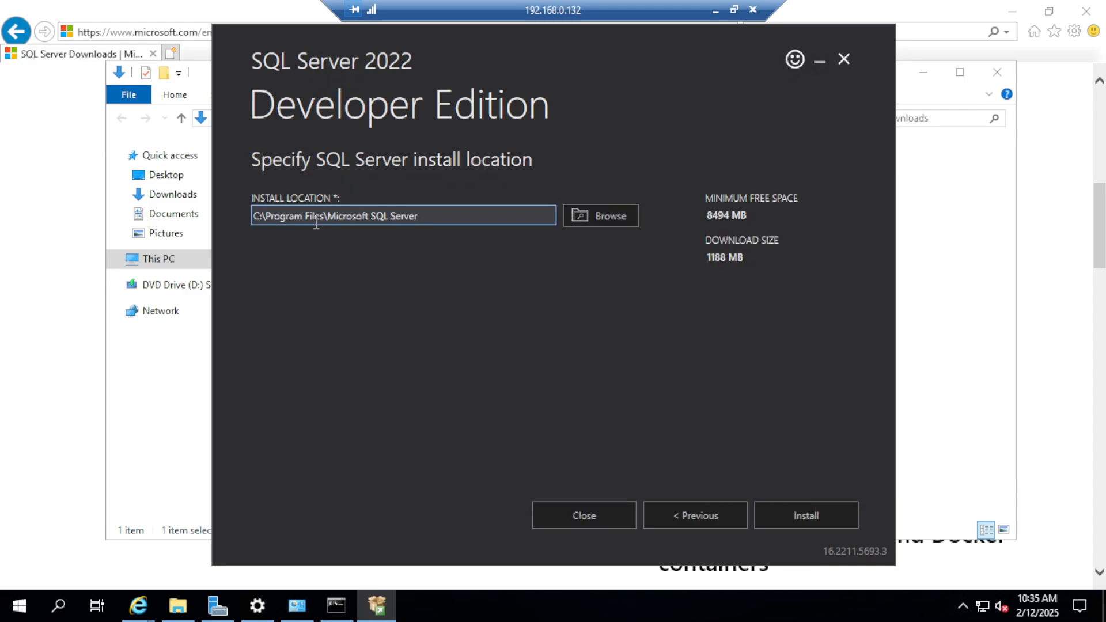
pyautogui.click(805, 515)
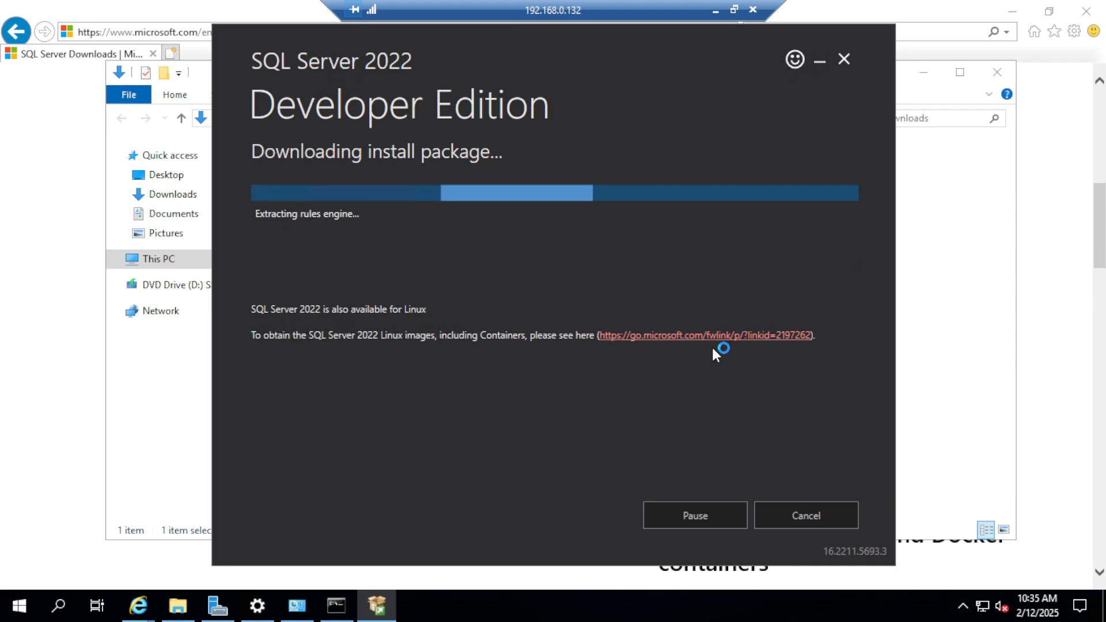
# Step: Restore the remote session to a smaller window and review the connection string on the installation summary
pyautogui.click(735, 10)
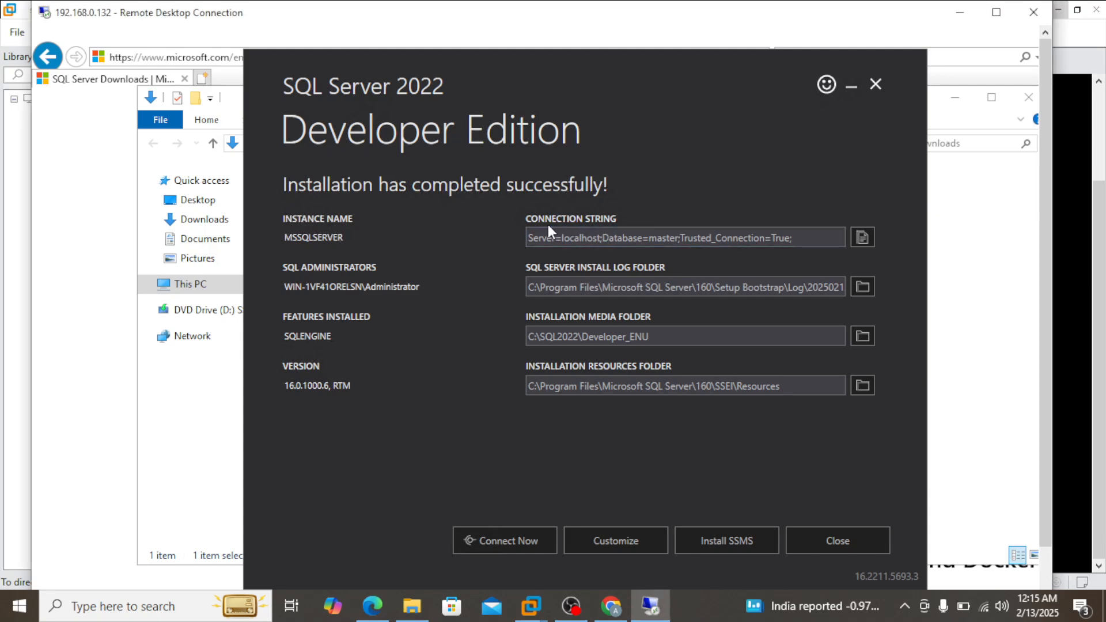
pyautogui.moveTo(535, 238); pyautogui.dragTo(616, 237)
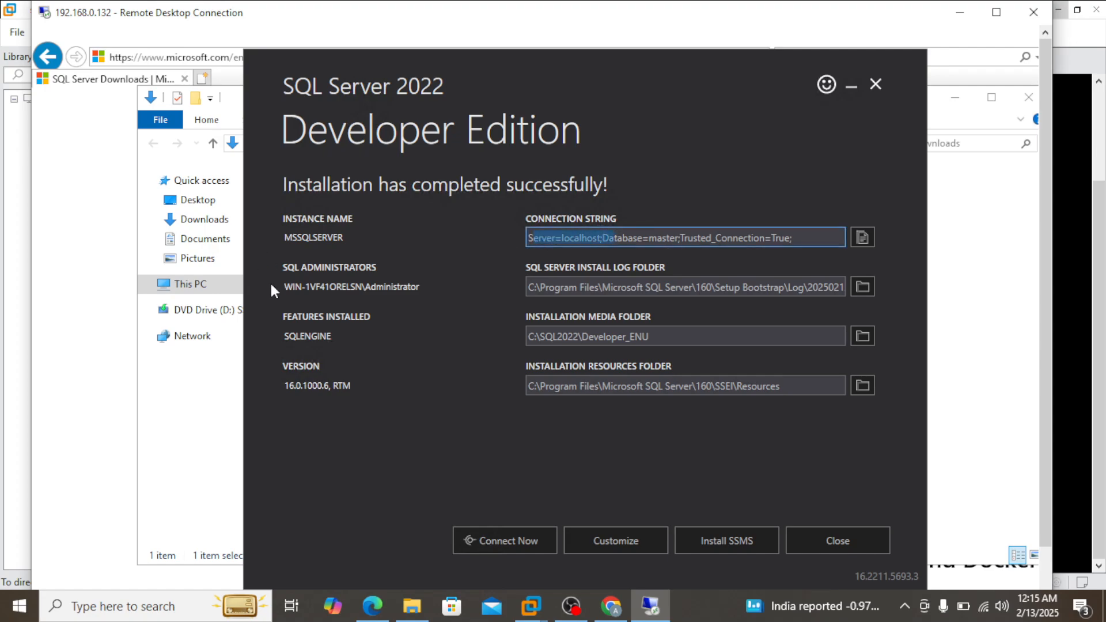
# Step: Launch the SSMS installation from the SQL Server 2022 completion screen and return to the remote session showing its download page
pyautogui.moveTo(286, 268); pyautogui.dragTo(348, 251)
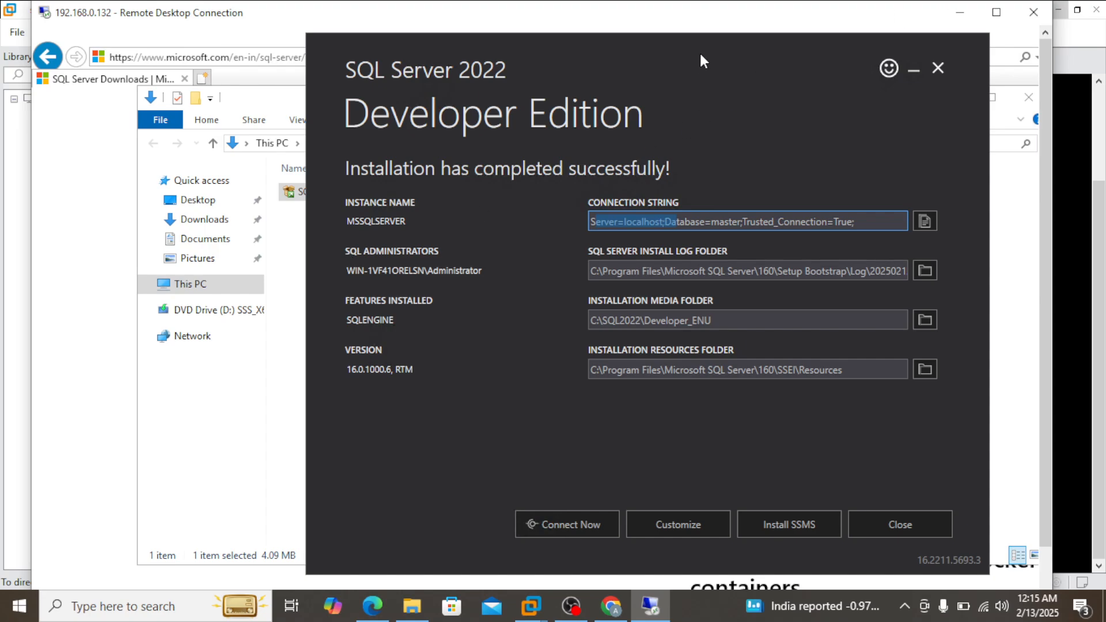
pyautogui.moveTo(702, 54); pyautogui.dragTo(634, 67)
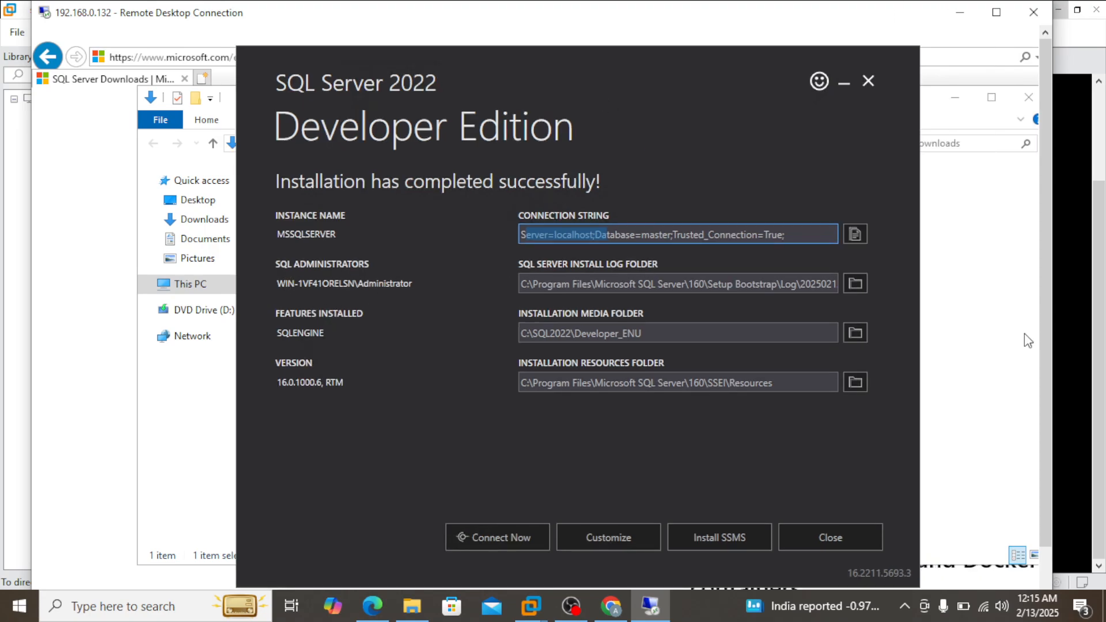
pyautogui.moveTo(1048, 356); pyautogui.dragTo(1043, 398)
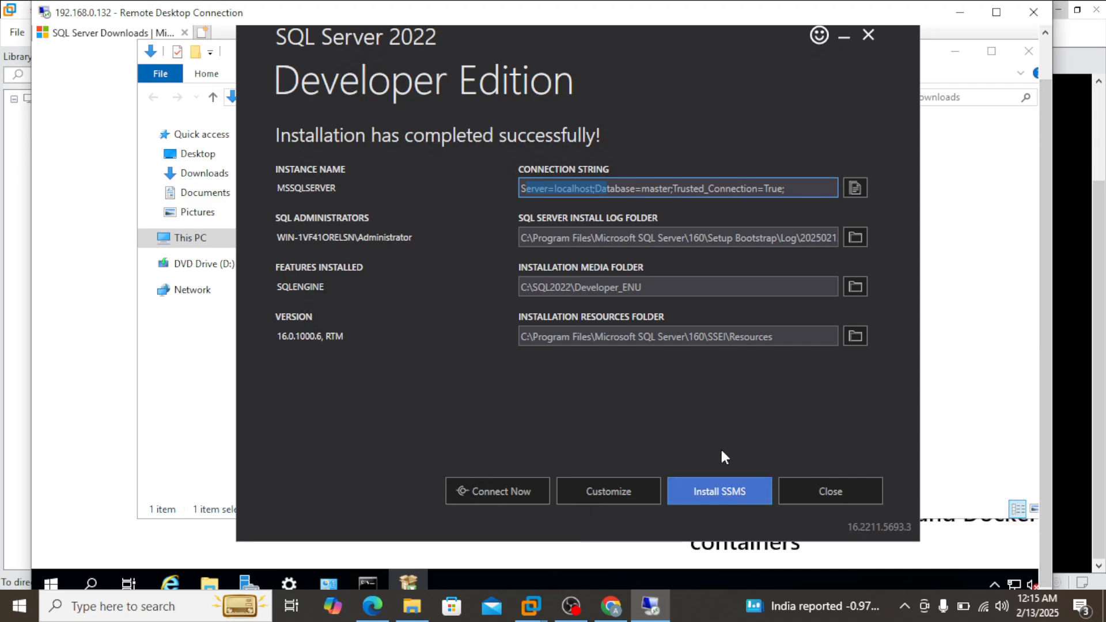
pyautogui.click(735, 485)
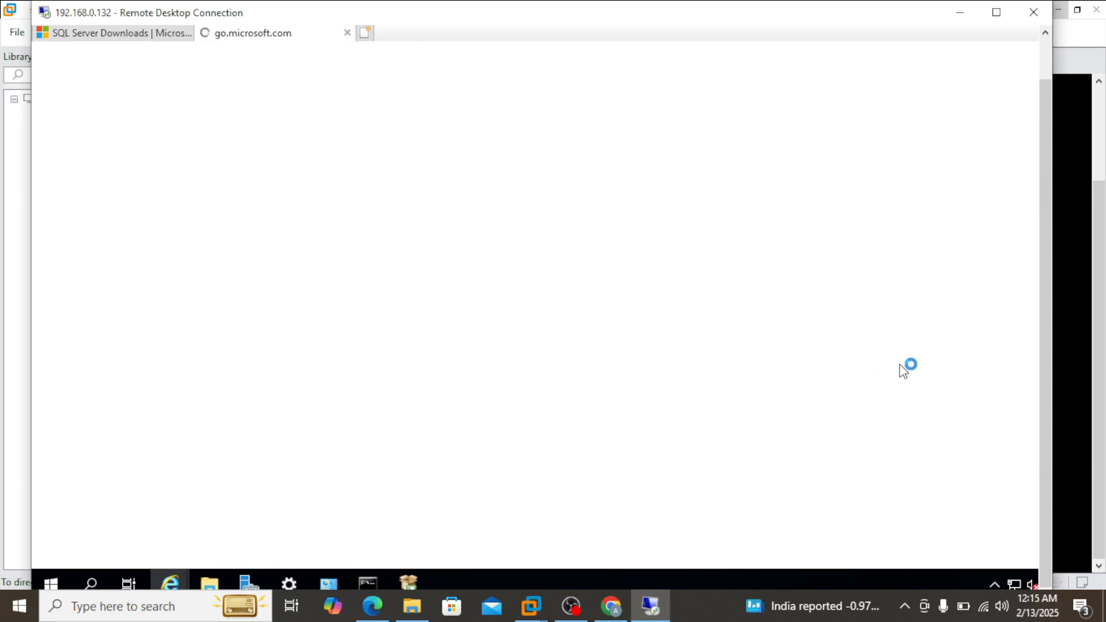
pyautogui.moveTo(1096, 308); pyautogui.dragTo(1096, 241)
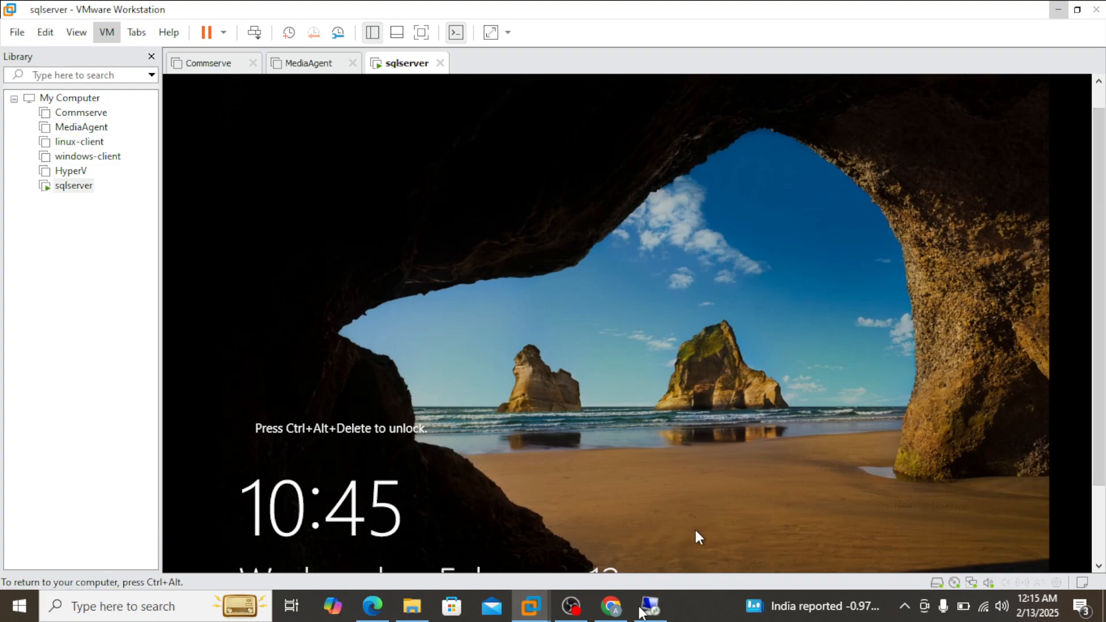
pyautogui.click(645, 609)
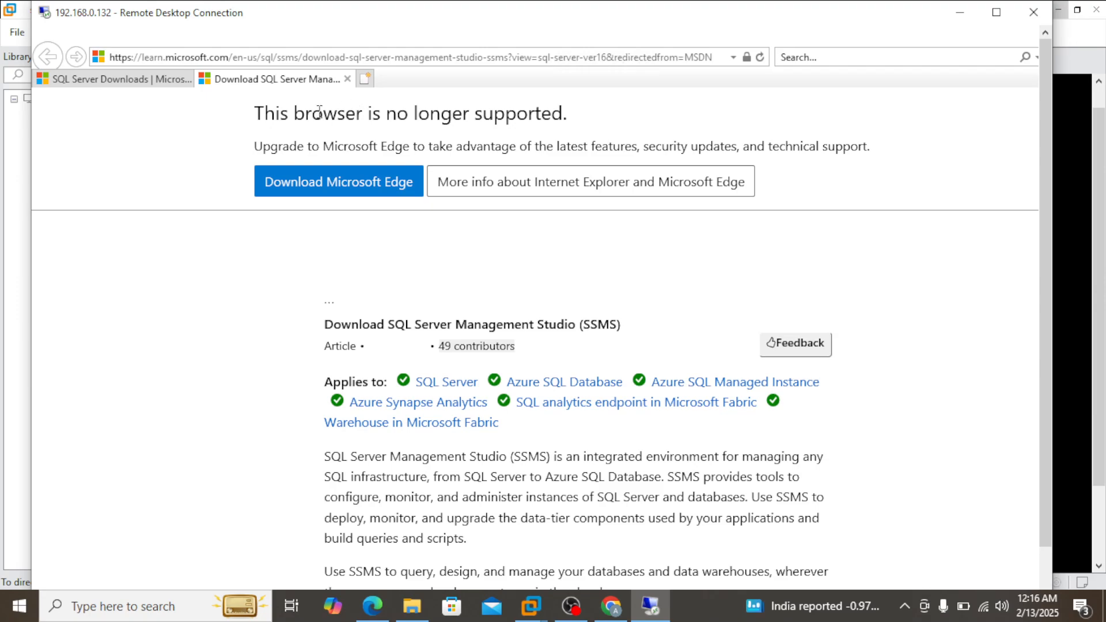
# Step: Try to get Microsoft Edge through the unsupported-browser notice on the SSMS download page
pyautogui.moveTo(260, 119); pyautogui.dragTo(539, 130)
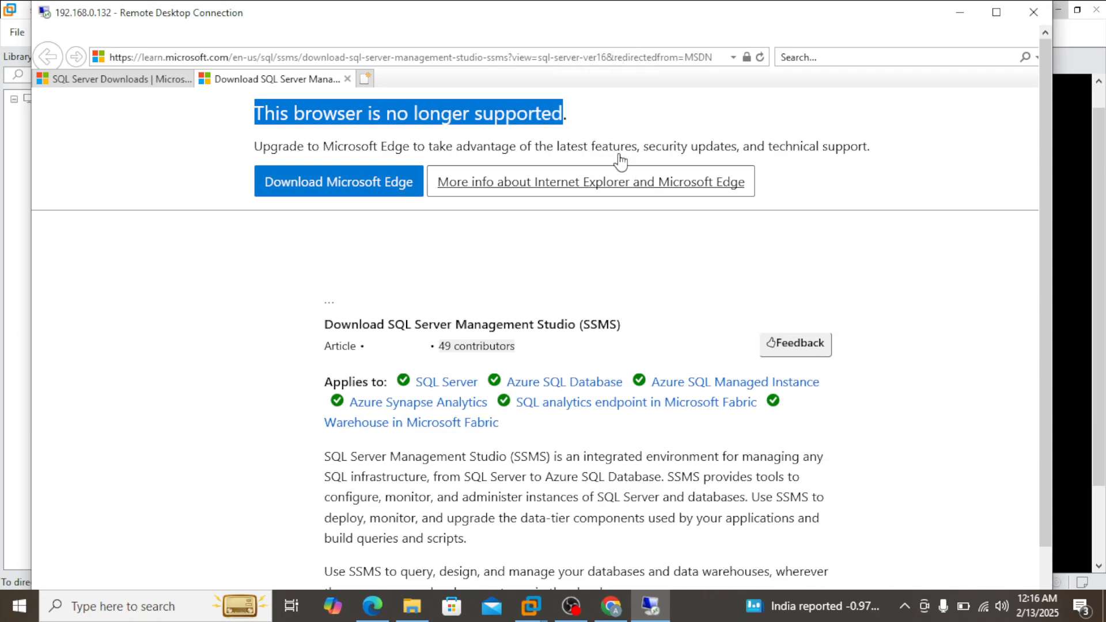
pyautogui.click(387, 191)
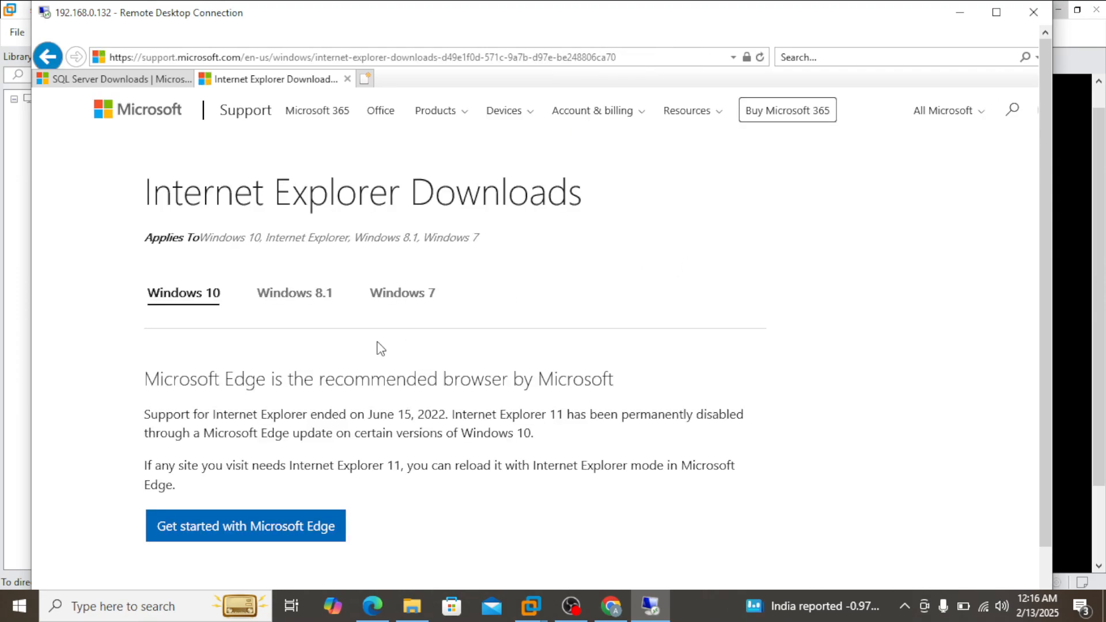
pyautogui.click(309, 529)
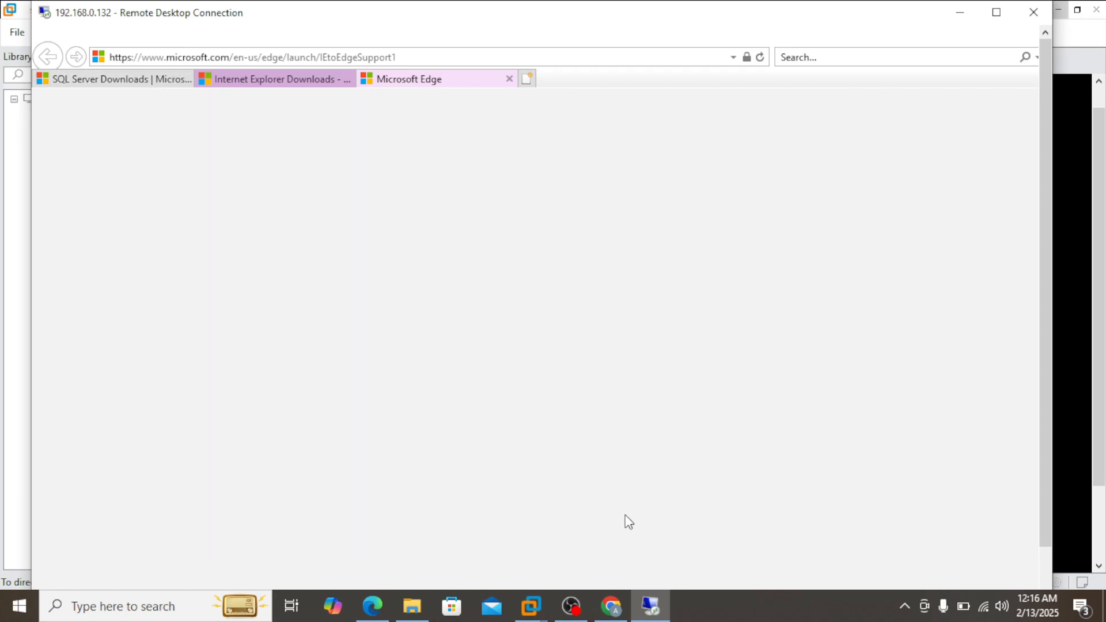
pyautogui.moveTo(1044, 375); pyautogui.dragTo(1041, 344)
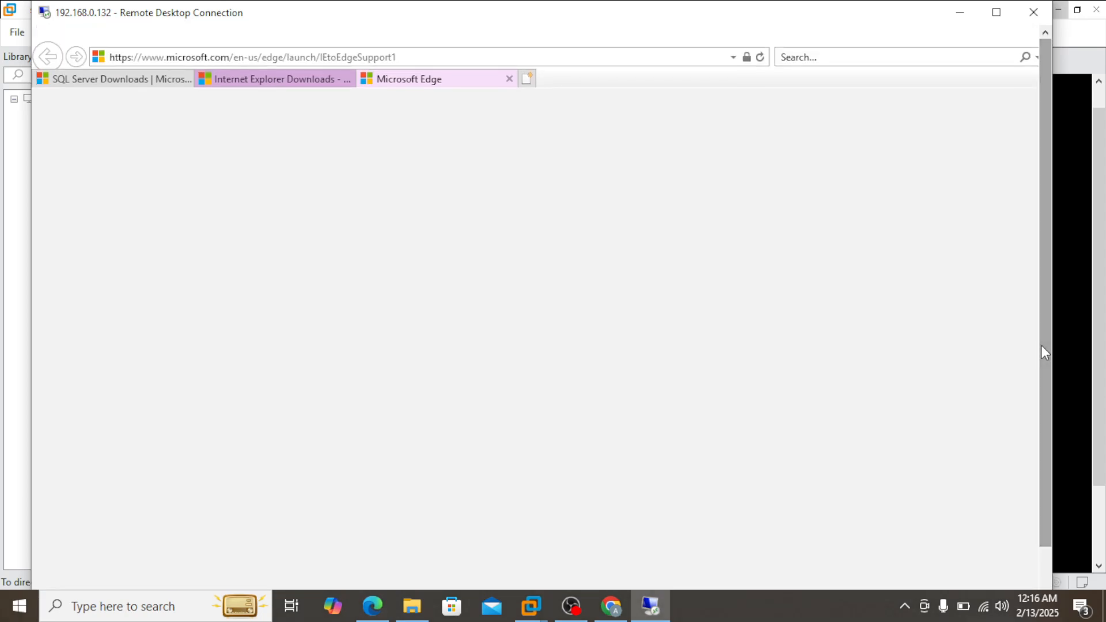
pyautogui.click(296, 81)
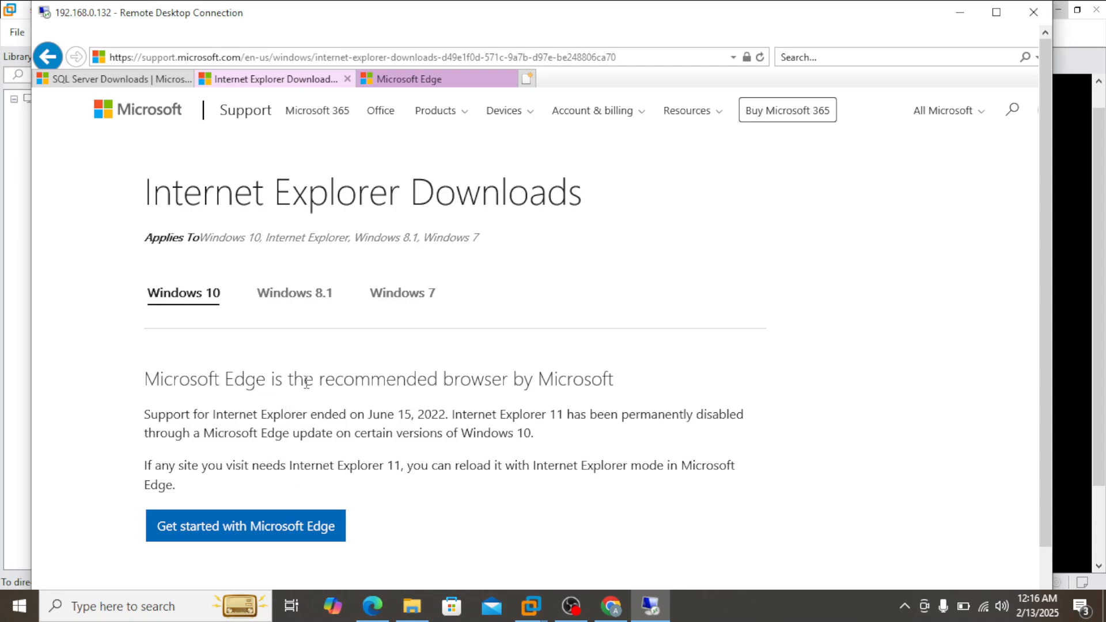
pyautogui.click(439, 82)
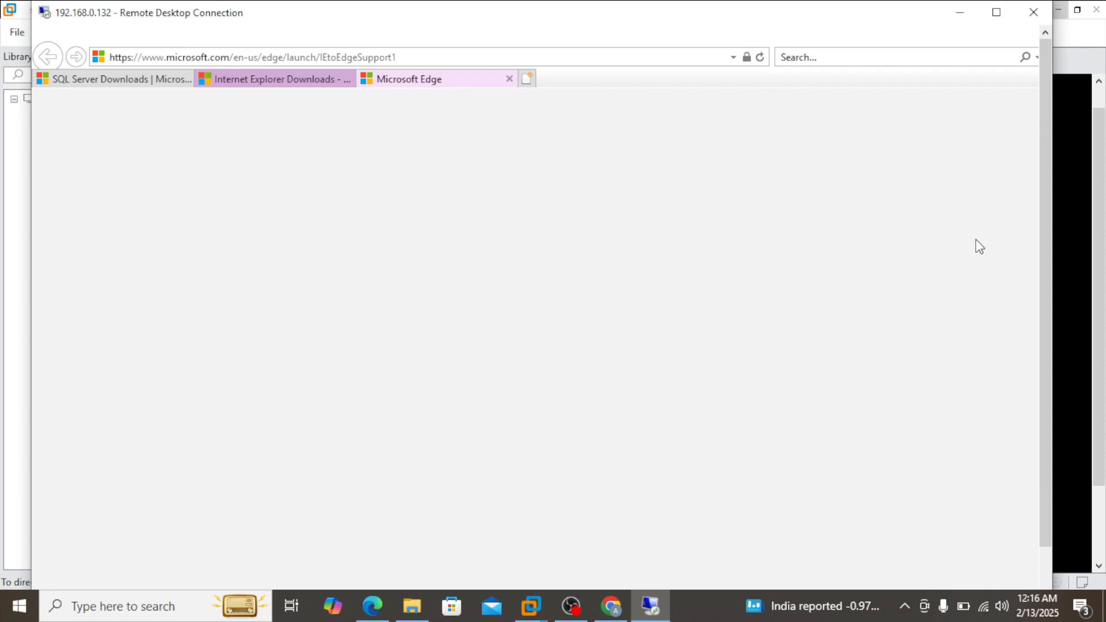
# Step: Maximize the remote session, check the open browser tabs, and reopen the SSMS download page from the SQL Server 2022 installer
pyautogui.click(996, 12)
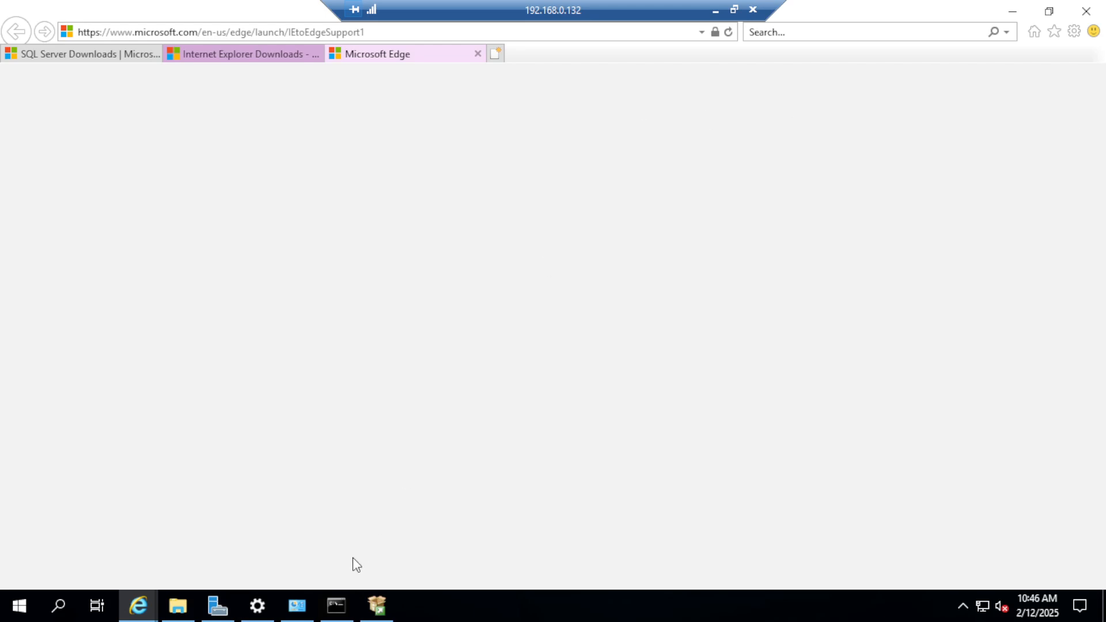
pyautogui.moveTo(151, 611)
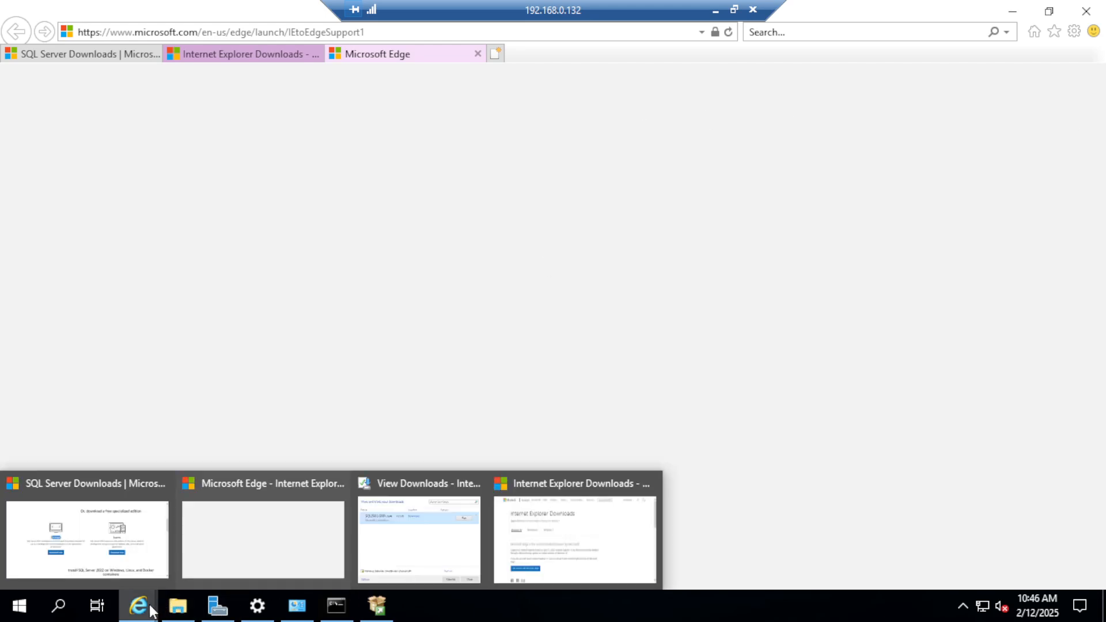
pyautogui.click(223, 569)
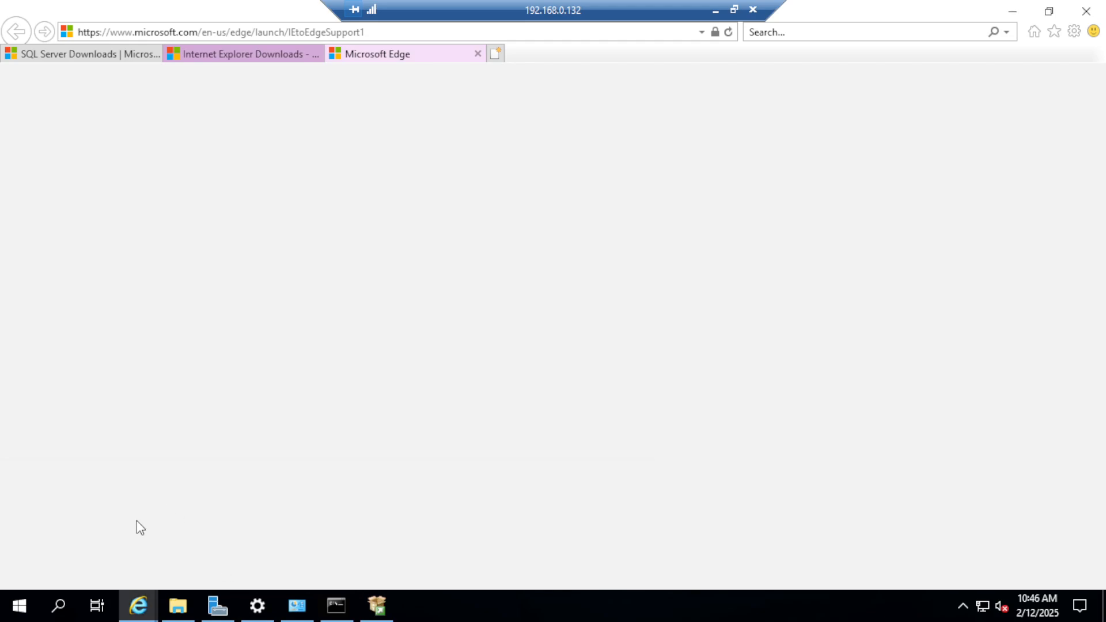
pyautogui.moveTo(139, 608)
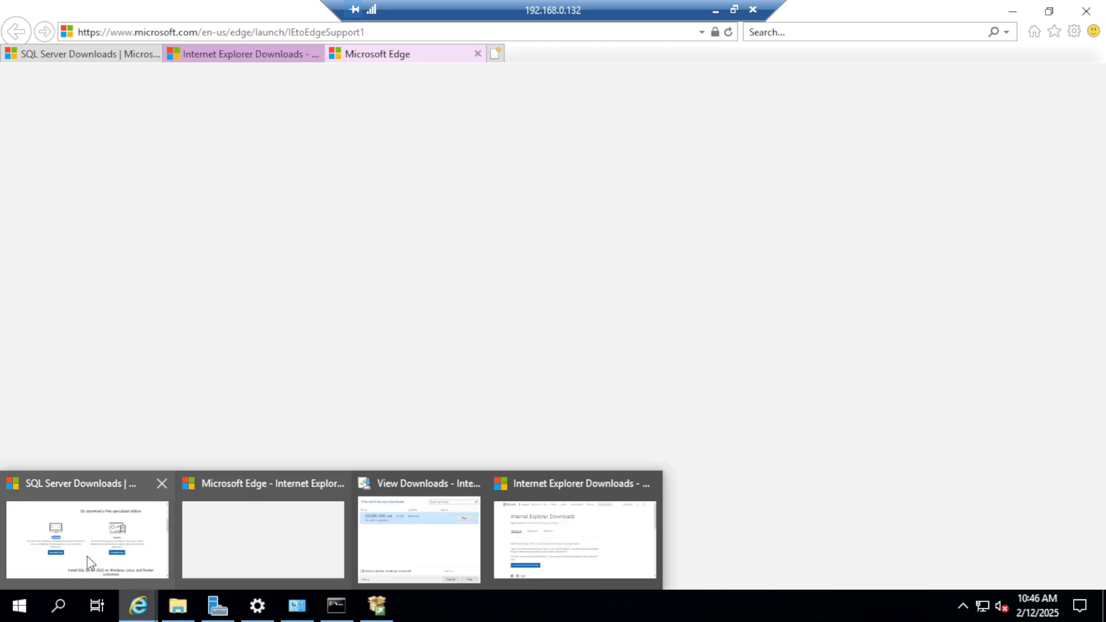
pyautogui.click(87, 562)
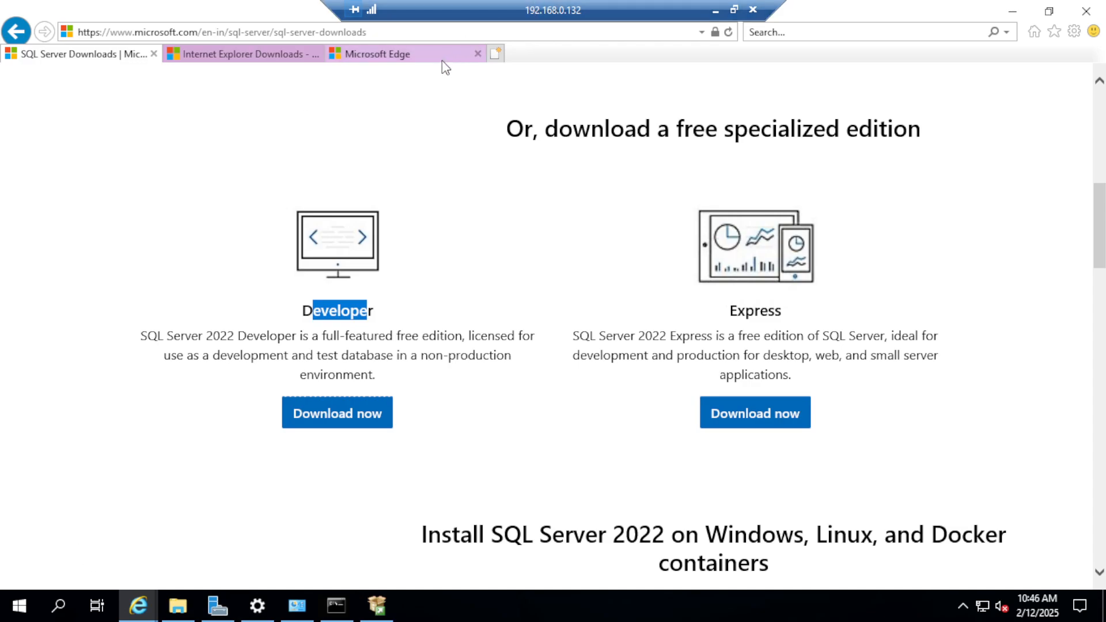
pyautogui.click(412, 61)
pyautogui.click(259, 53)
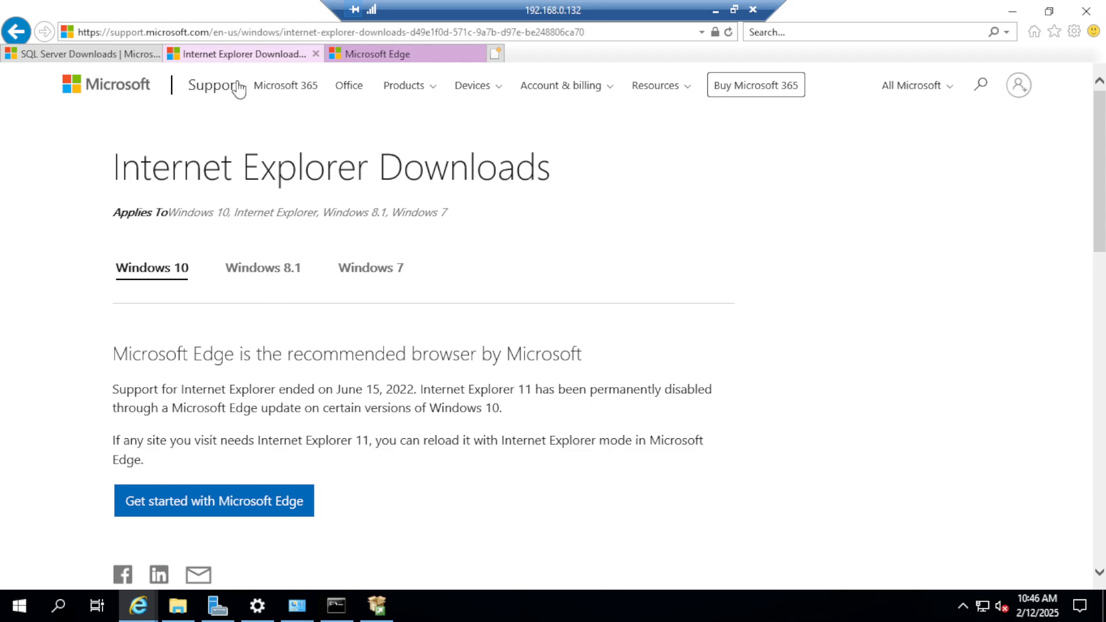
pyautogui.click(91, 56)
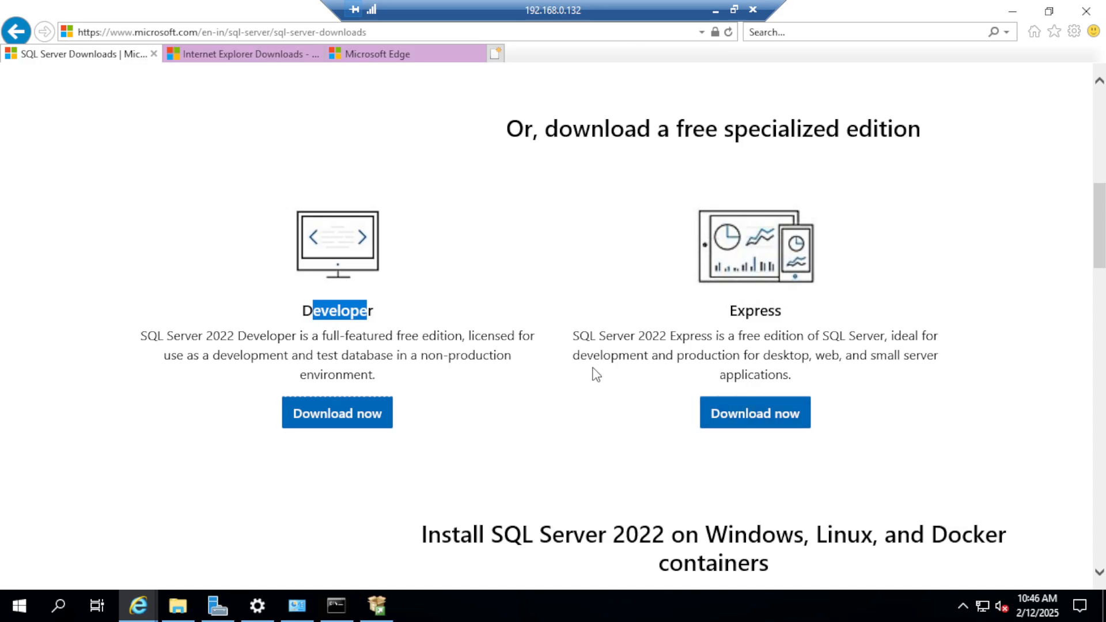
pyautogui.click(377, 605)
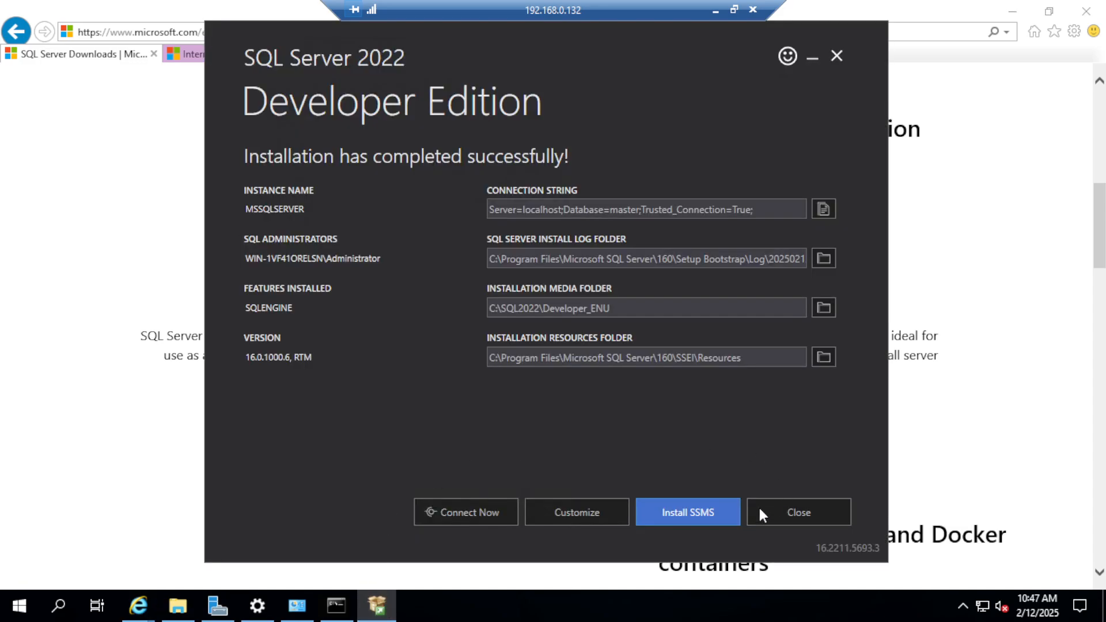
pyautogui.click(688, 515)
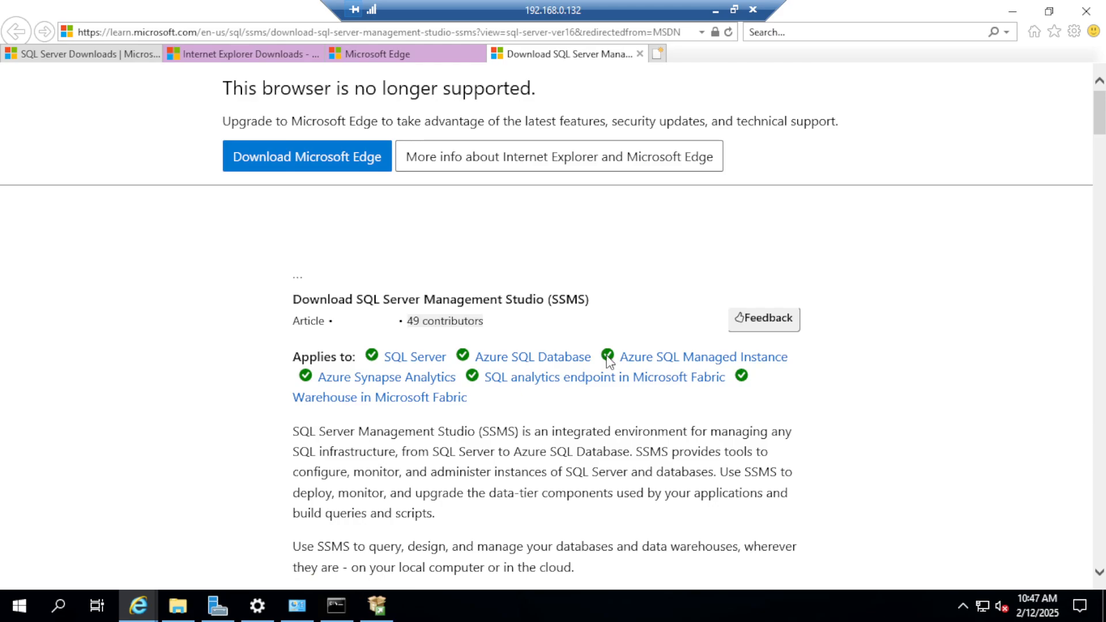
# Step: Search the server for an installed Edge browser using "ed"
pyautogui.click(433, 32)
pyautogui.hotkey('ctrl', 'c')
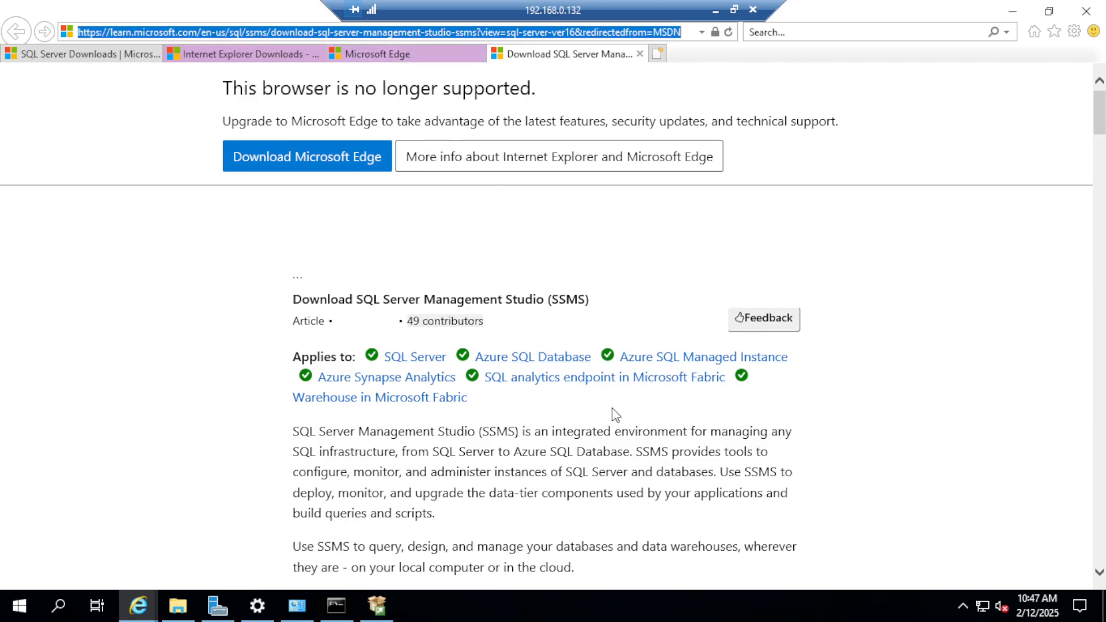
pyautogui.click(65, 606)
pyautogui.write('ed')
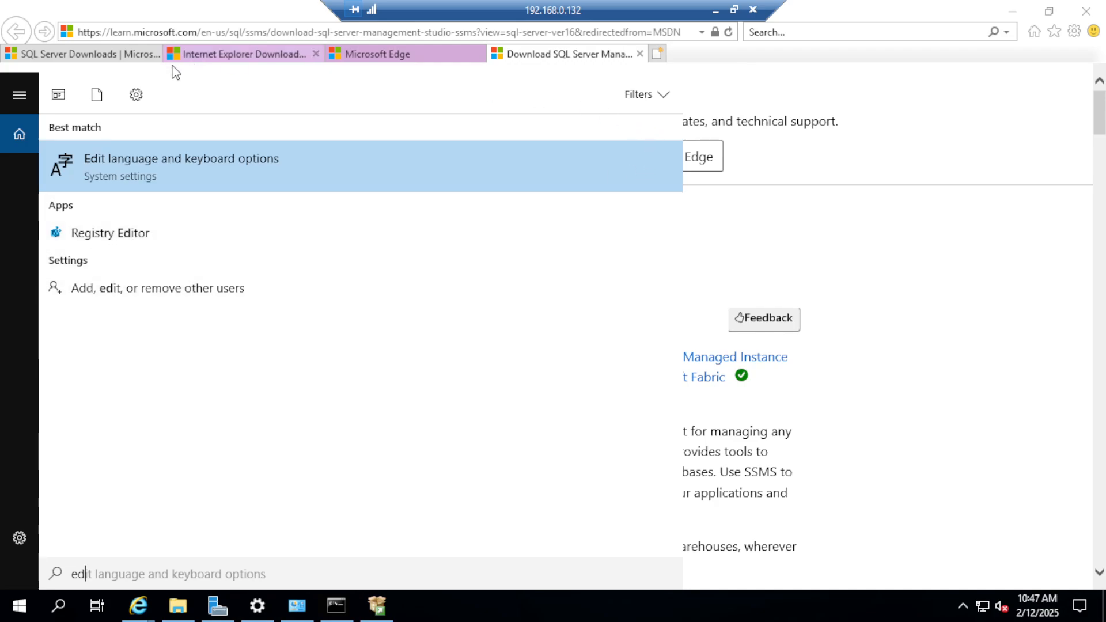
# Step: Go to Google in place of the SSMS download page and search for "chrome"
pyautogui.click(364, 35)
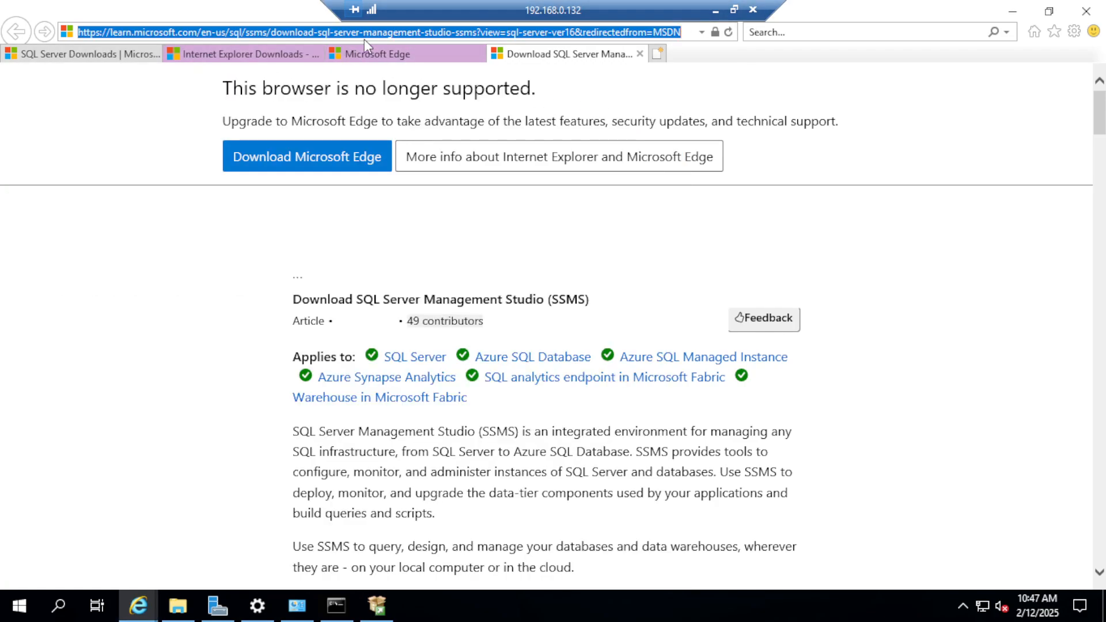
pyautogui.write('goo')
pyautogui.press('Return')
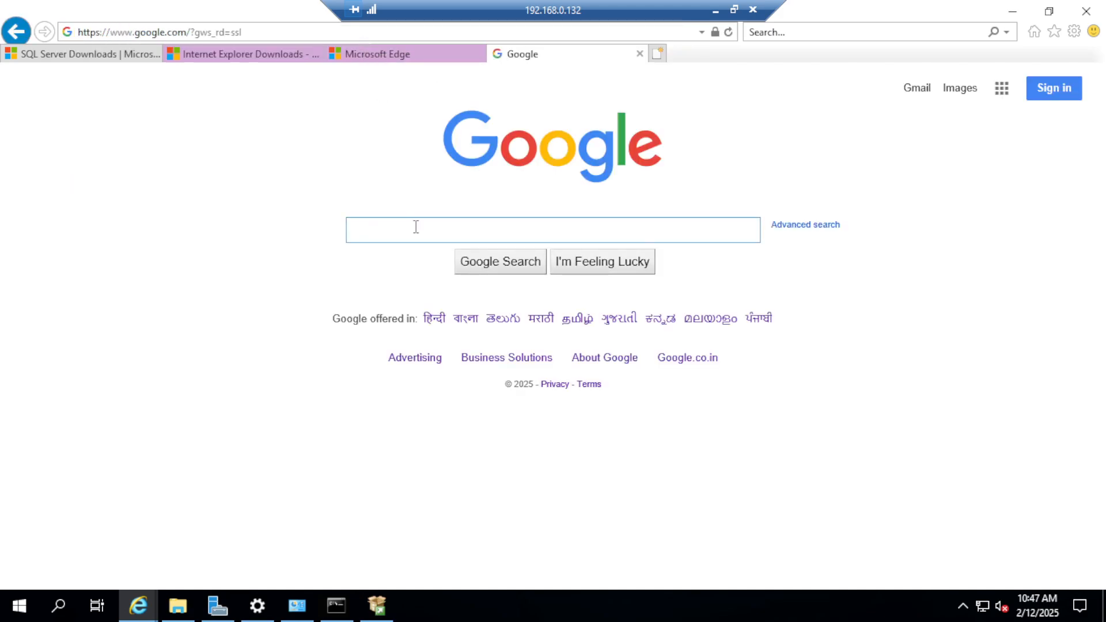
pyautogui.click(410, 225)
pyautogui.write('chrome')
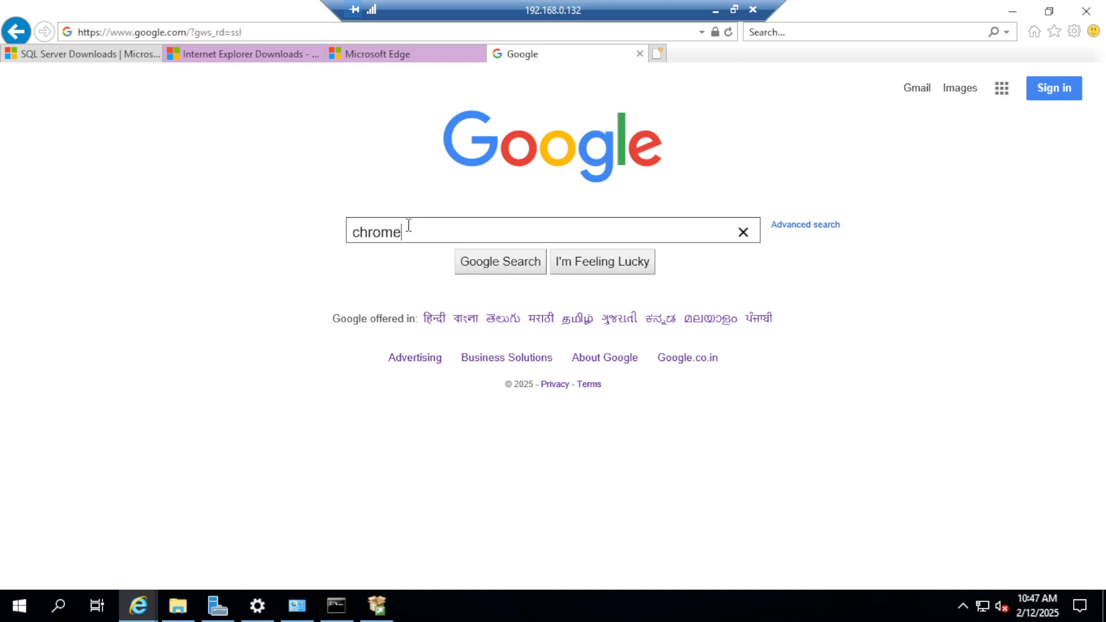
pyautogui.press('Return')
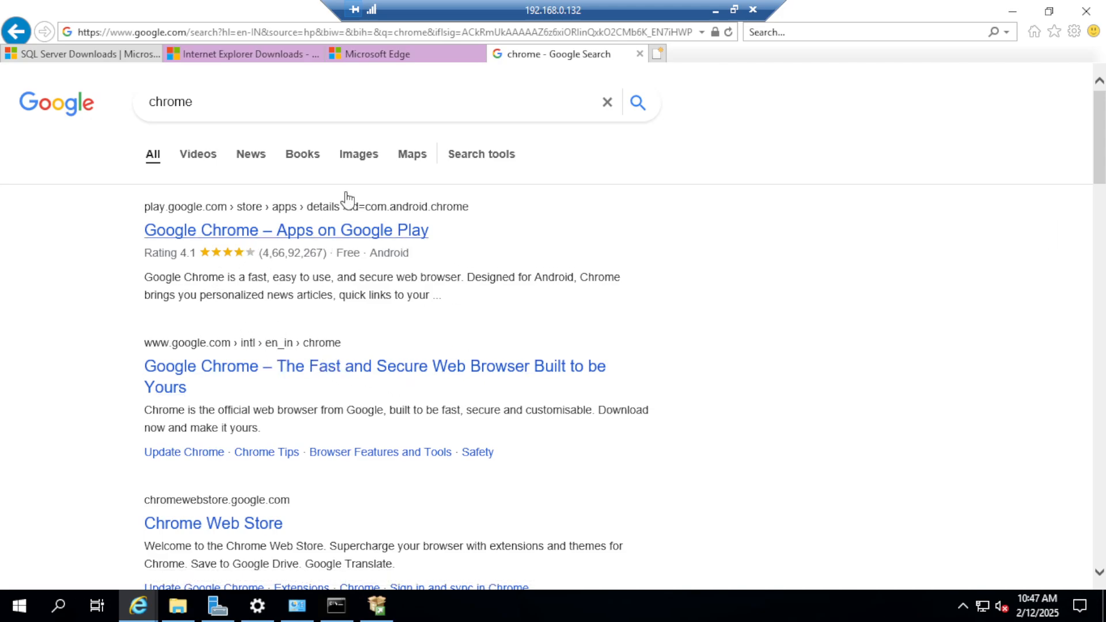
pyautogui.click(270, 53)
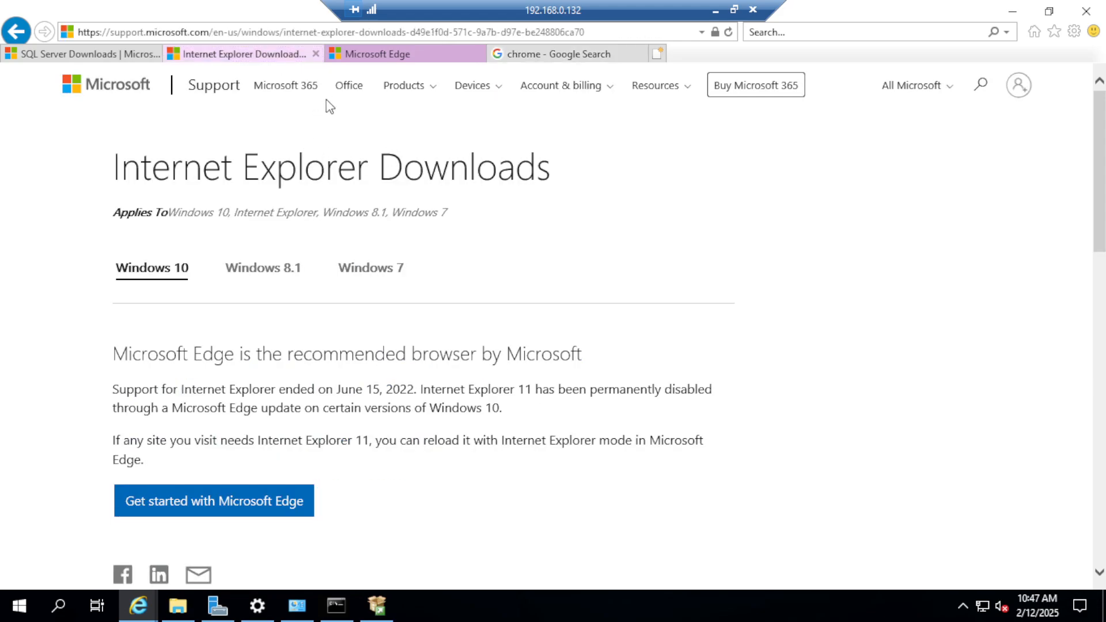
pyautogui.click(539, 53)
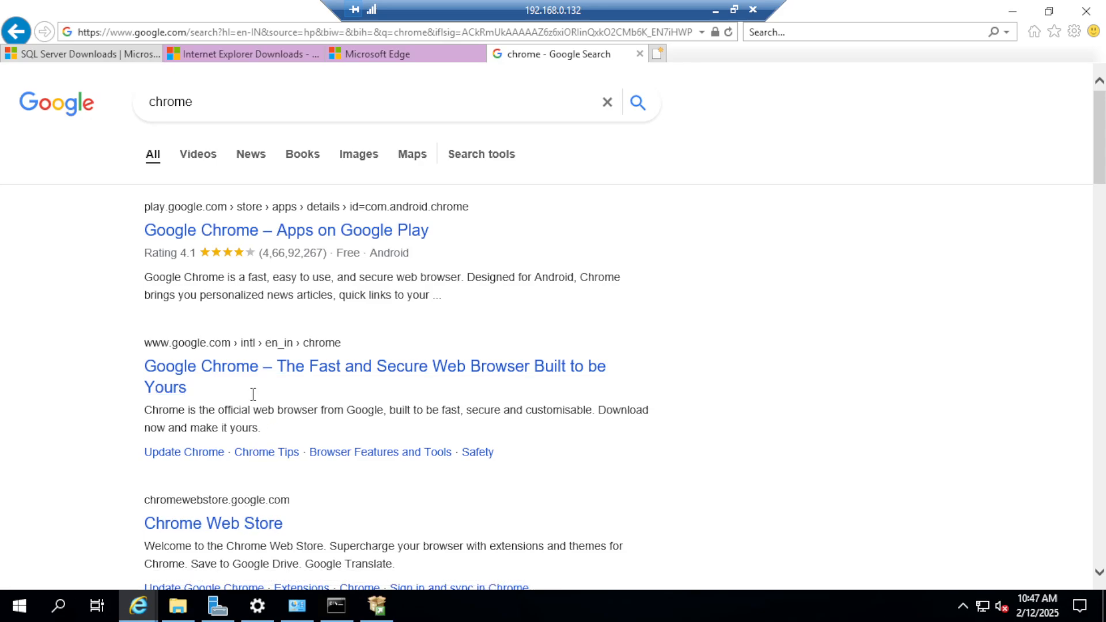
# Step: Download Google Chrome from its official google.com page and run the installer
pyautogui.click(245, 375)
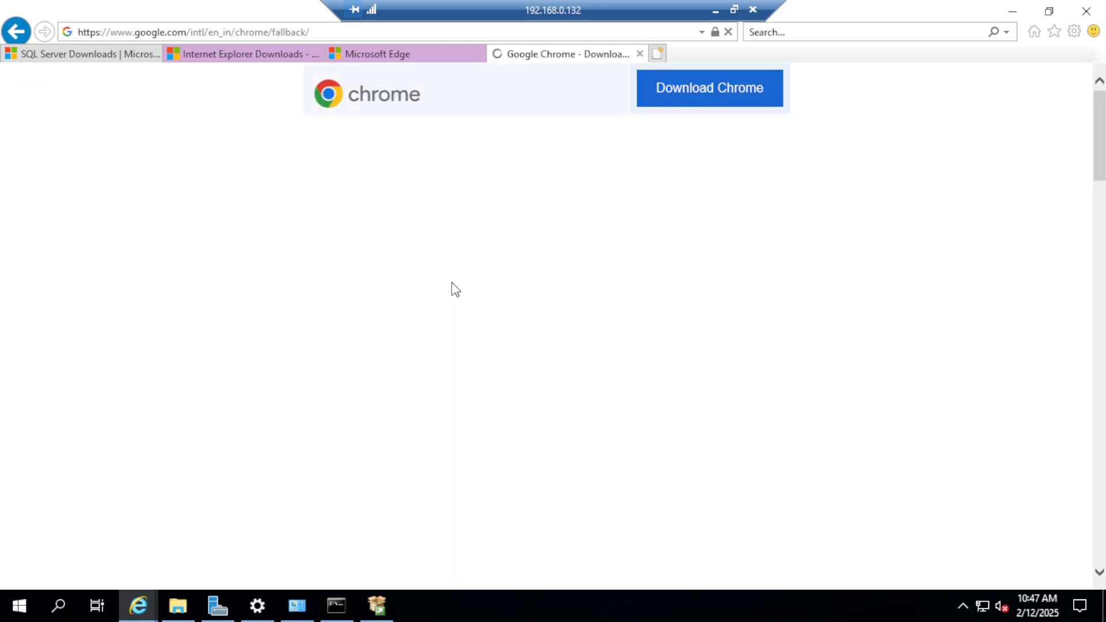
pyautogui.click(554, 443)
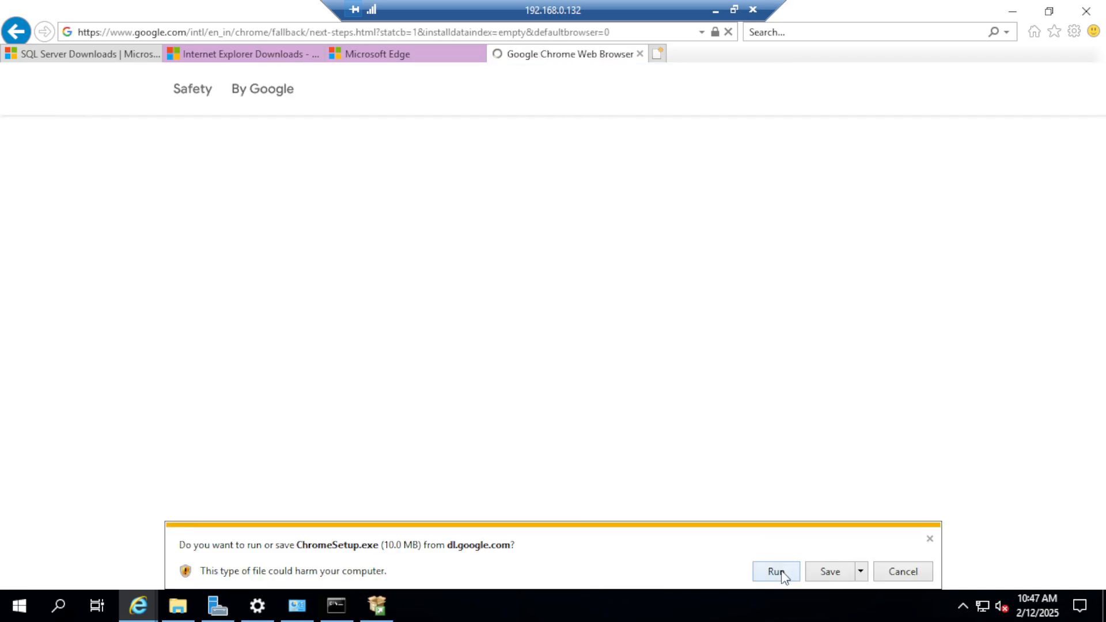
pyautogui.click(778, 571)
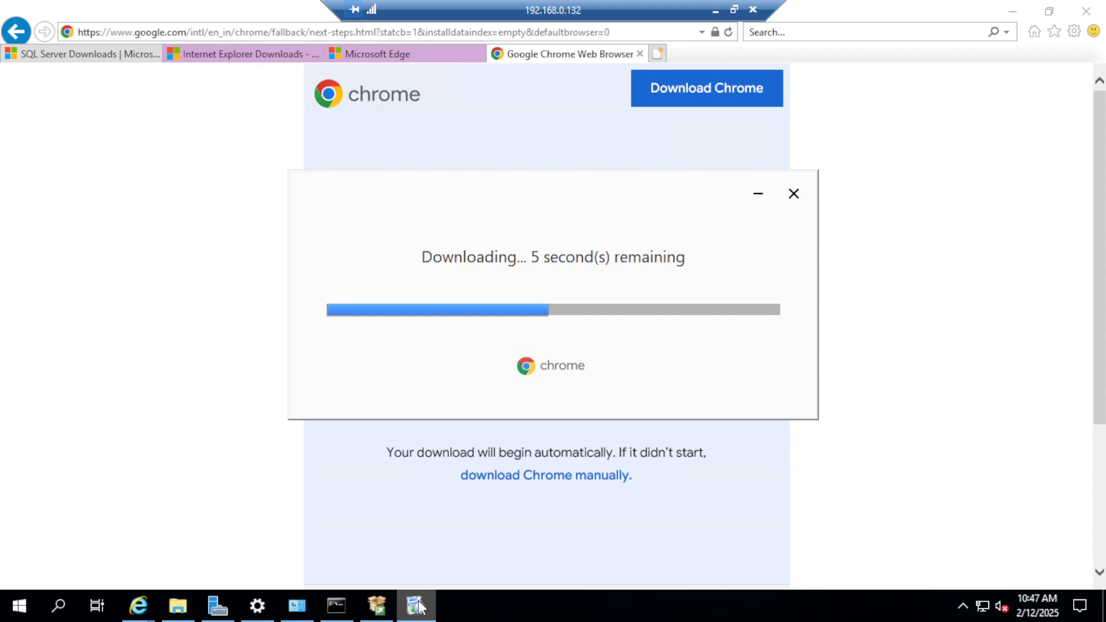
# Step: Let the Chrome installation finish and continue its first-run setup without signing in
pyautogui.moveTo(416, 605)
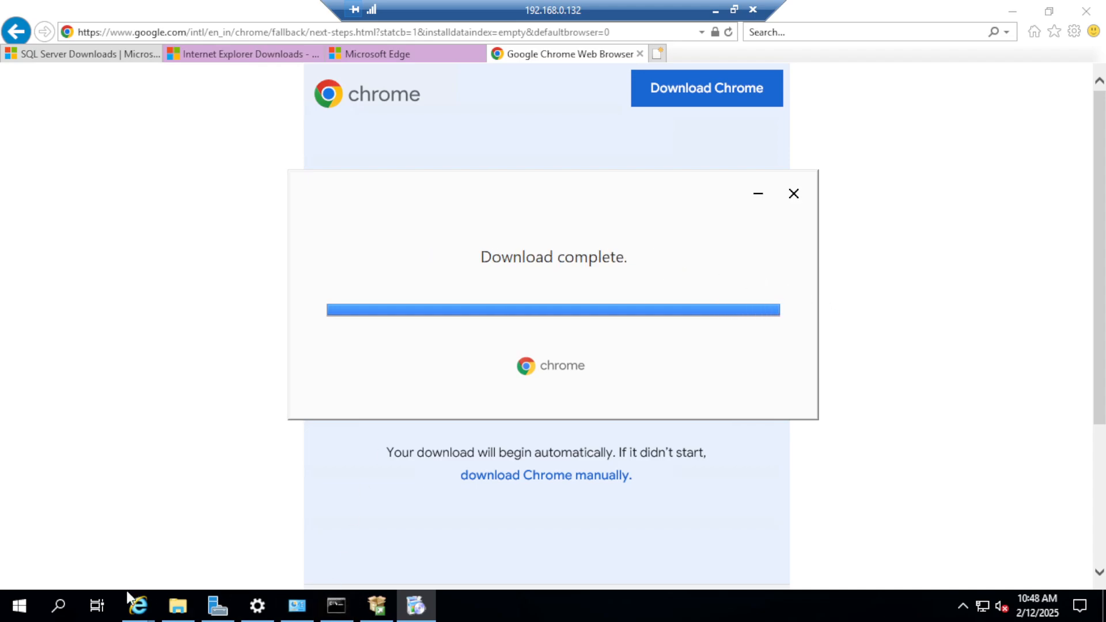
pyautogui.click(428, 615)
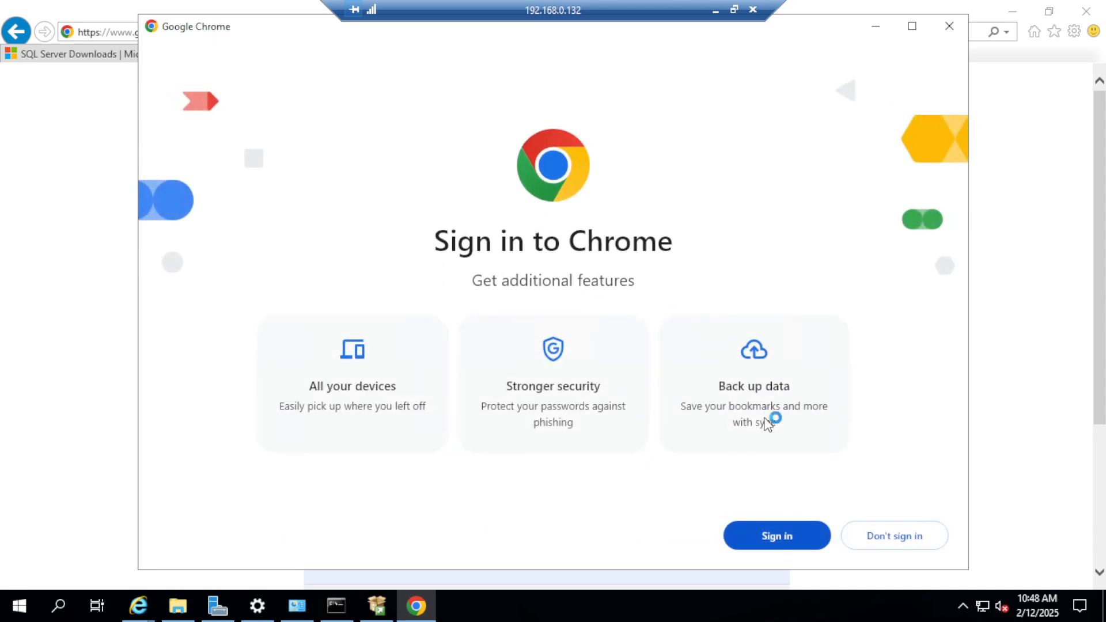
pyautogui.click(907, 544)
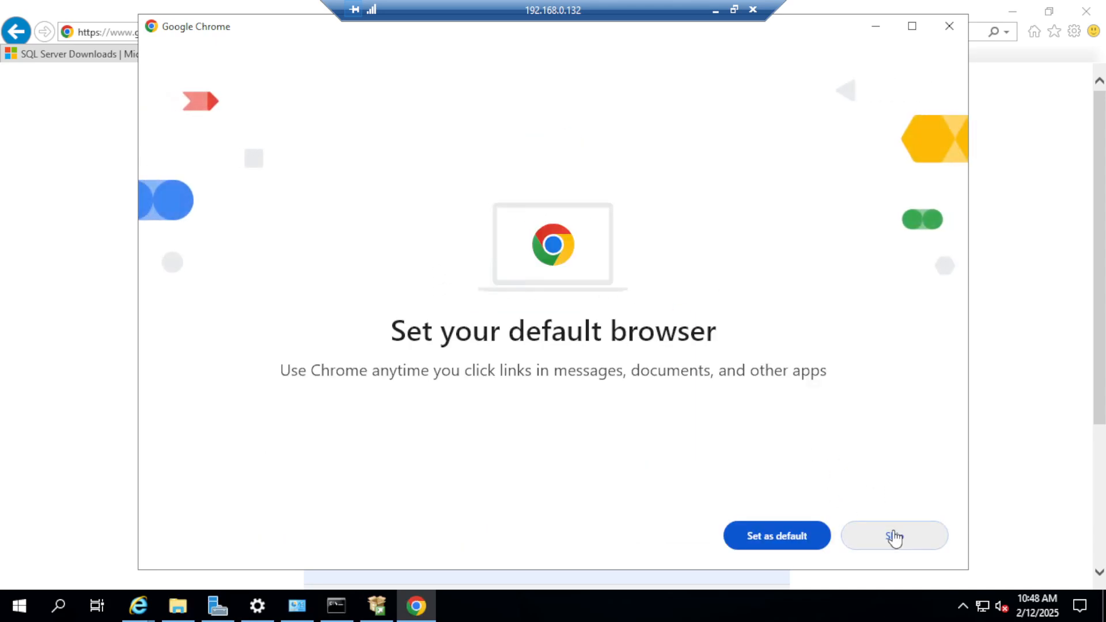
# Step: Skip making Chrome the default browser and dismiss the Enhanced ad privacy notice
pyautogui.click(893, 535)
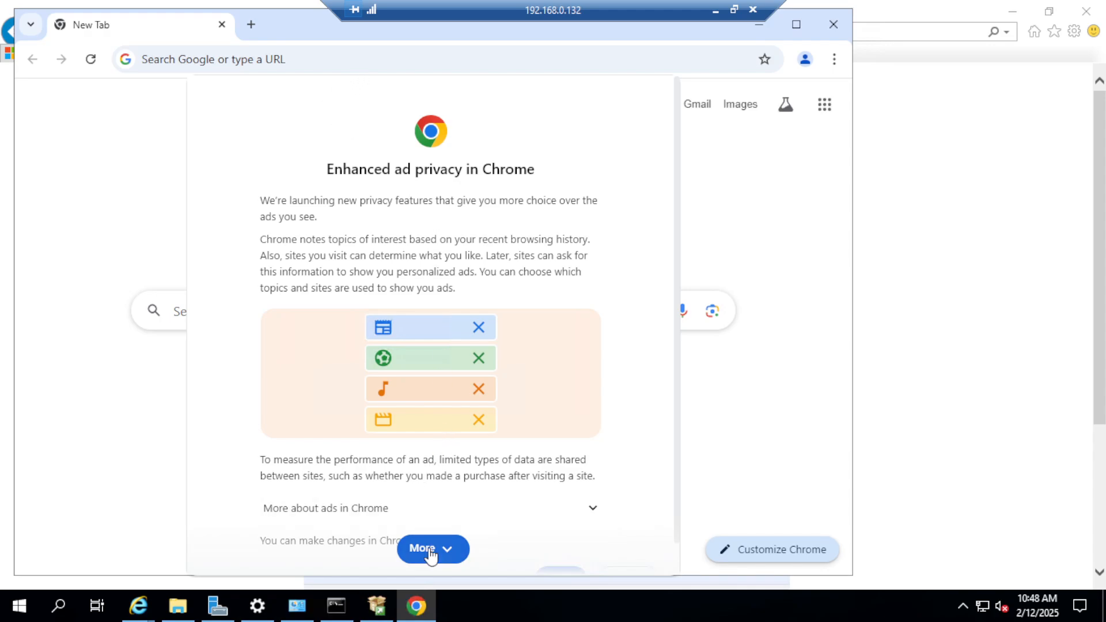
pyautogui.click(433, 552)
pyautogui.click(589, 553)
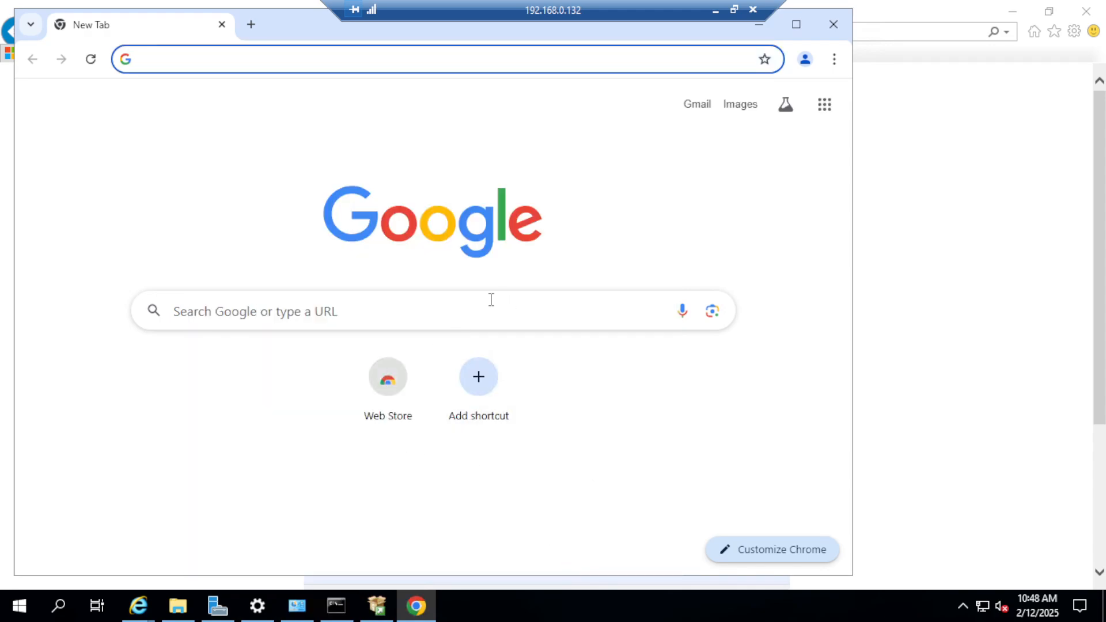
# Step: Open the Microsoft Learn download page for SQL Server Management Studio in Chrome using the copied link
pyautogui.click(276, 58)
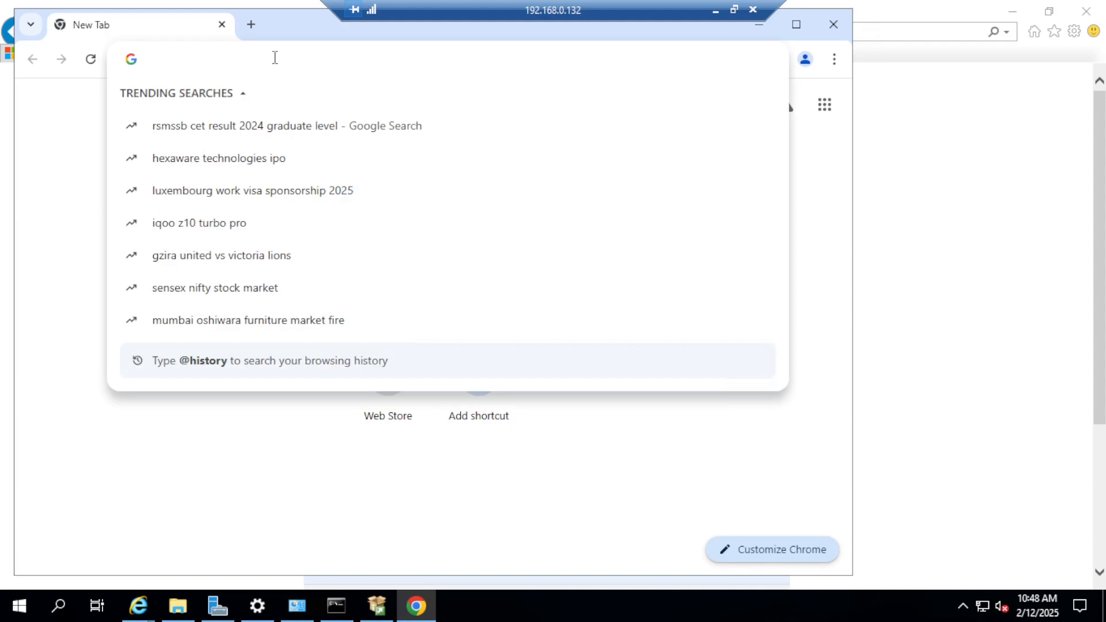
pyautogui.hotkey('ctrl', 'v')
pyautogui.press('Return')
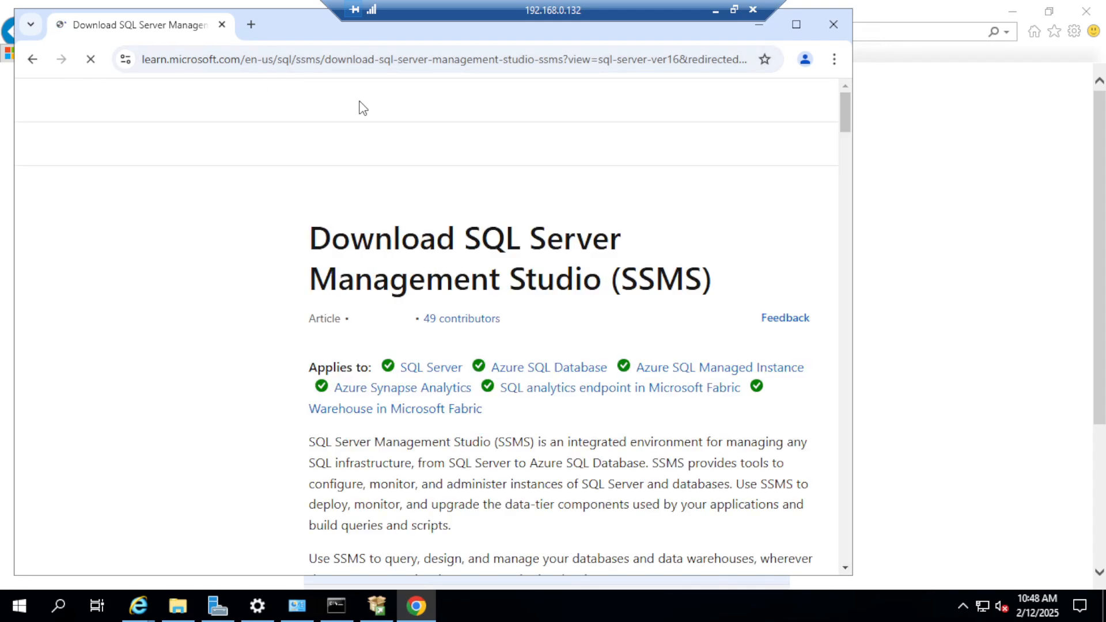
# Step: Switch to Internet Explorer, close the Internet Explorer Downloads, Microsoft Edge and Google Chrome tabs, and close the browser window
pyautogui.click(138, 606)
pyautogui.click(123, 54)
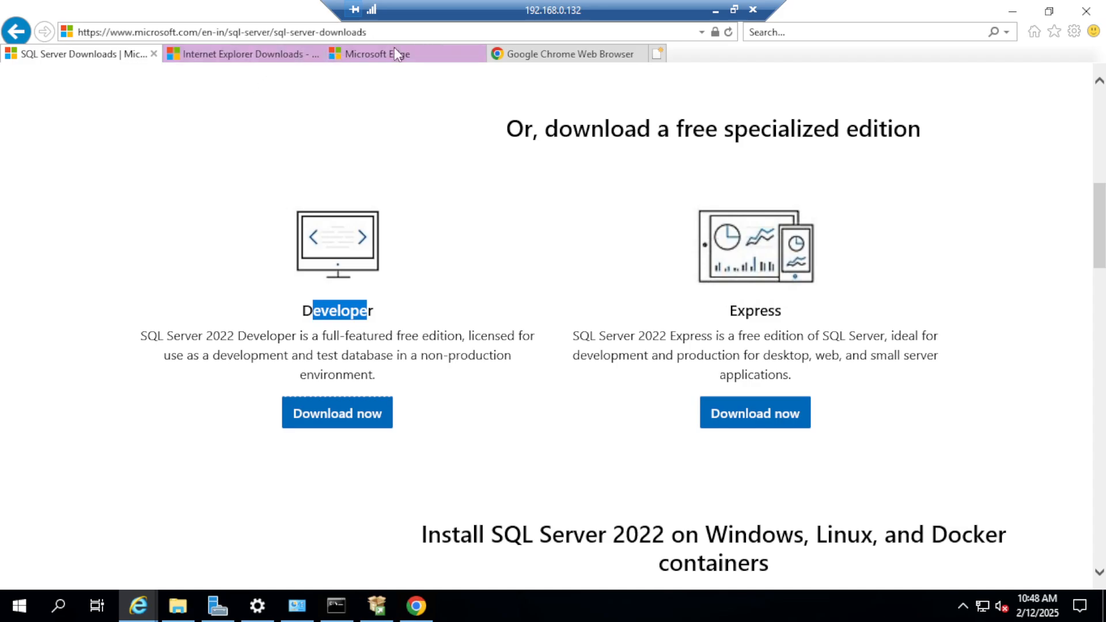
pyautogui.click(254, 56)
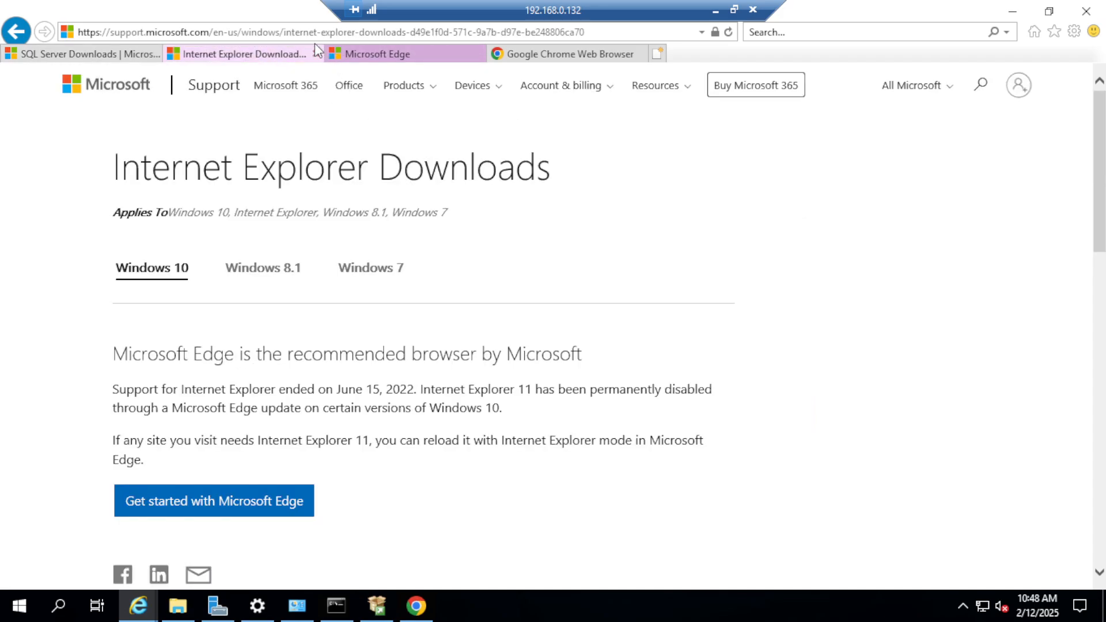
pyautogui.click(316, 53)
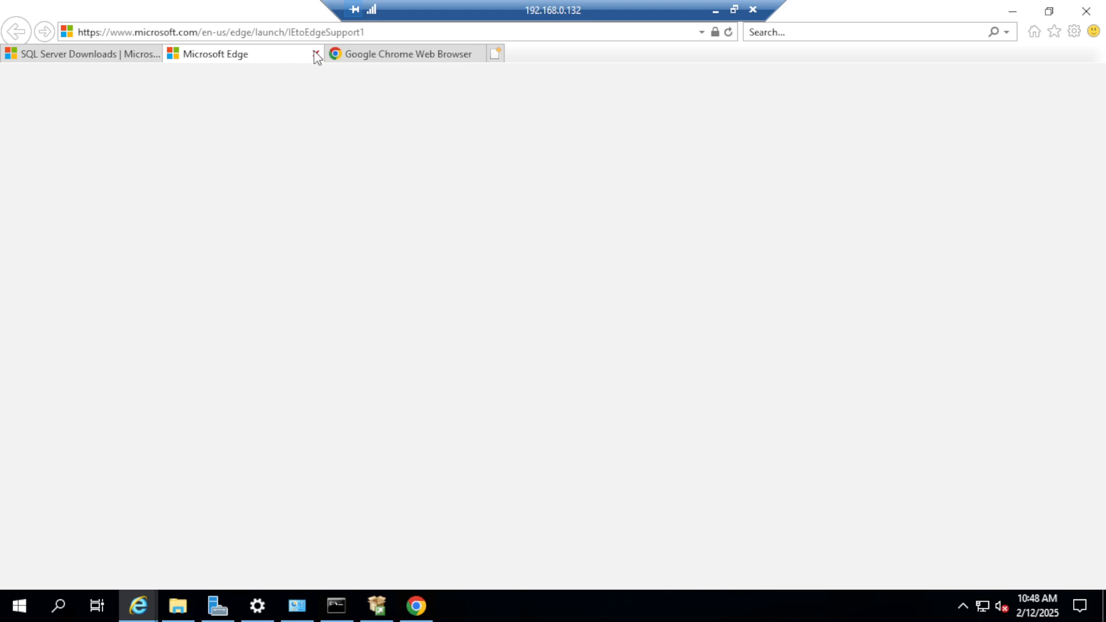
pyautogui.click(317, 53)
pyautogui.click(317, 53)
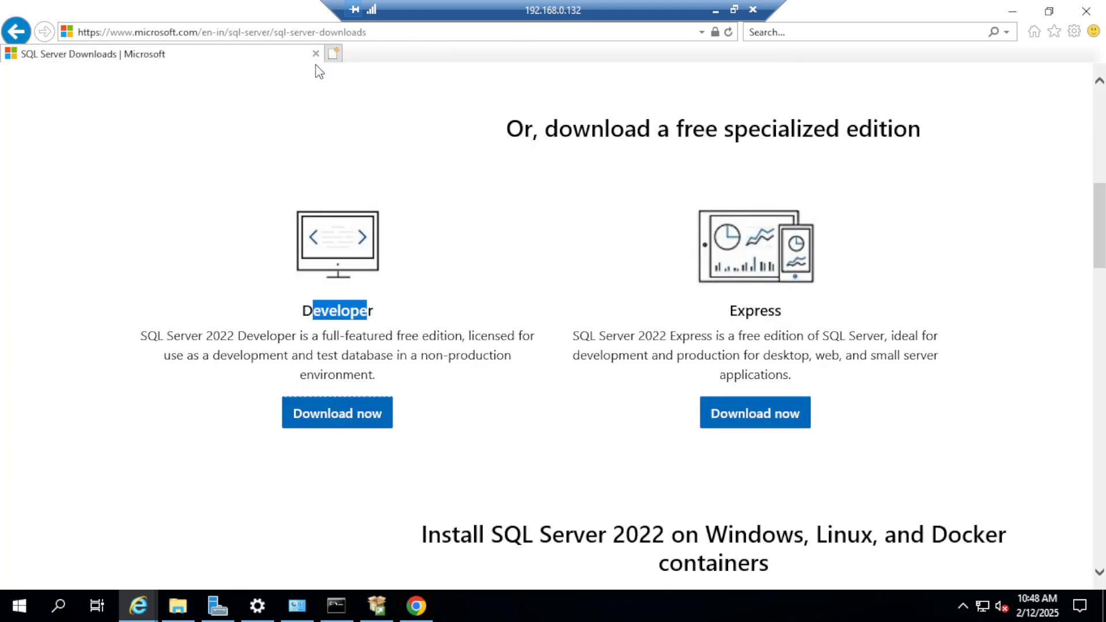
pyautogui.click(1086, 10)
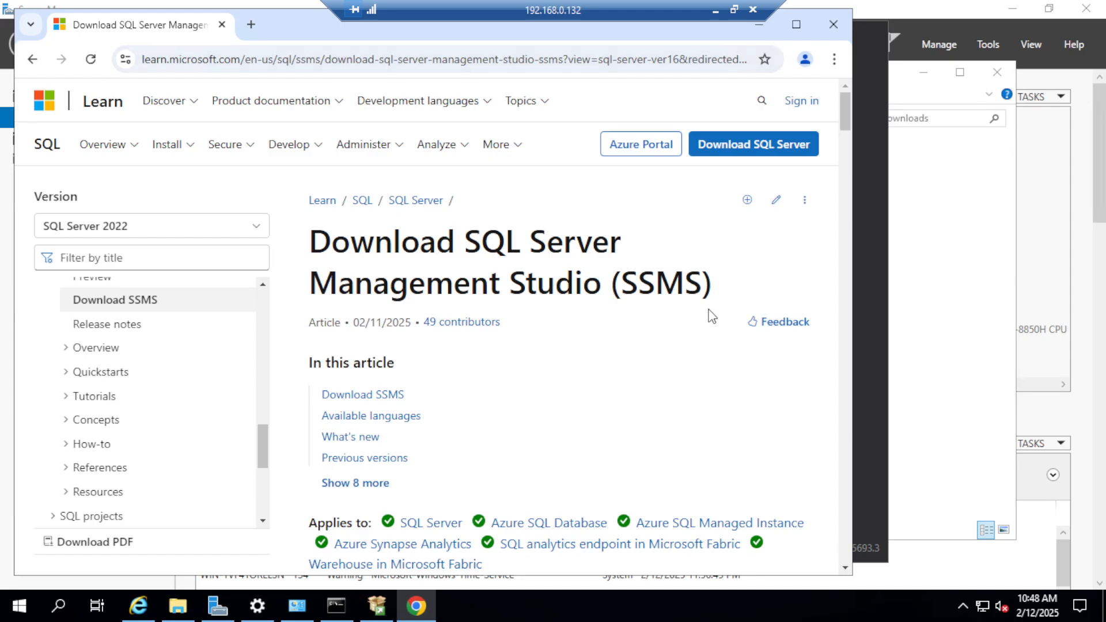
# Step: Maximize Chrome, download SQL Server Management Studio (SSMS) 20.2 from the Download SSMS section, and show the download's progress
pyautogui.scroll(-5, 461, 334)
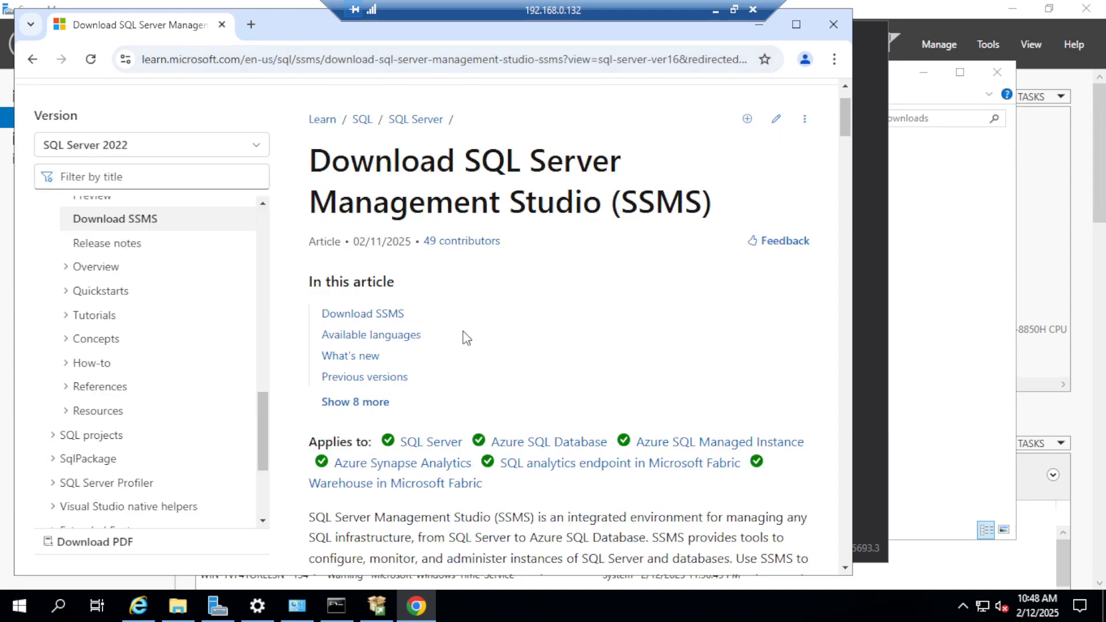
pyautogui.scroll(5, 467, 333)
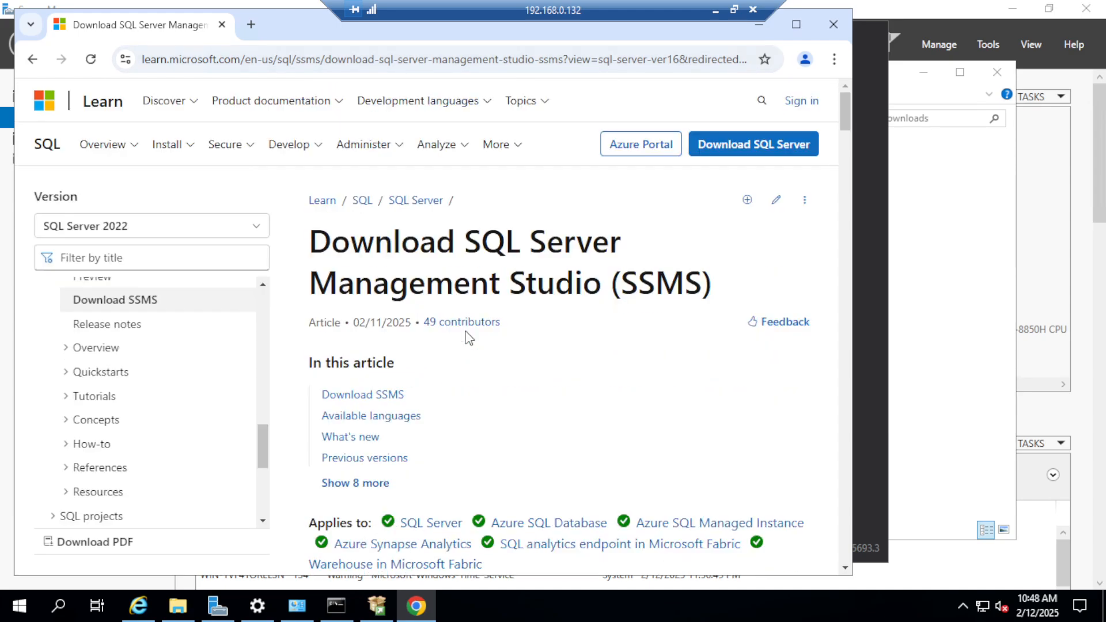
pyautogui.click(795, 24)
pyautogui.scroll(-12, 454, 368)
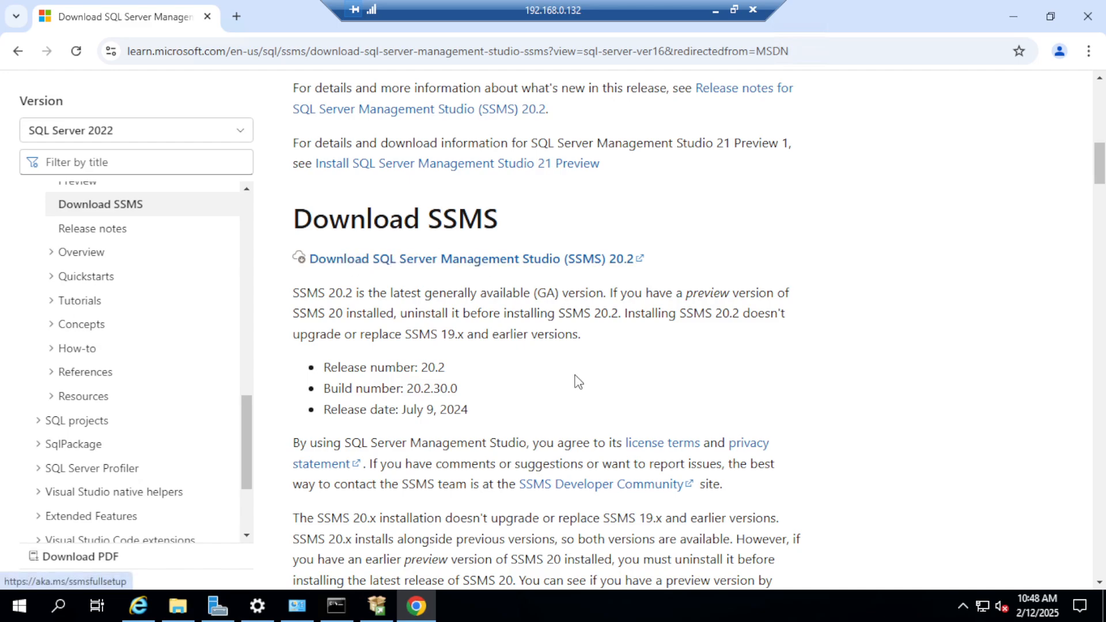
pyautogui.scroll(-18, 578, 382)
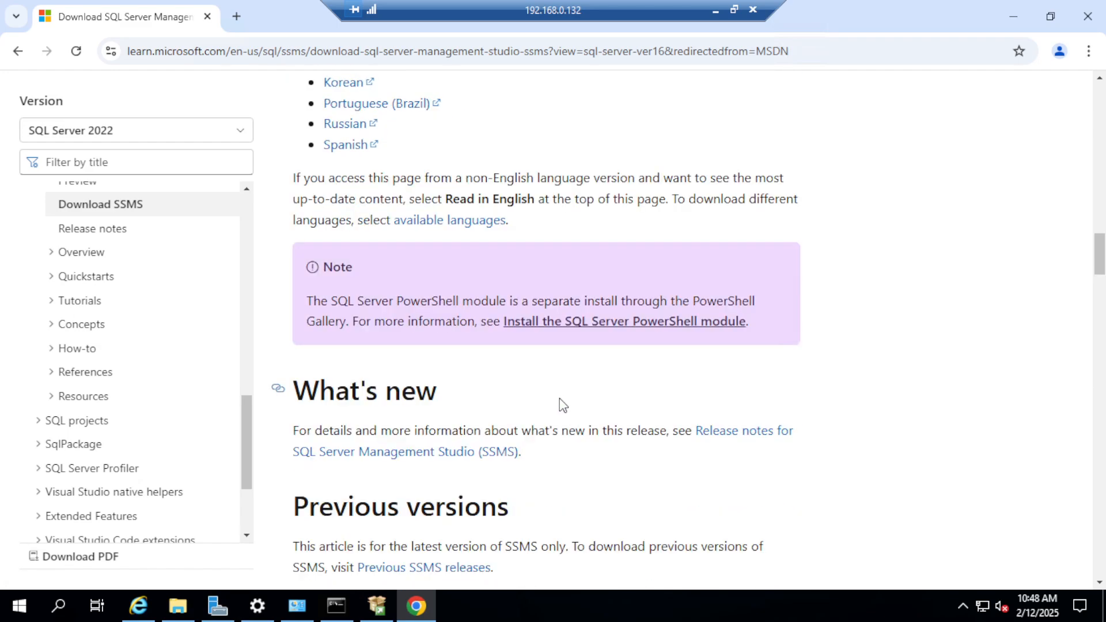
pyautogui.scroll(15, 559, 397)
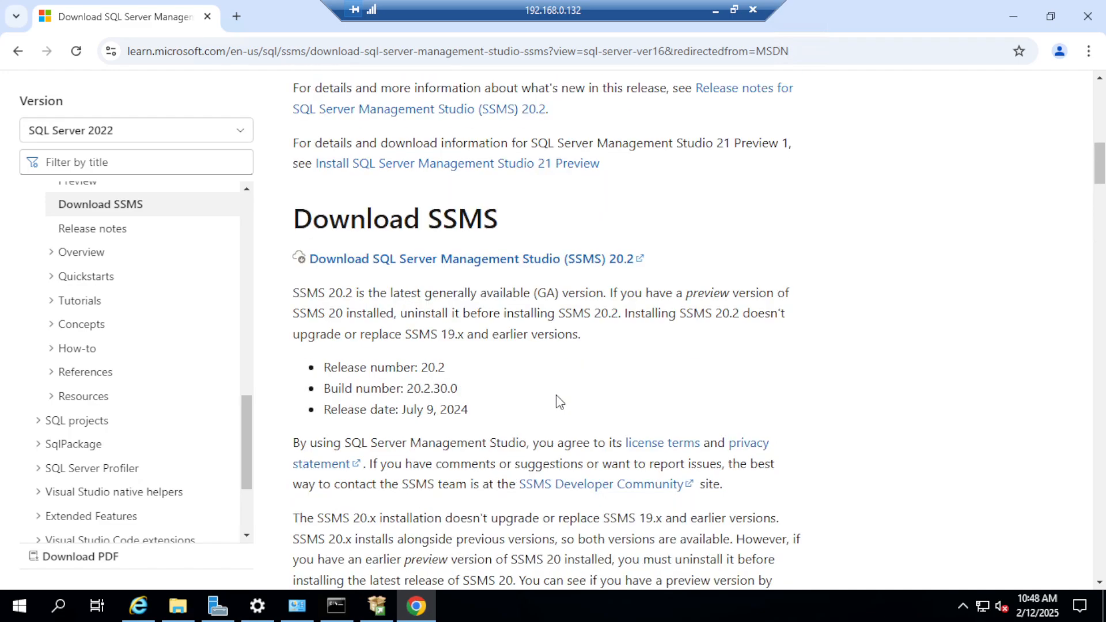
pyautogui.click(578, 261)
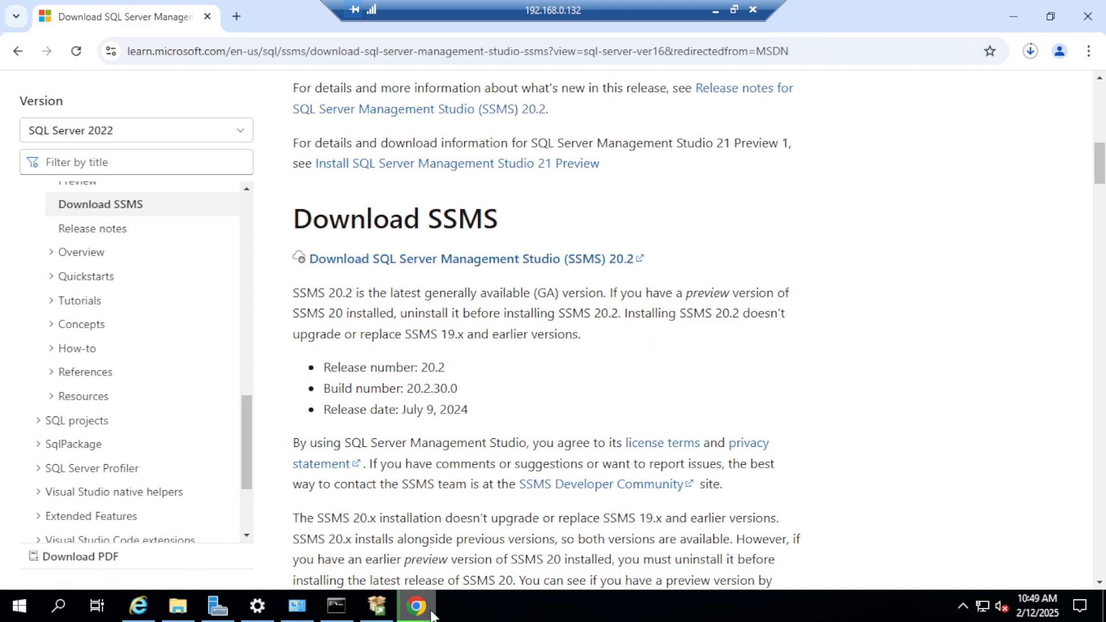
pyautogui.click(1030, 51)
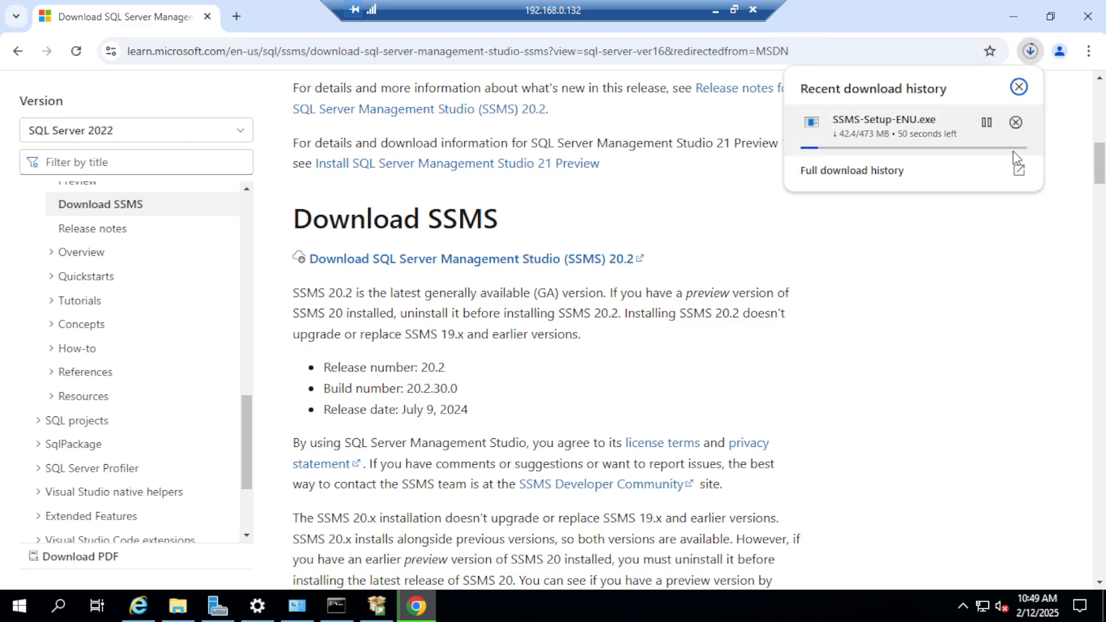
pyautogui.click(734, 10)
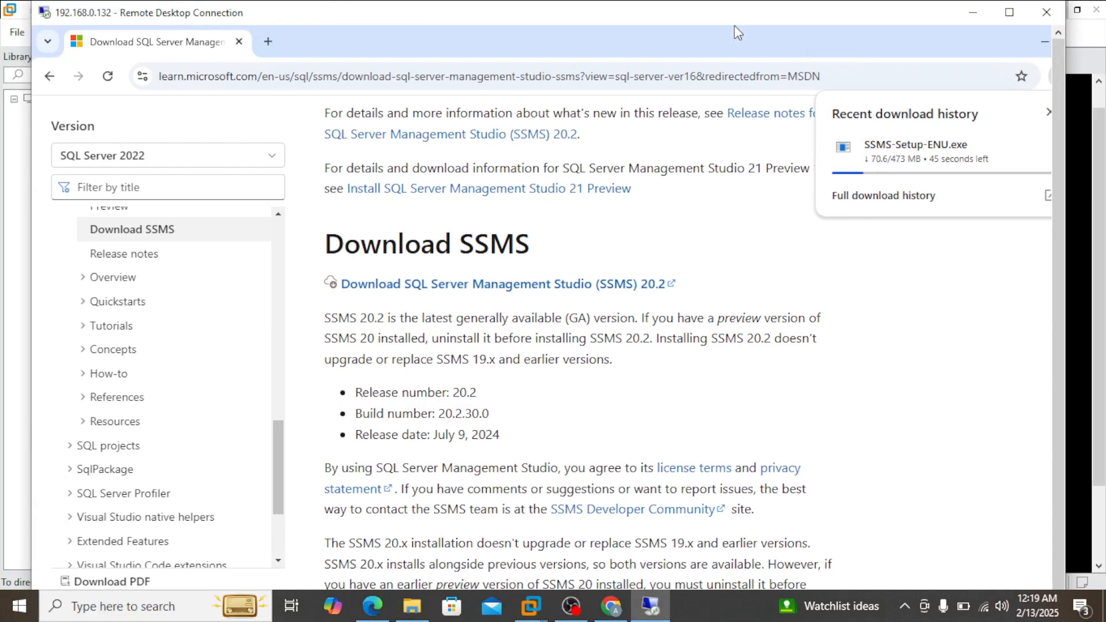
pyautogui.click(1016, 14)
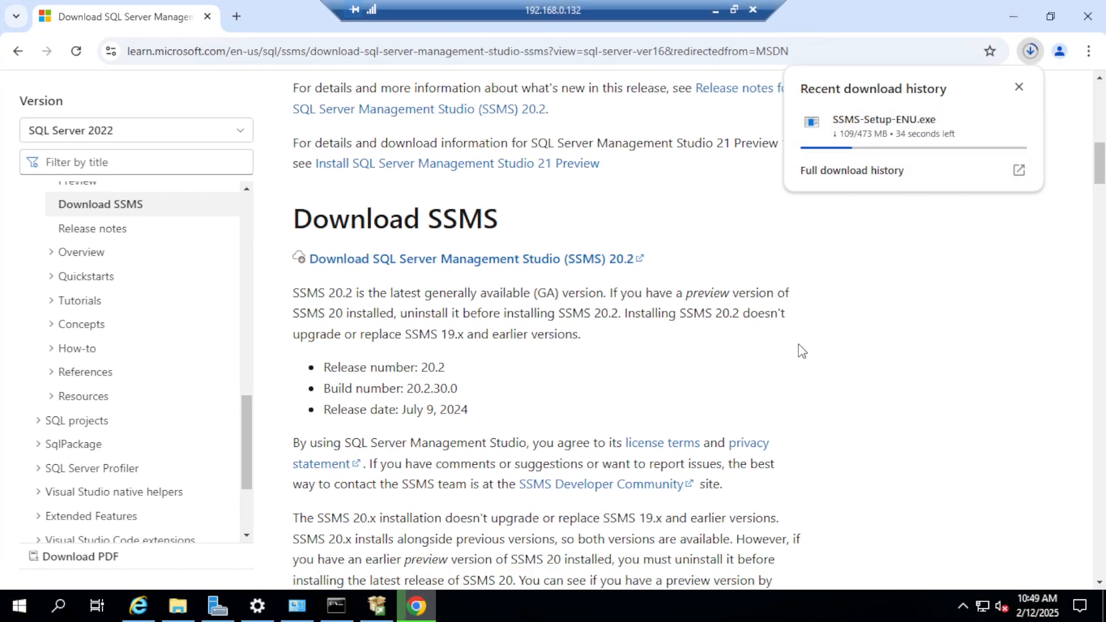
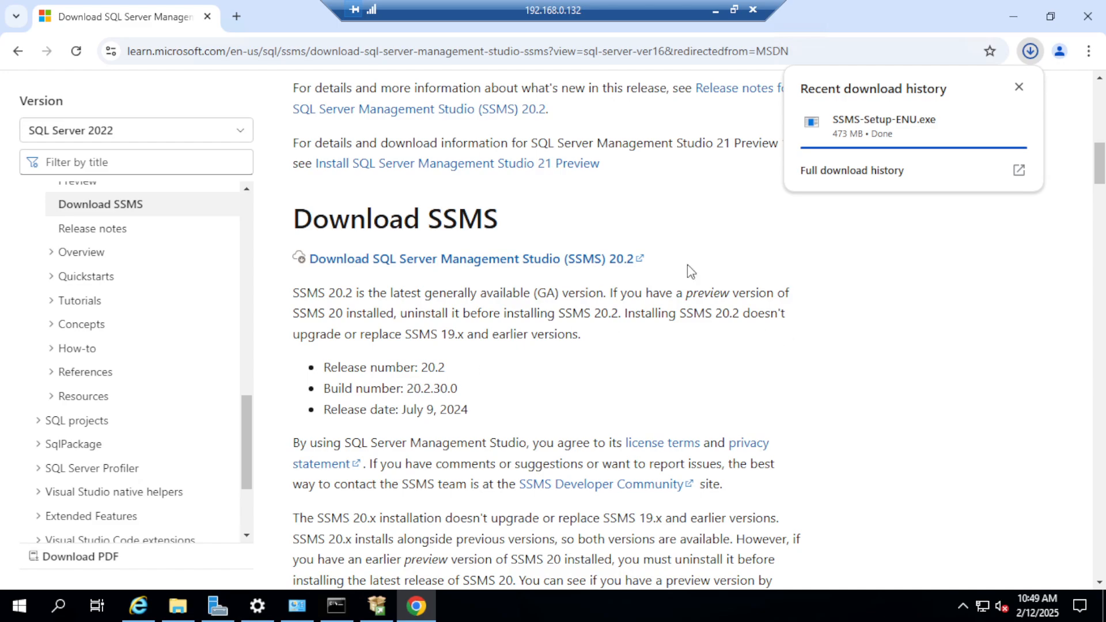
# Step: Run the downloaded SSMS-Setup-ENU as administrator and install SQL Server Management Studio 20.2 in its default location
pyautogui.moveTo(862, 113)
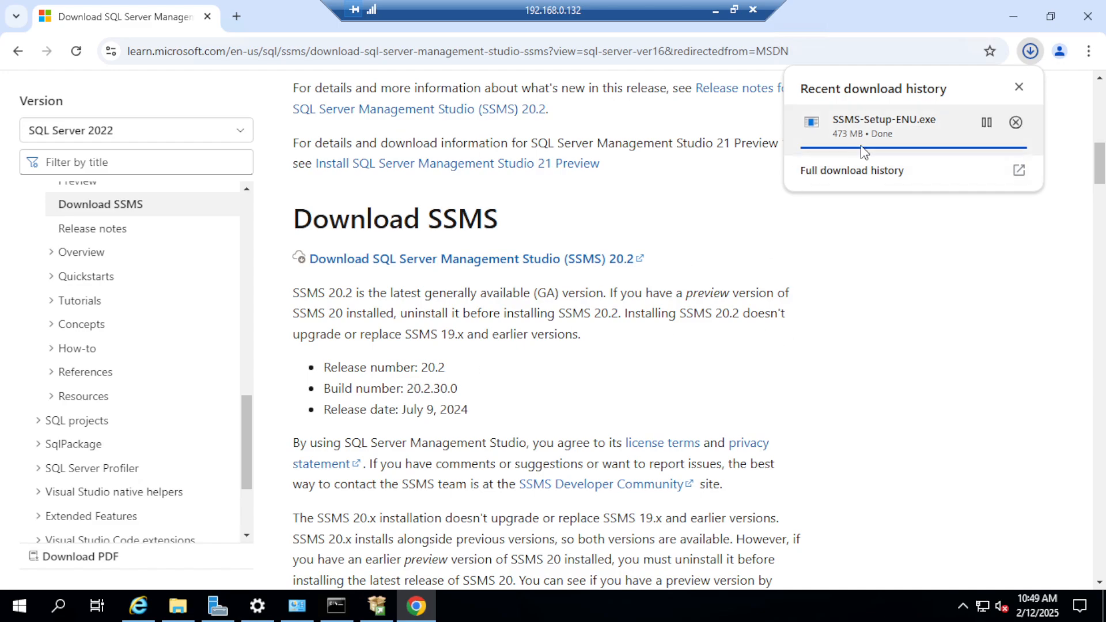
pyautogui.click(1026, 62)
pyautogui.click(985, 122)
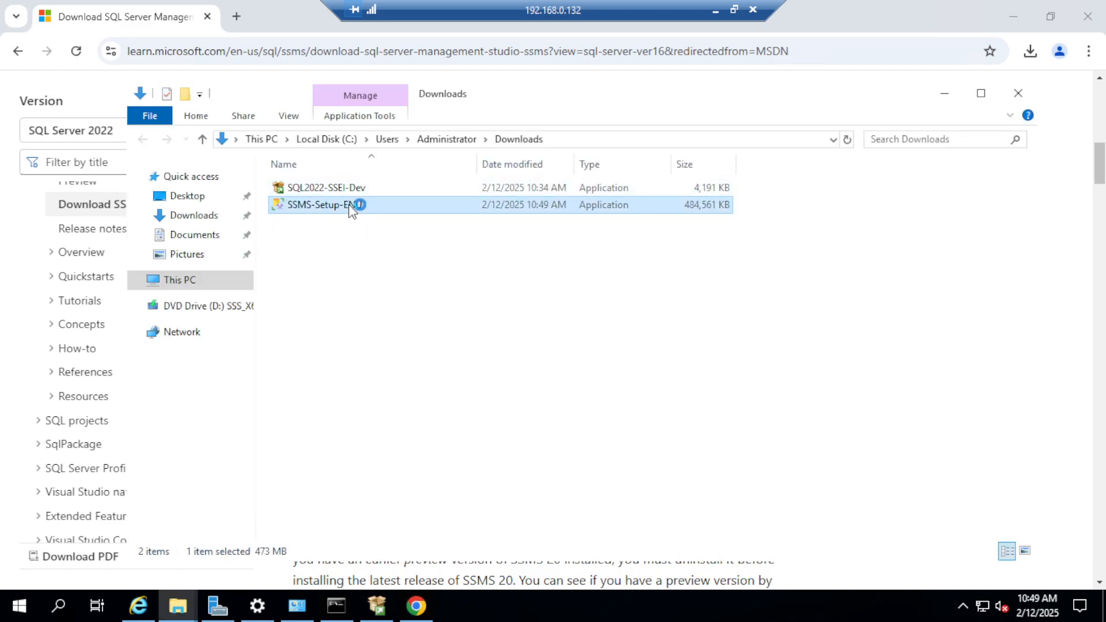
pyautogui.rightClick(374, 208)
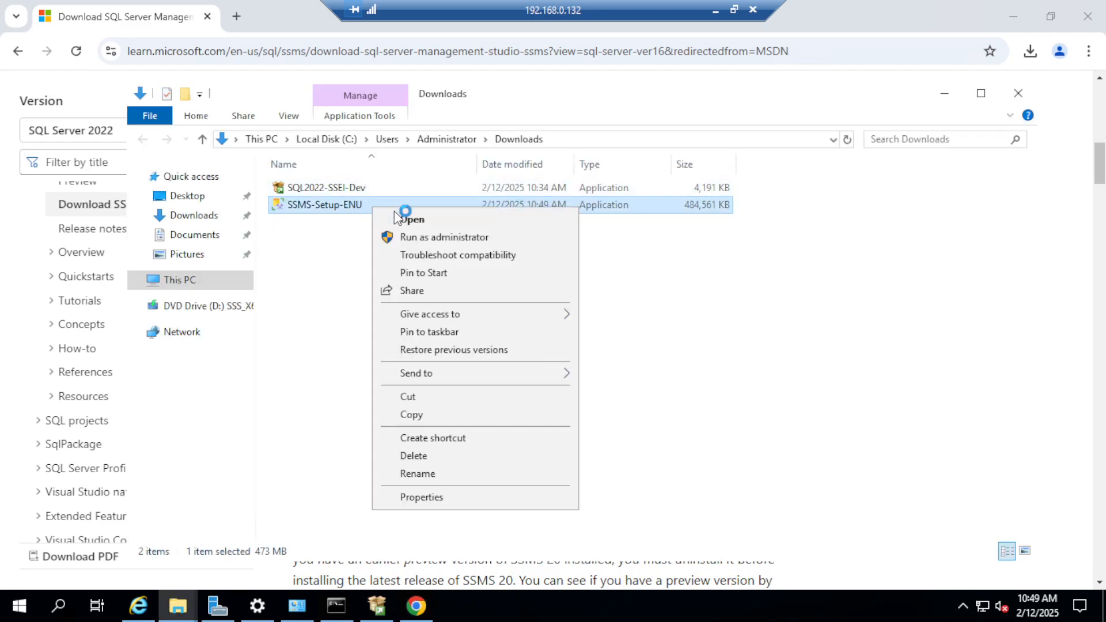
pyautogui.click(464, 236)
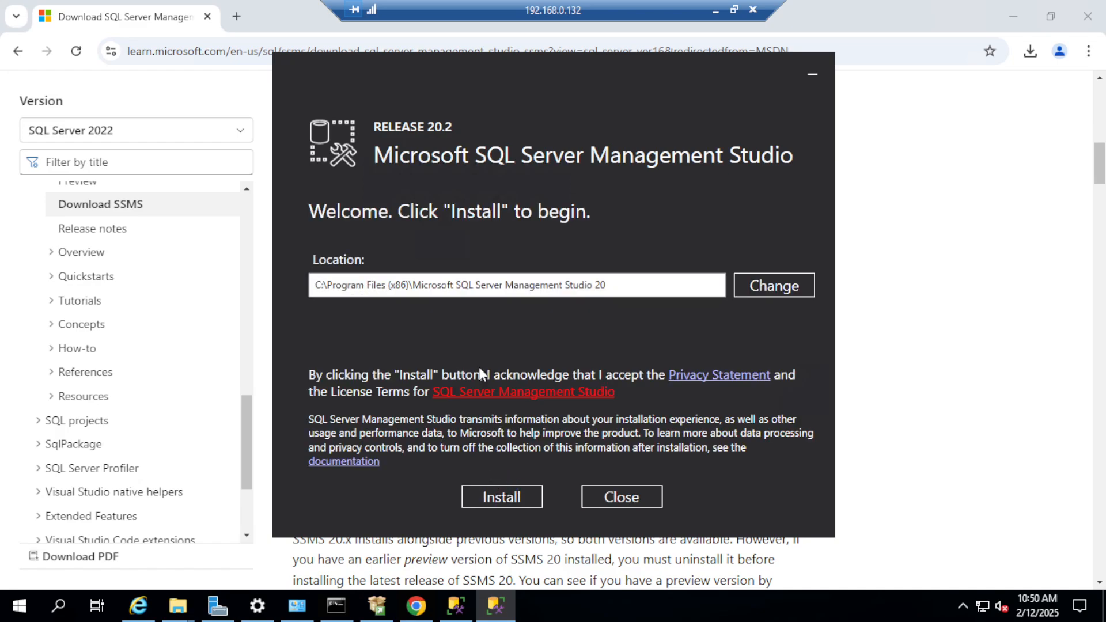
pyautogui.click(520, 498)
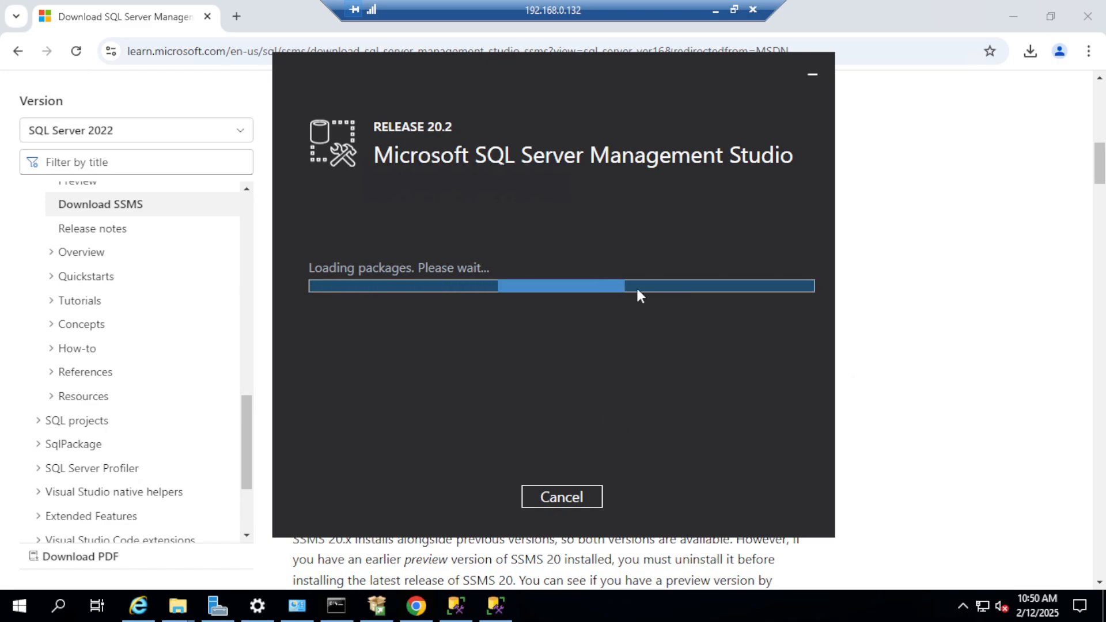
# Step: Take the Remote Desktop session out of full screen and close both SSMS setup windows
pyautogui.click(733, 11)
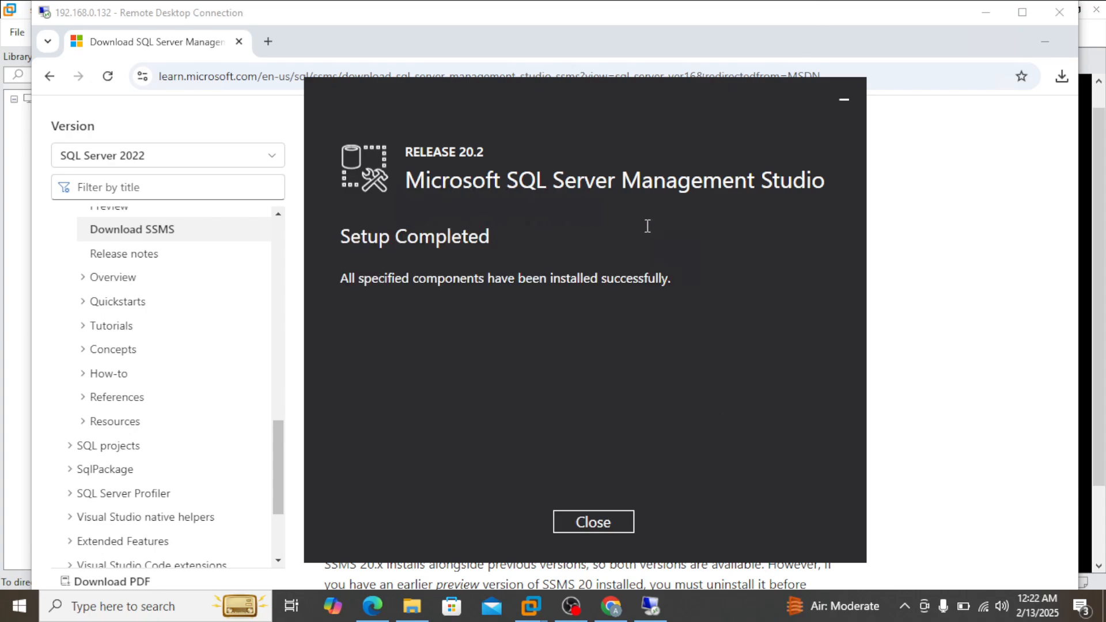
pyautogui.click(592, 533)
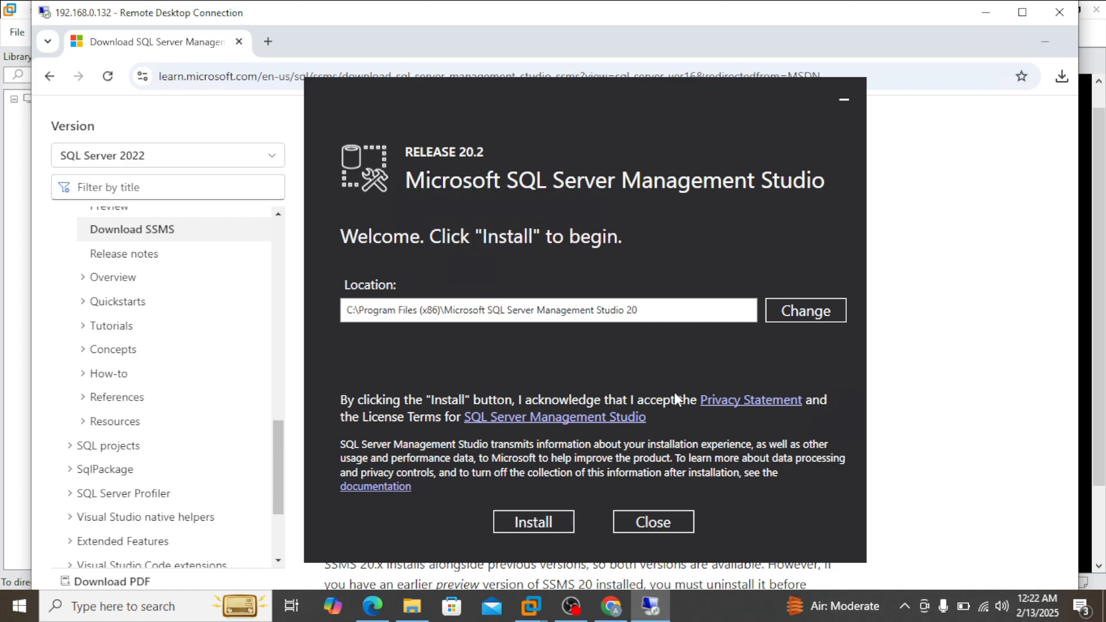
pyautogui.click(642, 524)
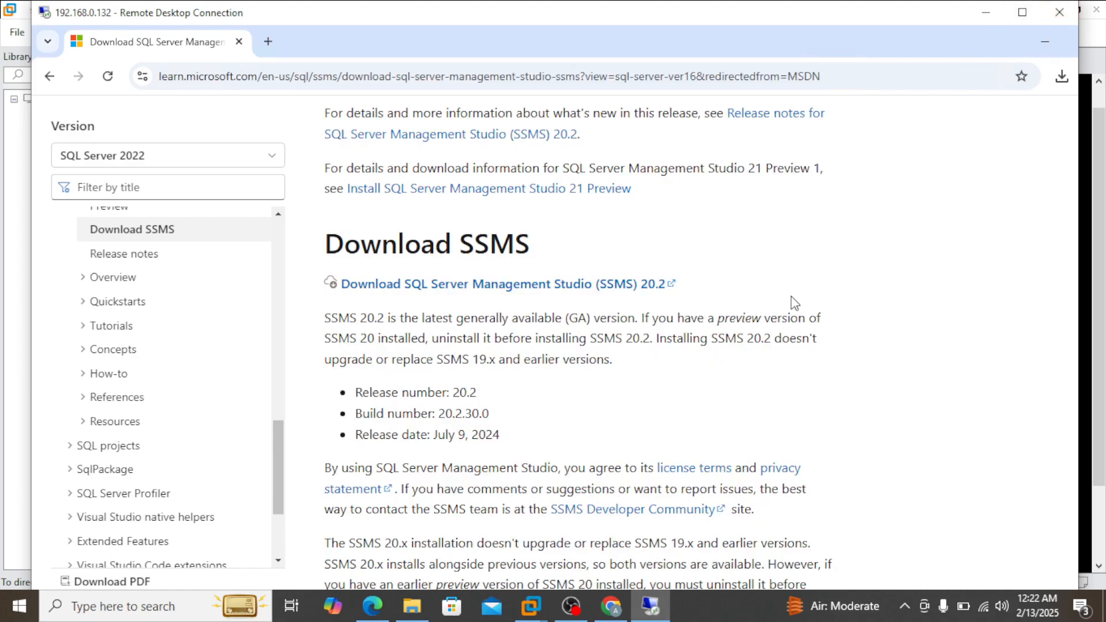
# Step: Minimize Chrome and exit the SQL Server 2022 Developer Edition installer
pyautogui.click(1037, 43)
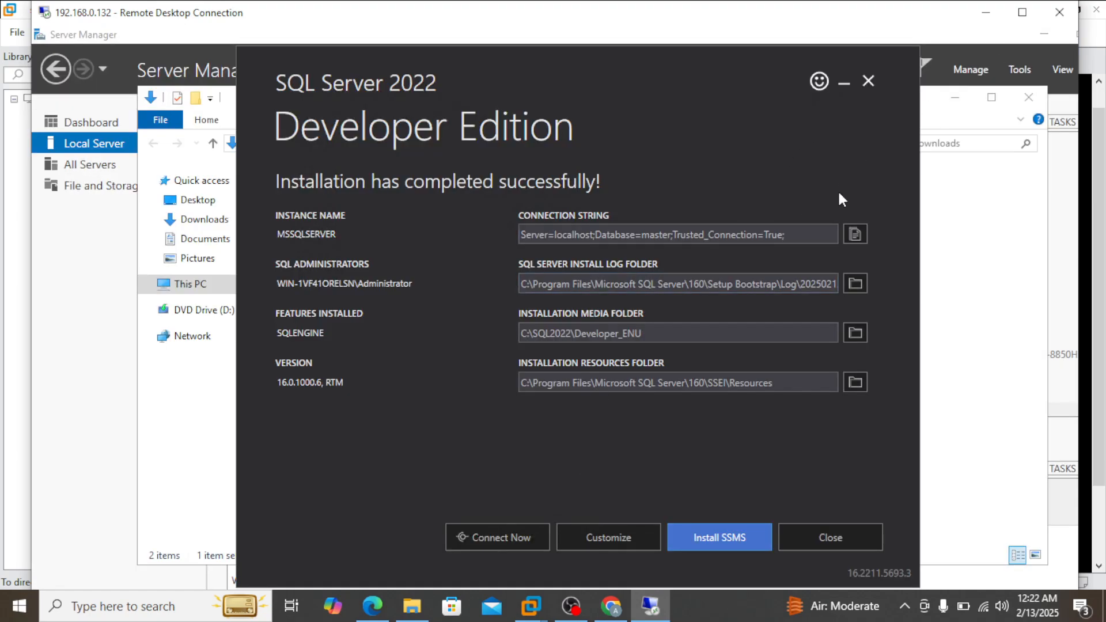
pyautogui.click(827, 542)
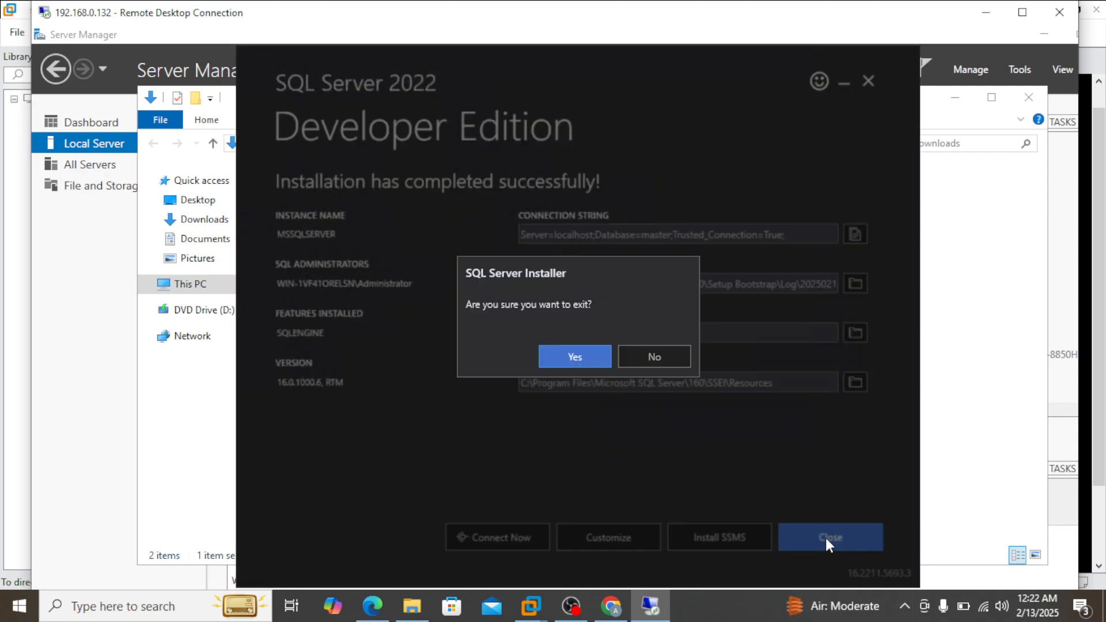
pyautogui.click(578, 354)
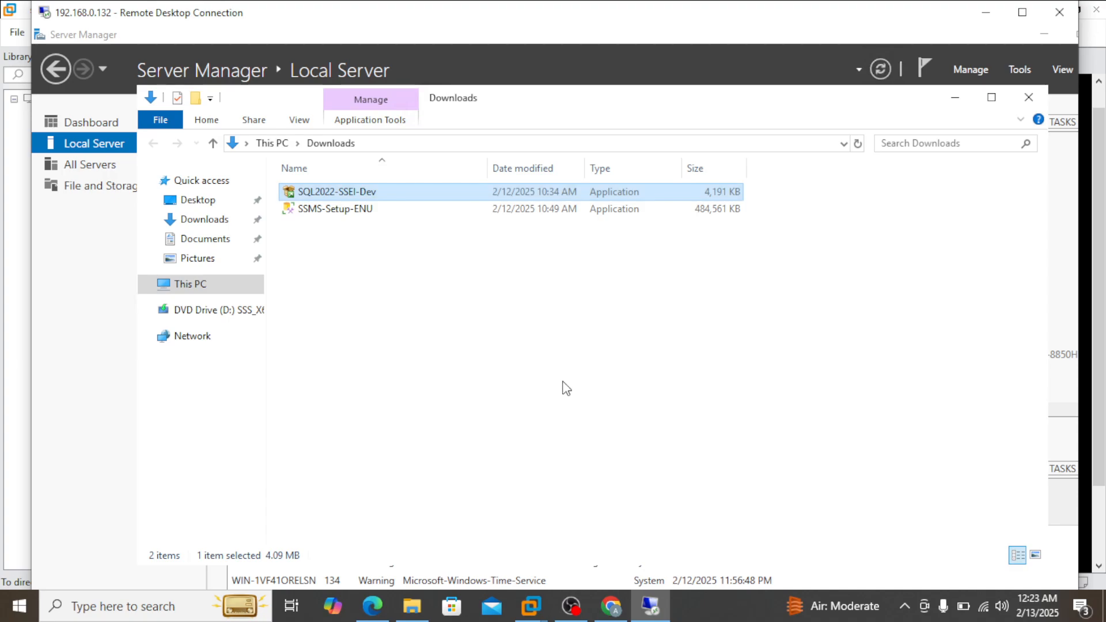
# Step: Minimize the Downloads folder, close the Internet Explorer downloads list and Server Manager, and return the Remote Desktop session to full screen
pyautogui.click(955, 97)
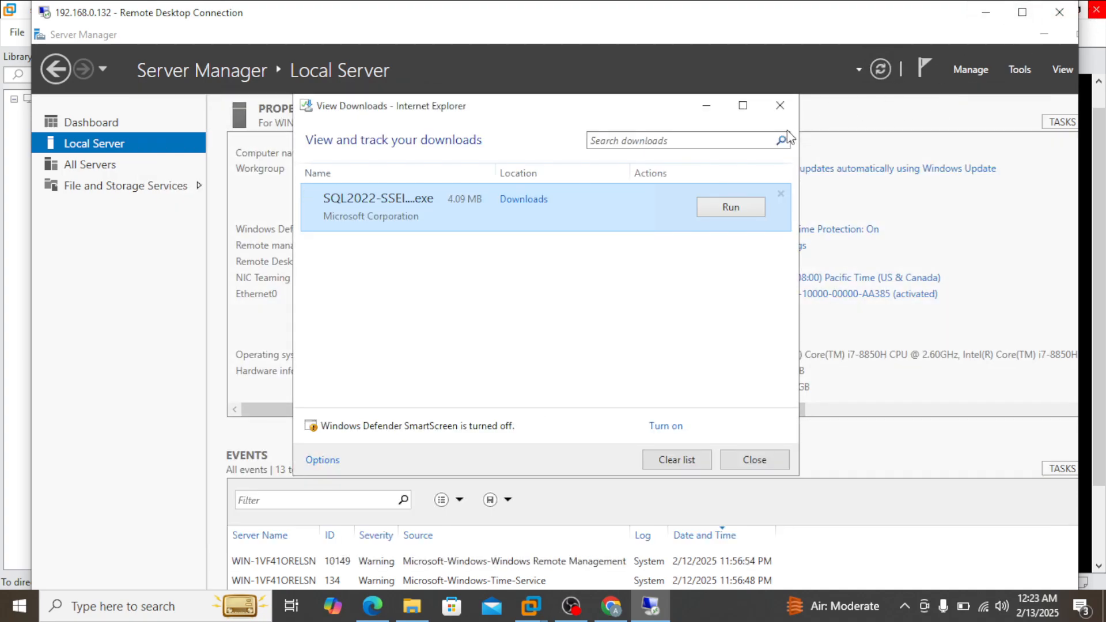
pyautogui.click(780, 106)
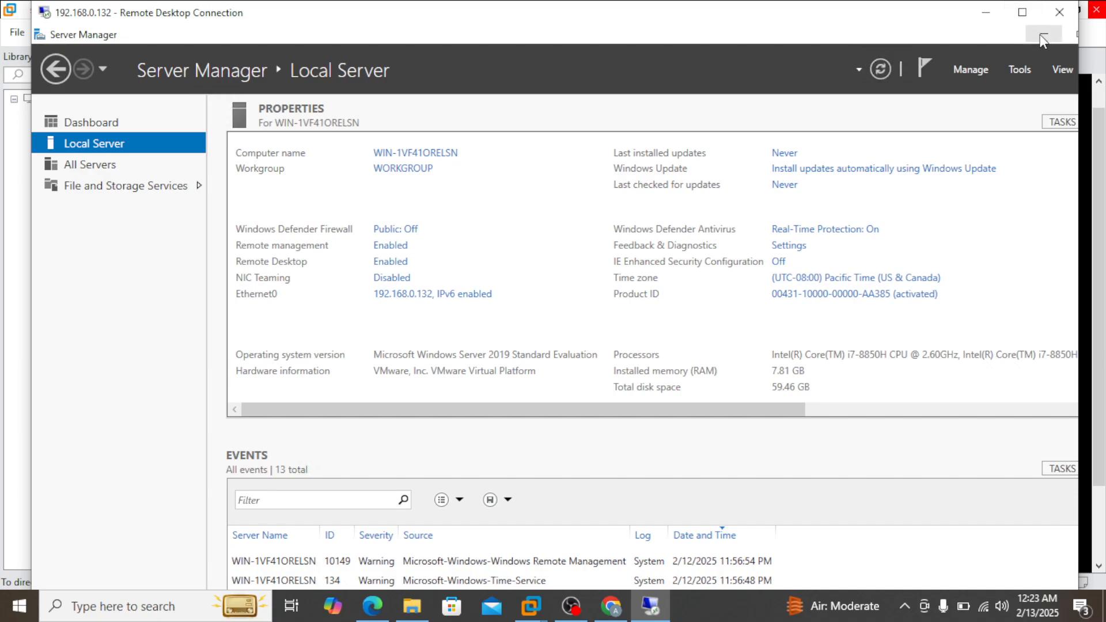
pyautogui.click(1024, 12)
pyautogui.click(1084, 10)
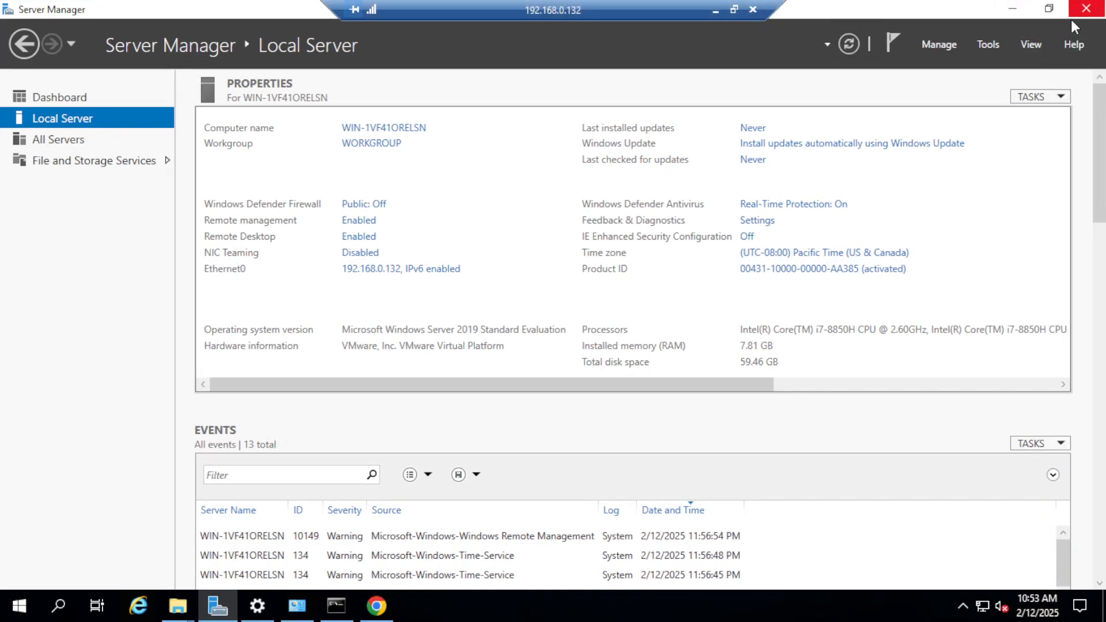
# Step: Launch SQL Server Management Studio 20 from the Microsoft SQL Server Tools 20 program group
pyautogui.click(57, 604)
pyautogui.click(20, 605)
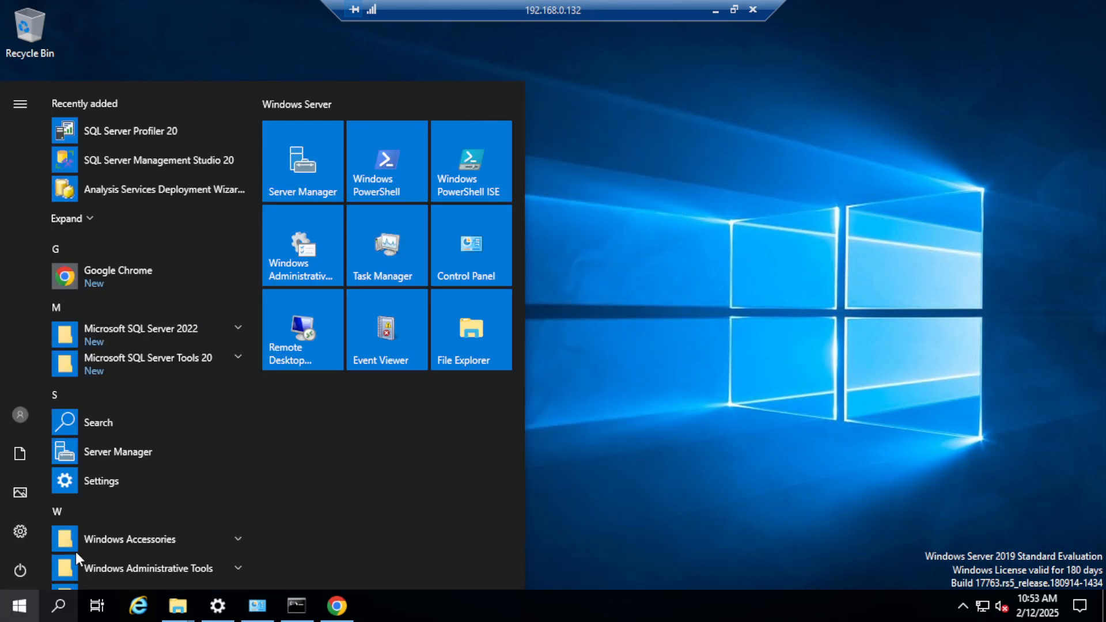
pyautogui.click(240, 328)
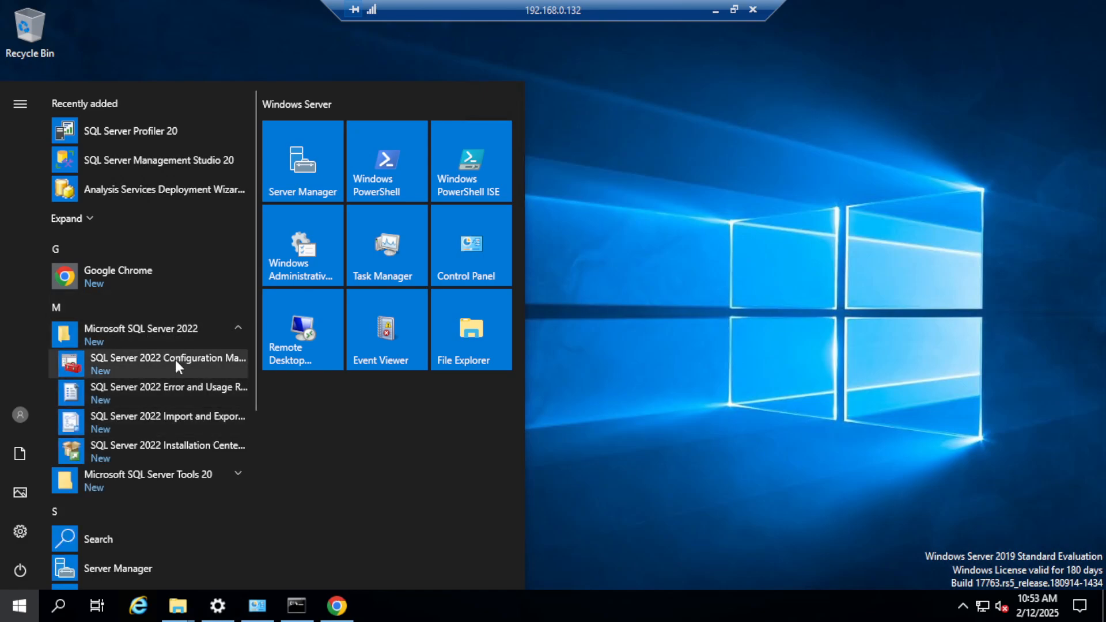
pyautogui.click(239, 475)
pyautogui.scroll(-2, 173, 496)
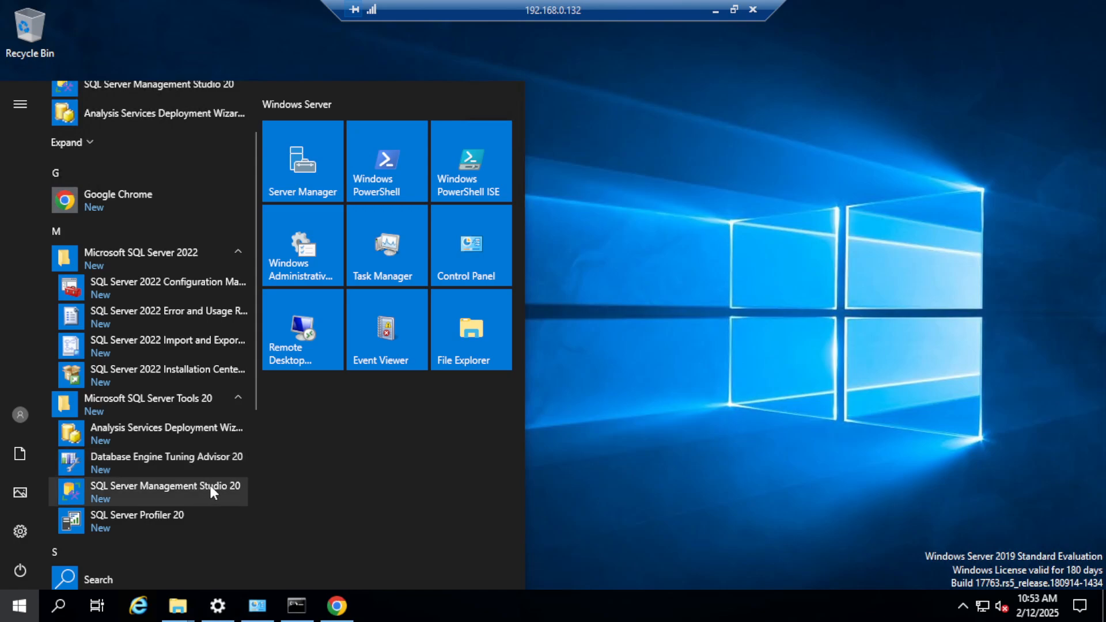
pyautogui.click(187, 489)
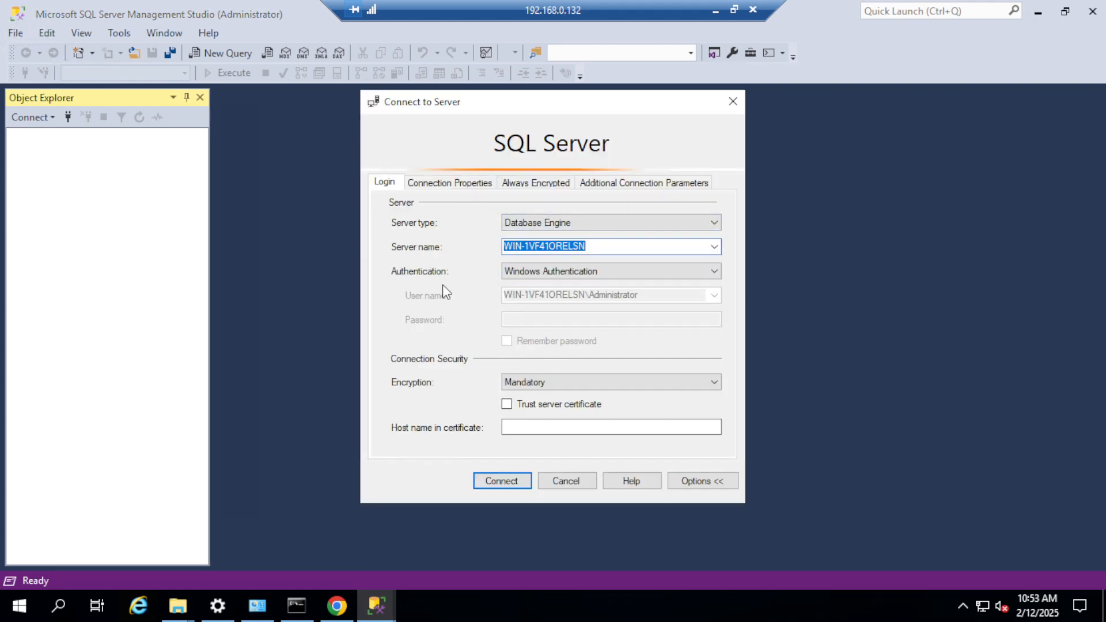
# Step: Keep Windows Authentication for the server connection and check the machine's name by running hostname in Command Prompt
pyautogui.click(717, 274)
pyautogui.click(699, 285)
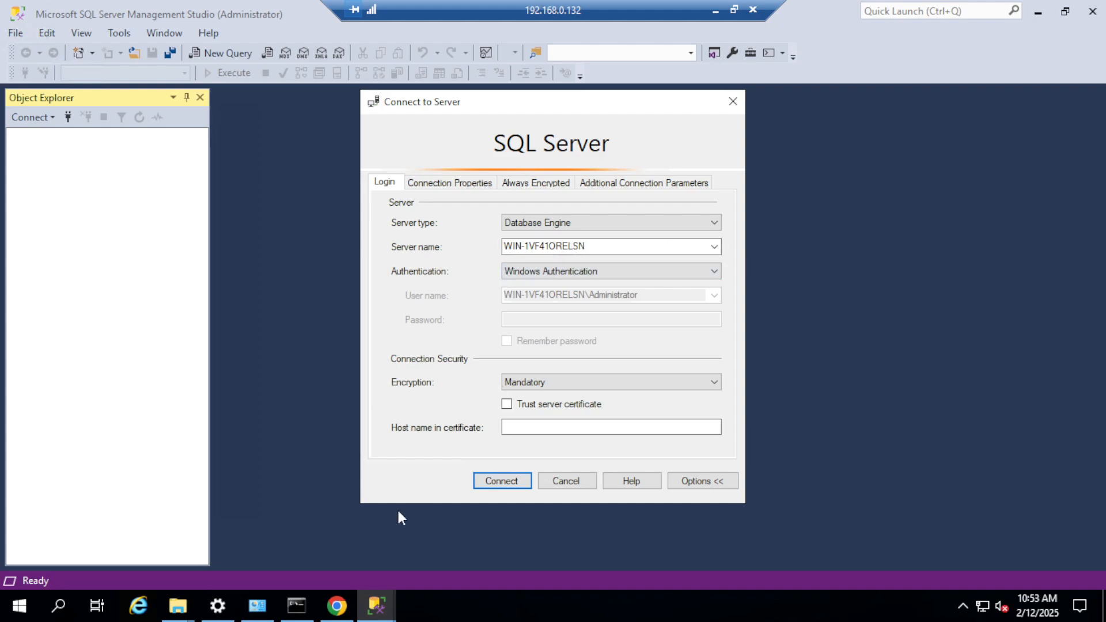
pyautogui.click(296, 605)
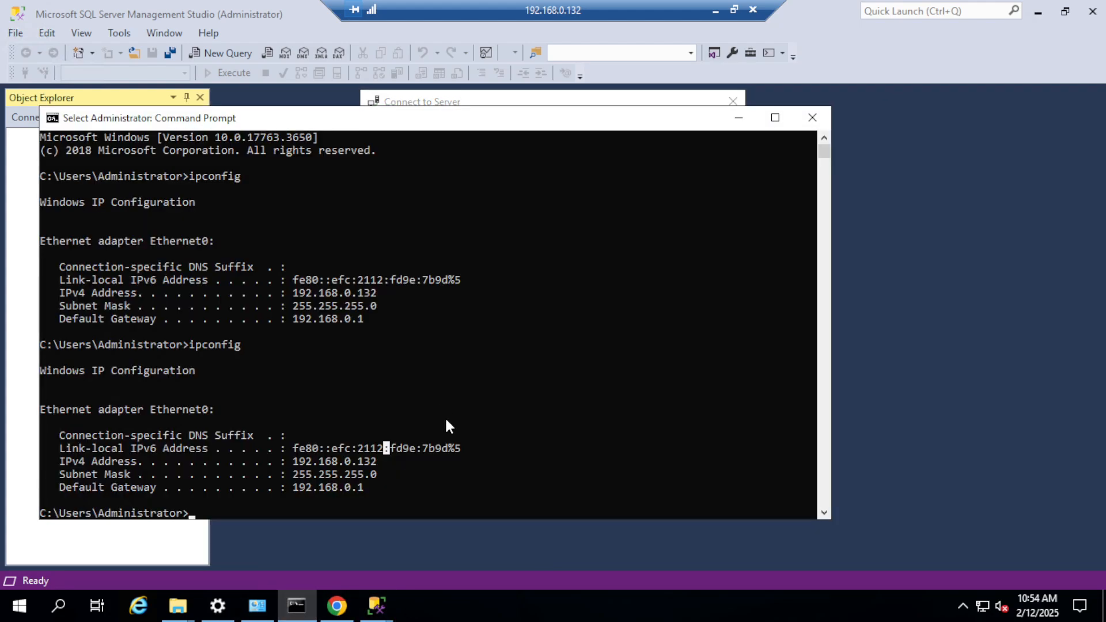
pyautogui.press('Escape')
pyautogui.write('h')
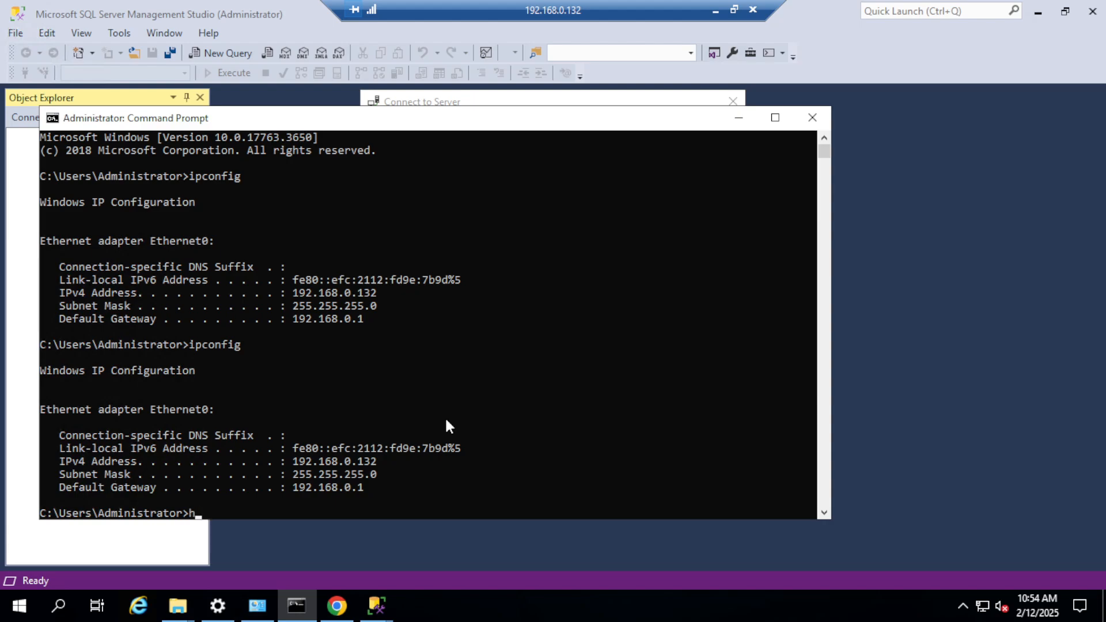
pyautogui.write('ostname')
pyautogui.press('Return')
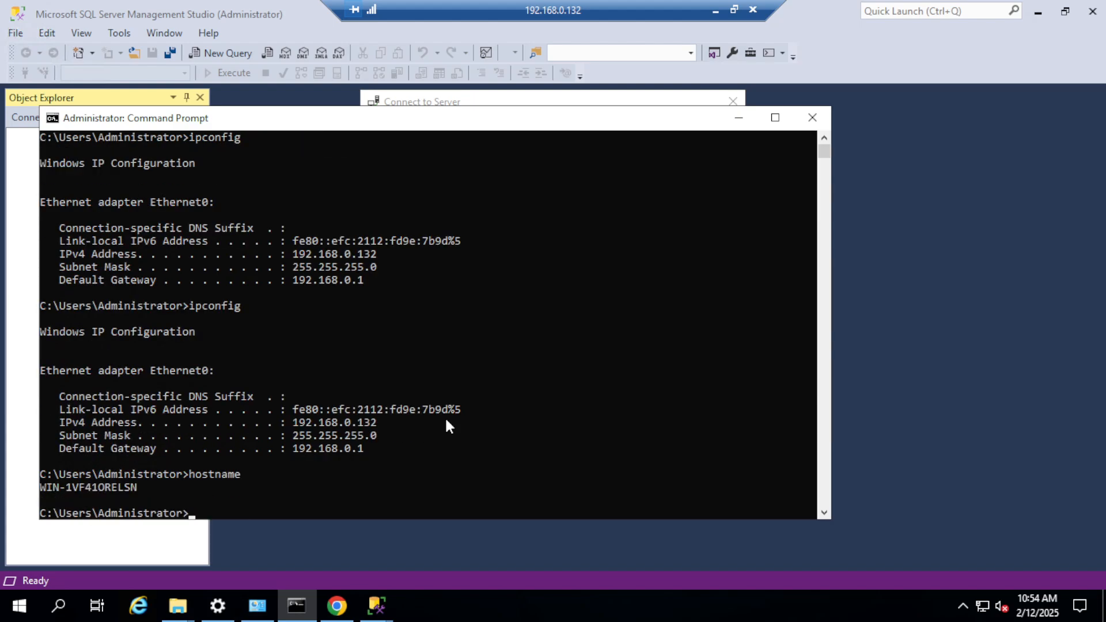
pyautogui.click(737, 118)
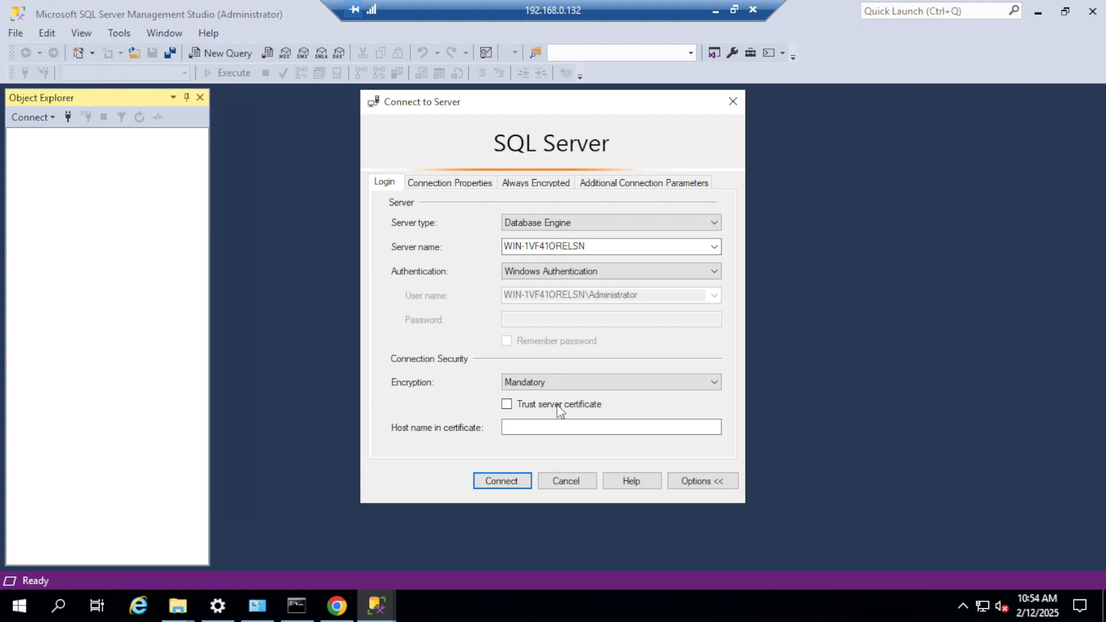
# Step: Try to connect to WIN-1VF41ORELSN with Mandatory encryption, and connect to it with Encryption set to Optional
pyautogui.click(521, 482)
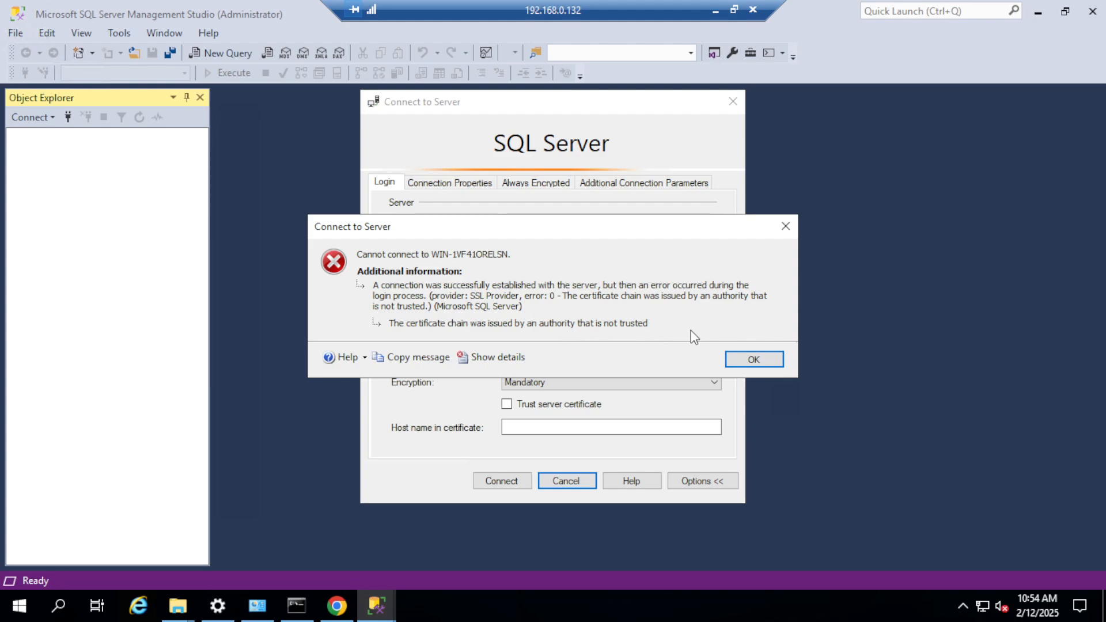
pyautogui.click(776, 359)
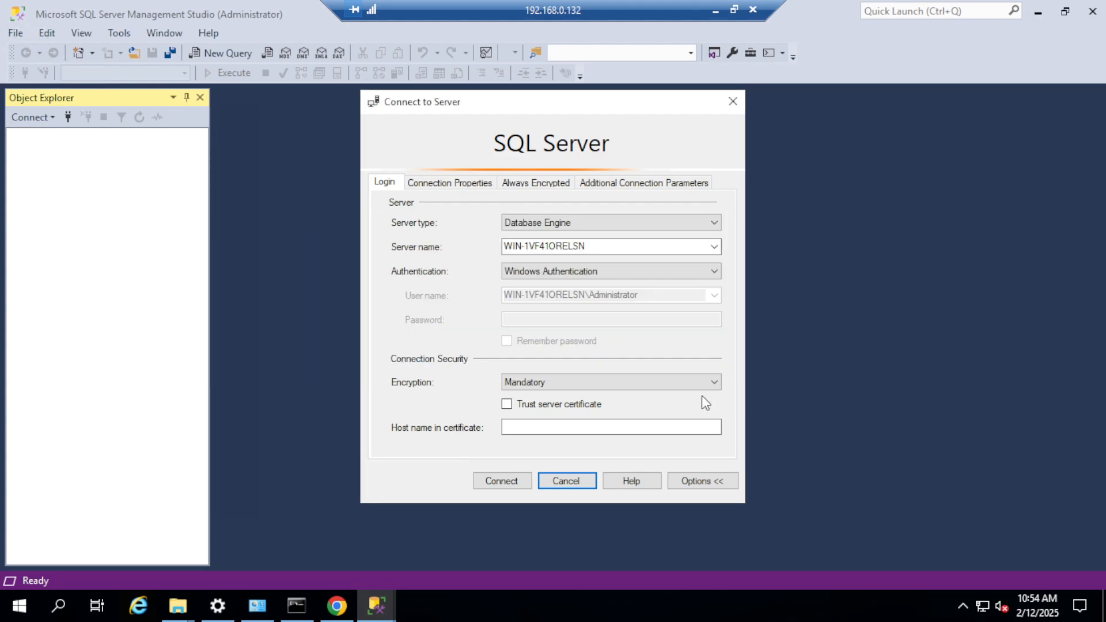
pyautogui.click(722, 386)
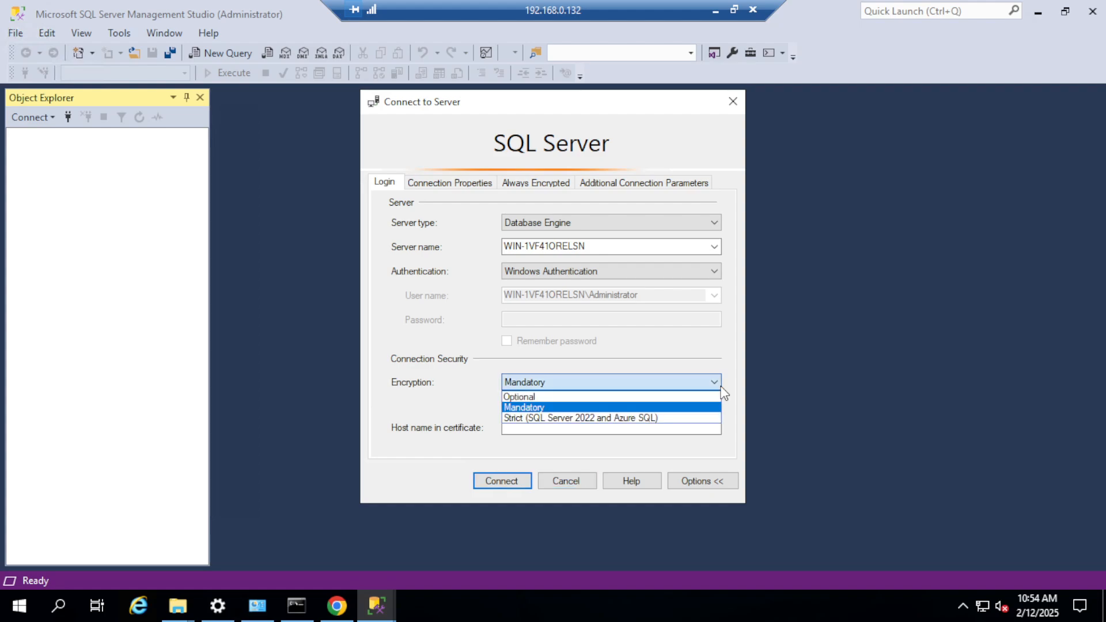
pyautogui.click(553, 397)
pyautogui.click(517, 481)
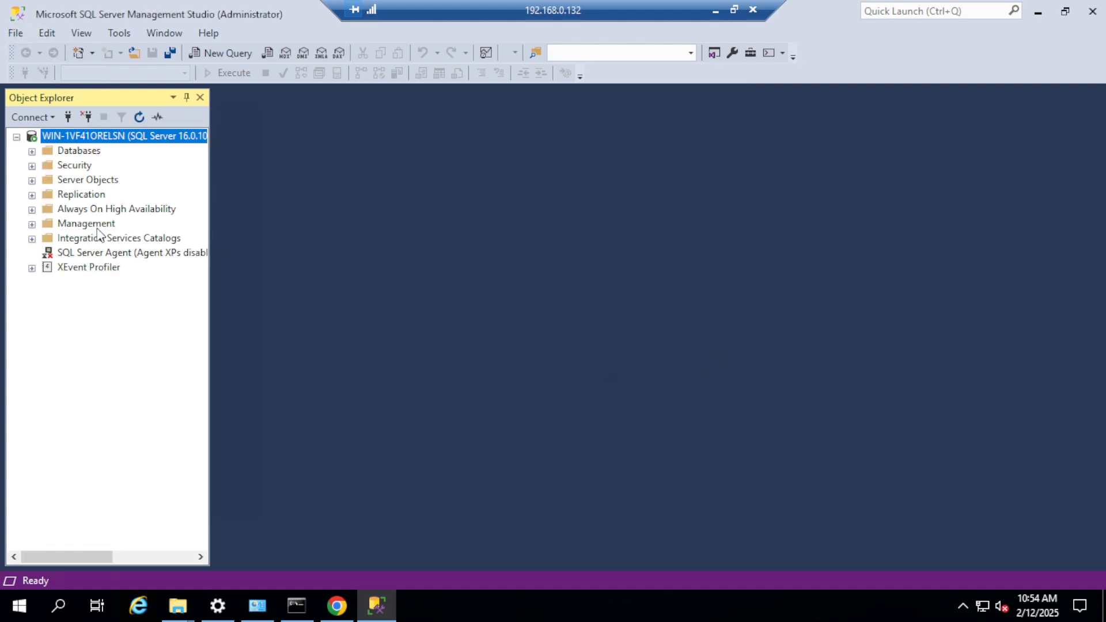
# Step: Examine the server's system databases and database snapshots in Object Explorer, and minimize the Remote Desktop session
pyautogui.click(32, 152)
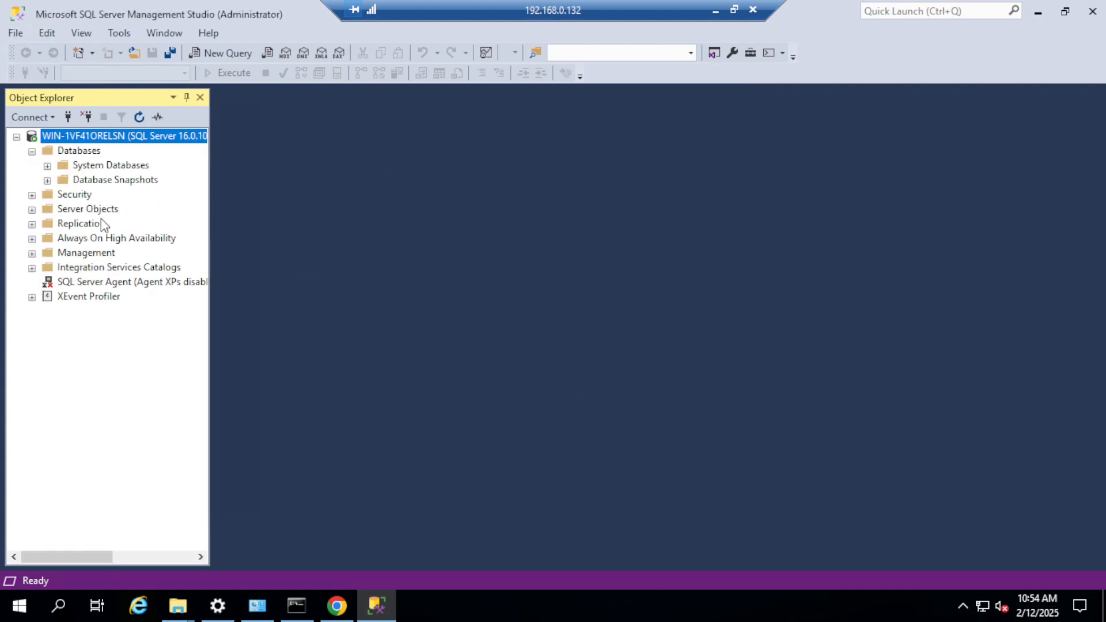
pyautogui.click(47, 180)
pyautogui.click(48, 166)
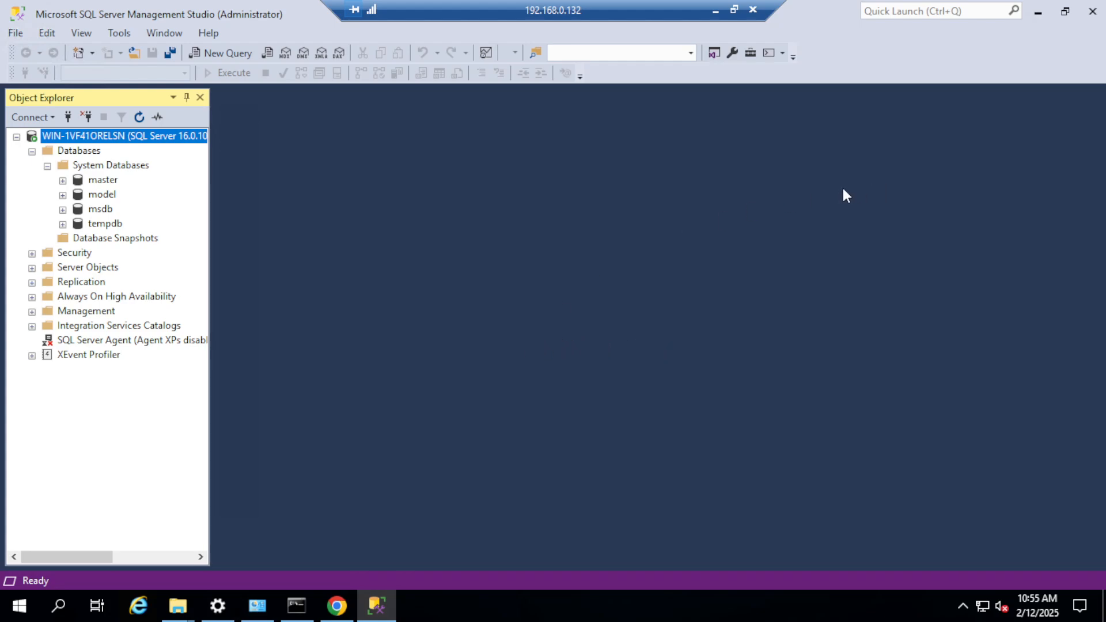
pyautogui.click(715, 11)
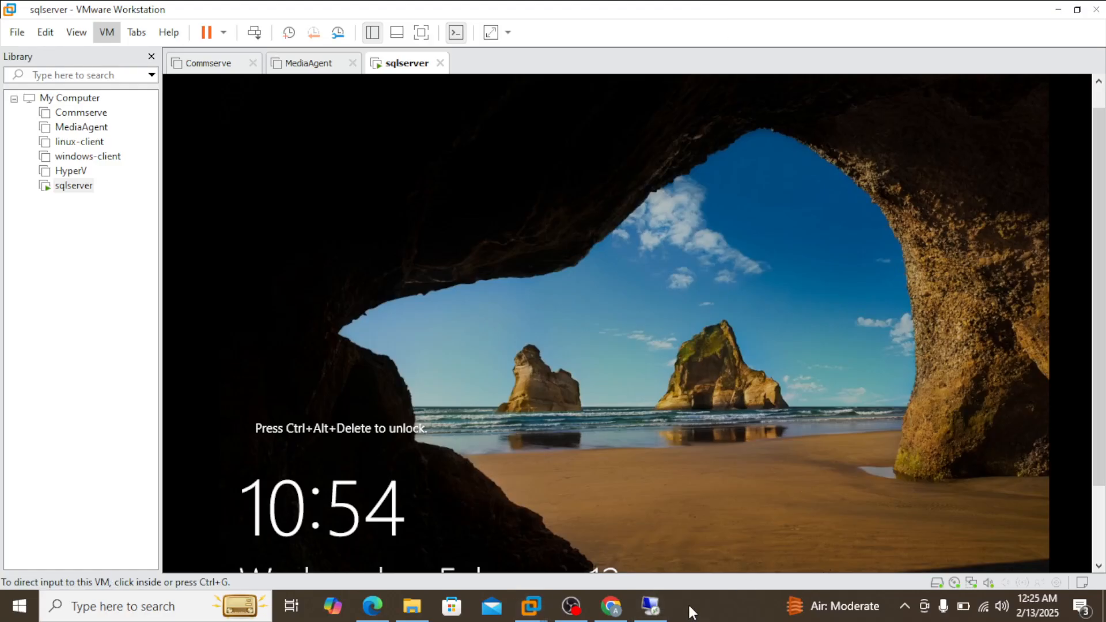